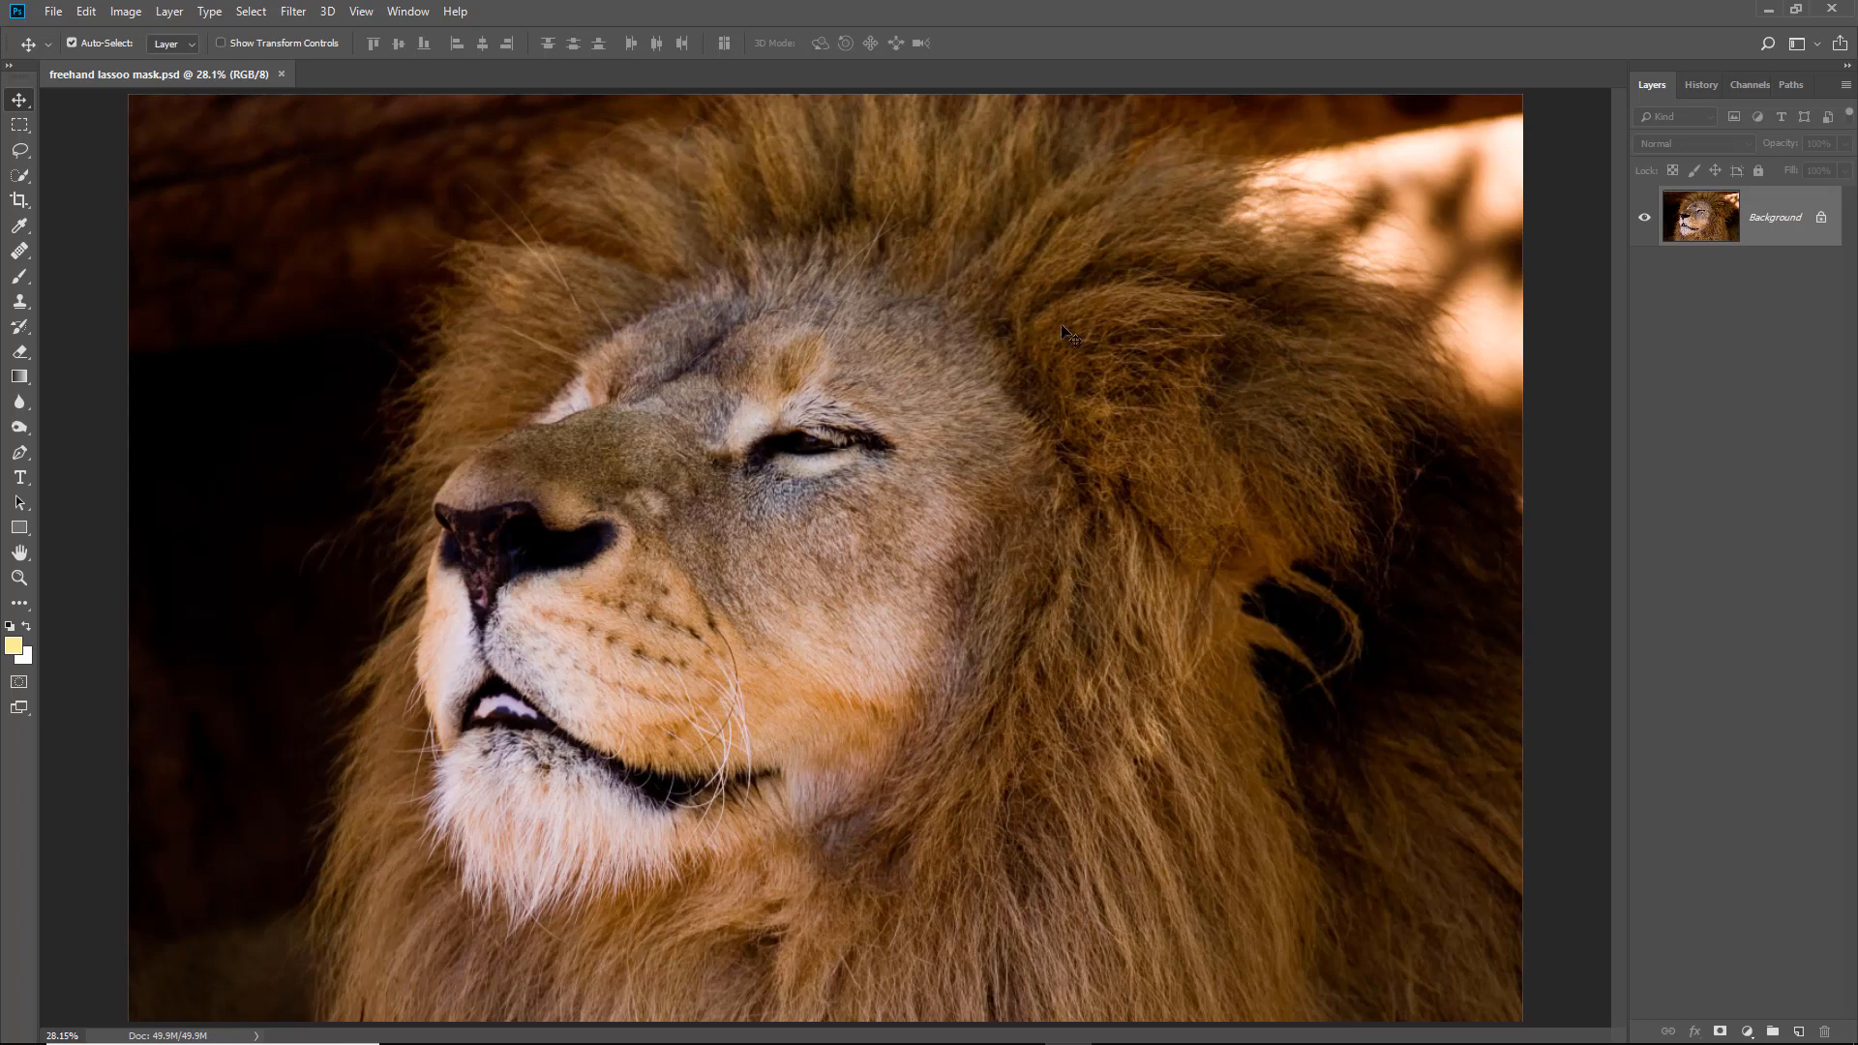
# Draw a freehand Lasso selection around the dark background in front of the lion's face, including part of the mane's edge
pyautogui.click(26, 153)
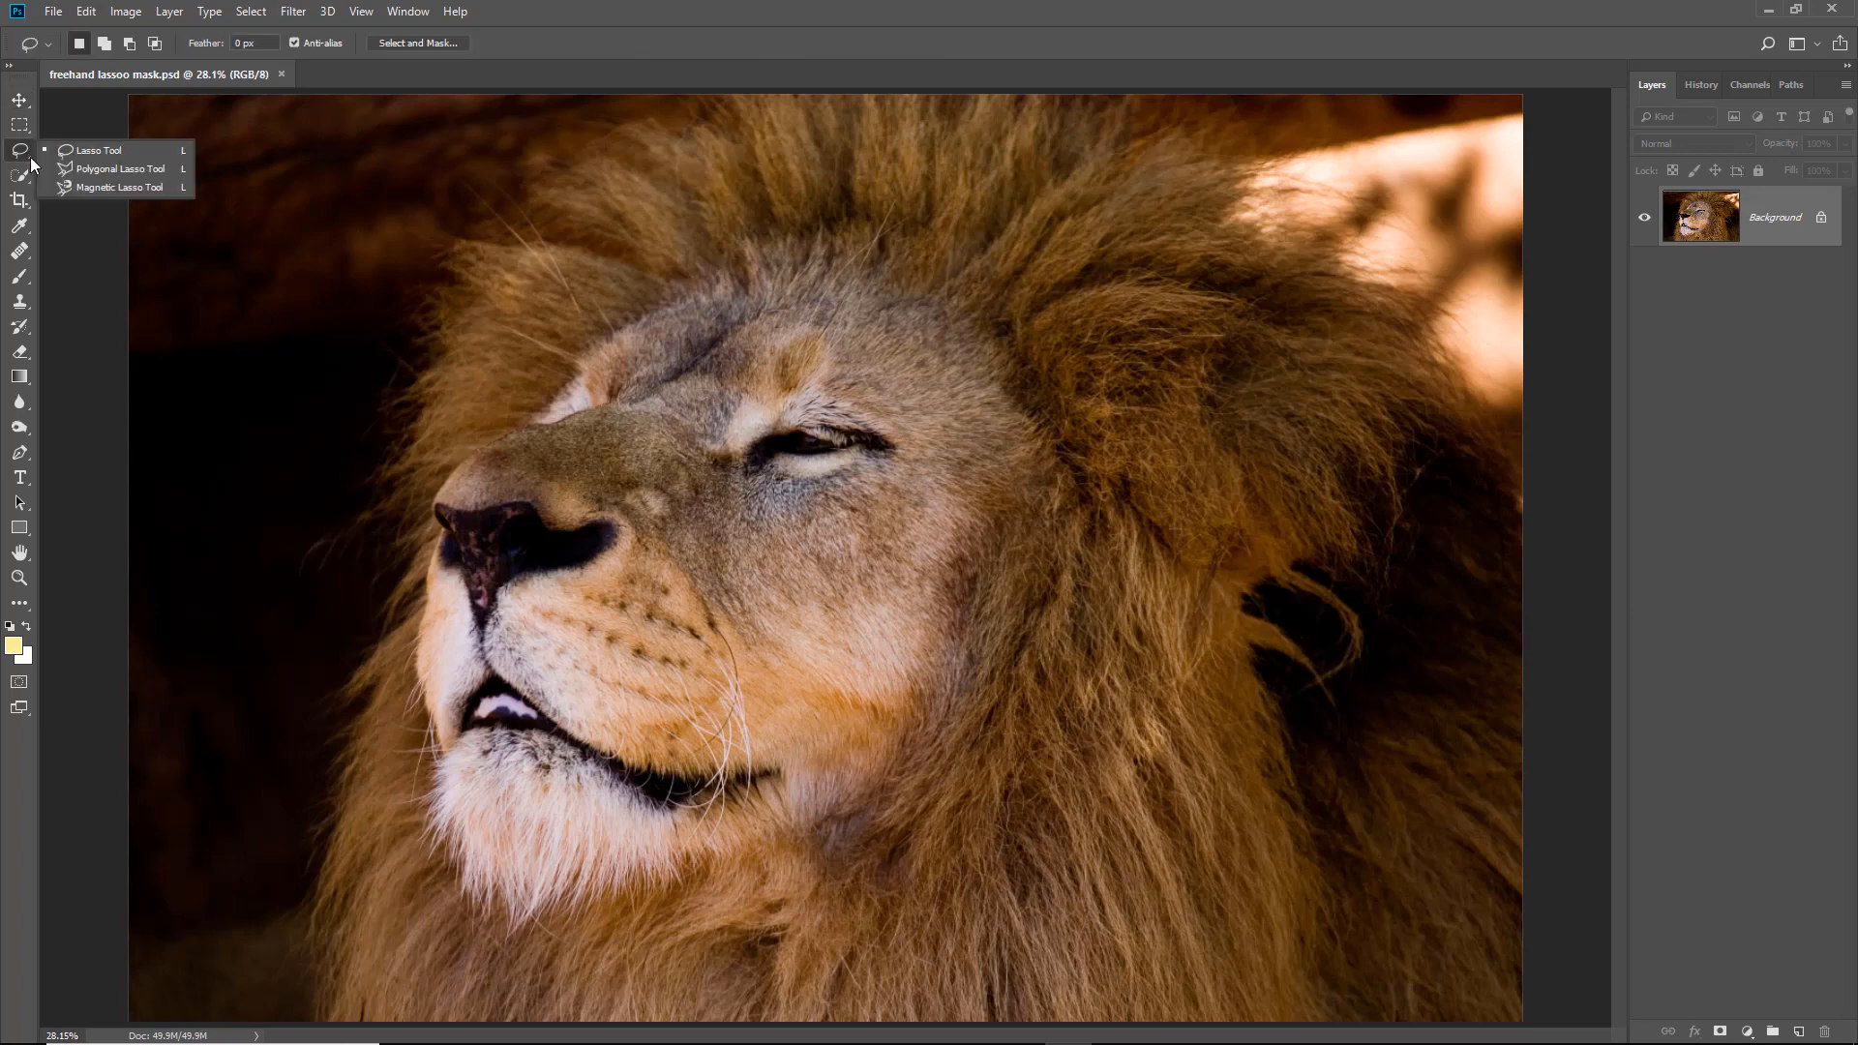
pyautogui.click(114, 153)
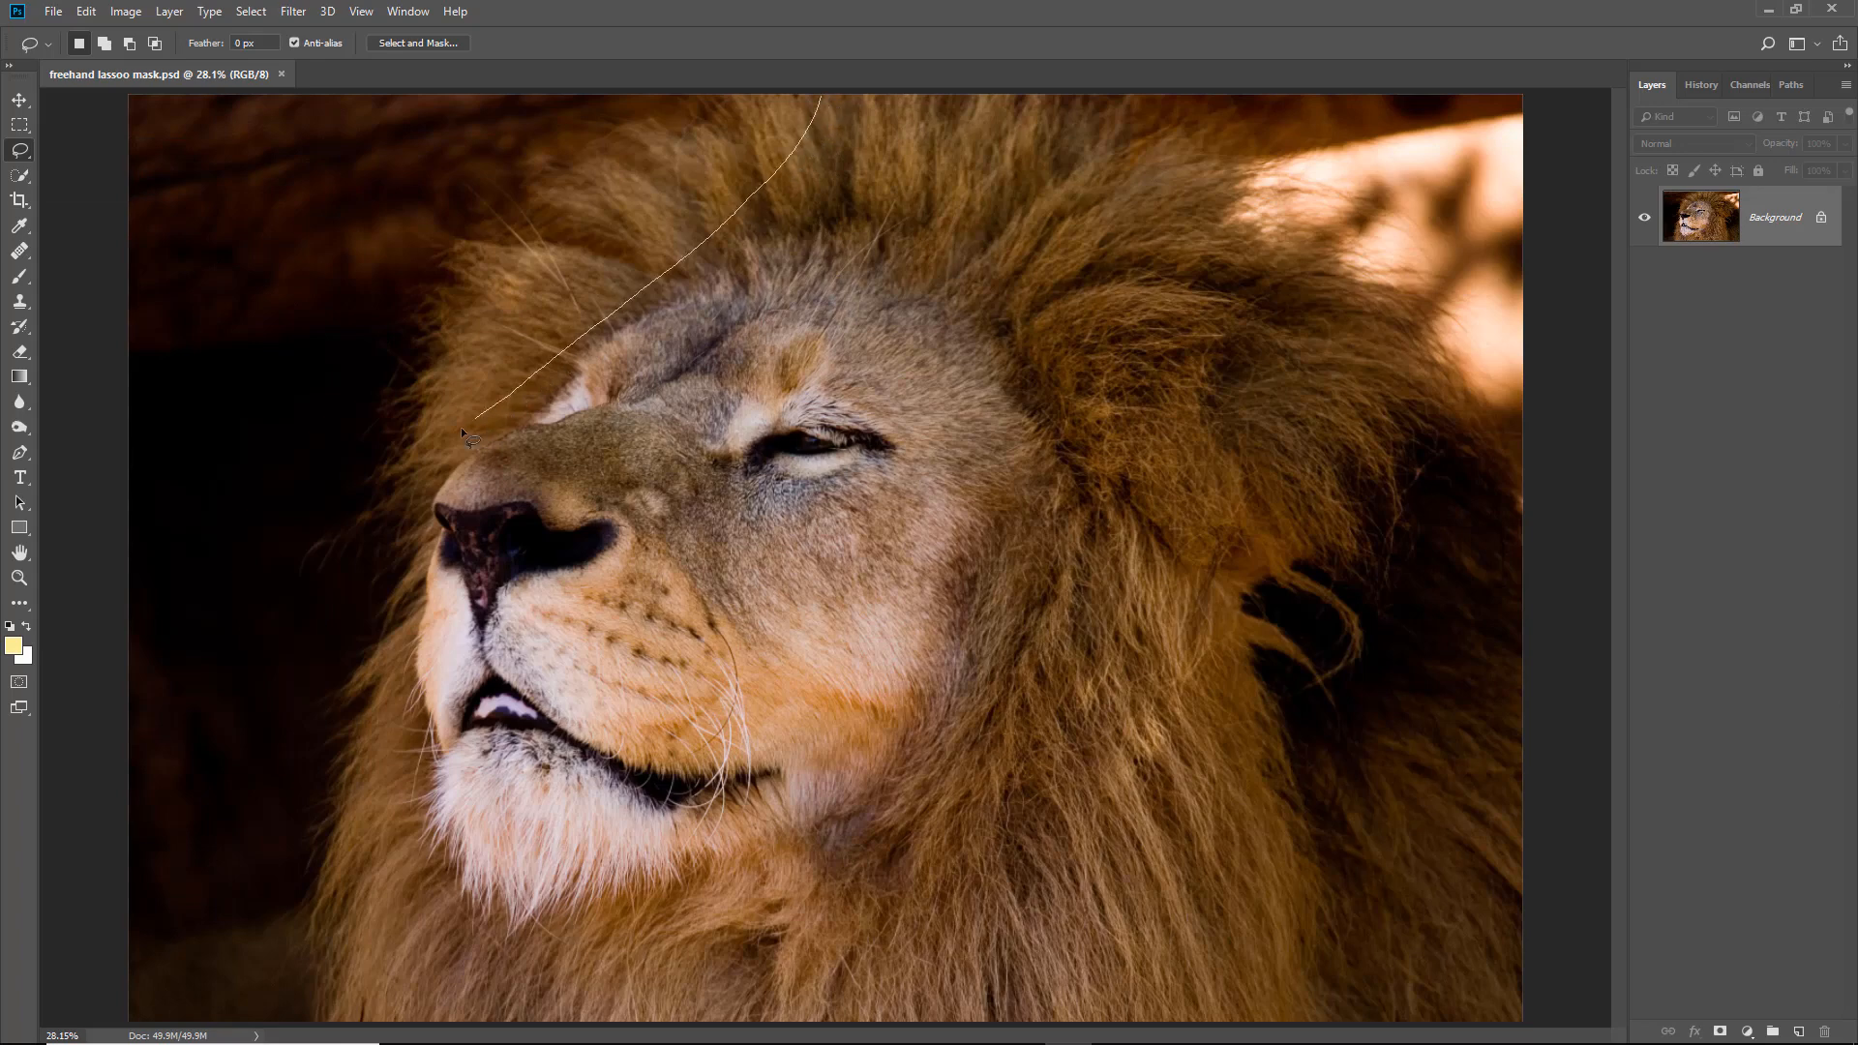
pyautogui.moveTo(462, 429)
pyautogui.mouseDown()
pyautogui.moveTo(398, 534)
pyautogui.moveTo(365, 678)
pyautogui.moveTo(292, 745)
pyautogui.moveTo(121, 762)
pyautogui.moveTo(87, 725)
pyautogui.moveTo(90, 88)
pyautogui.moveTo(623, 67)
pyautogui.mouseUp()
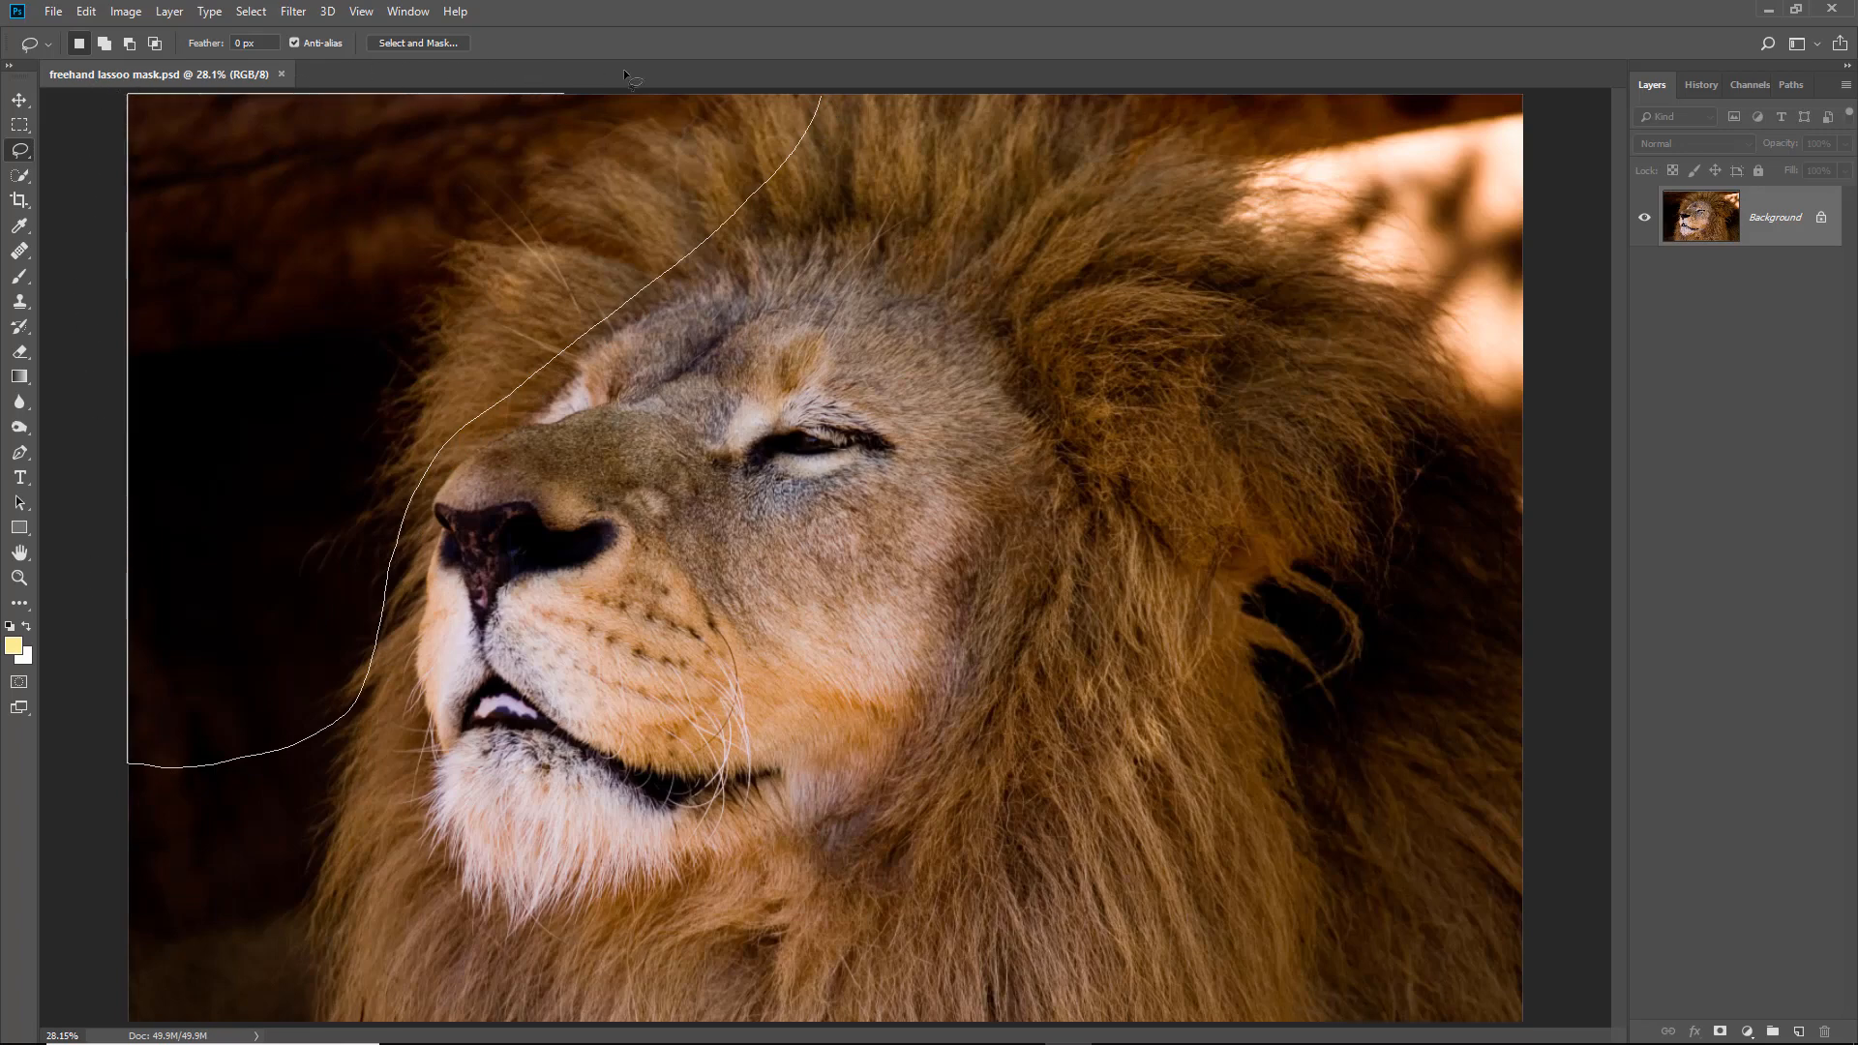
pyautogui.moveTo(808, 75); pyautogui.dragTo(815, 75)
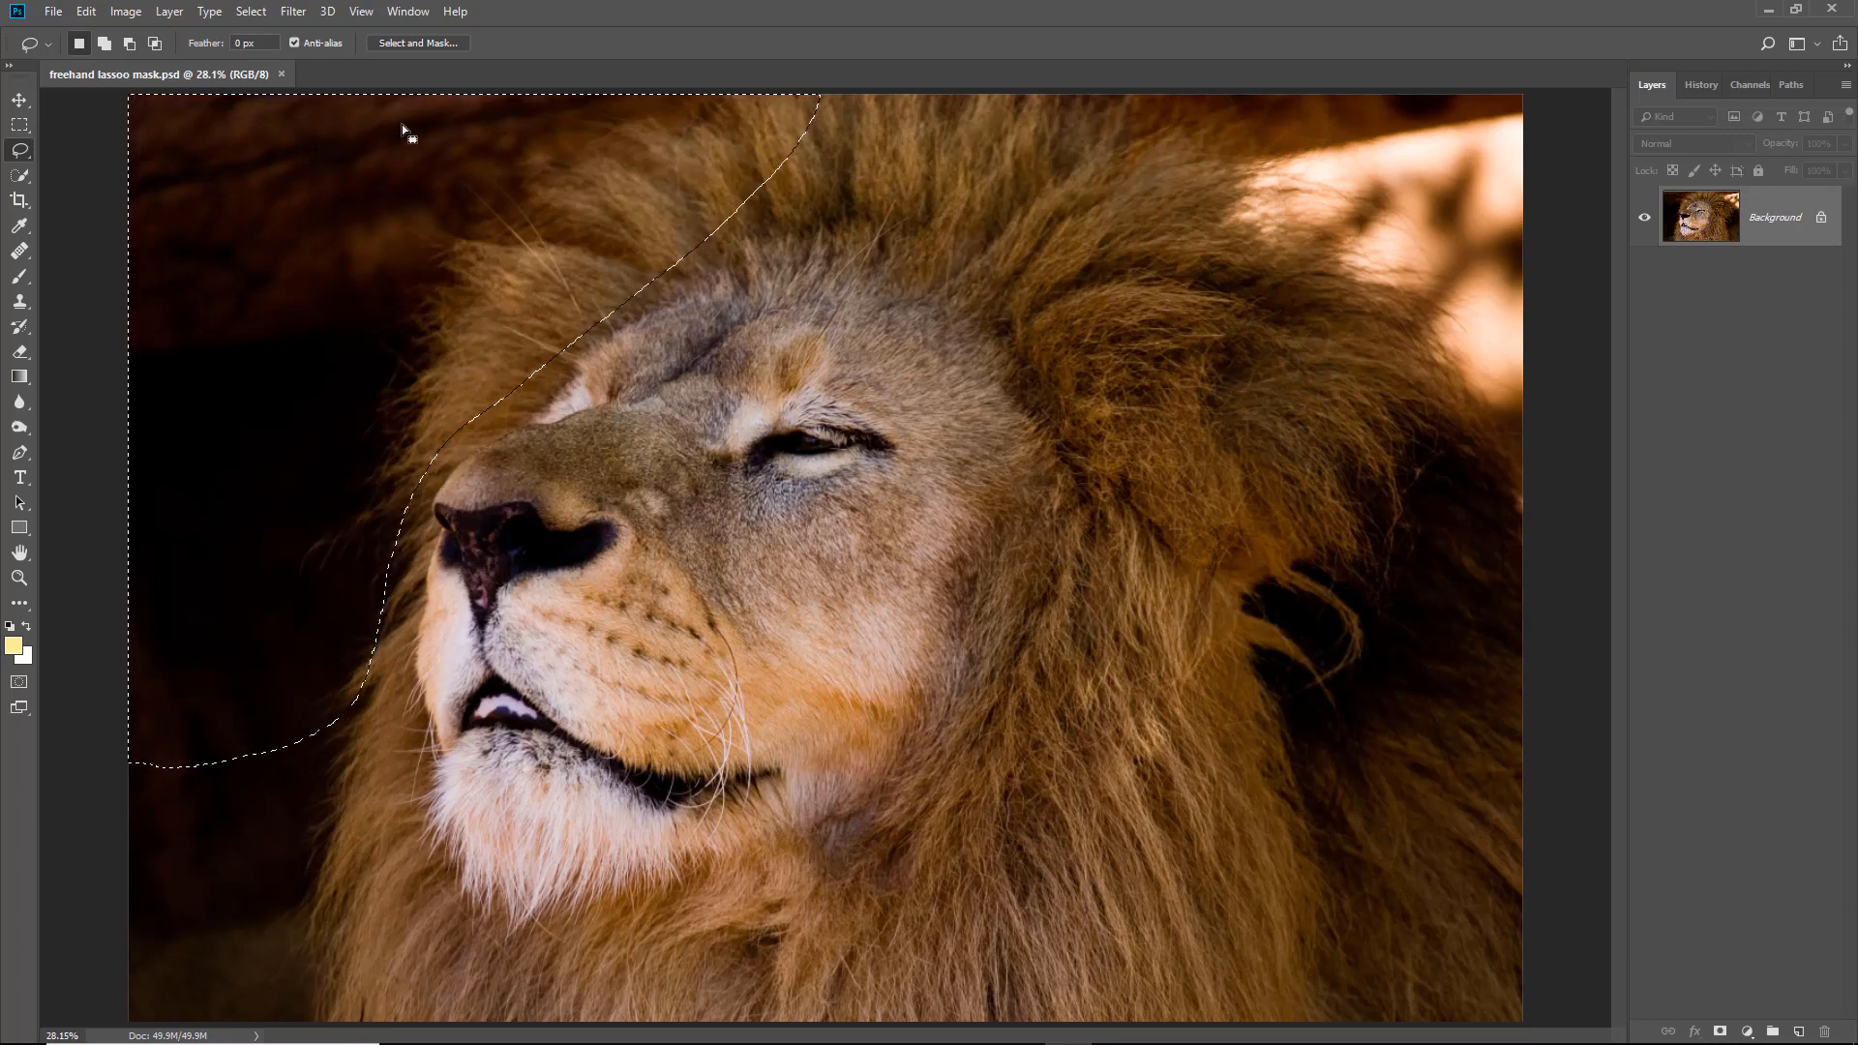
# Feather the lion background selection to 91.7 px in Select and Mask and apply the refinement
pyautogui.click(410, 42)
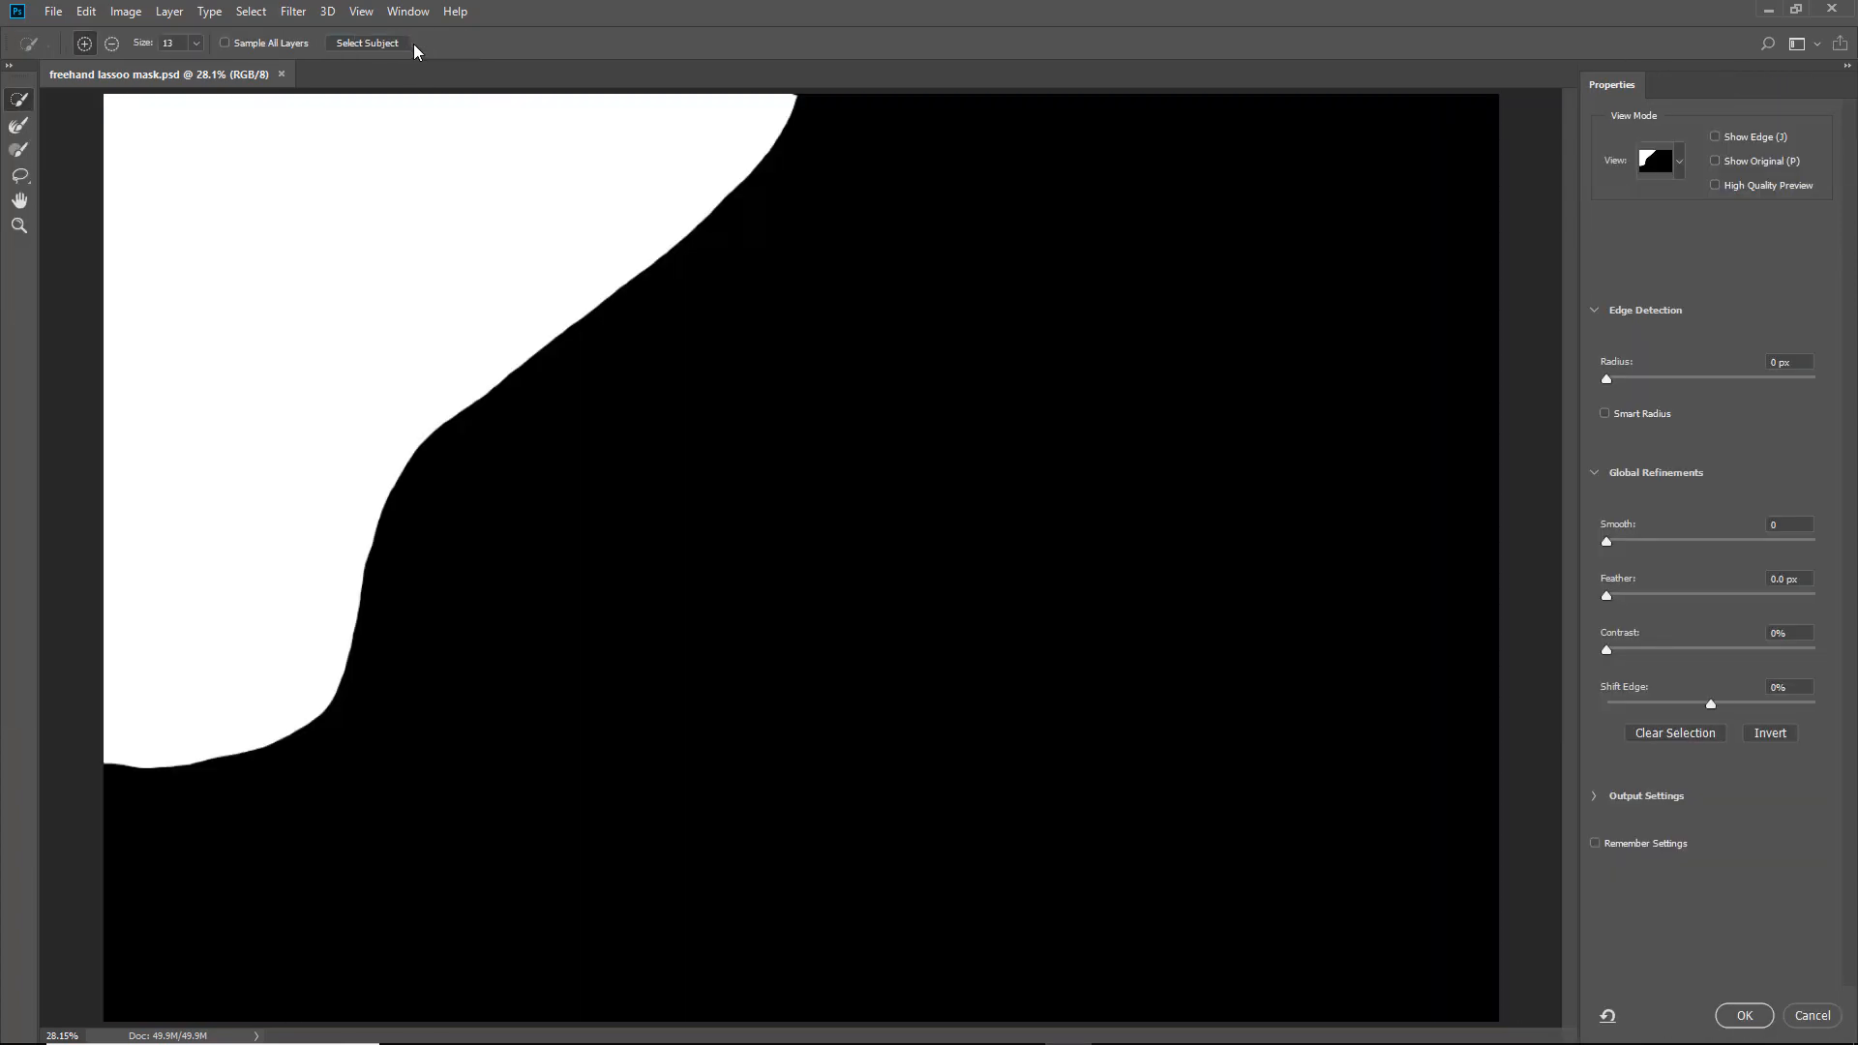
pyautogui.click(1680, 160)
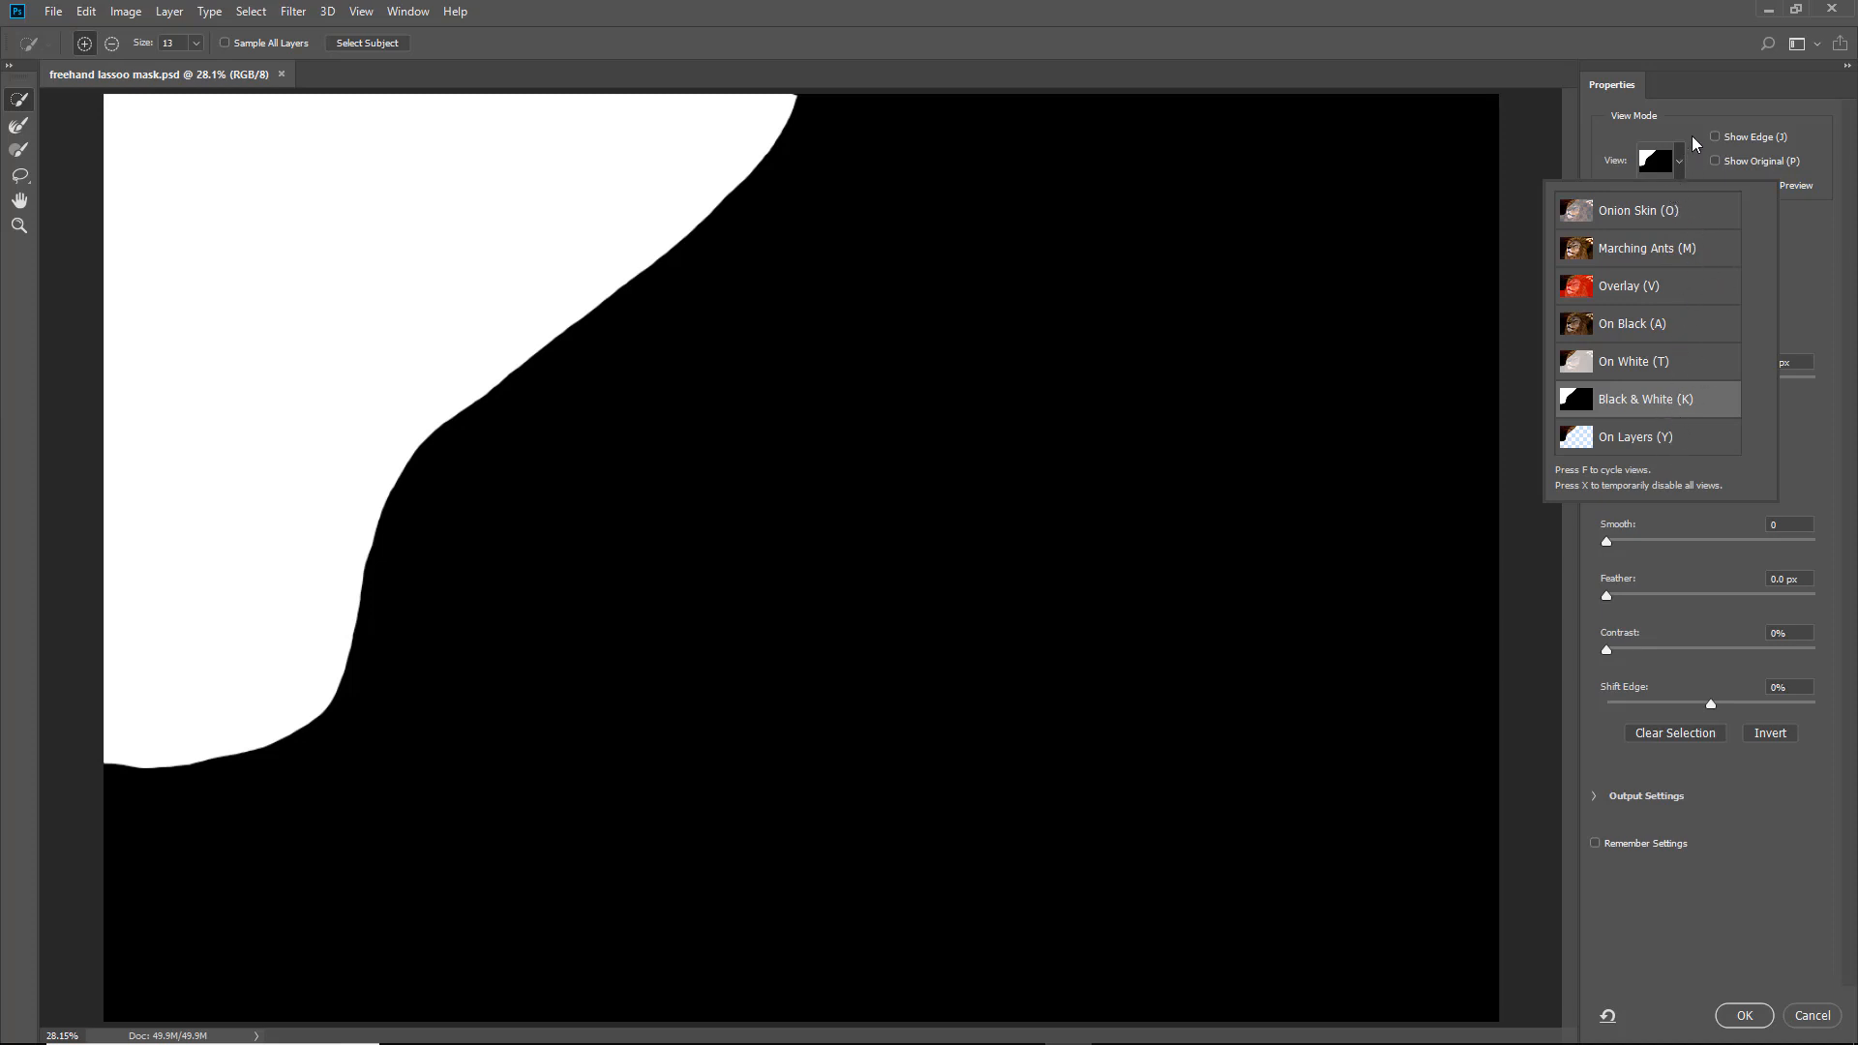
pyautogui.click(1694, 83)
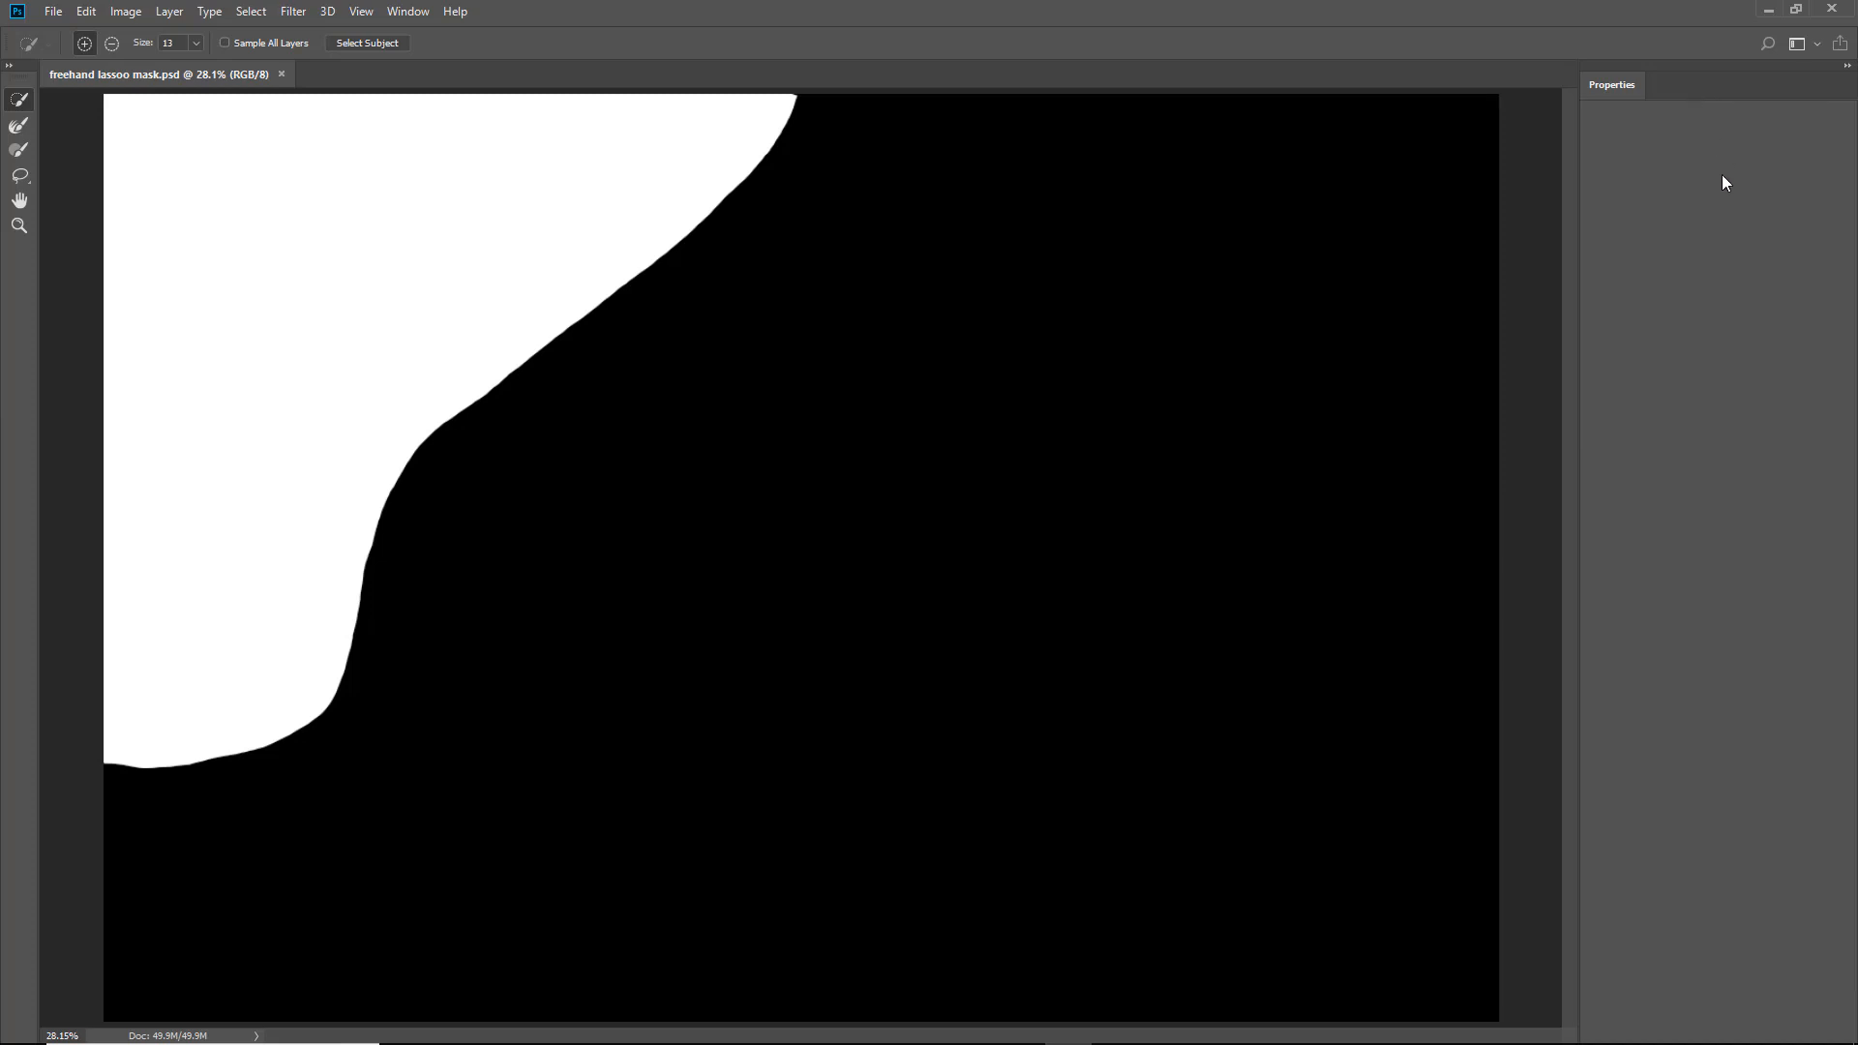
pyautogui.click(1617, 85)
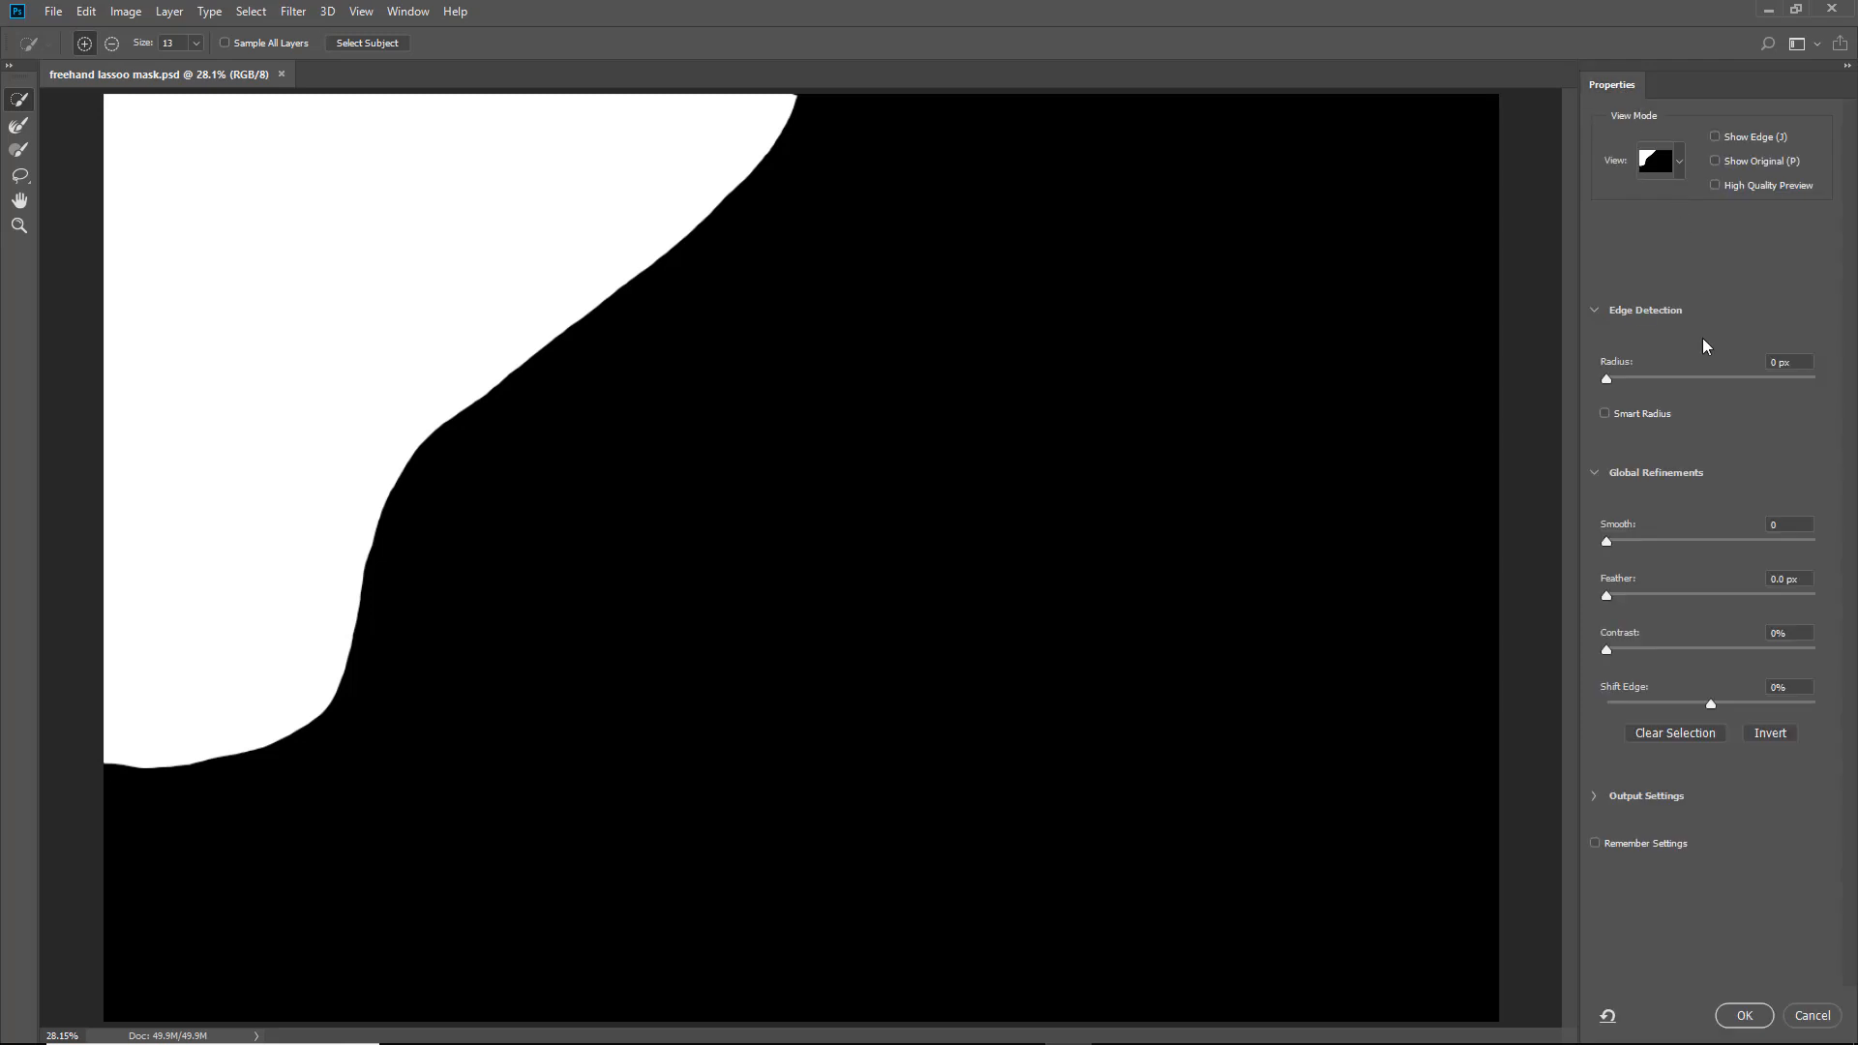
pyautogui.click(1711, 596)
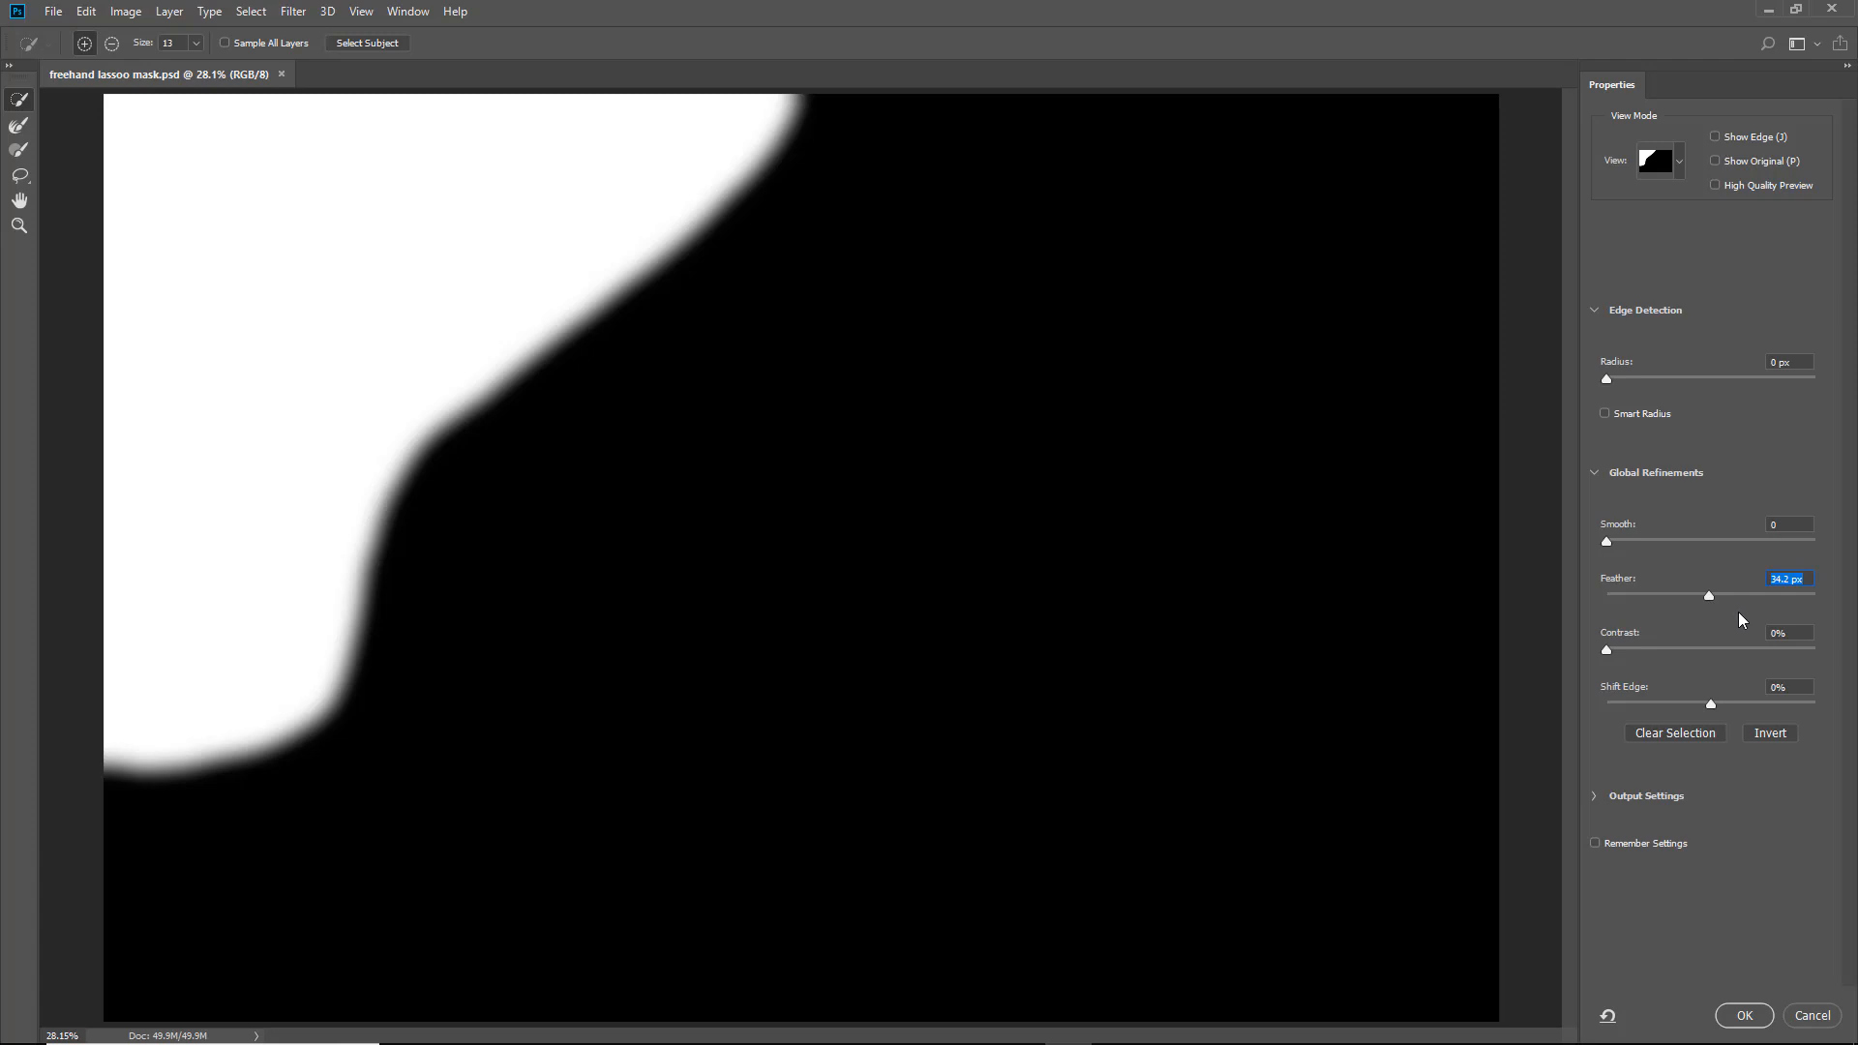
pyautogui.click(1734, 596)
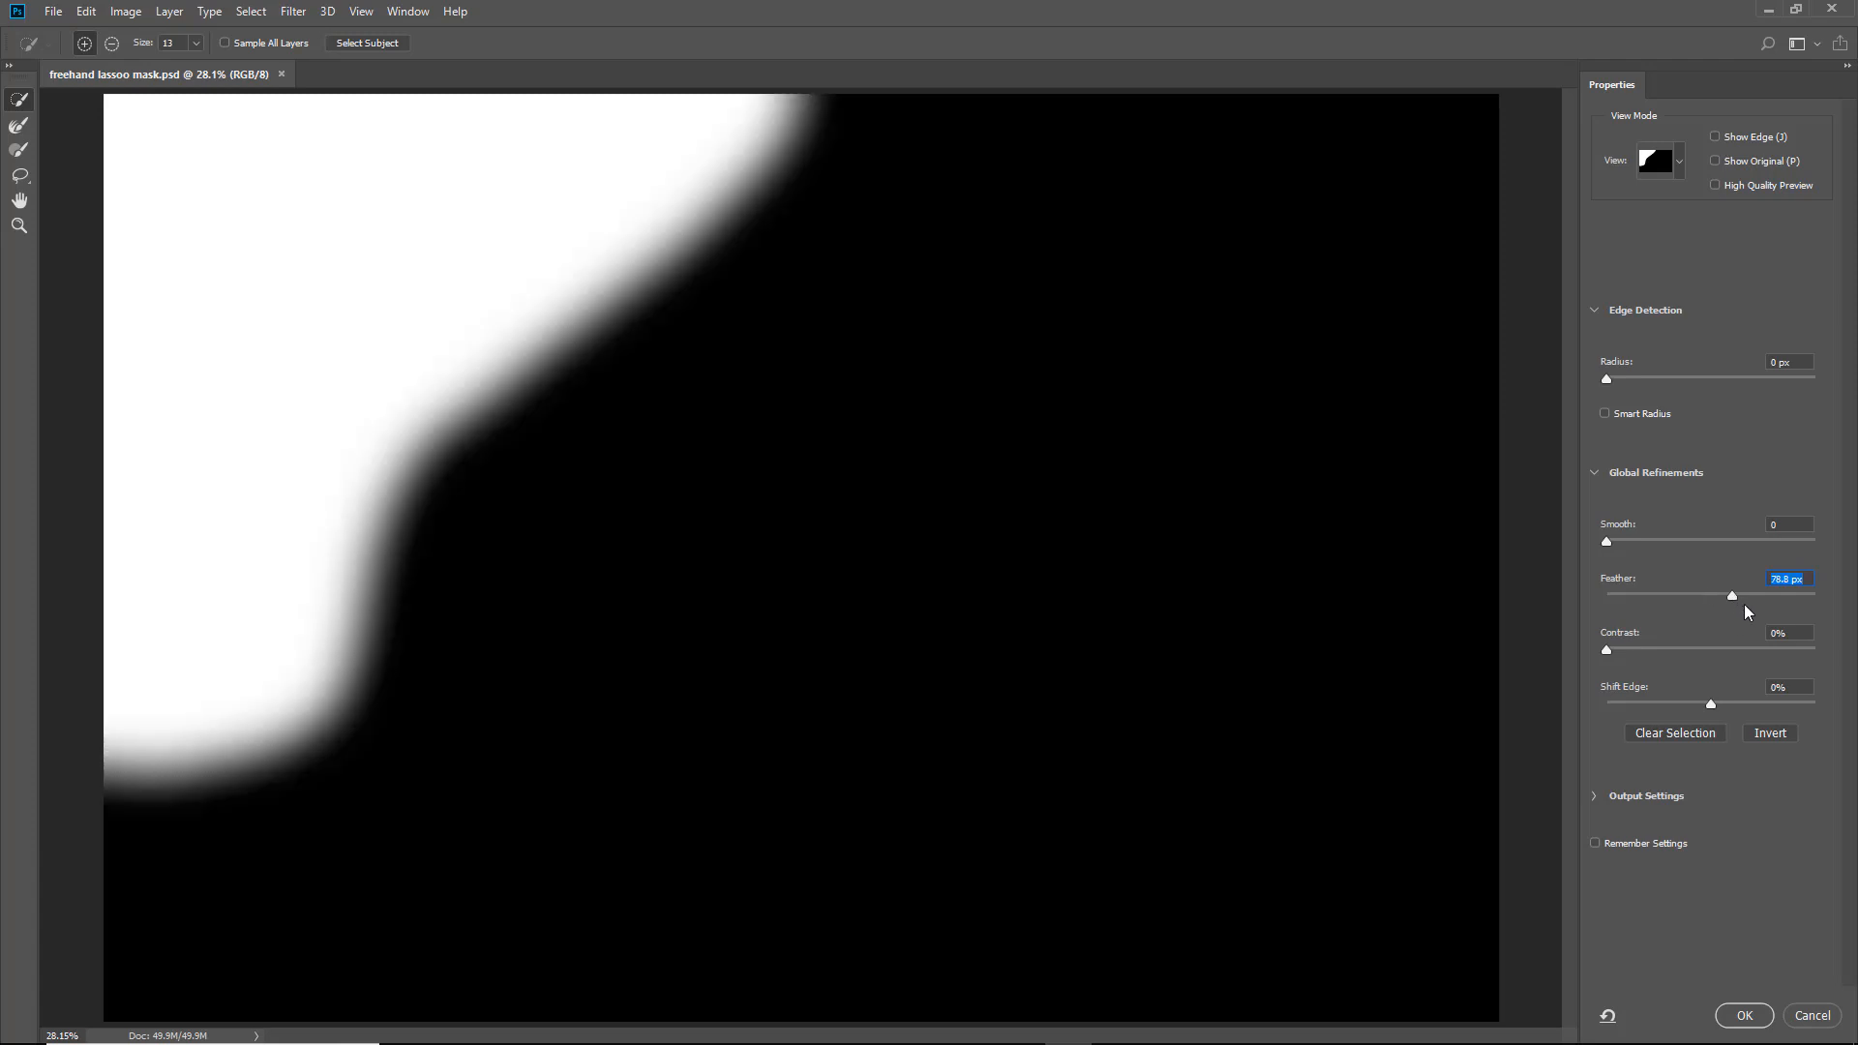
pyautogui.click(1736, 596)
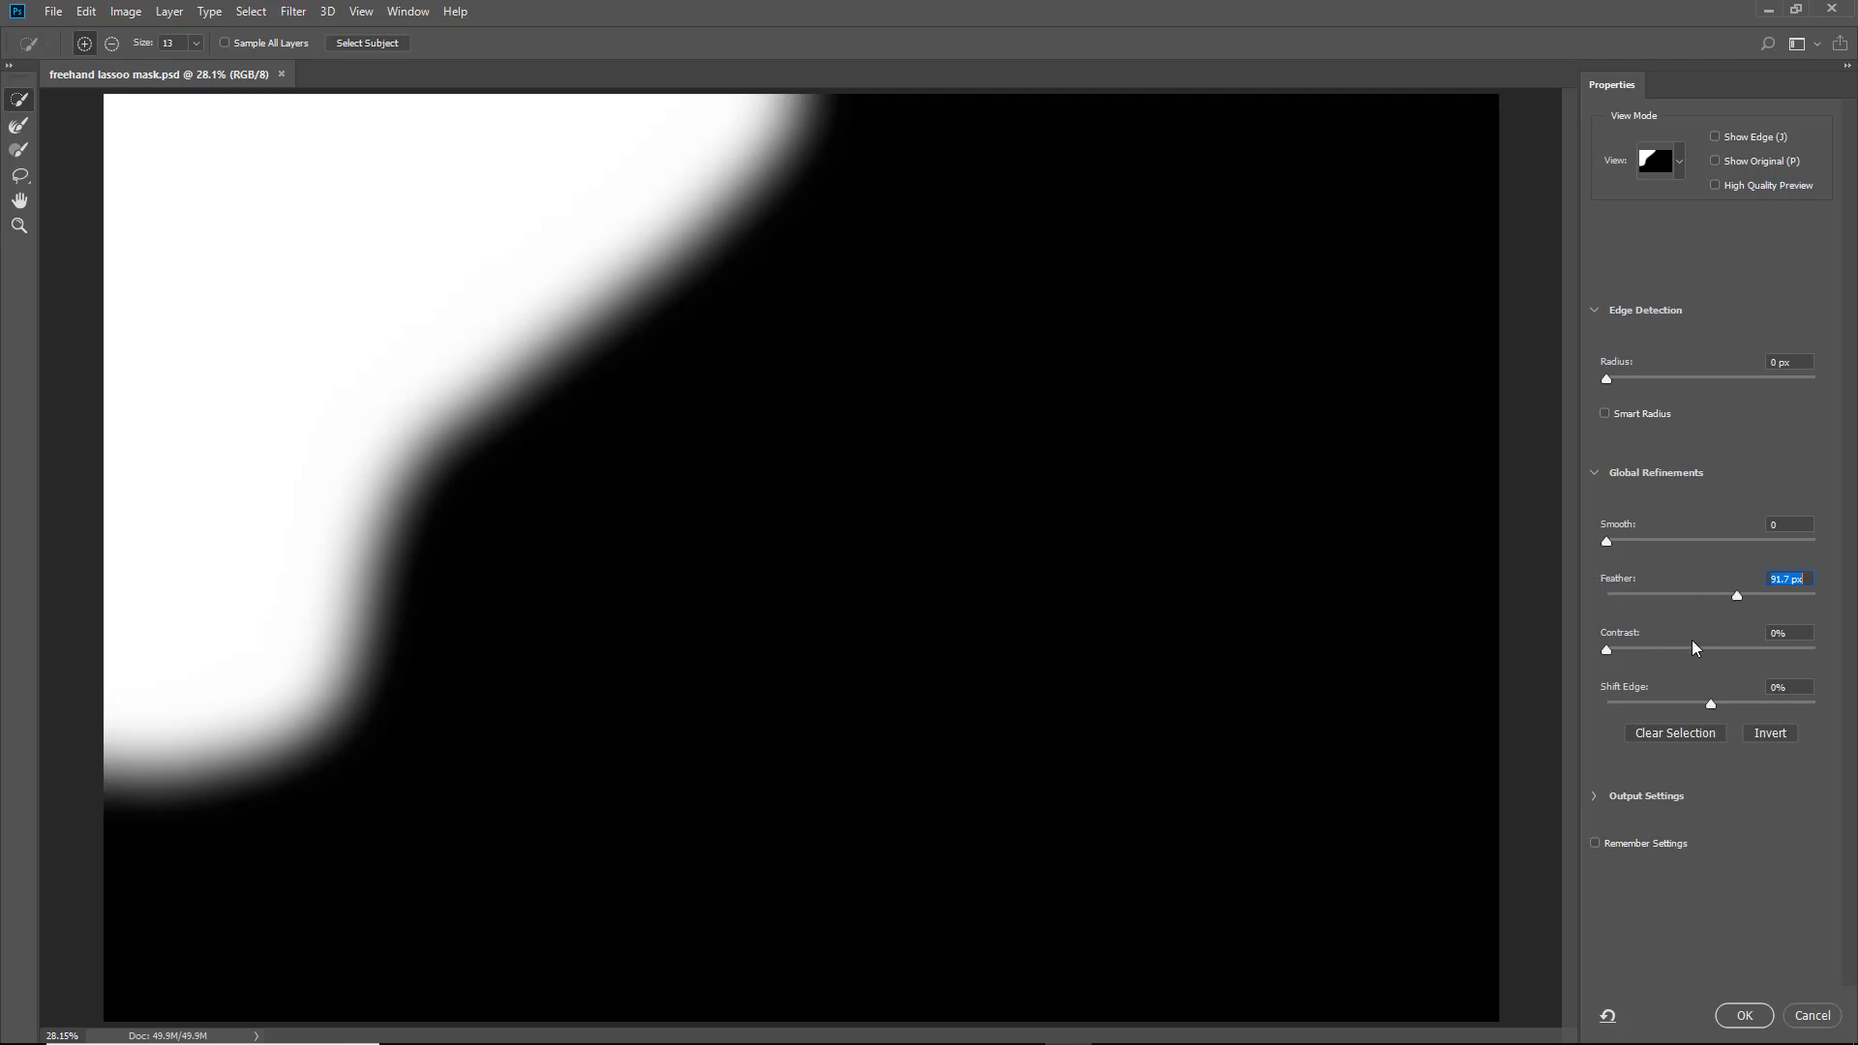
pyautogui.click(1747, 1016)
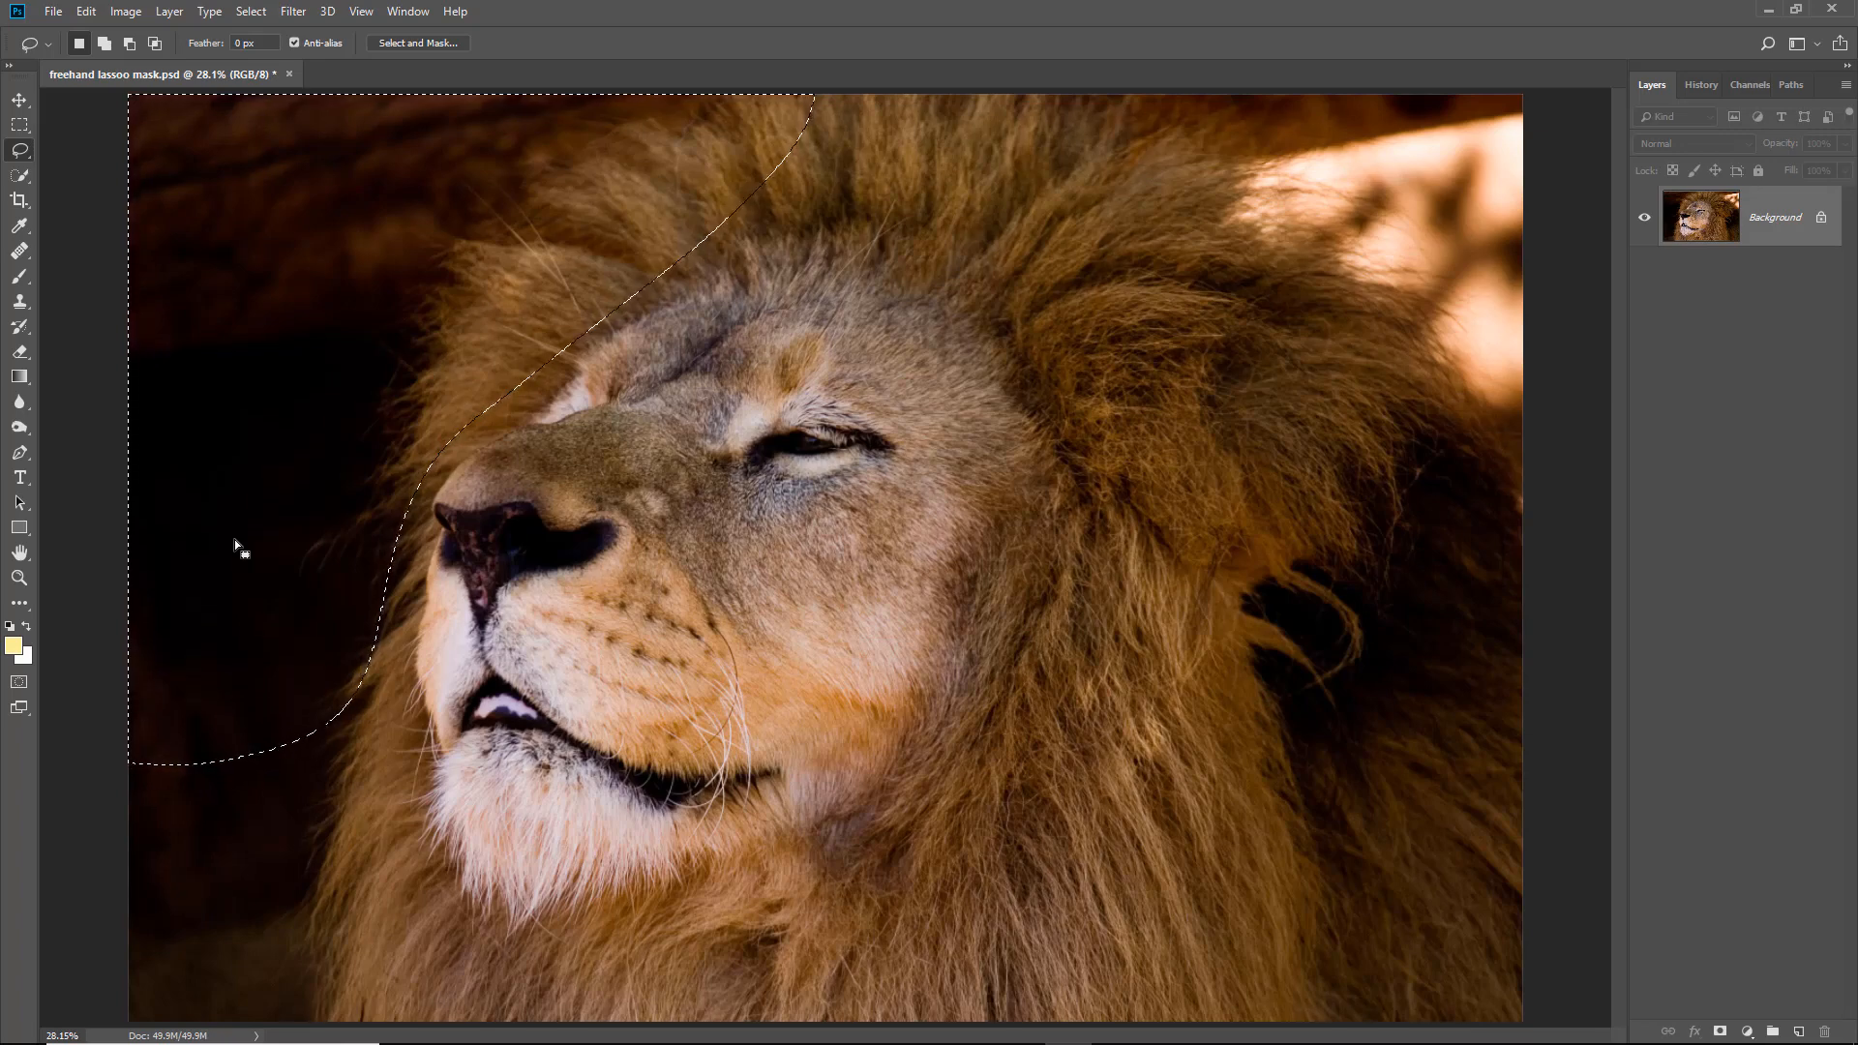
# Copy the feathered selection to a new layer and check it alone by temporarily hiding the Background layer
pyautogui.hotkey('ctrl', 'j')
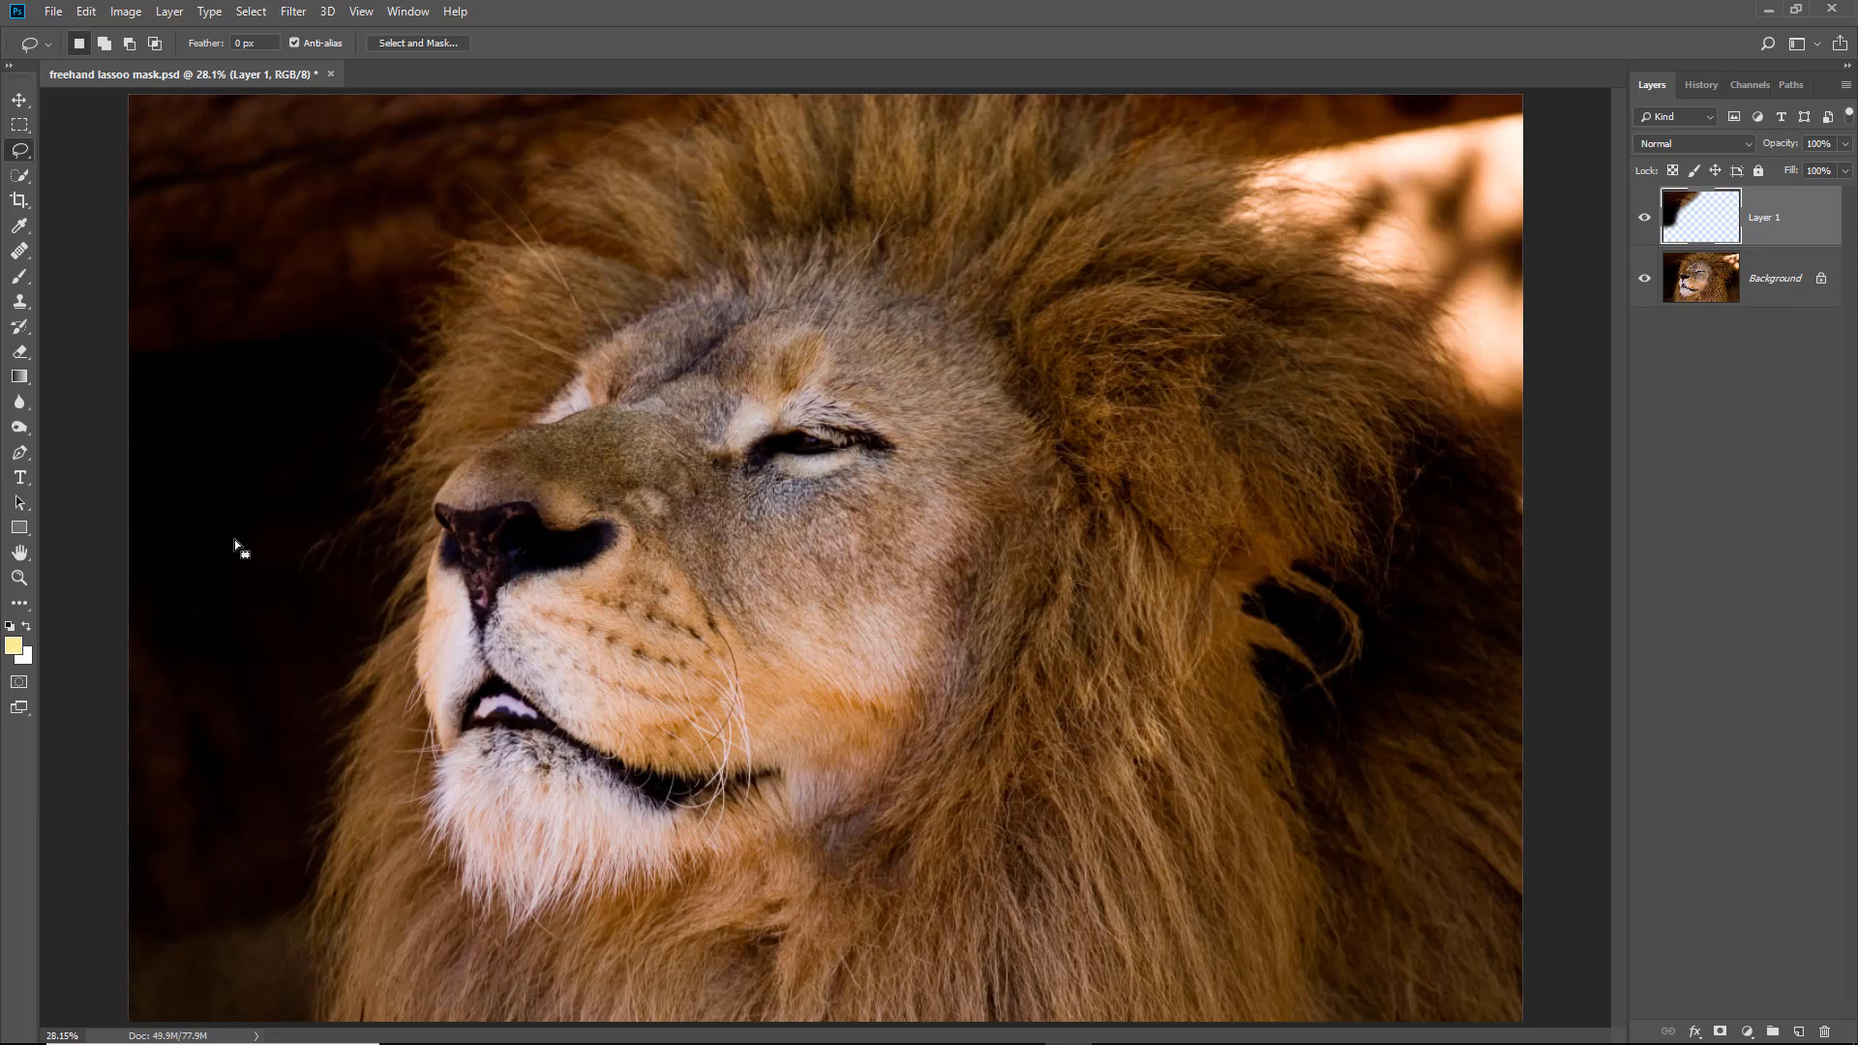
pyautogui.click(1644, 278)
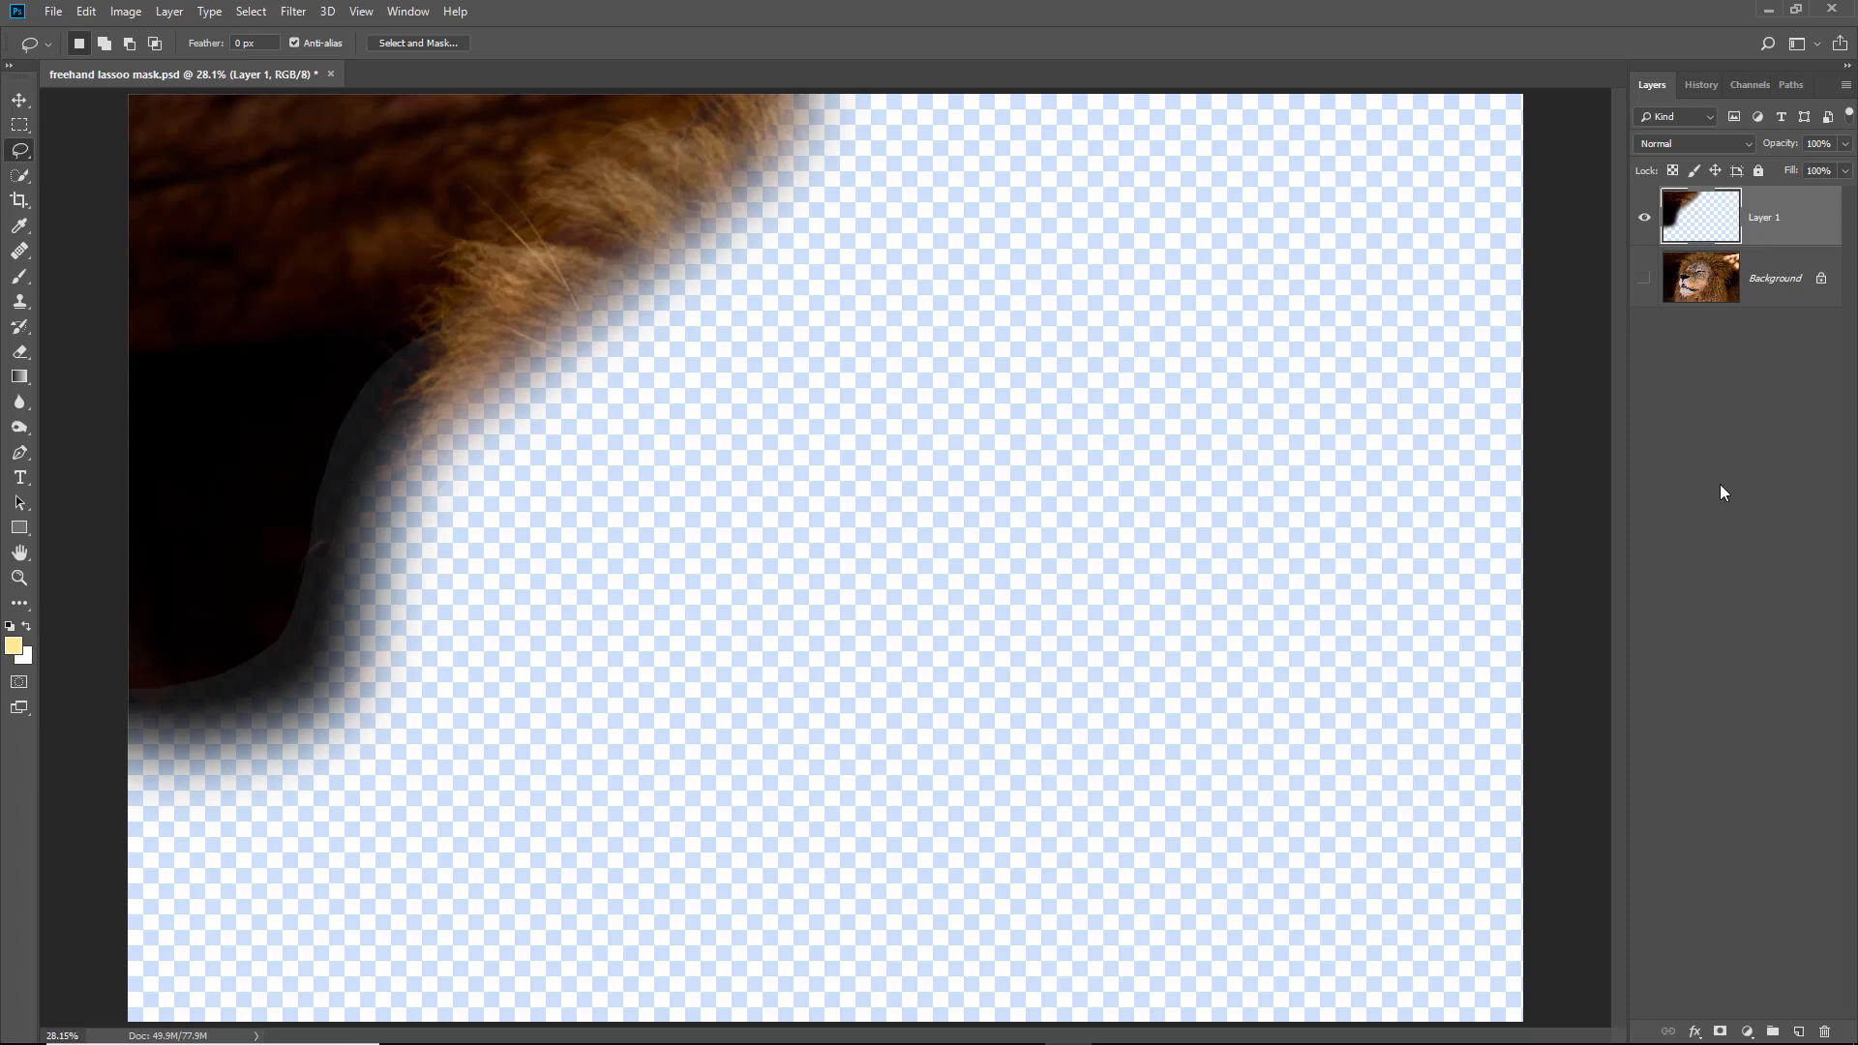
pyautogui.click(1644, 279)
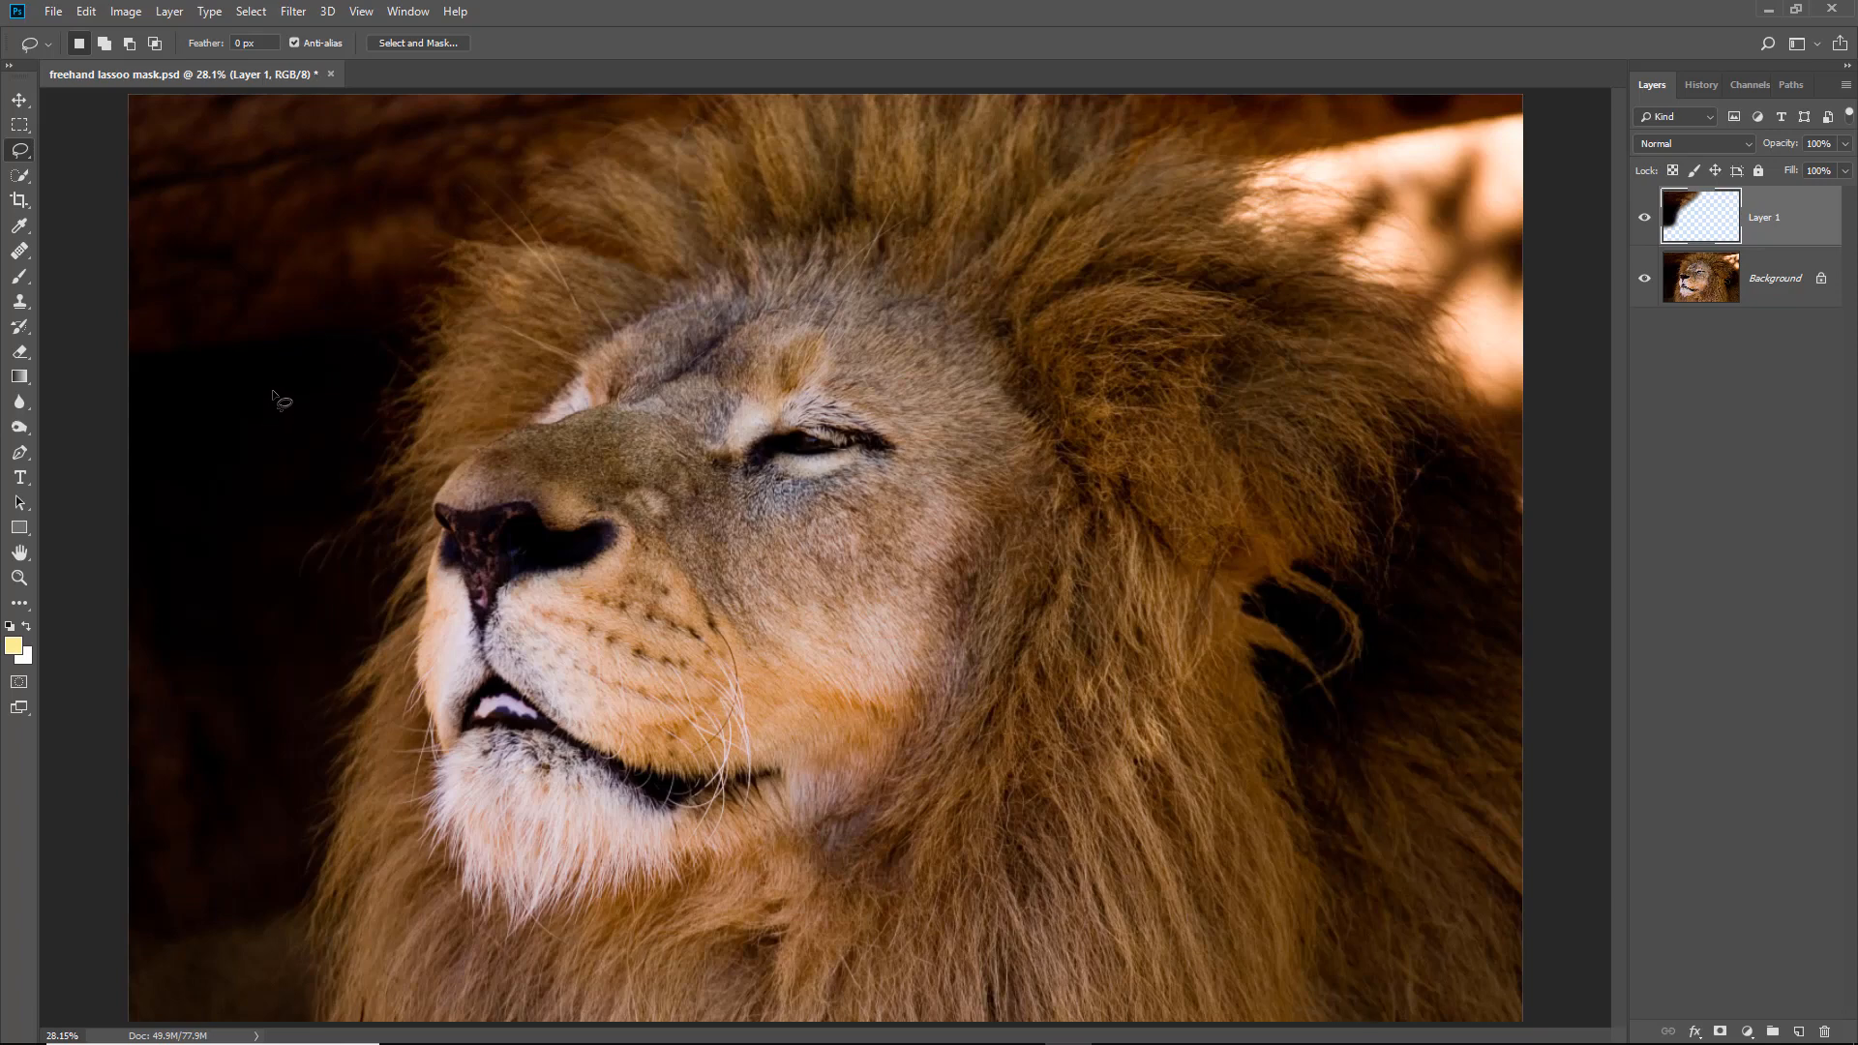
# Flip the copied dark background and mane layer horizontally
pyautogui.click(87, 12)
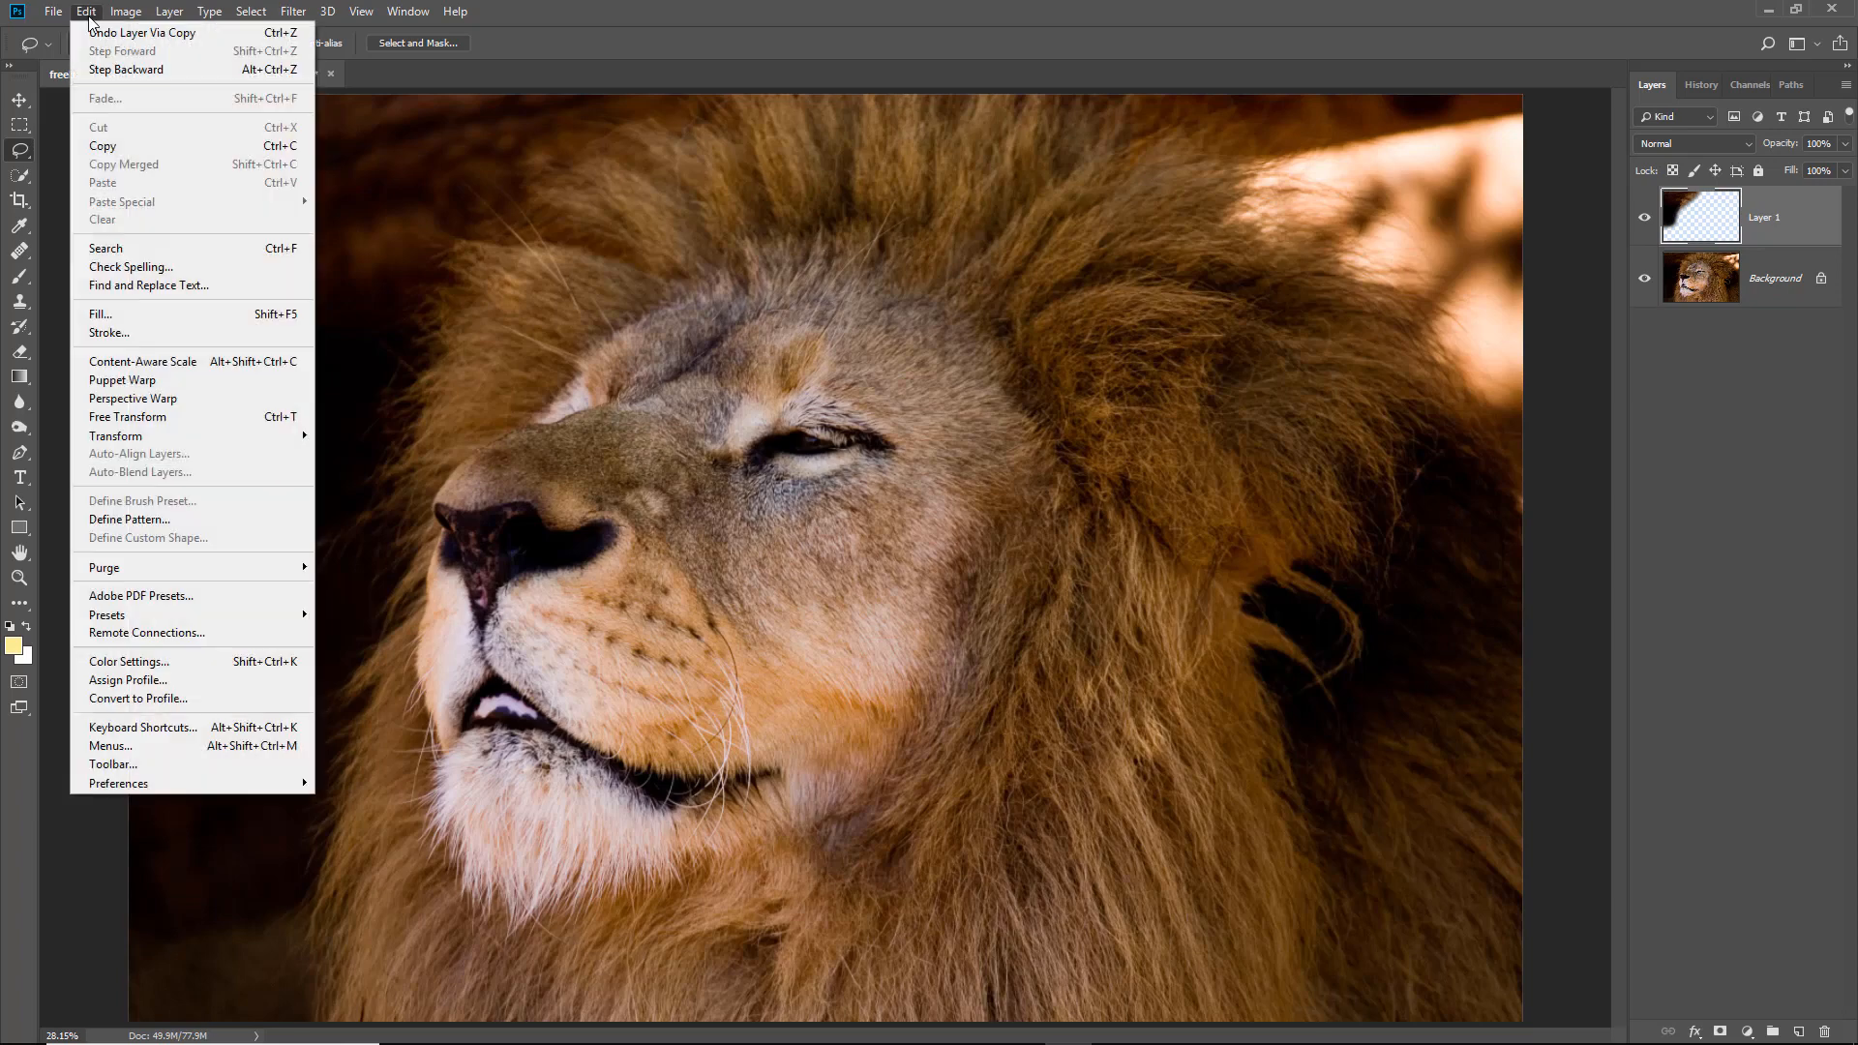
pyautogui.moveTo(109, 441)
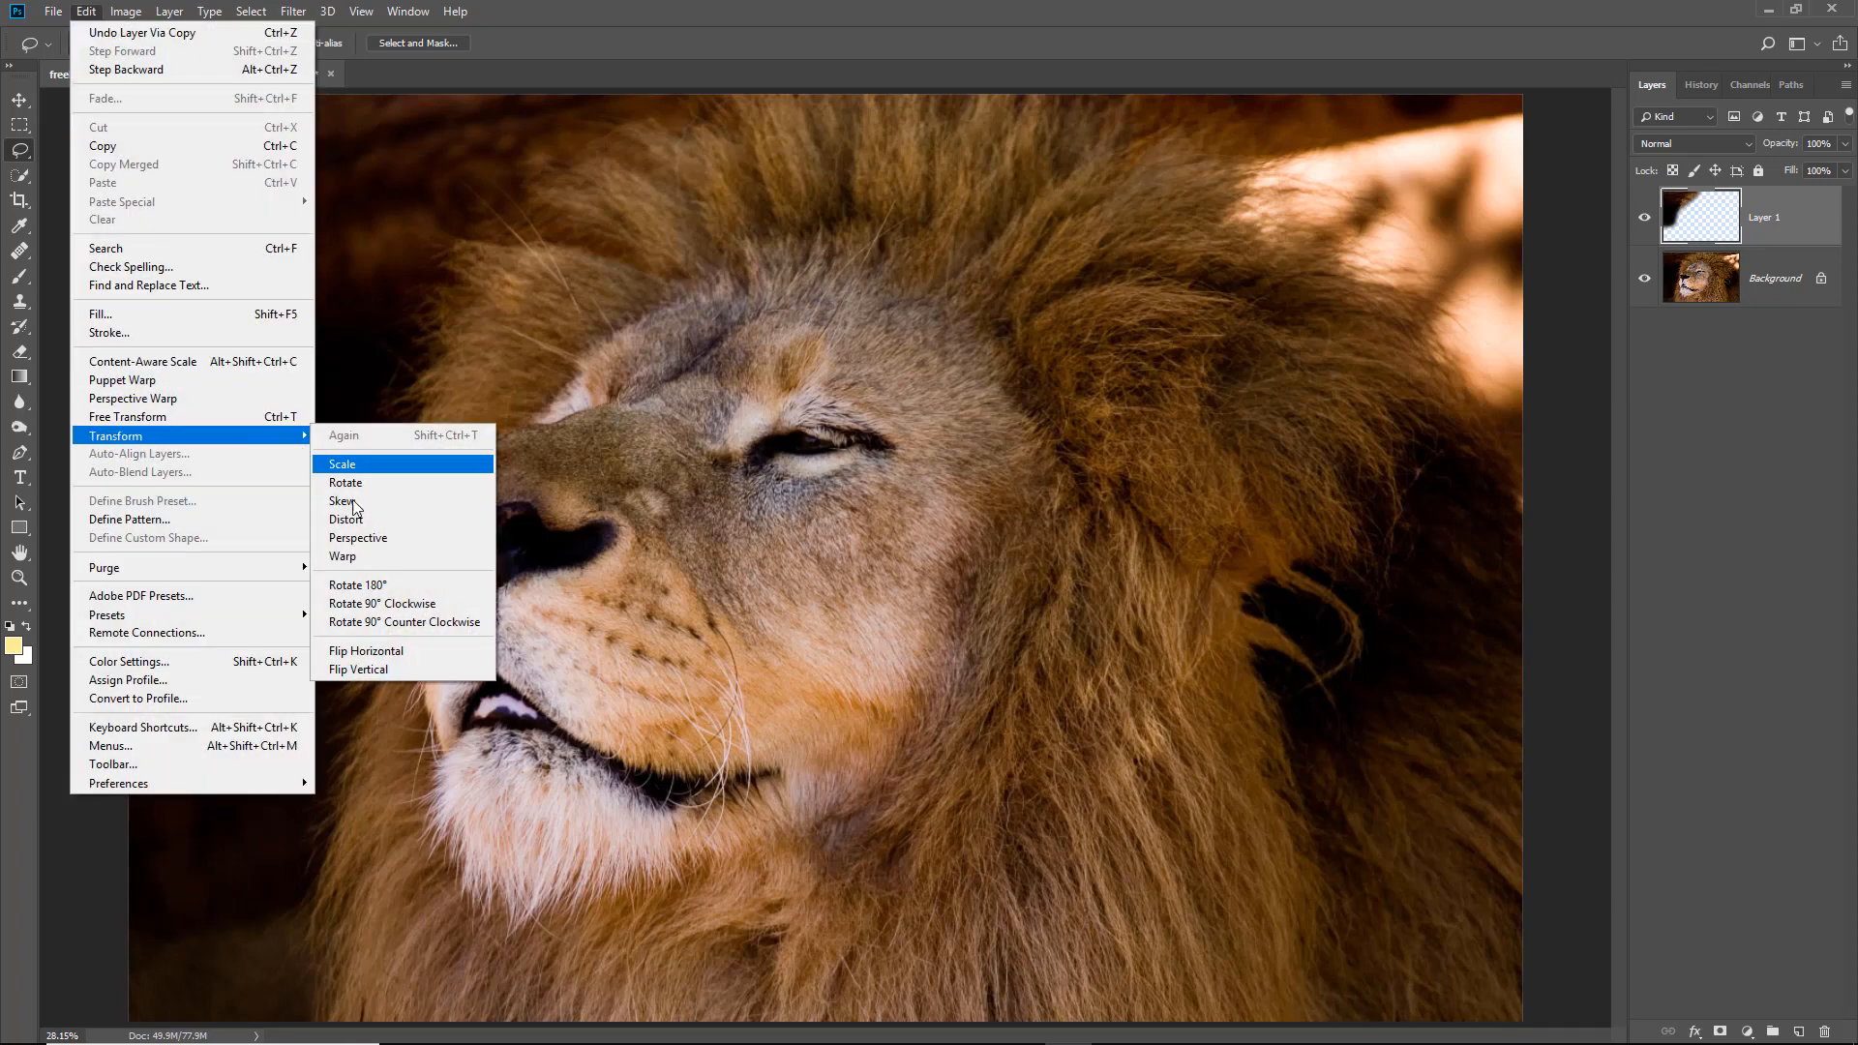
pyautogui.click(374, 653)
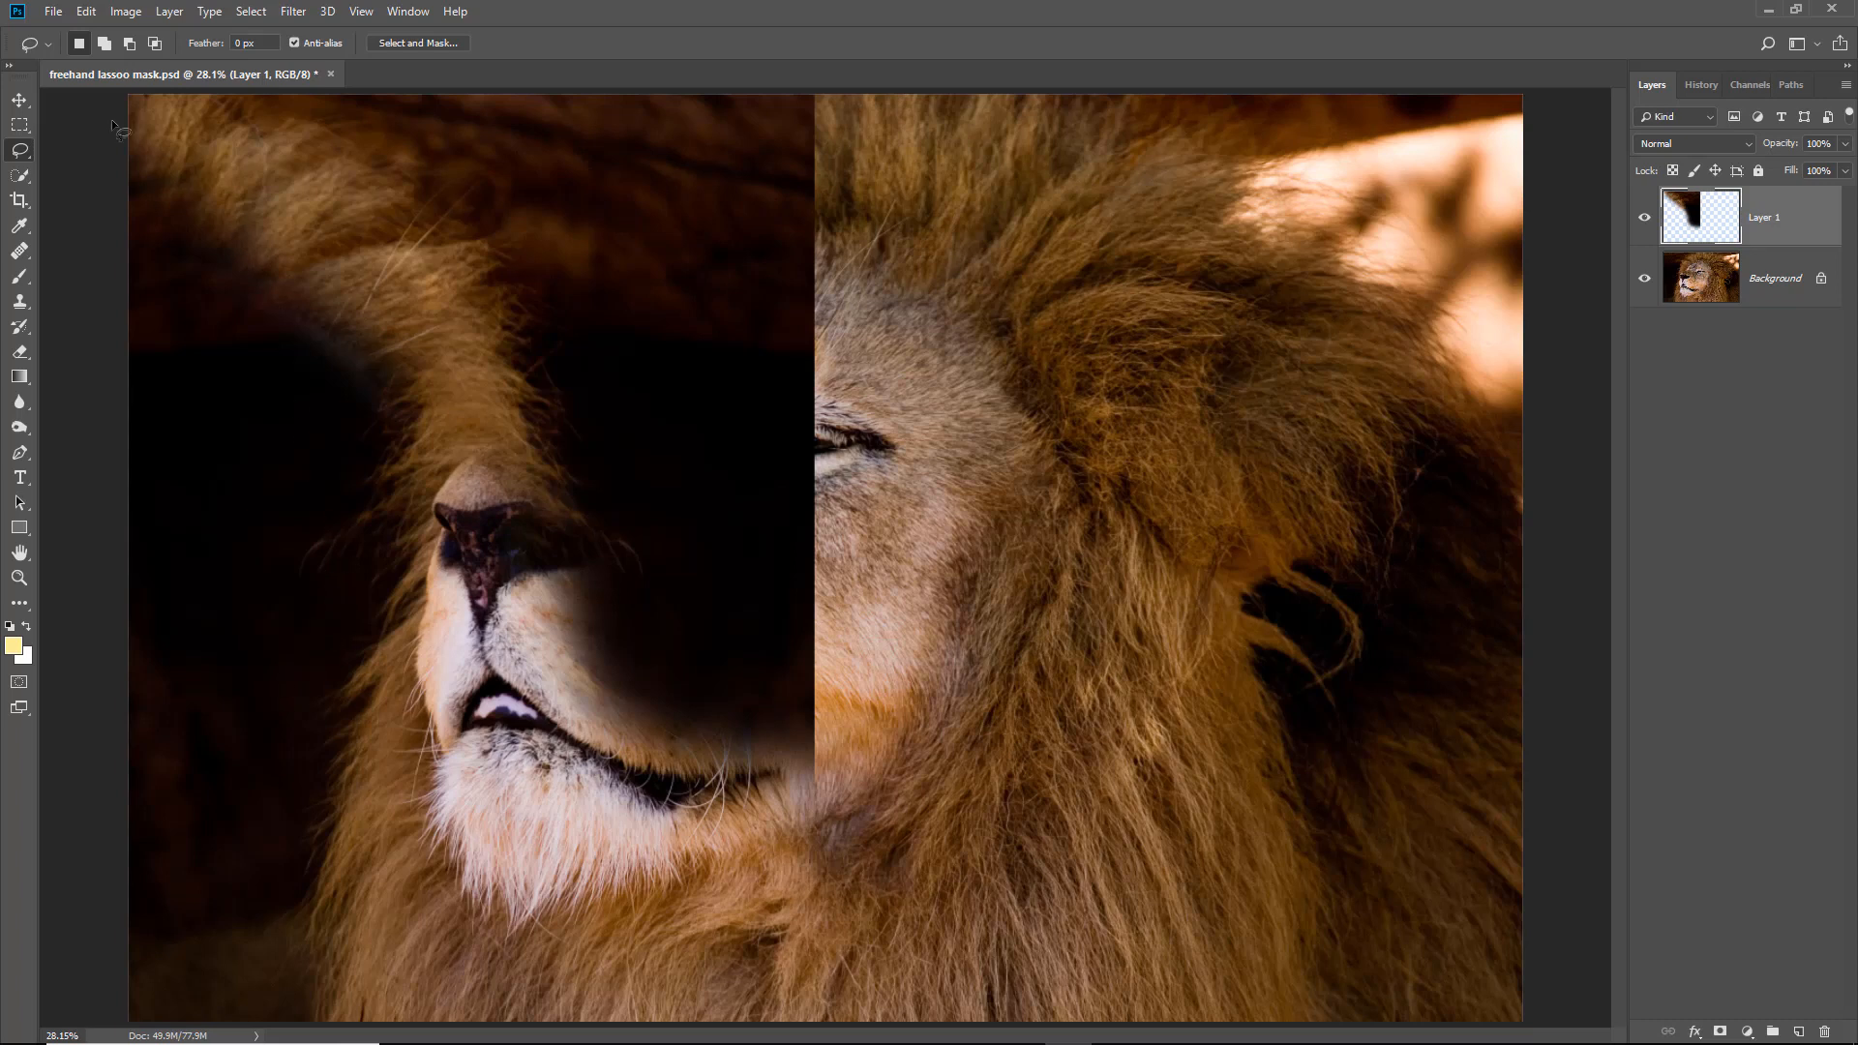
# Move the flipped patch over the bright area in the lion photo's upper-right corner and flatten the image
pyautogui.click(19, 102)
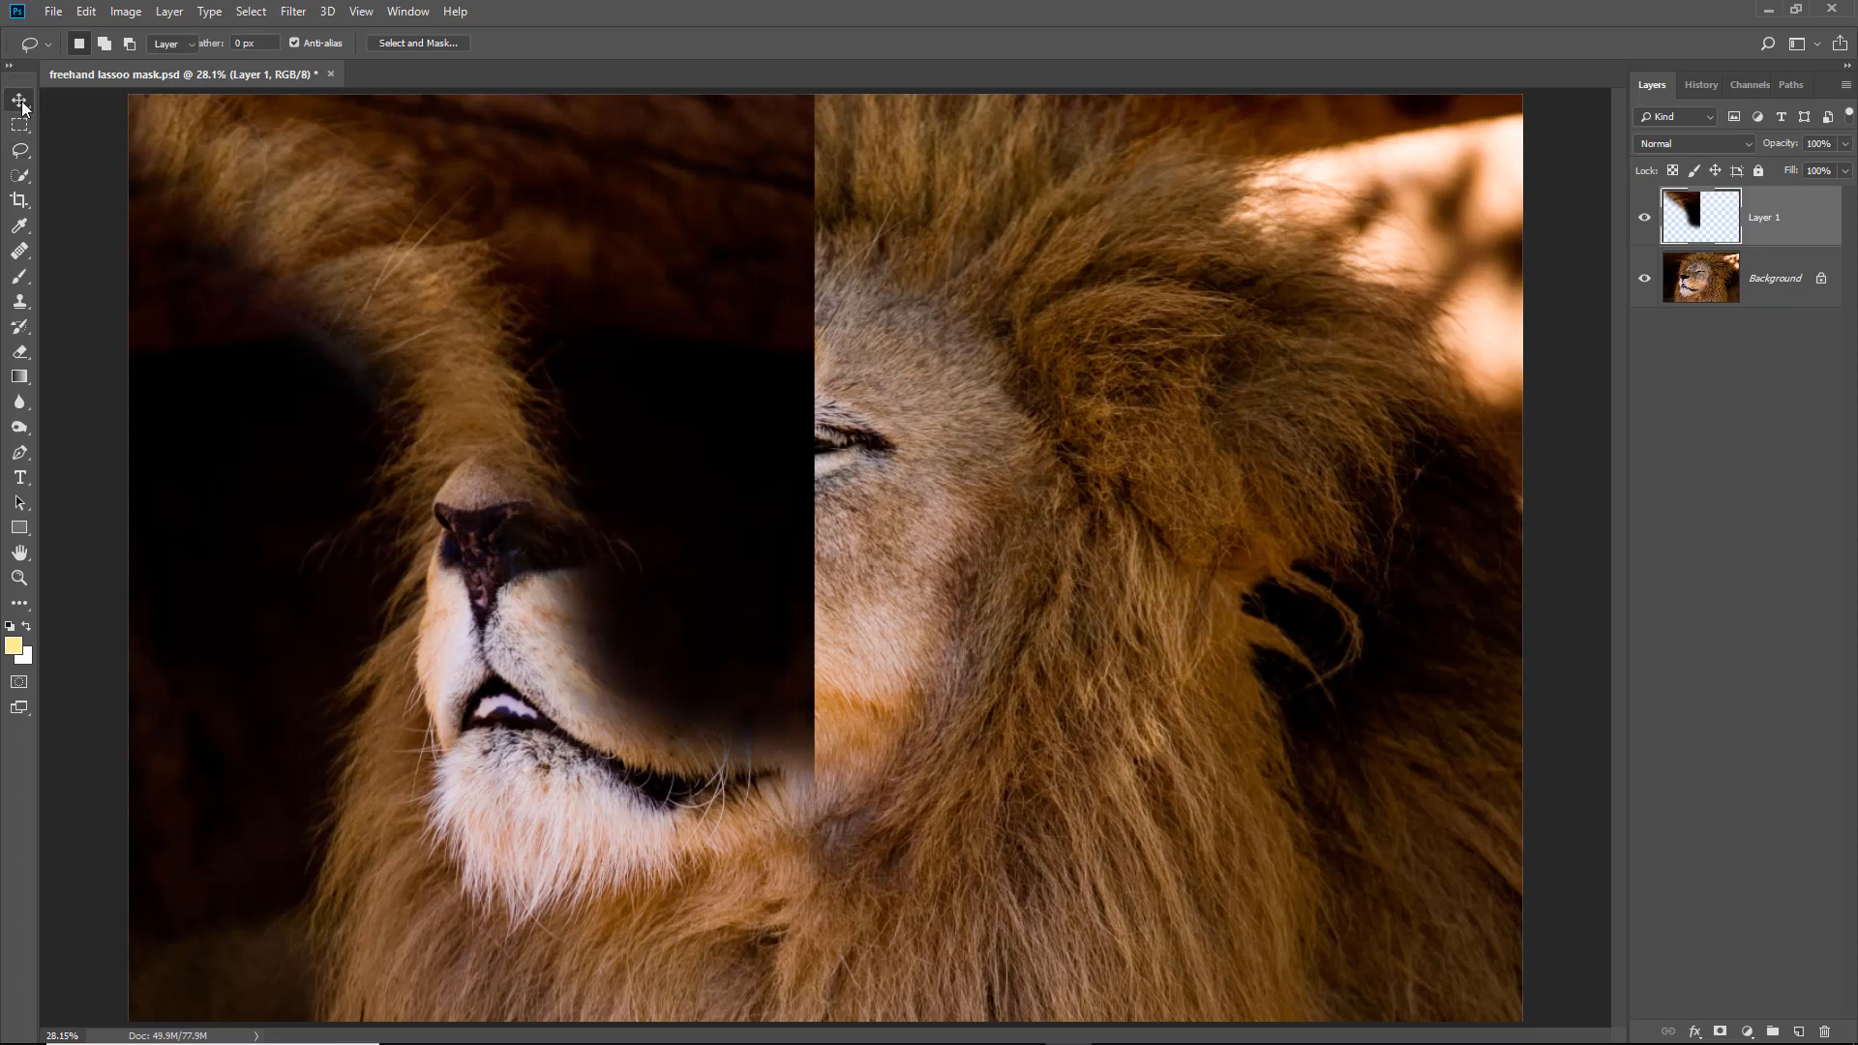
pyautogui.moveTo(566, 324); pyautogui.dragTo(1332, 312)
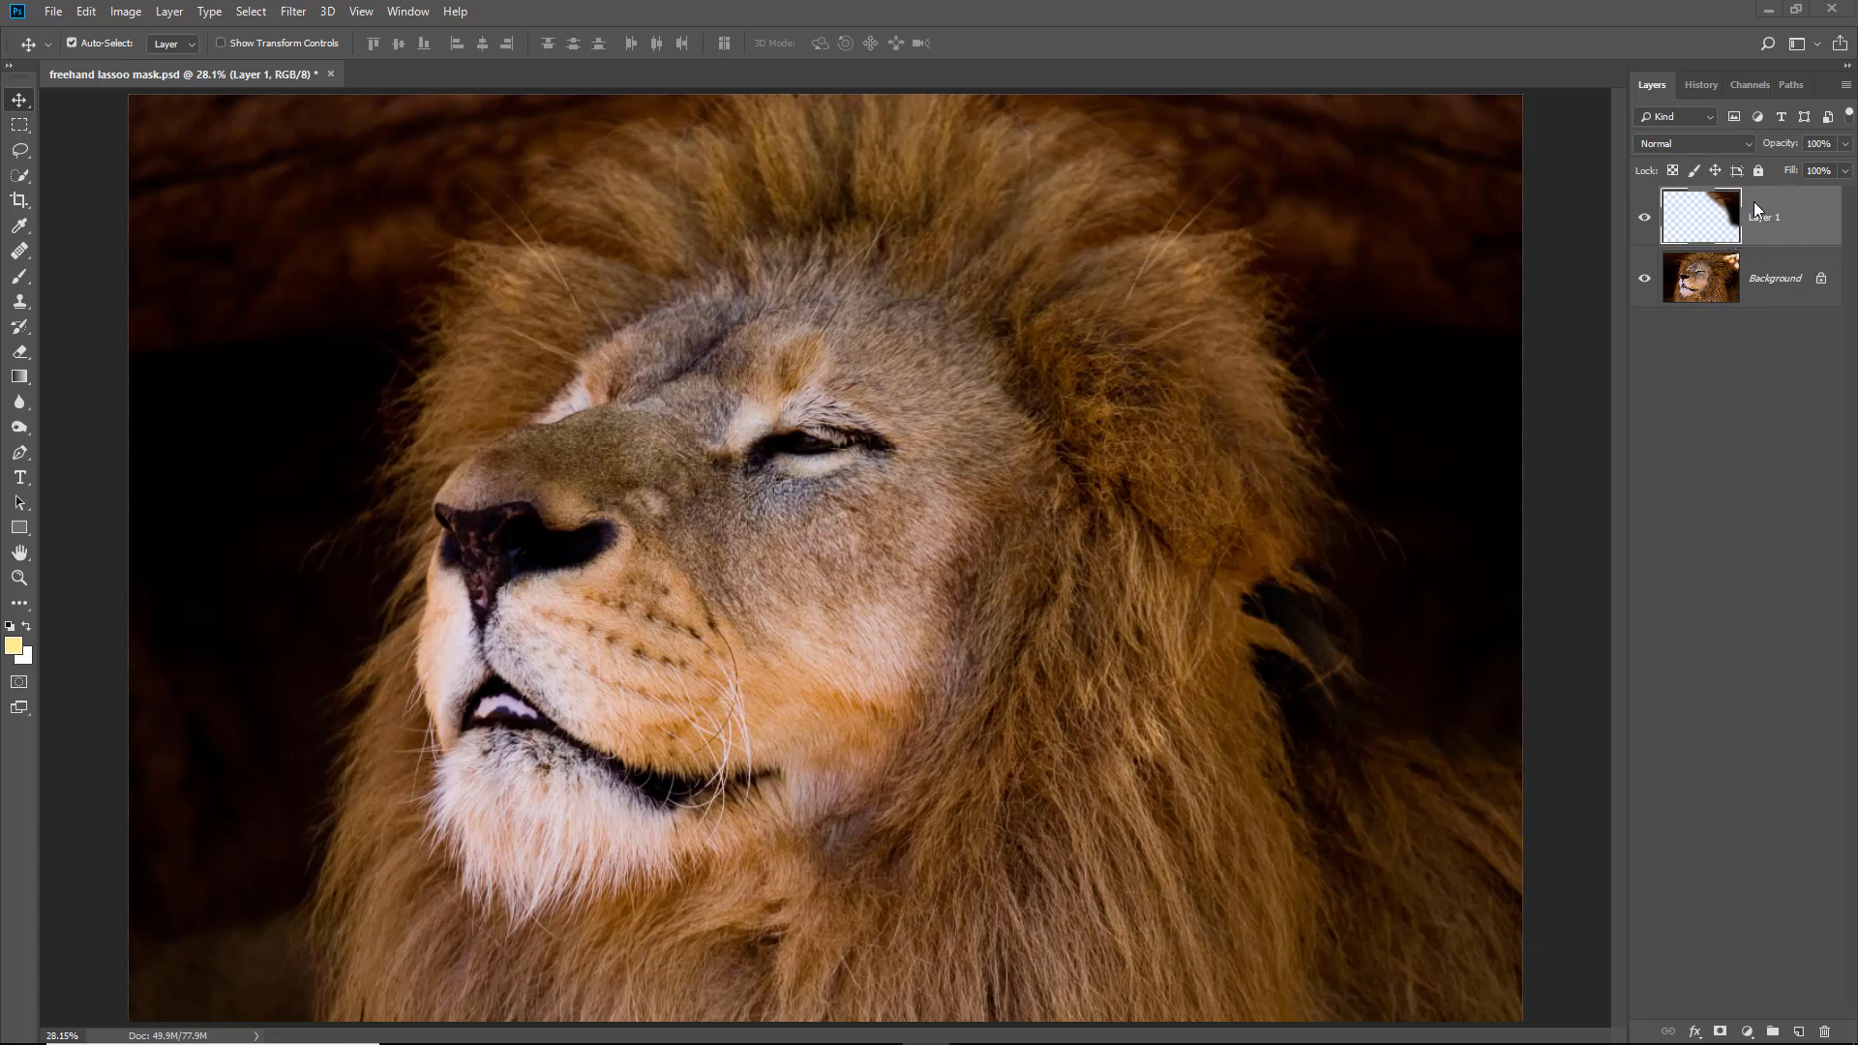
pyautogui.click(1847, 86)
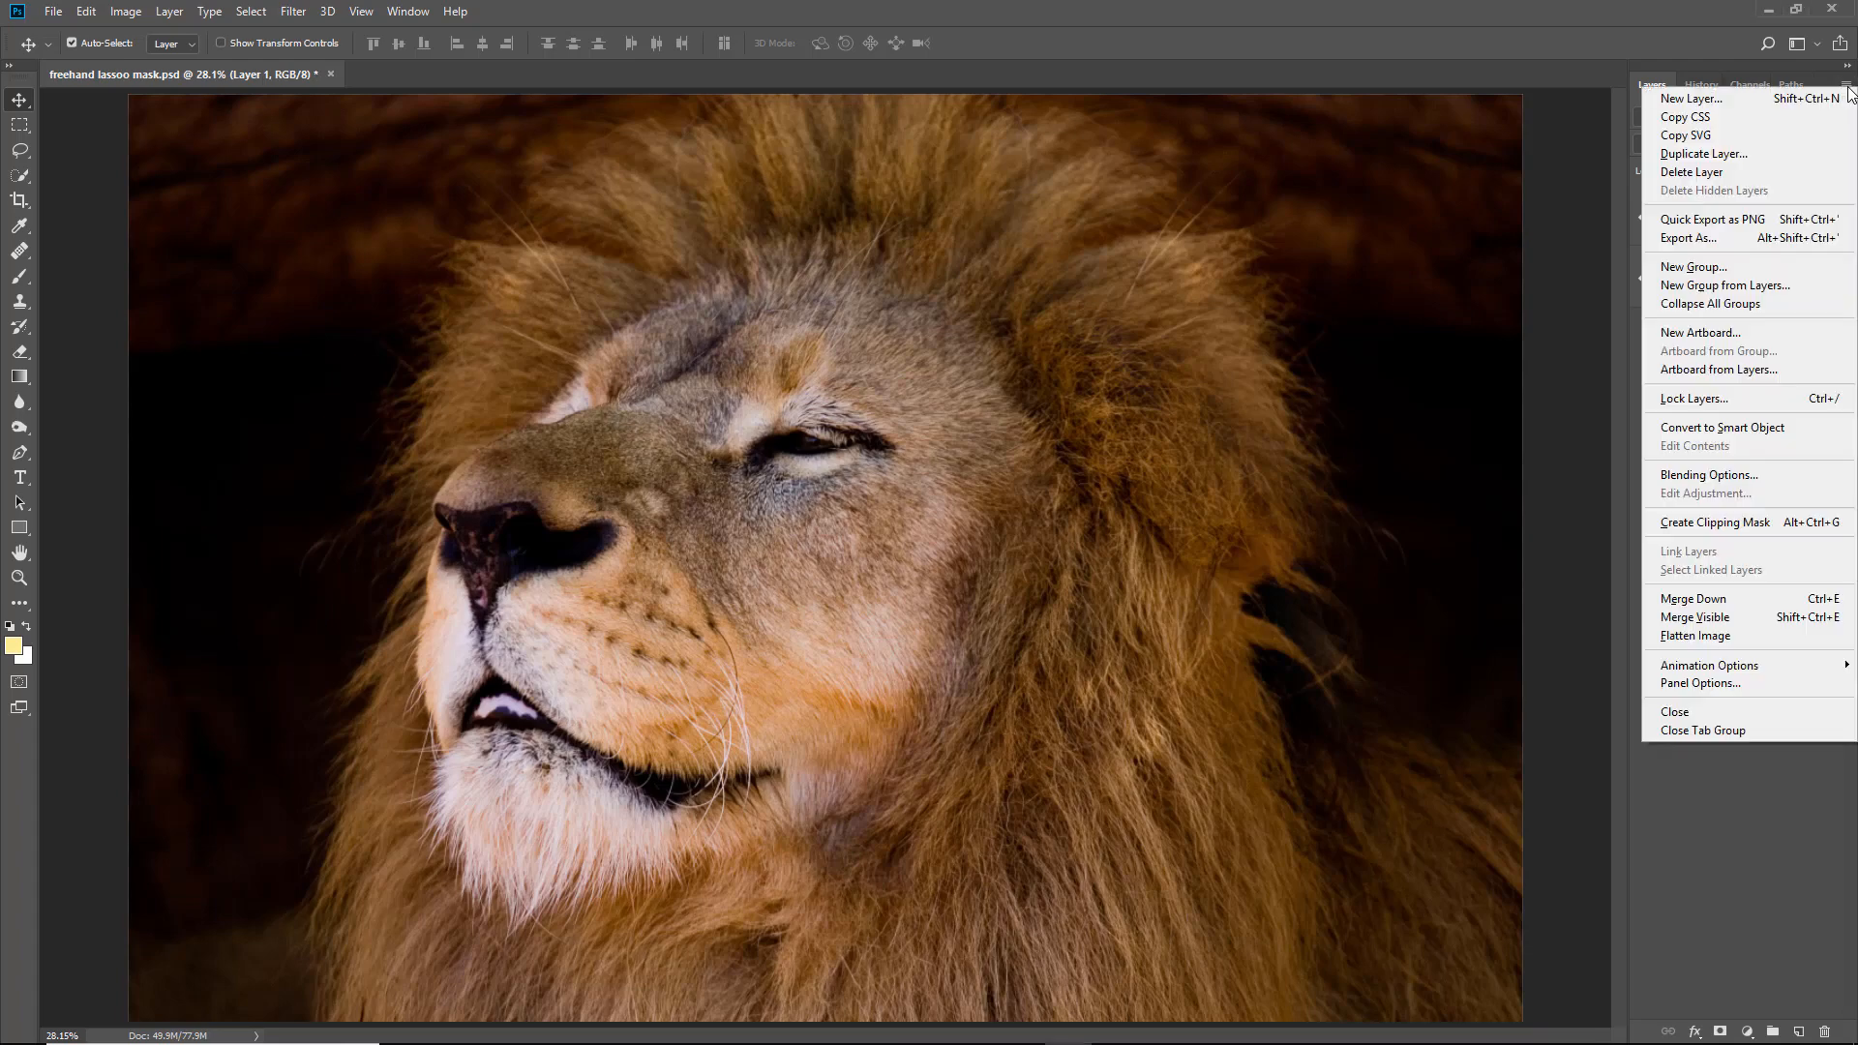
pyautogui.click(1684, 640)
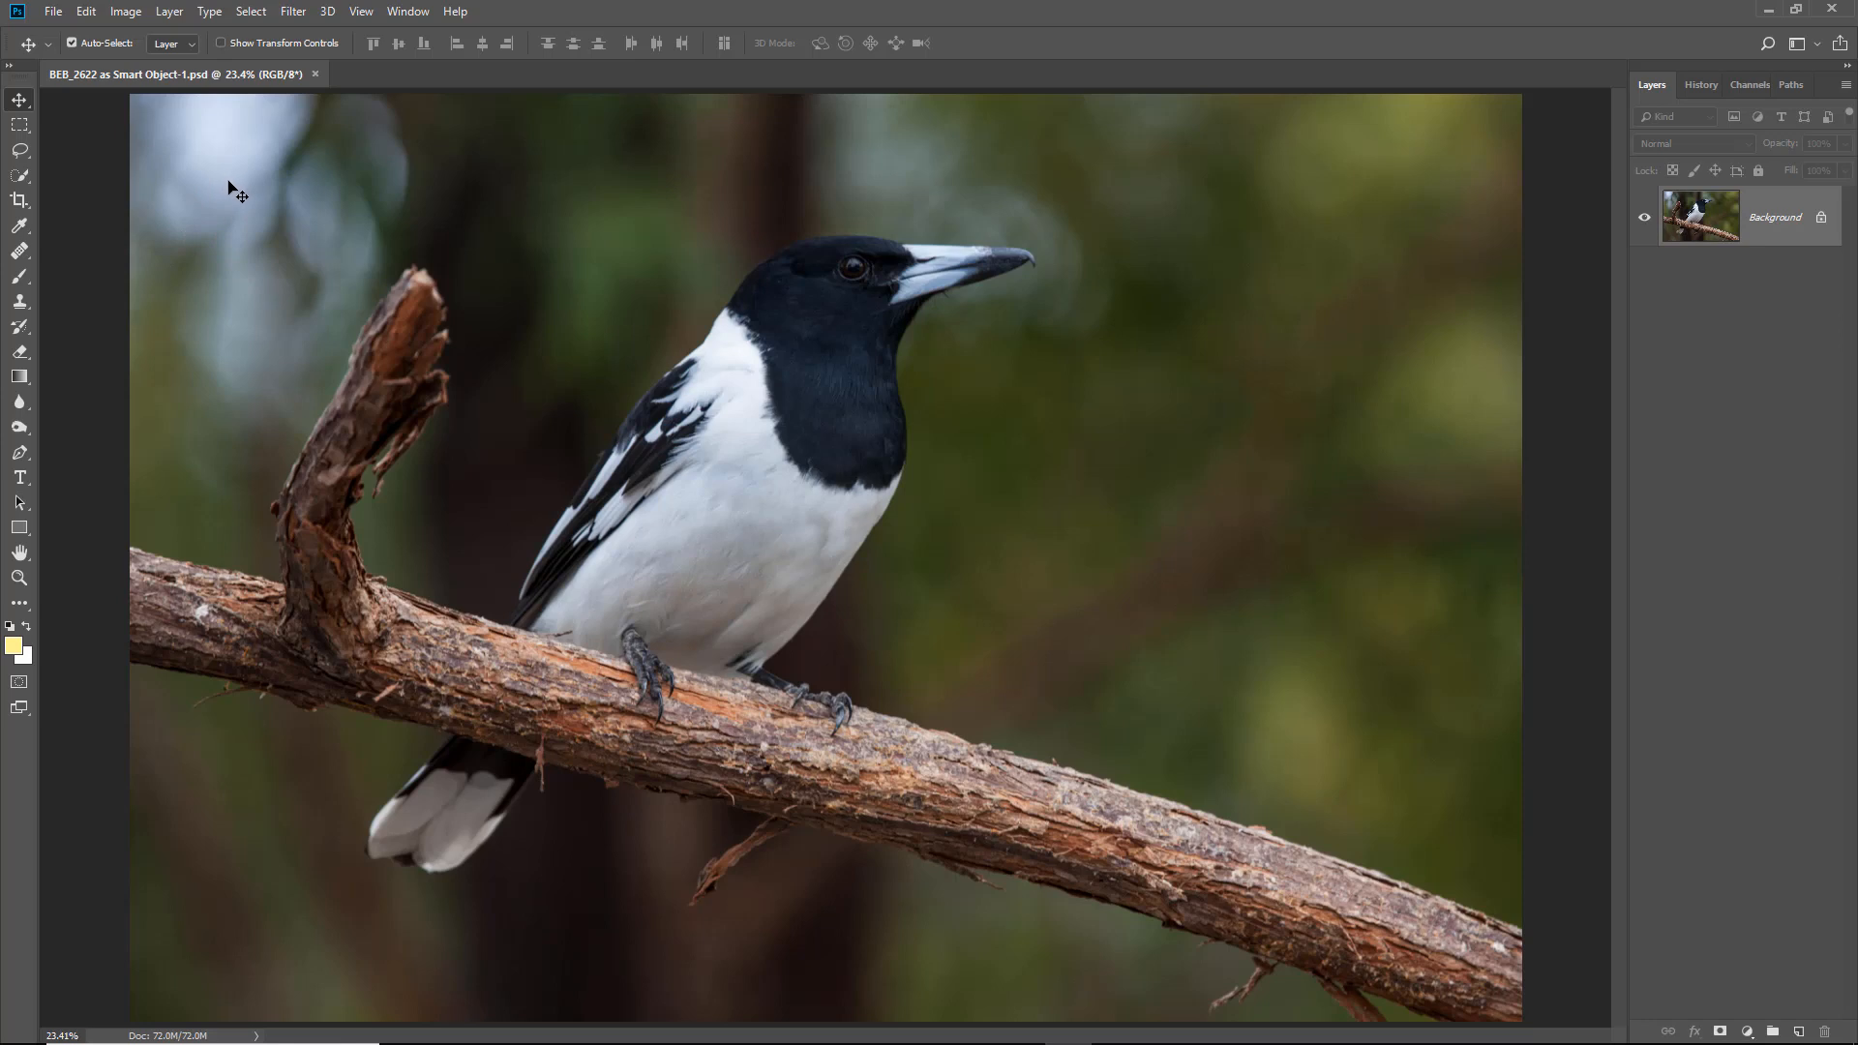
# Draw a freehand Lasso selection around the green background in front of the bird, including the branch on that side
pyautogui.click(22, 153)
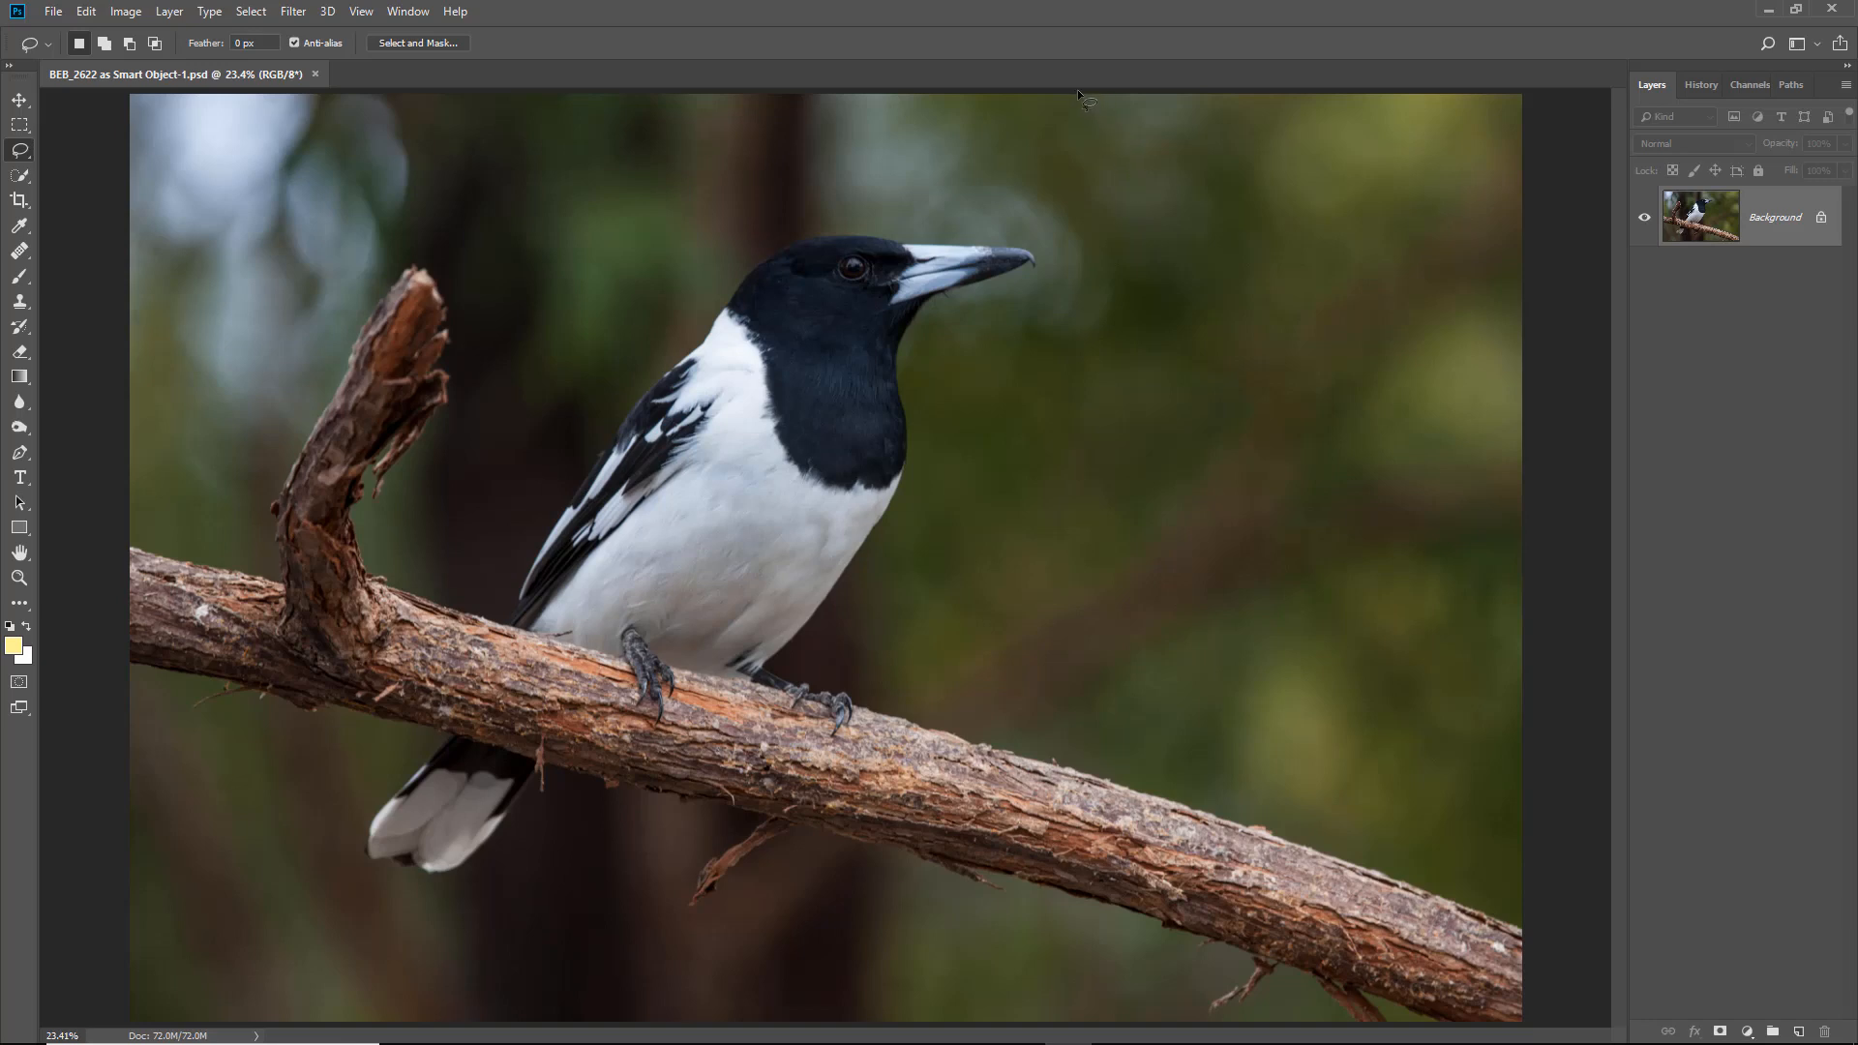
pyautogui.moveTo(1077, 89)
pyautogui.mouseDown()
pyautogui.moveTo(1116, 178)
pyautogui.moveTo(1108, 329)
pyautogui.moveTo(991, 479)
pyautogui.moveTo(909, 714)
pyautogui.moveTo(850, 813)
pyautogui.moveTo(1546, 1021)
pyautogui.moveTo(1579, 863)
pyautogui.moveTo(1585, 630)
pyautogui.moveTo(1515, 398)
pyautogui.moveTo(1584, 129)
pyautogui.mouseUp()
pyautogui.moveTo(1522, 64)
pyautogui.mouseDown()
pyautogui.moveTo(1093, 45)
pyautogui.moveTo(1095, 91)
pyautogui.mouseUp()
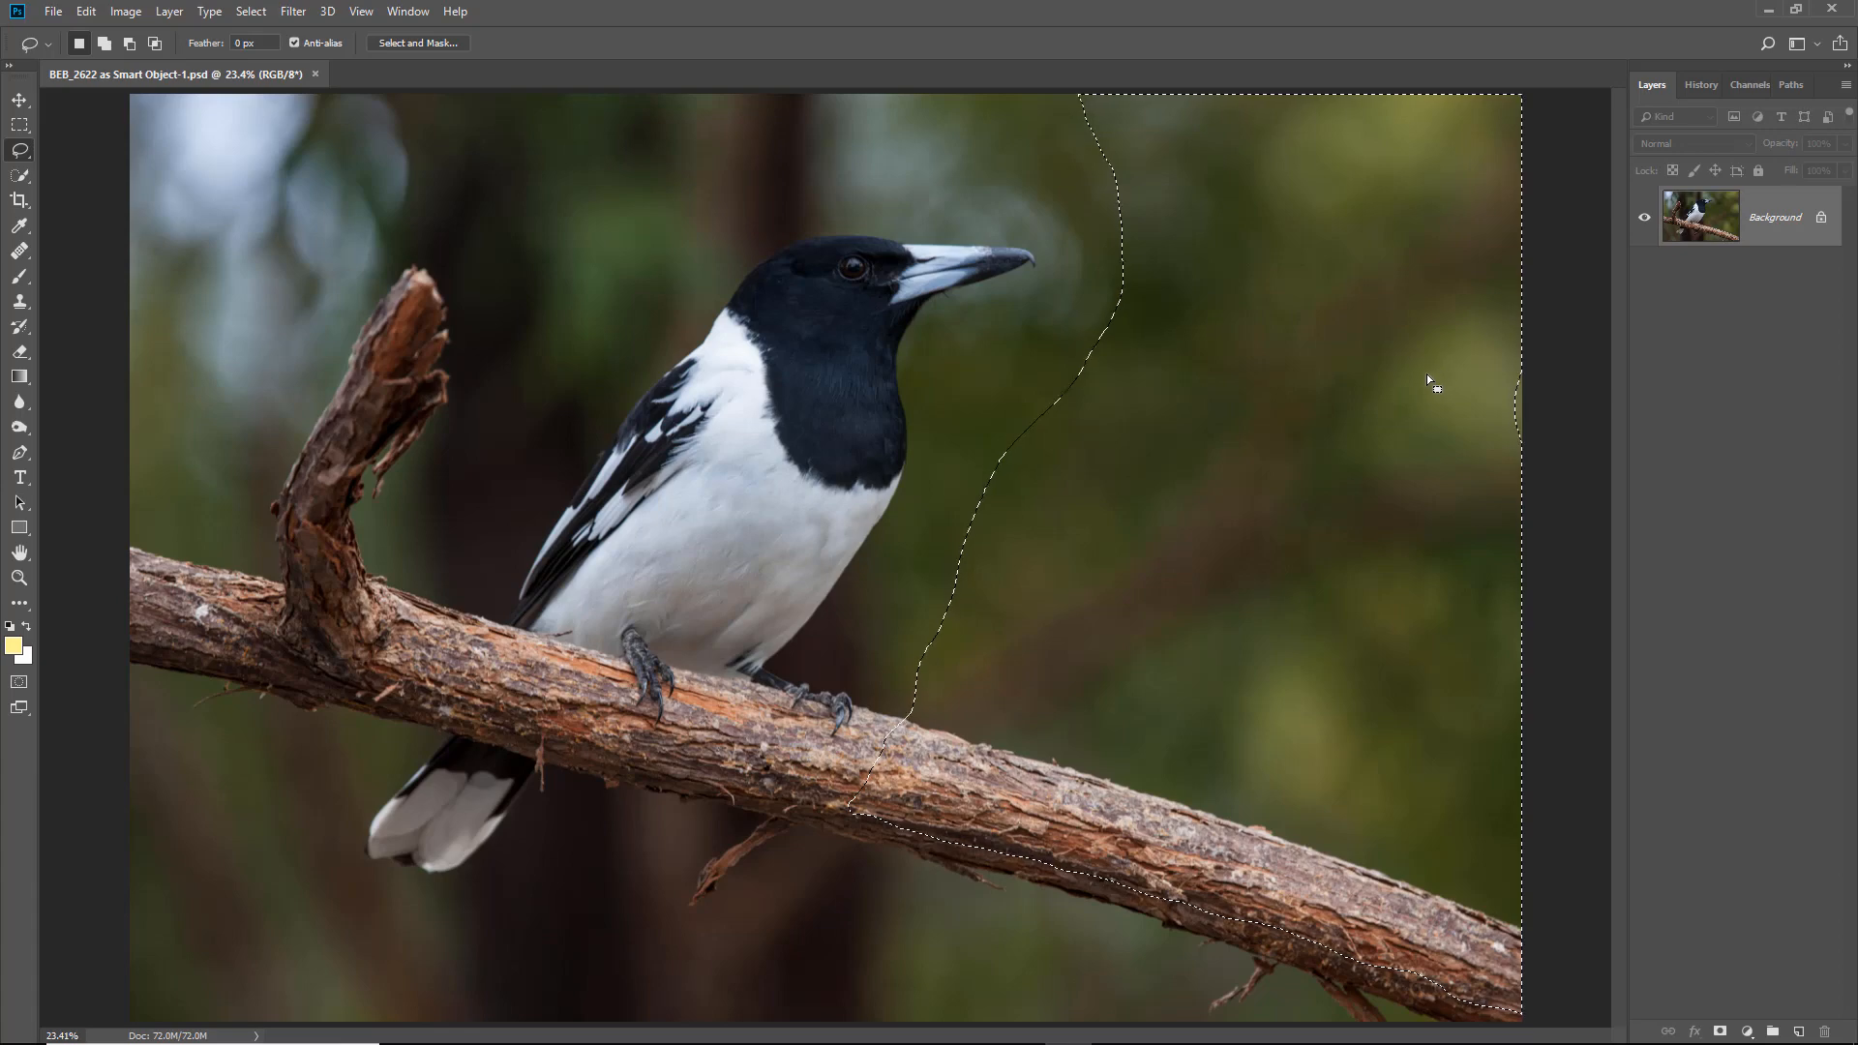
# Feather the bird photo's background selection to 122.5 px in Select and Mask and apply the refinement
pyautogui.click(416, 43)
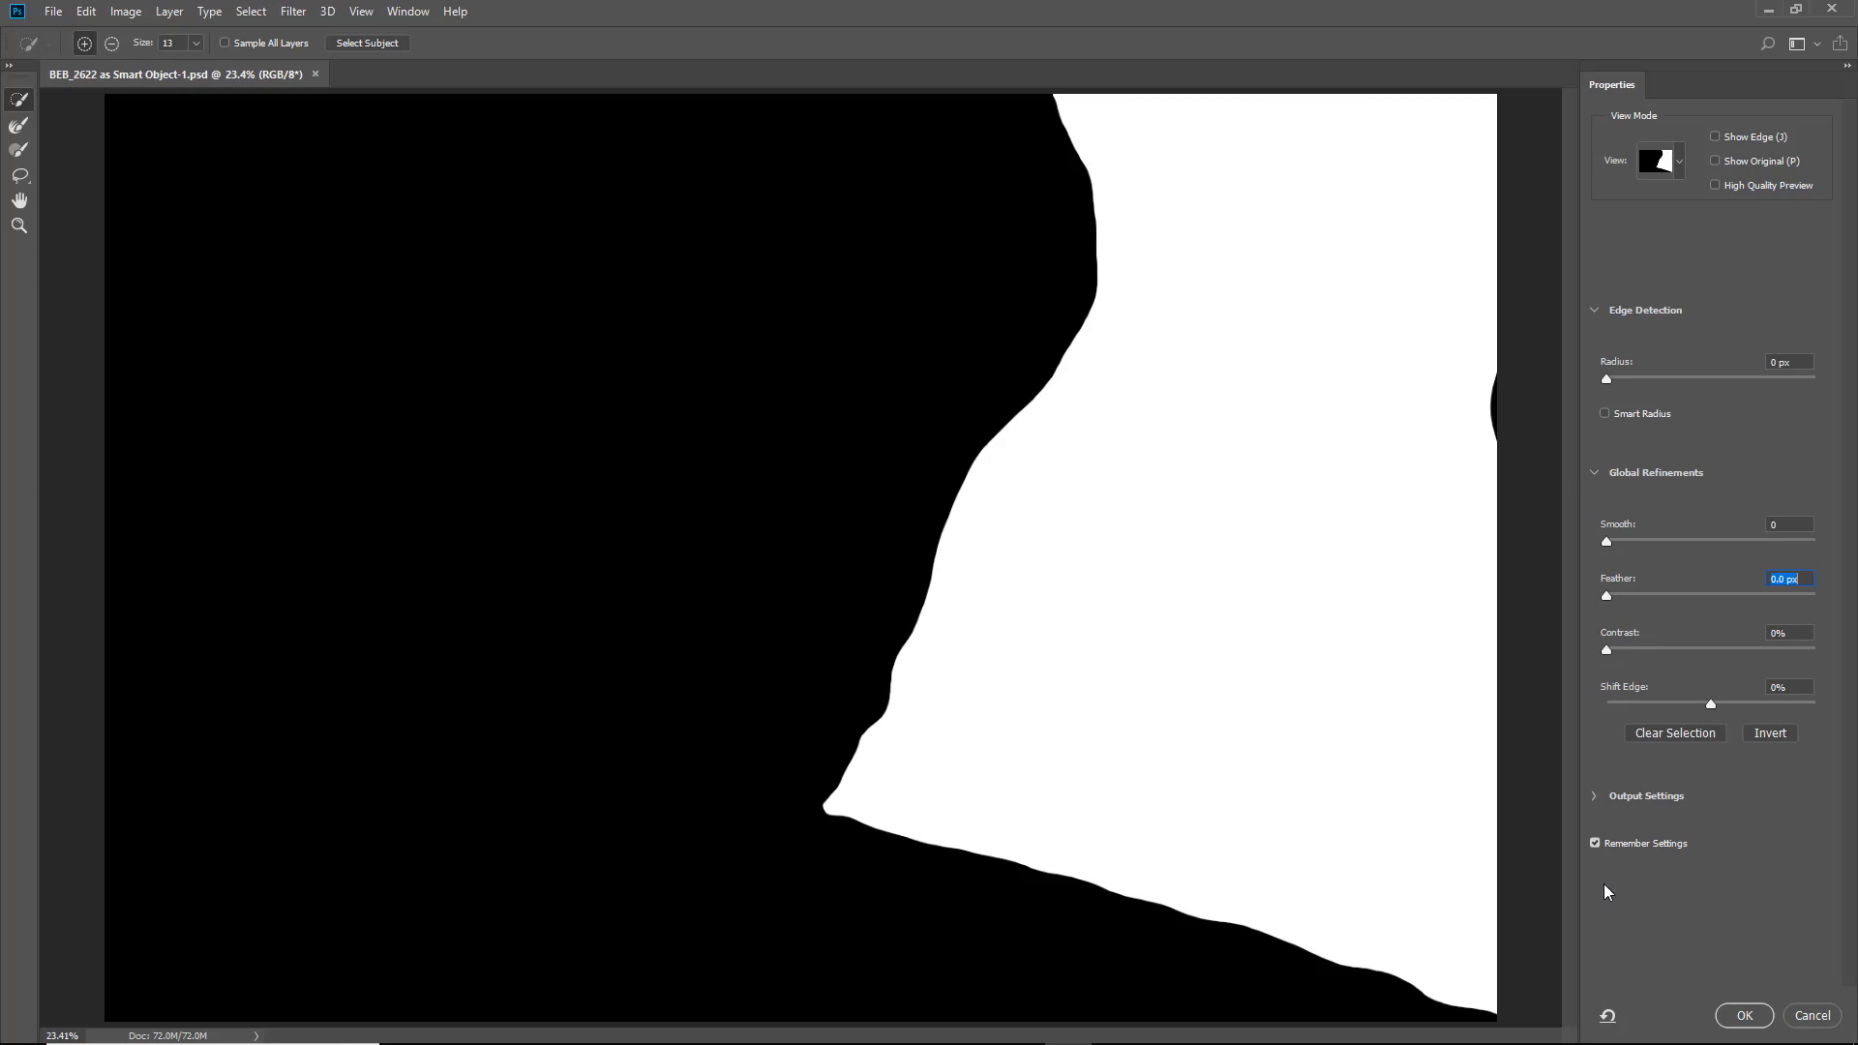
pyautogui.click(1671, 596)
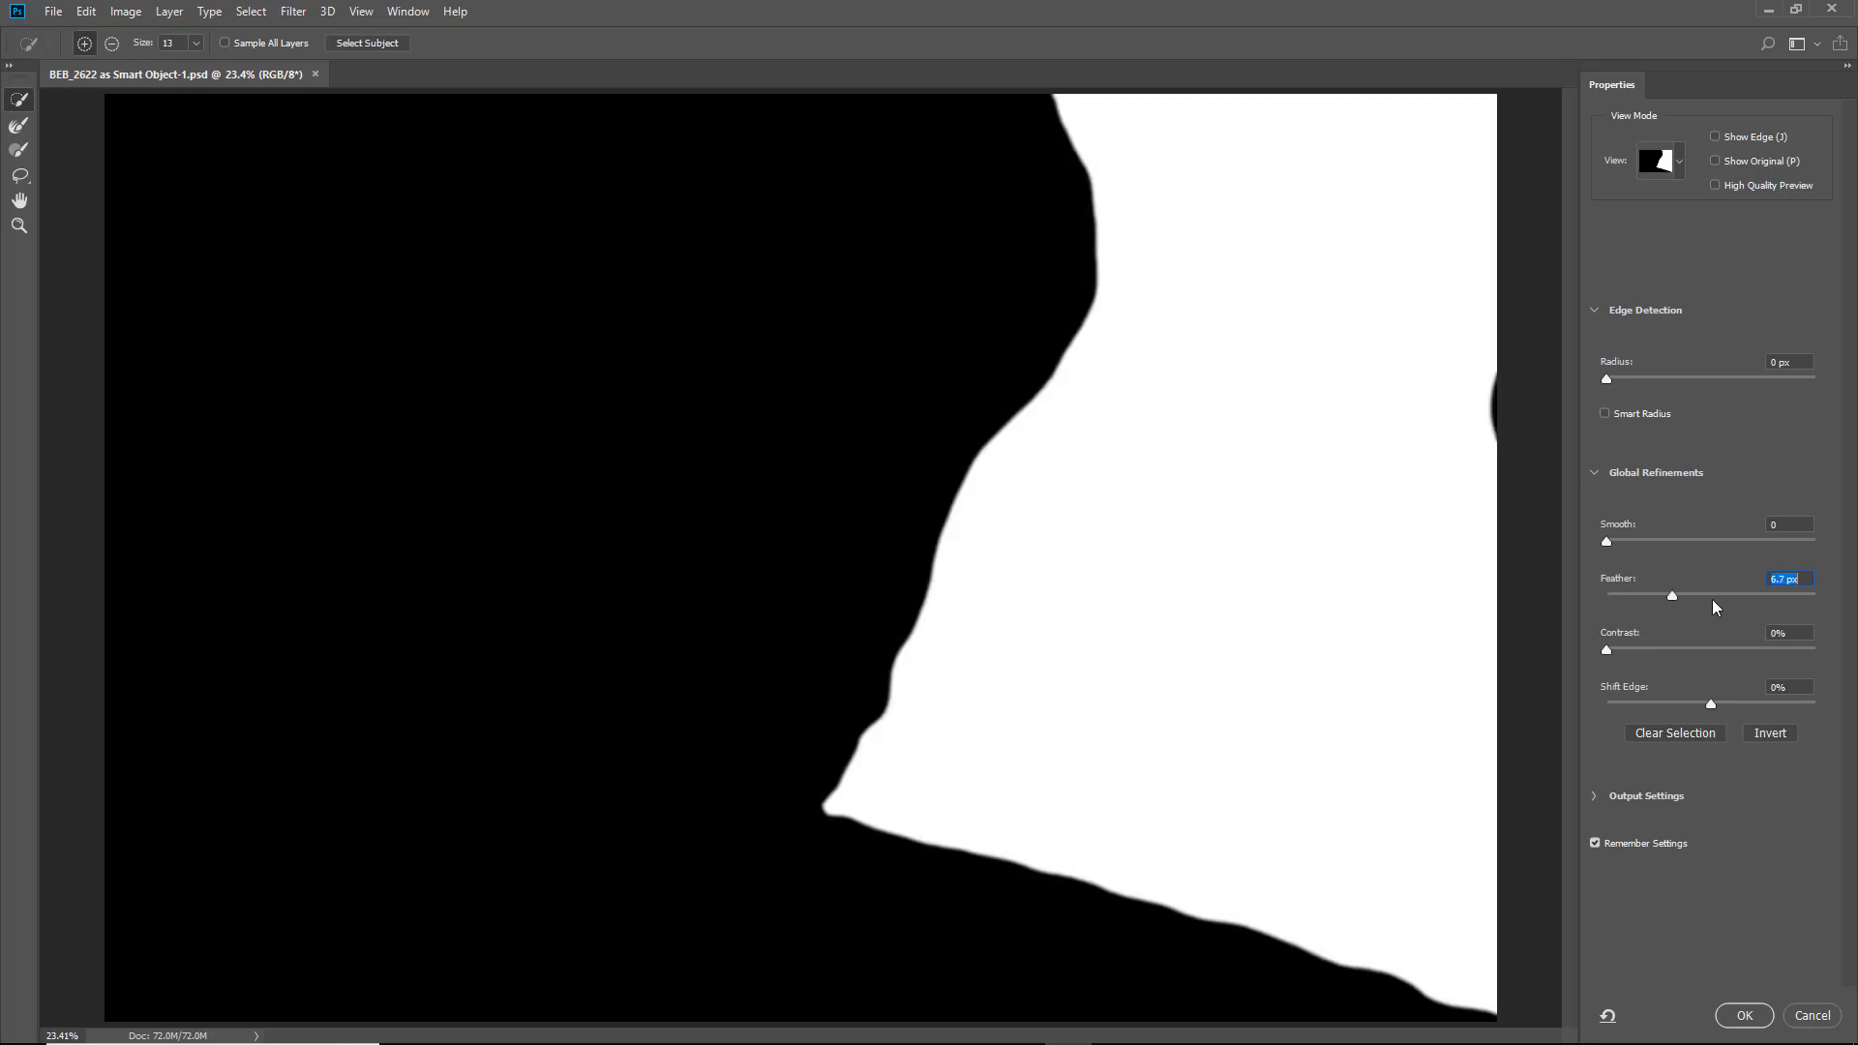
pyautogui.click(1710, 597)
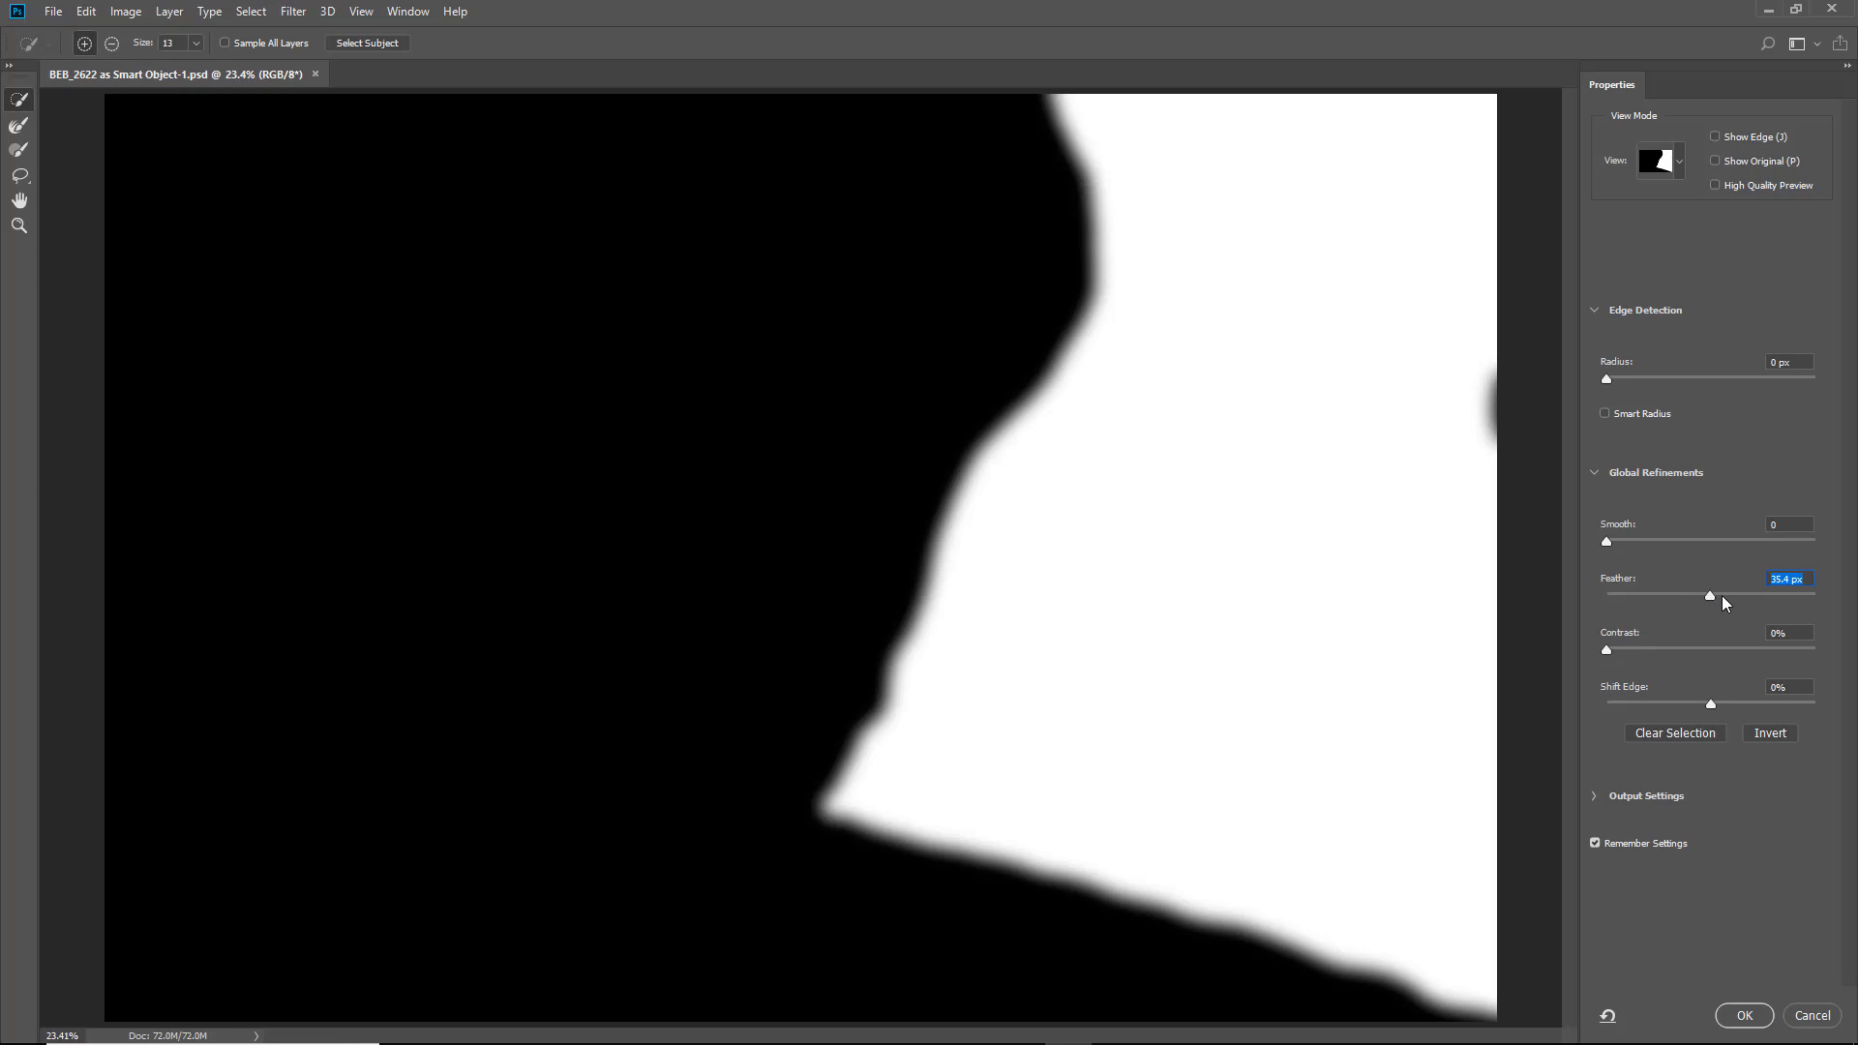
pyautogui.click(1720, 598)
pyautogui.moveTo(1722, 596); pyautogui.dragTo(1733, 598)
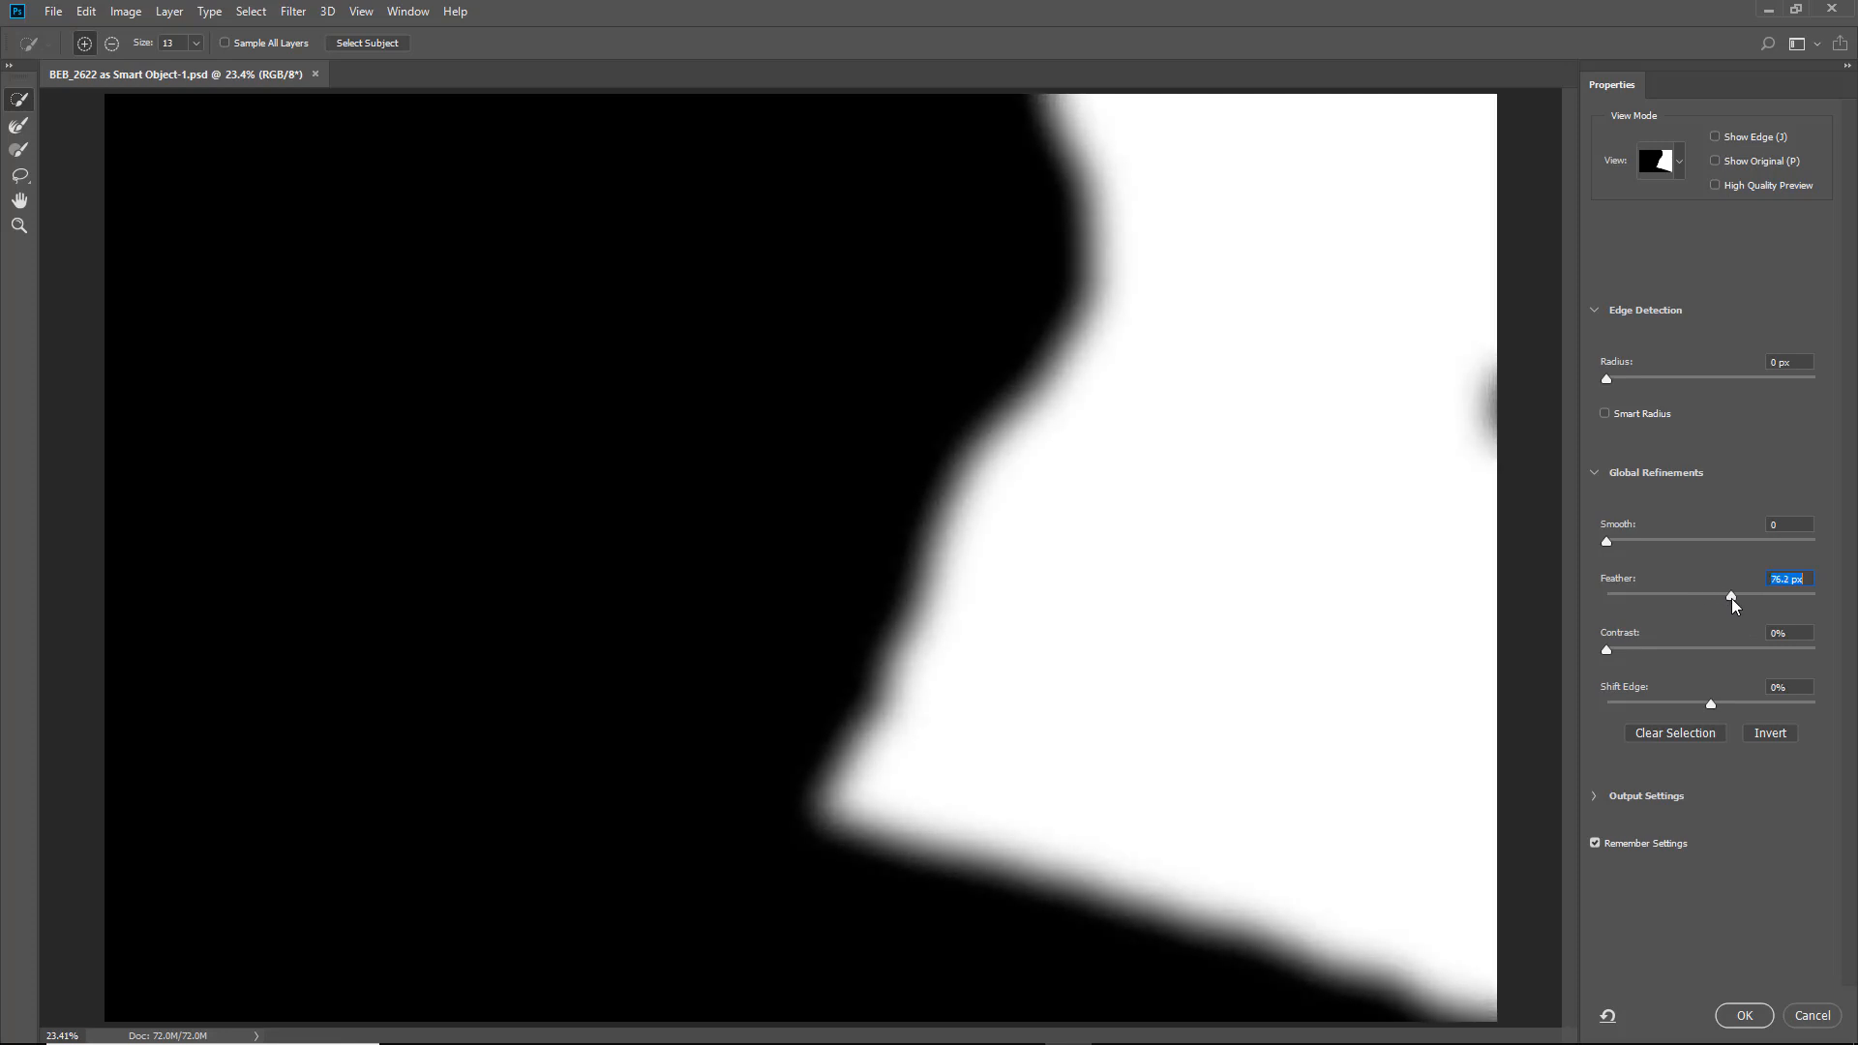
pyautogui.moveTo(1735, 598); pyautogui.dragTo(1750, 597)
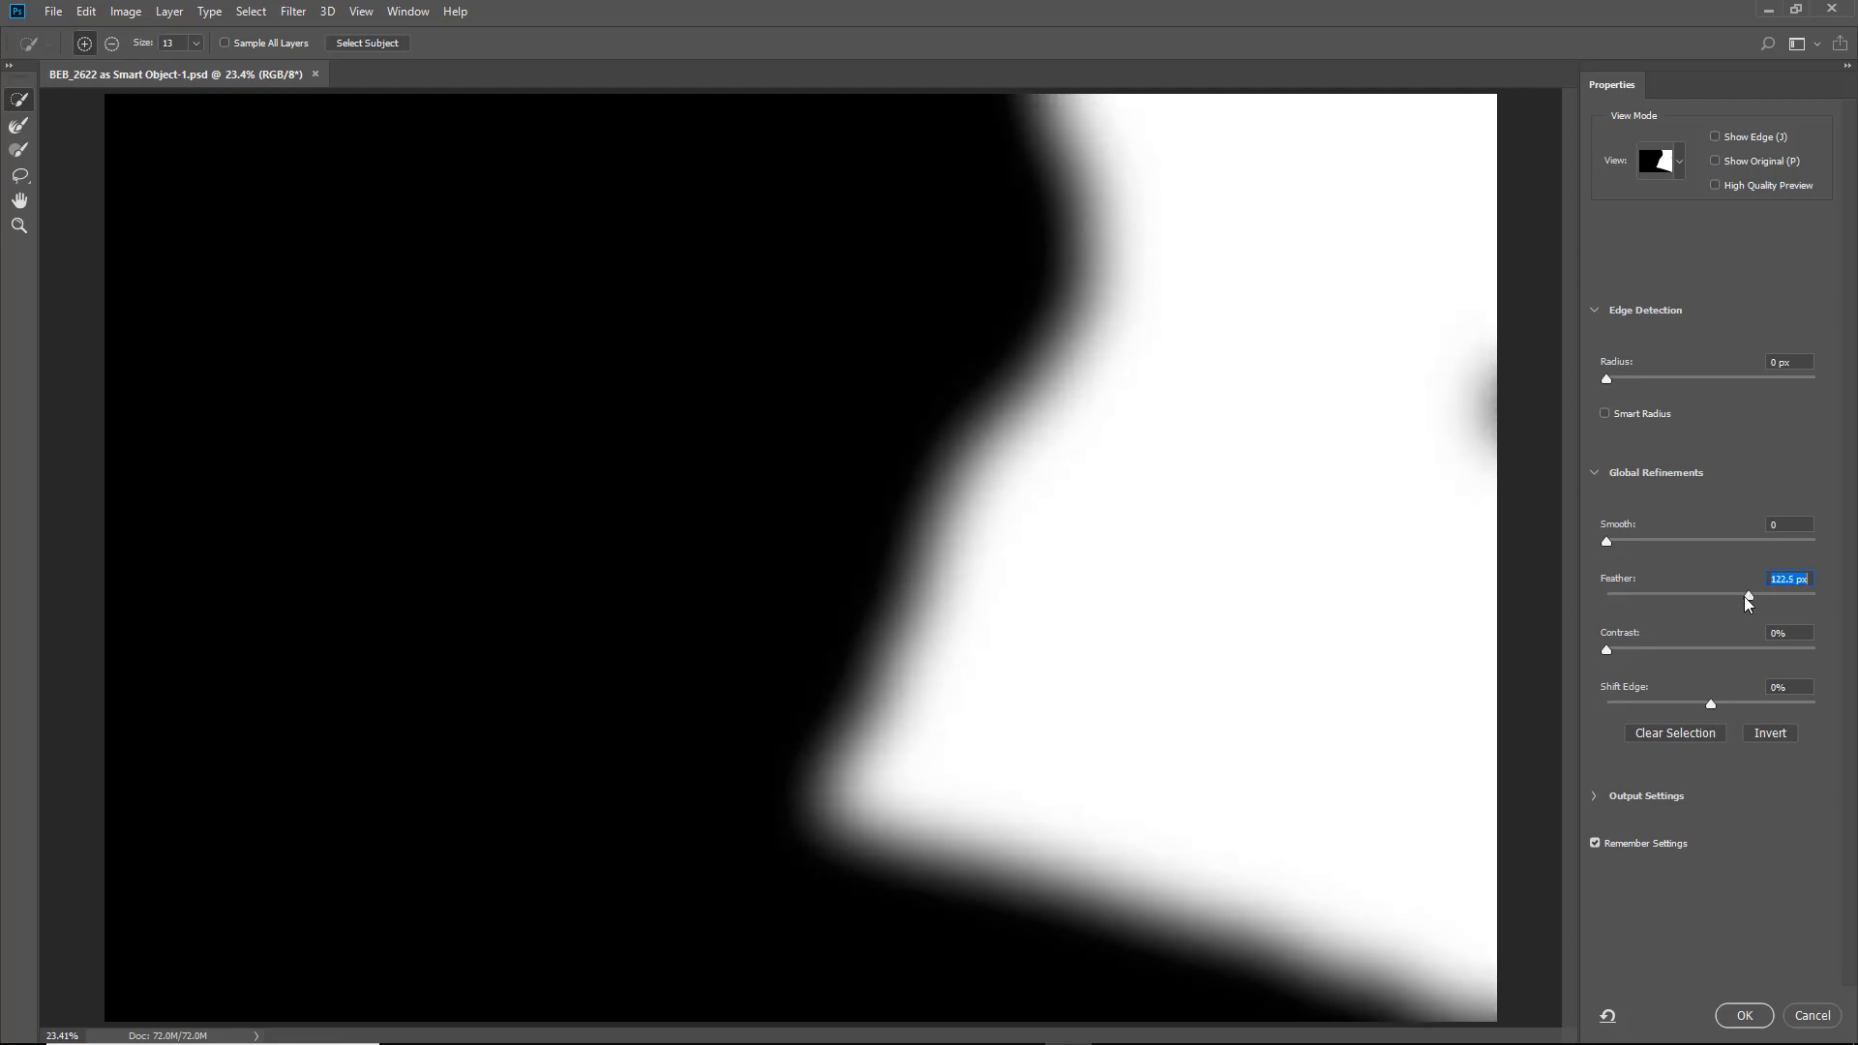
pyautogui.click(1745, 1016)
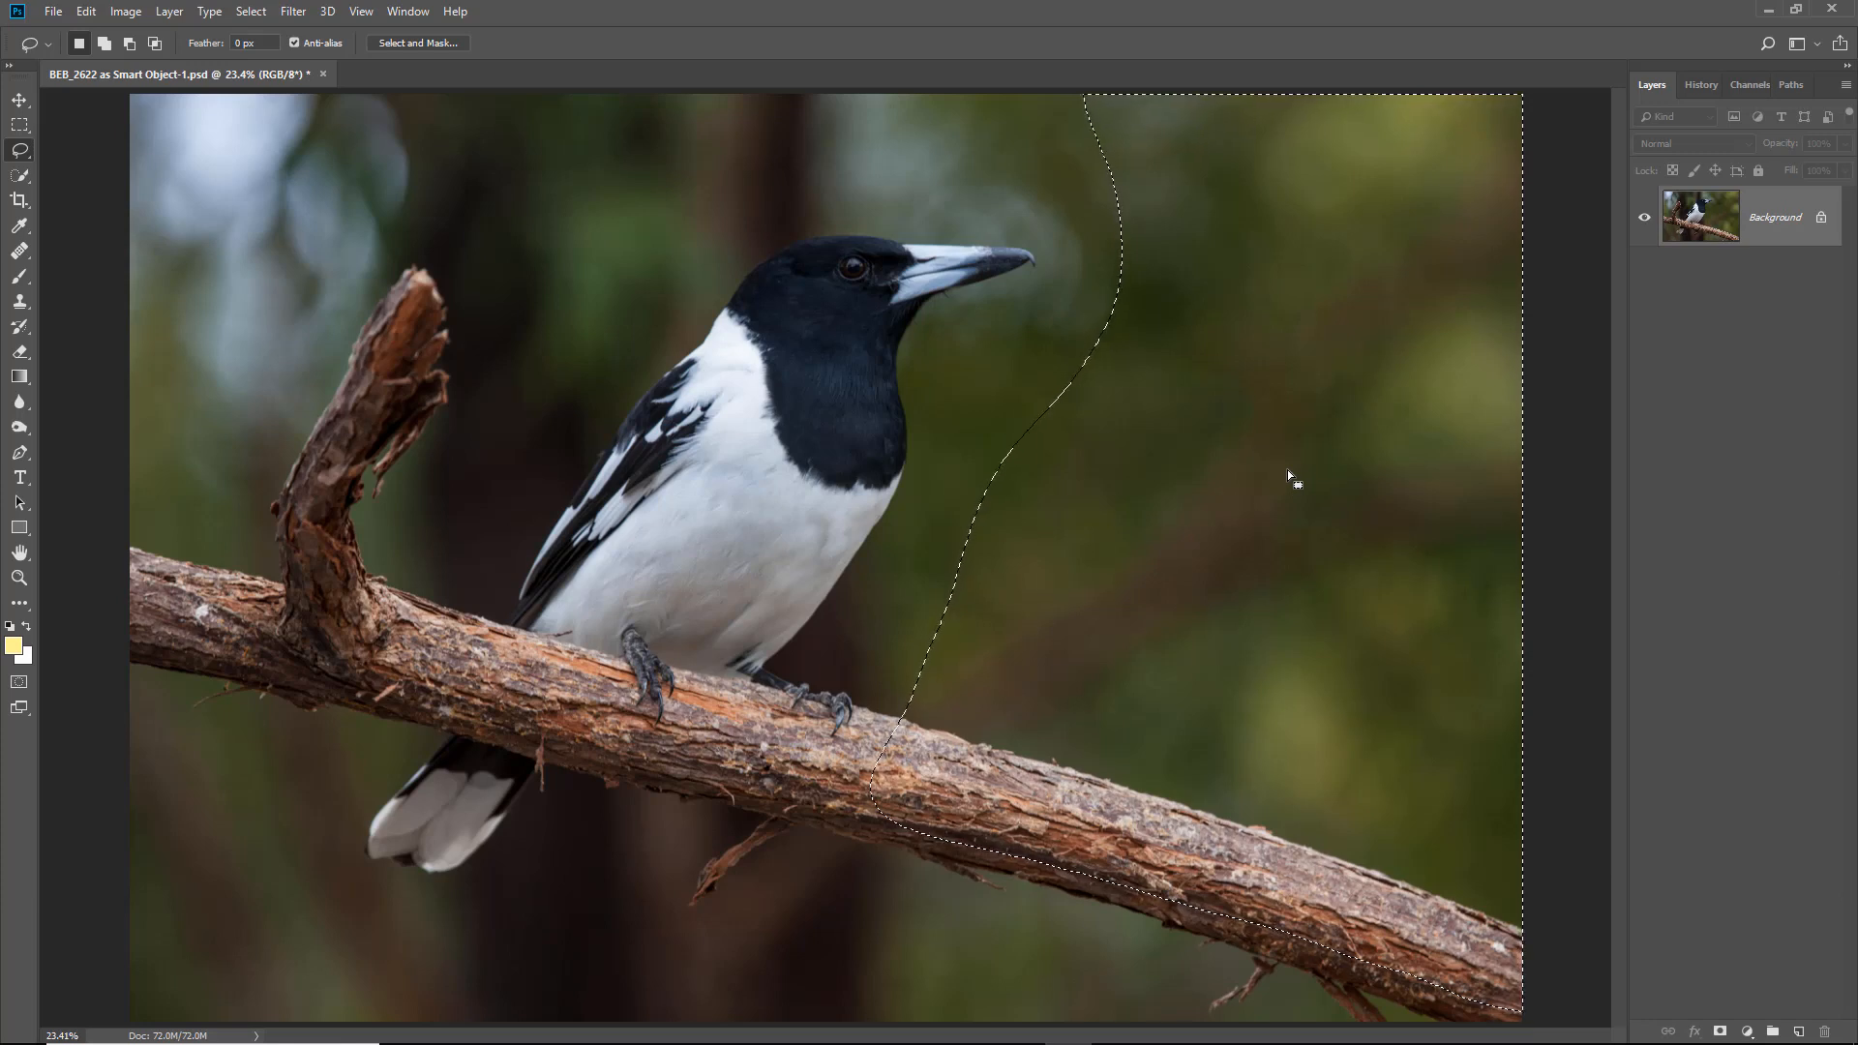
# Copy the selected green background and branch to a new layer and flip it horizontally
pyautogui.hotkey('ctrl', 'j')
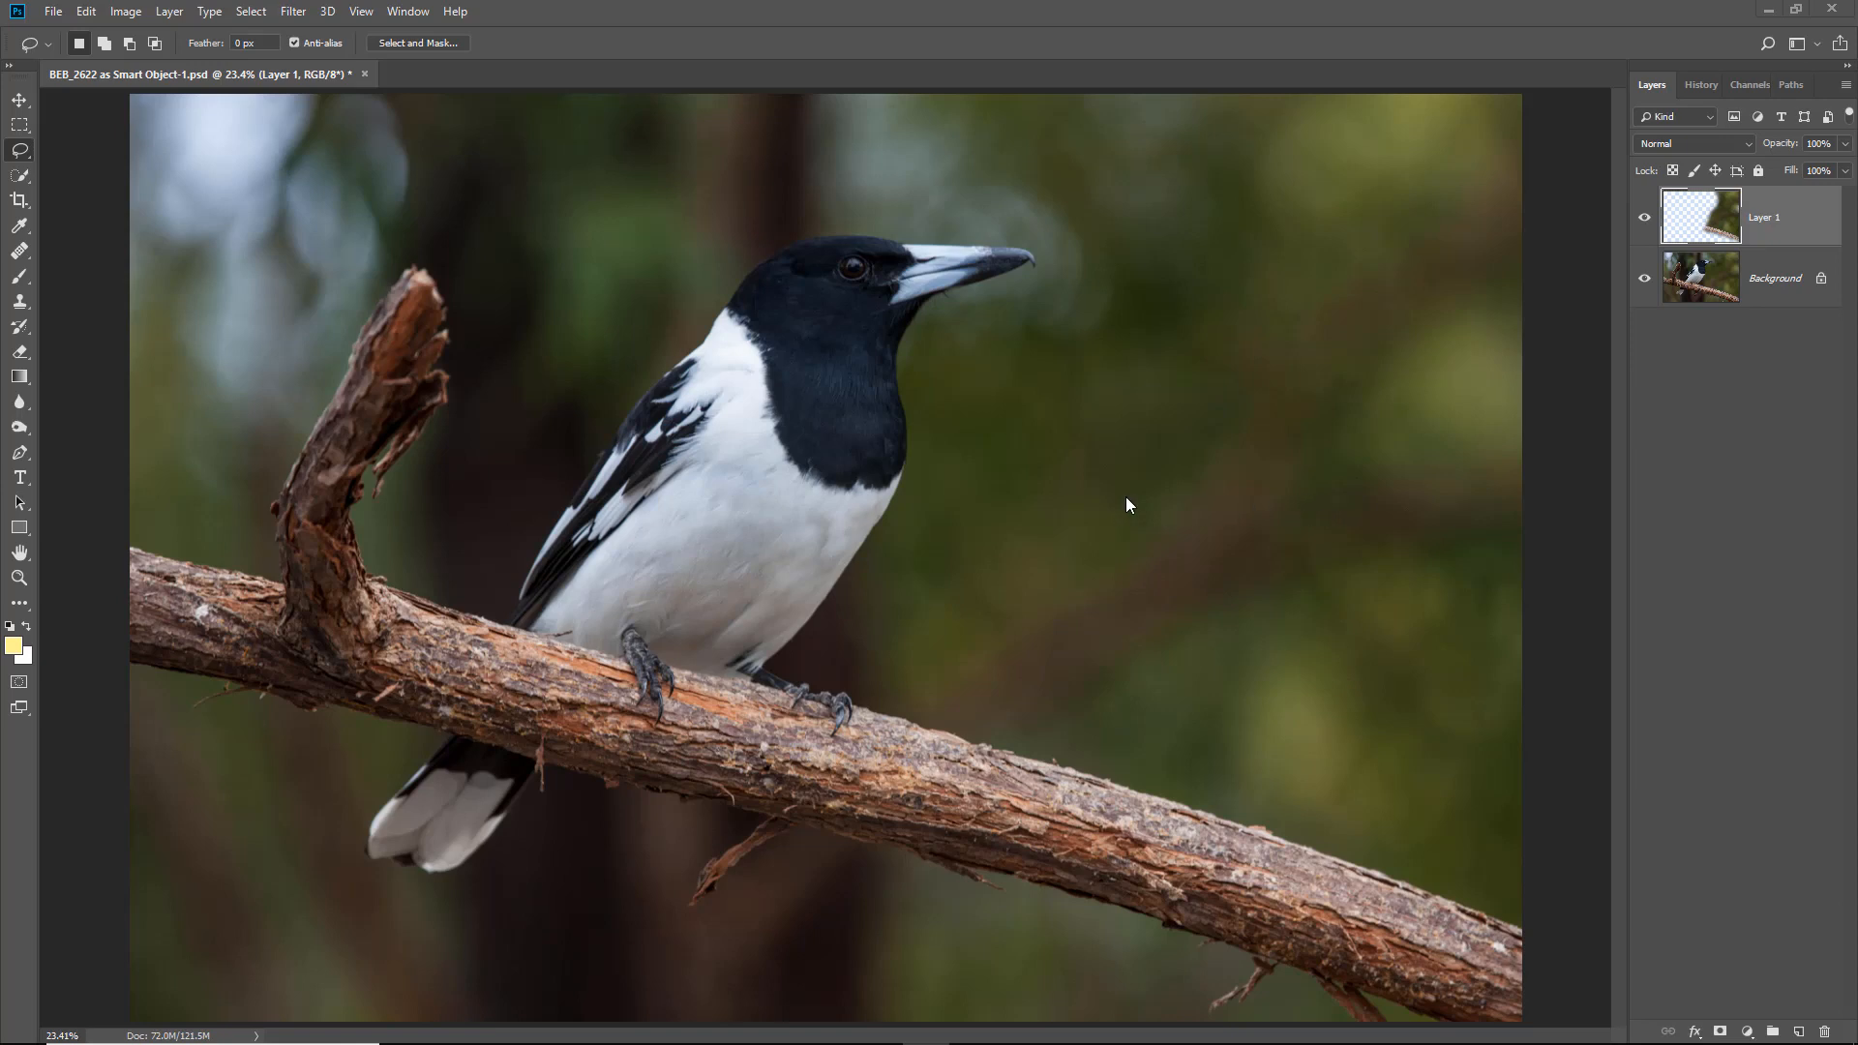
pyautogui.click(87, 12)
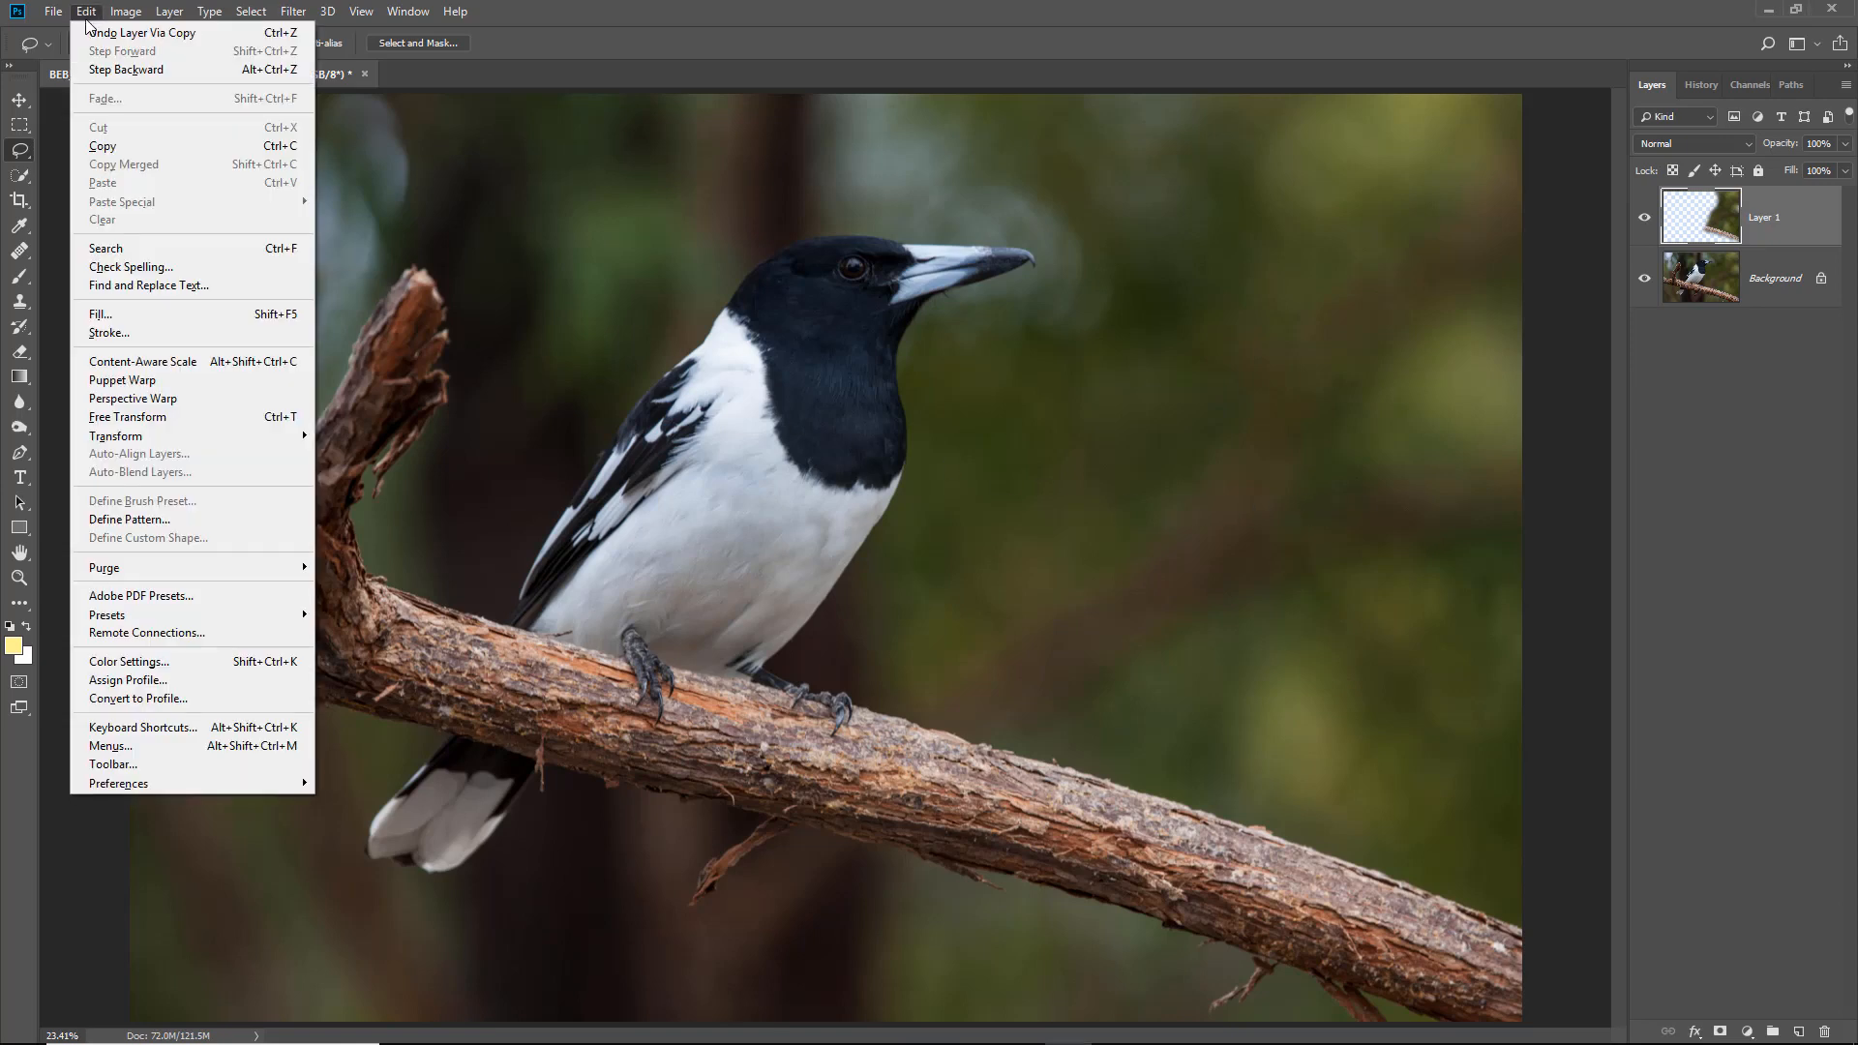
pyautogui.moveTo(124, 440)
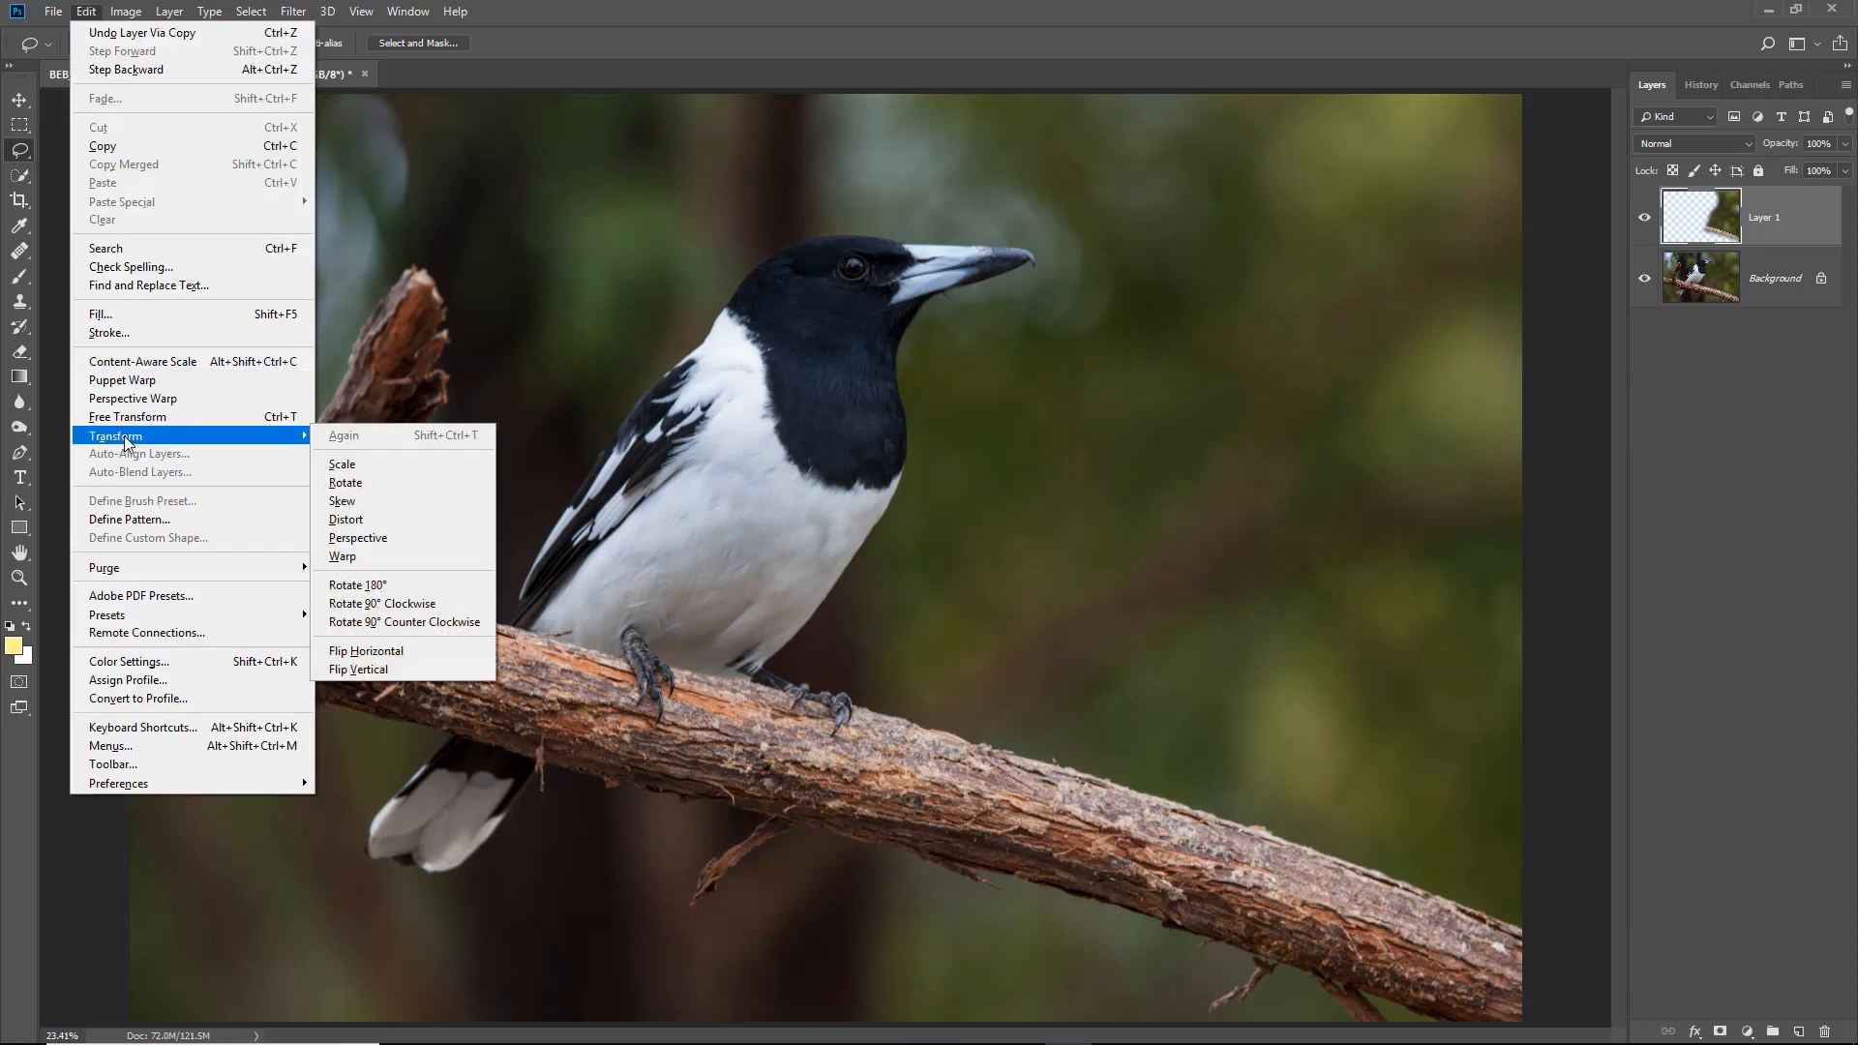
pyautogui.click(376, 652)
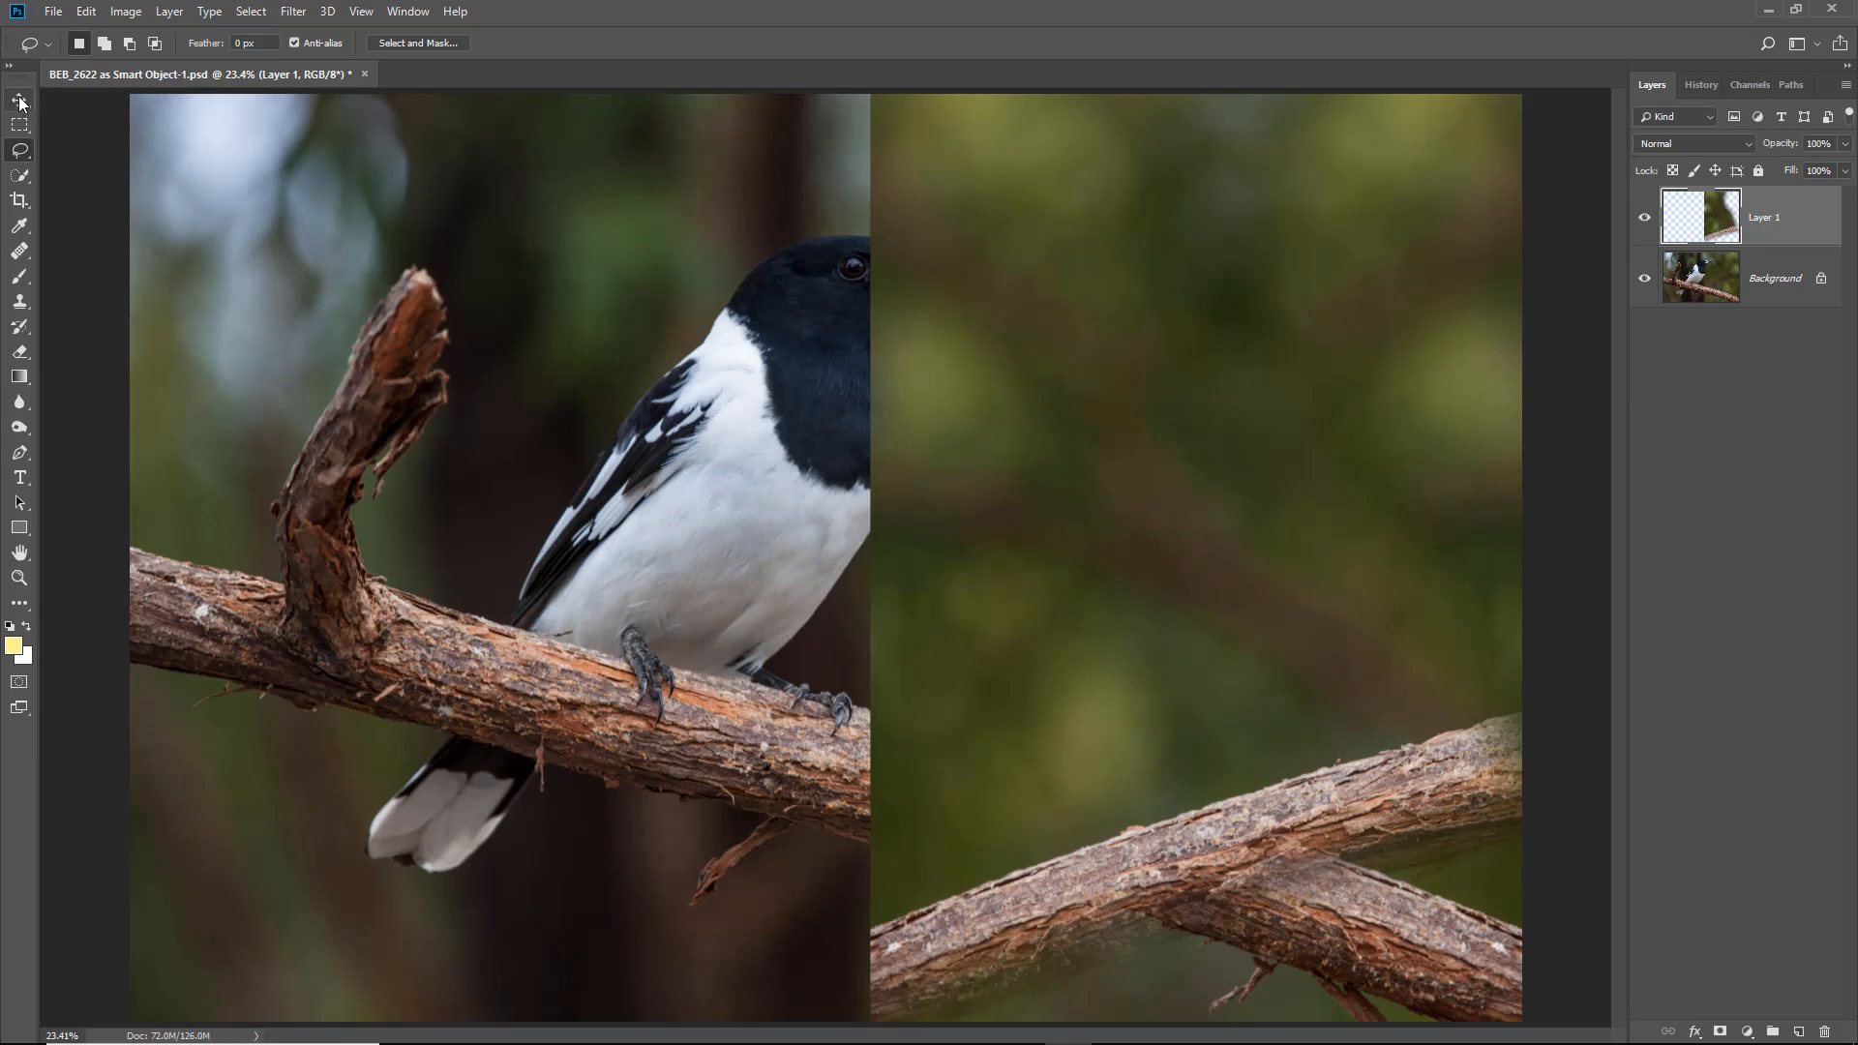
# Move the flipped layer behind the bird's back side of the photo, covering the upright branch stub and bright background spots
pyautogui.press('v')
pyautogui.moveTo(1137, 571); pyautogui.dragTo(356, 436)
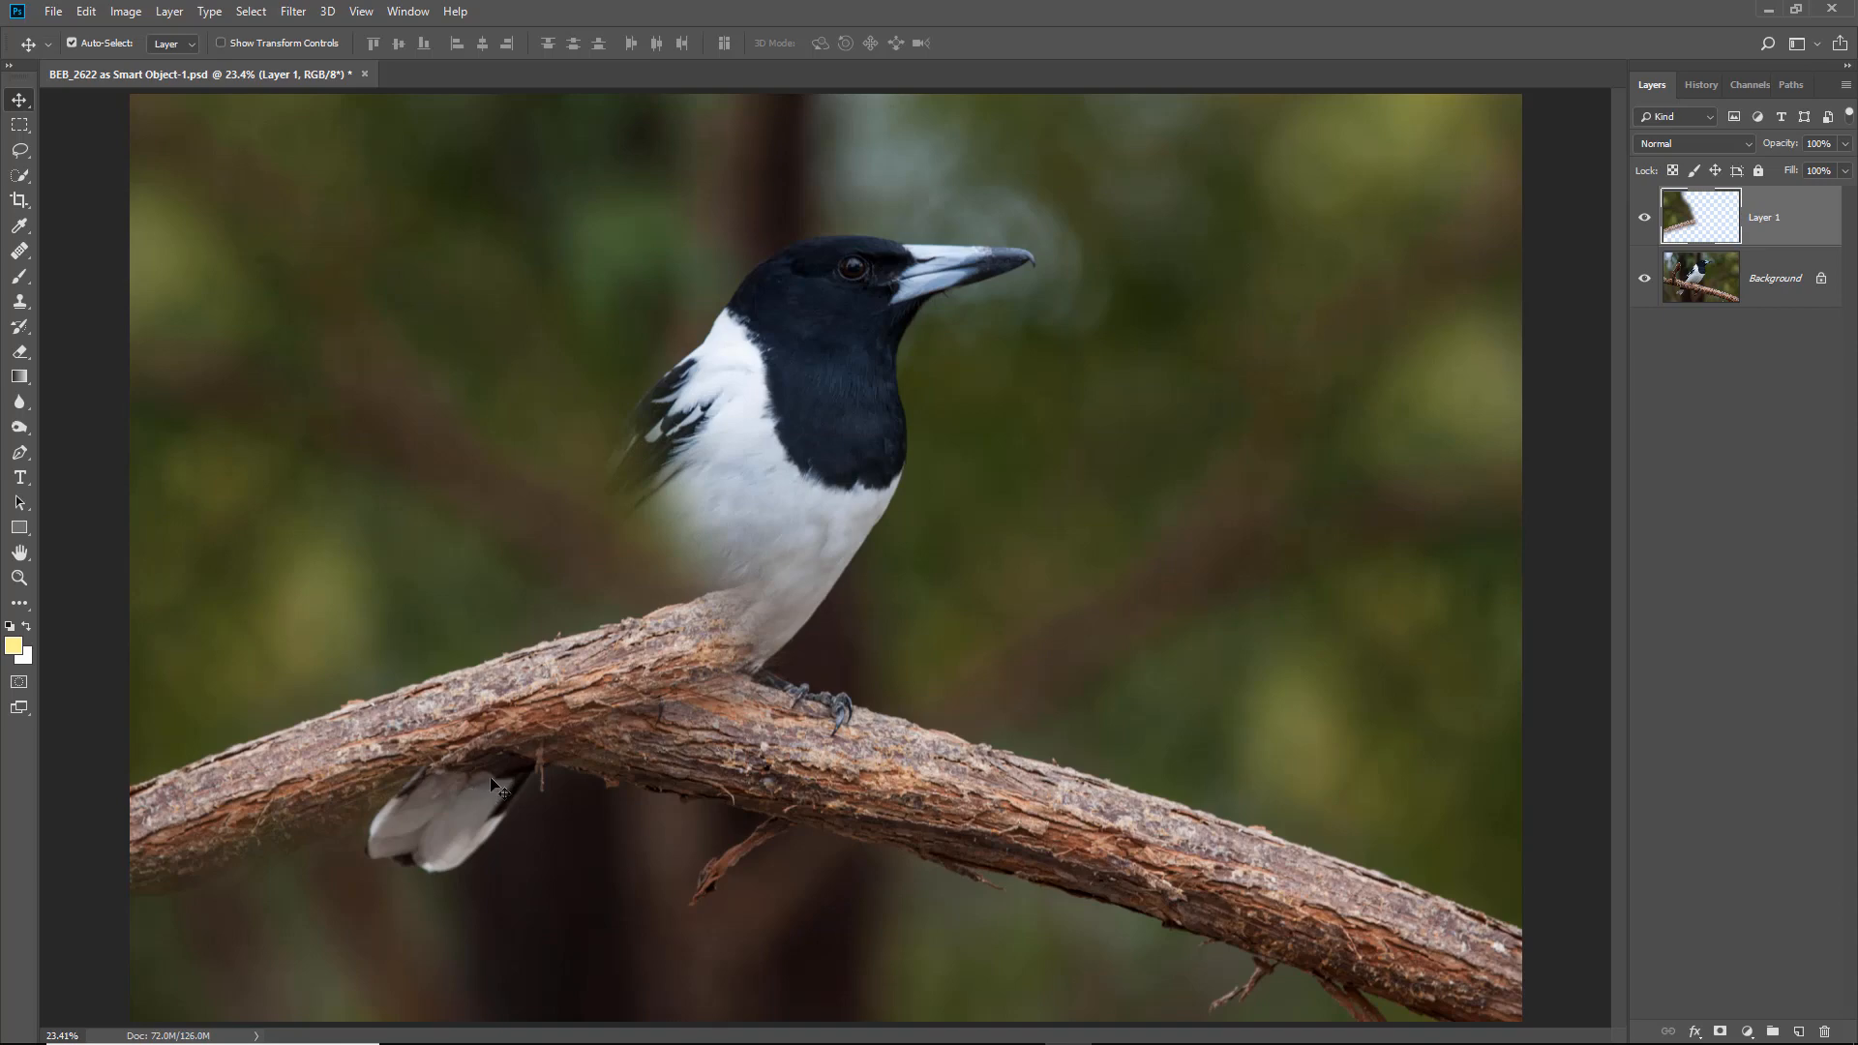
# Rotate the flipped layer about 28.5°, move it so its branch lines up with the original branch, and flatten the image
pyautogui.click(86, 13)
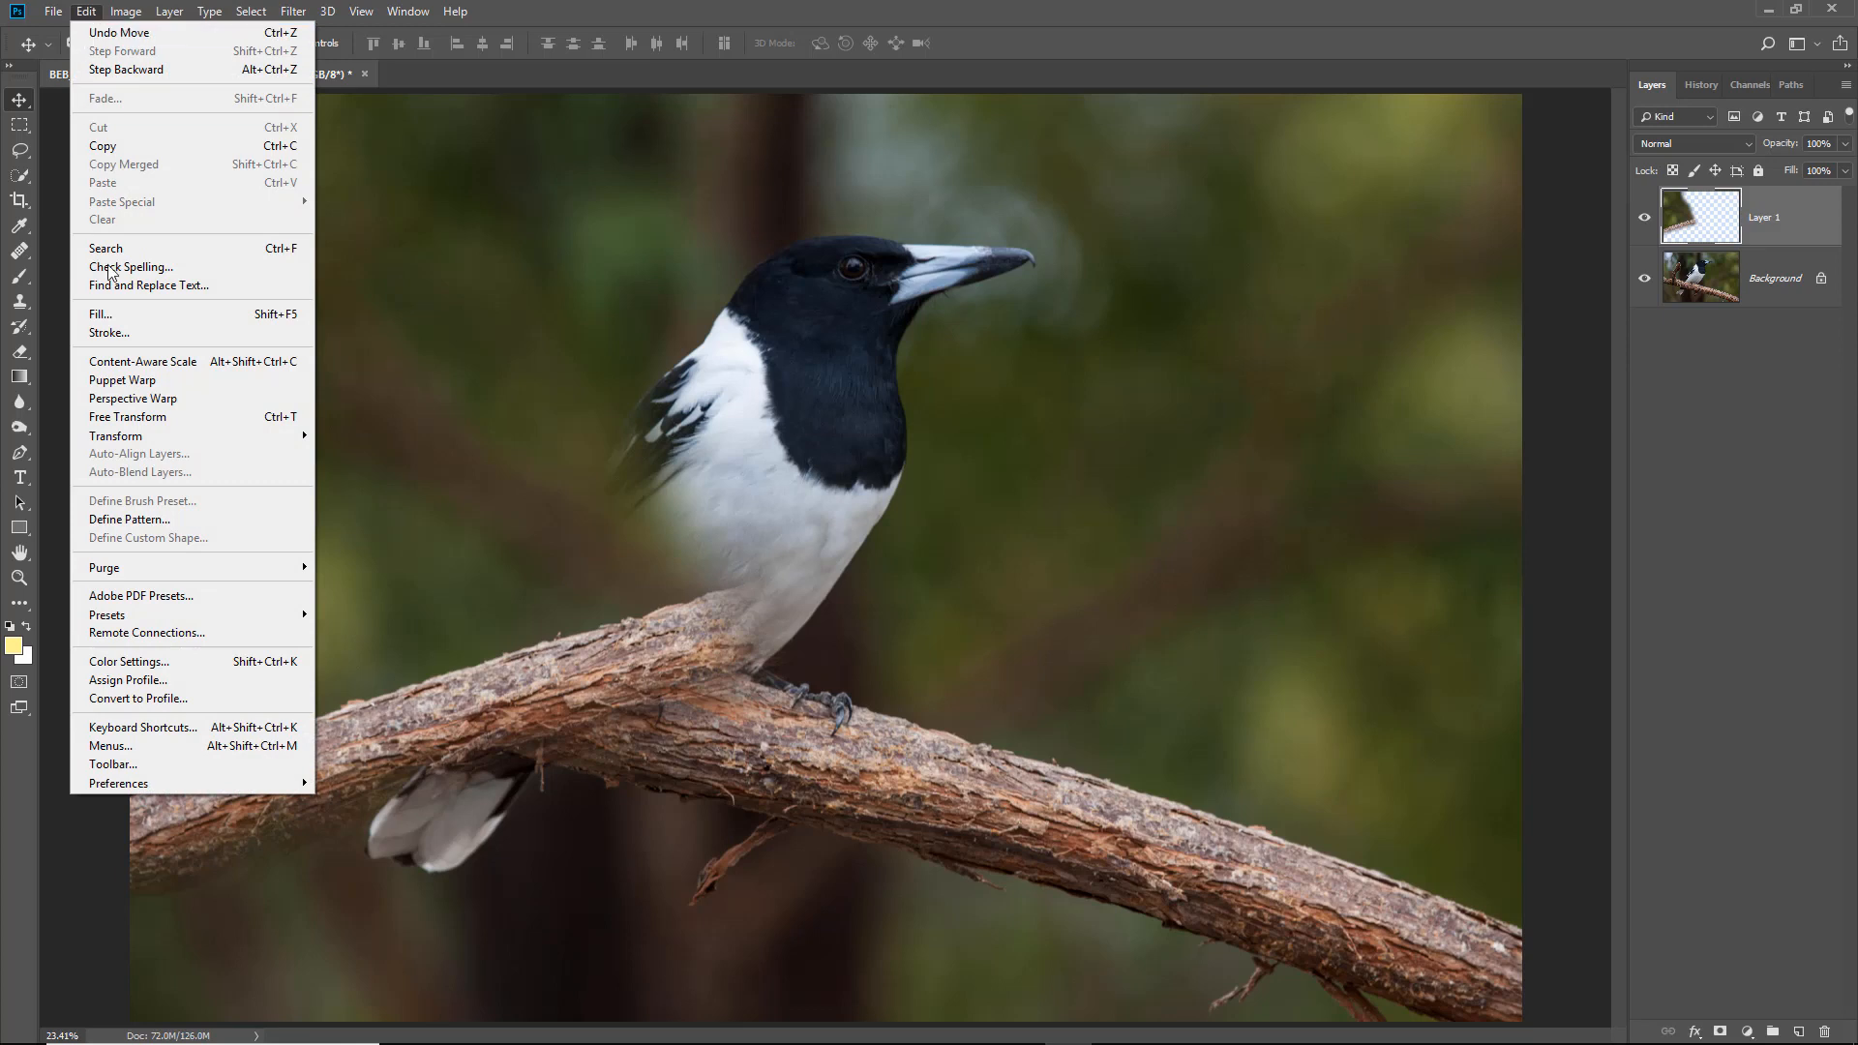
pyautogui.click(126, 418)
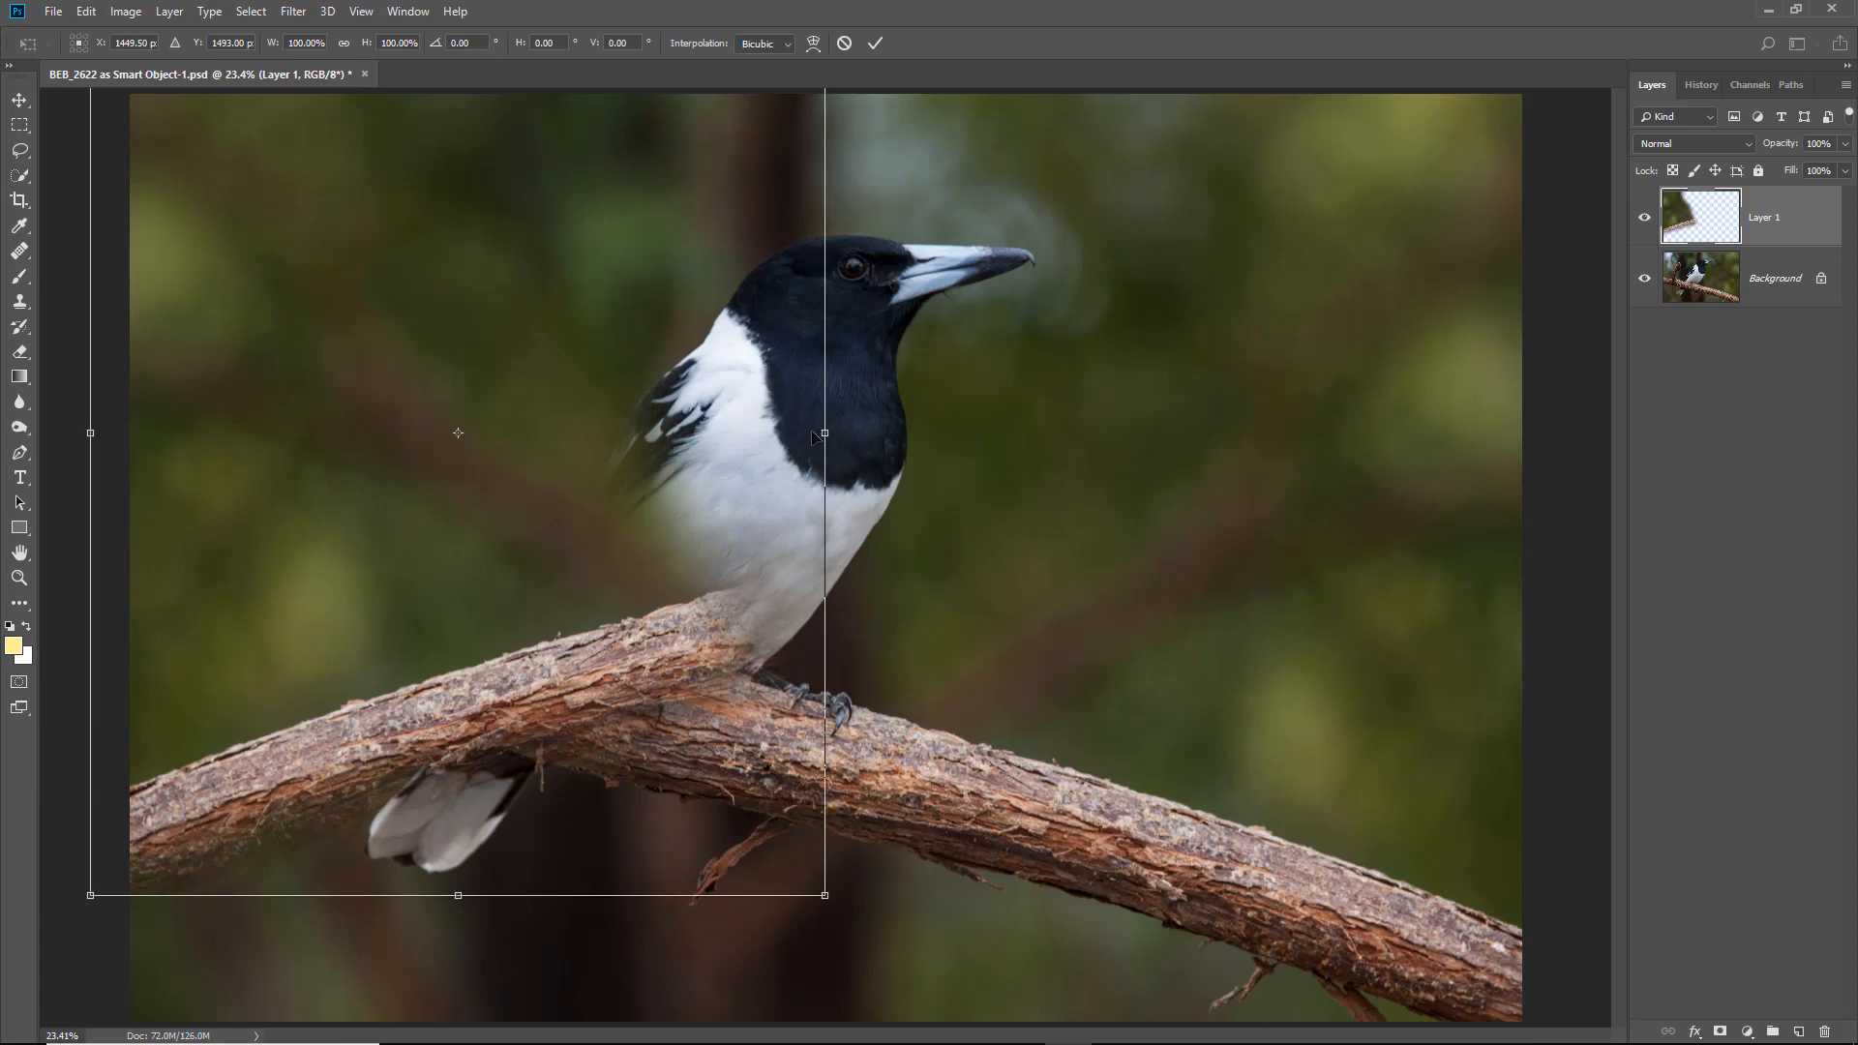
pyautogui.moveTo(851, 431); pyautogui.dragTo(825, 620)
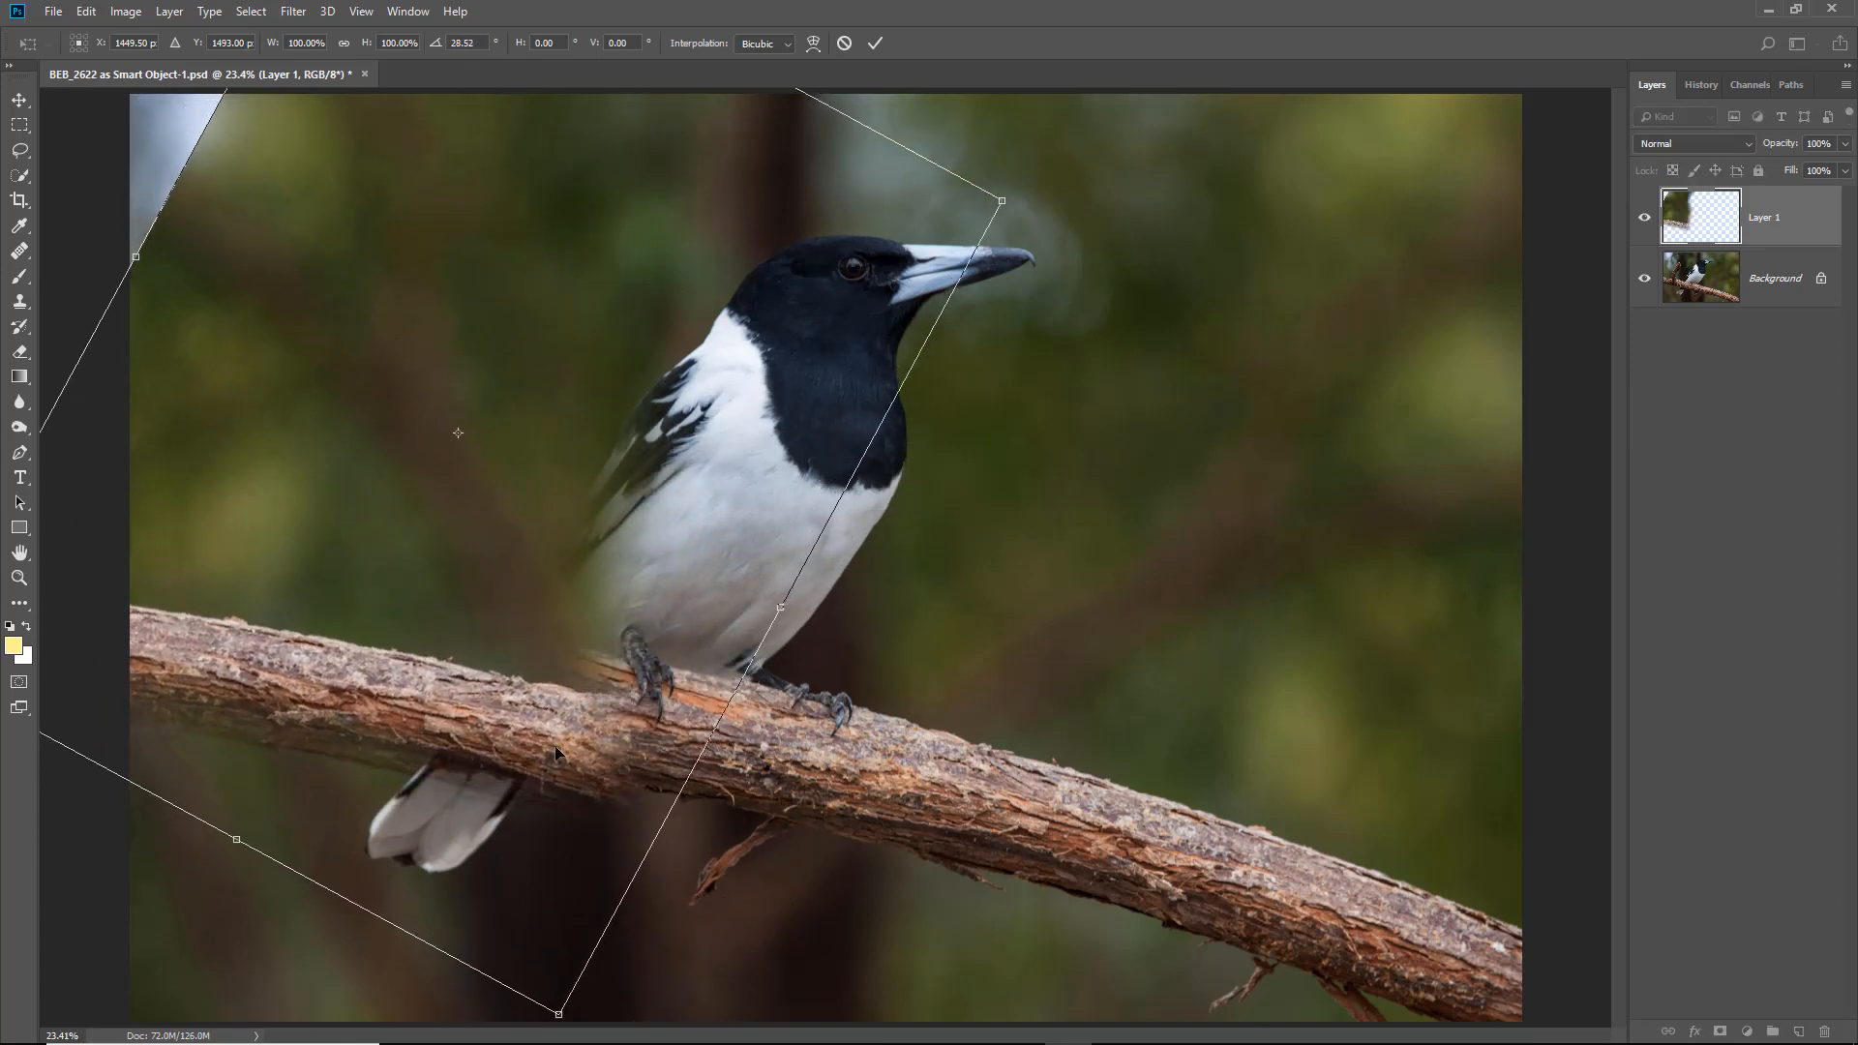
pyautogui.moveTo(547, 754); pyautogui.dragTo(443, 678)
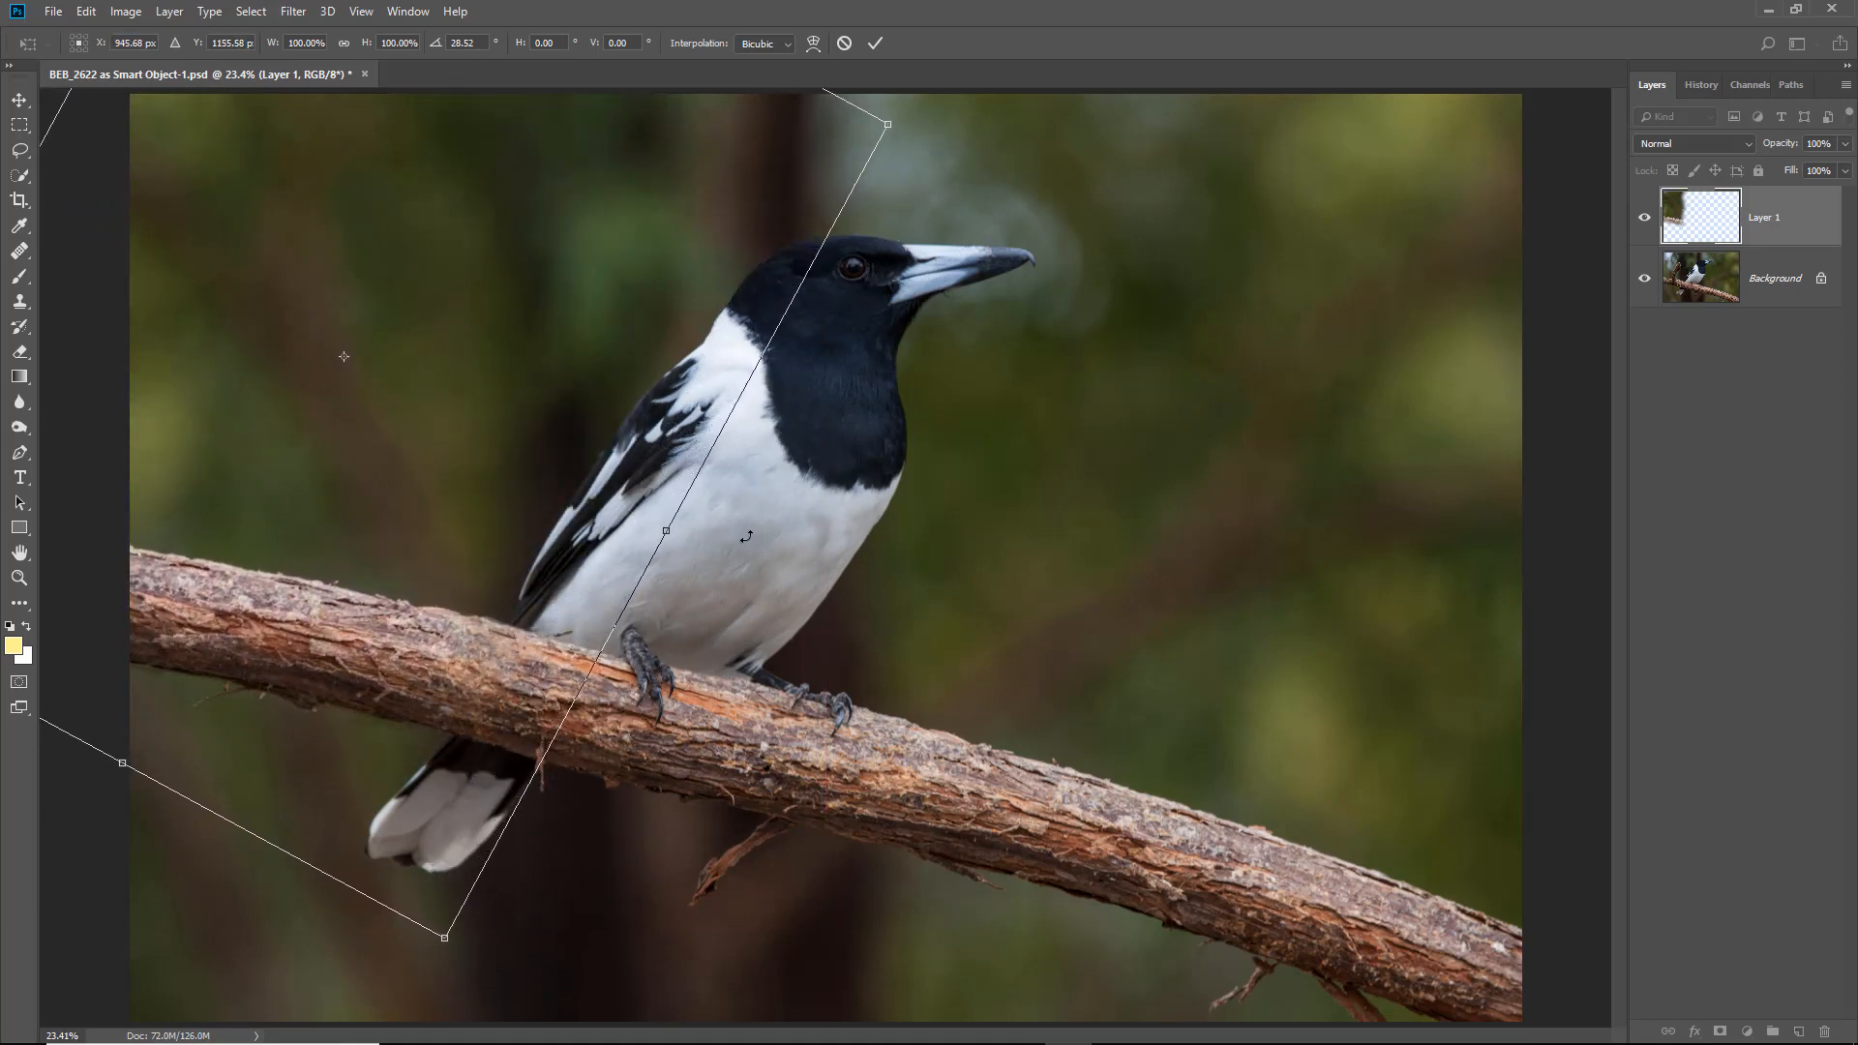
pyautogui.moveTo(617, 487); pyautogui.dragTo(627, 490)
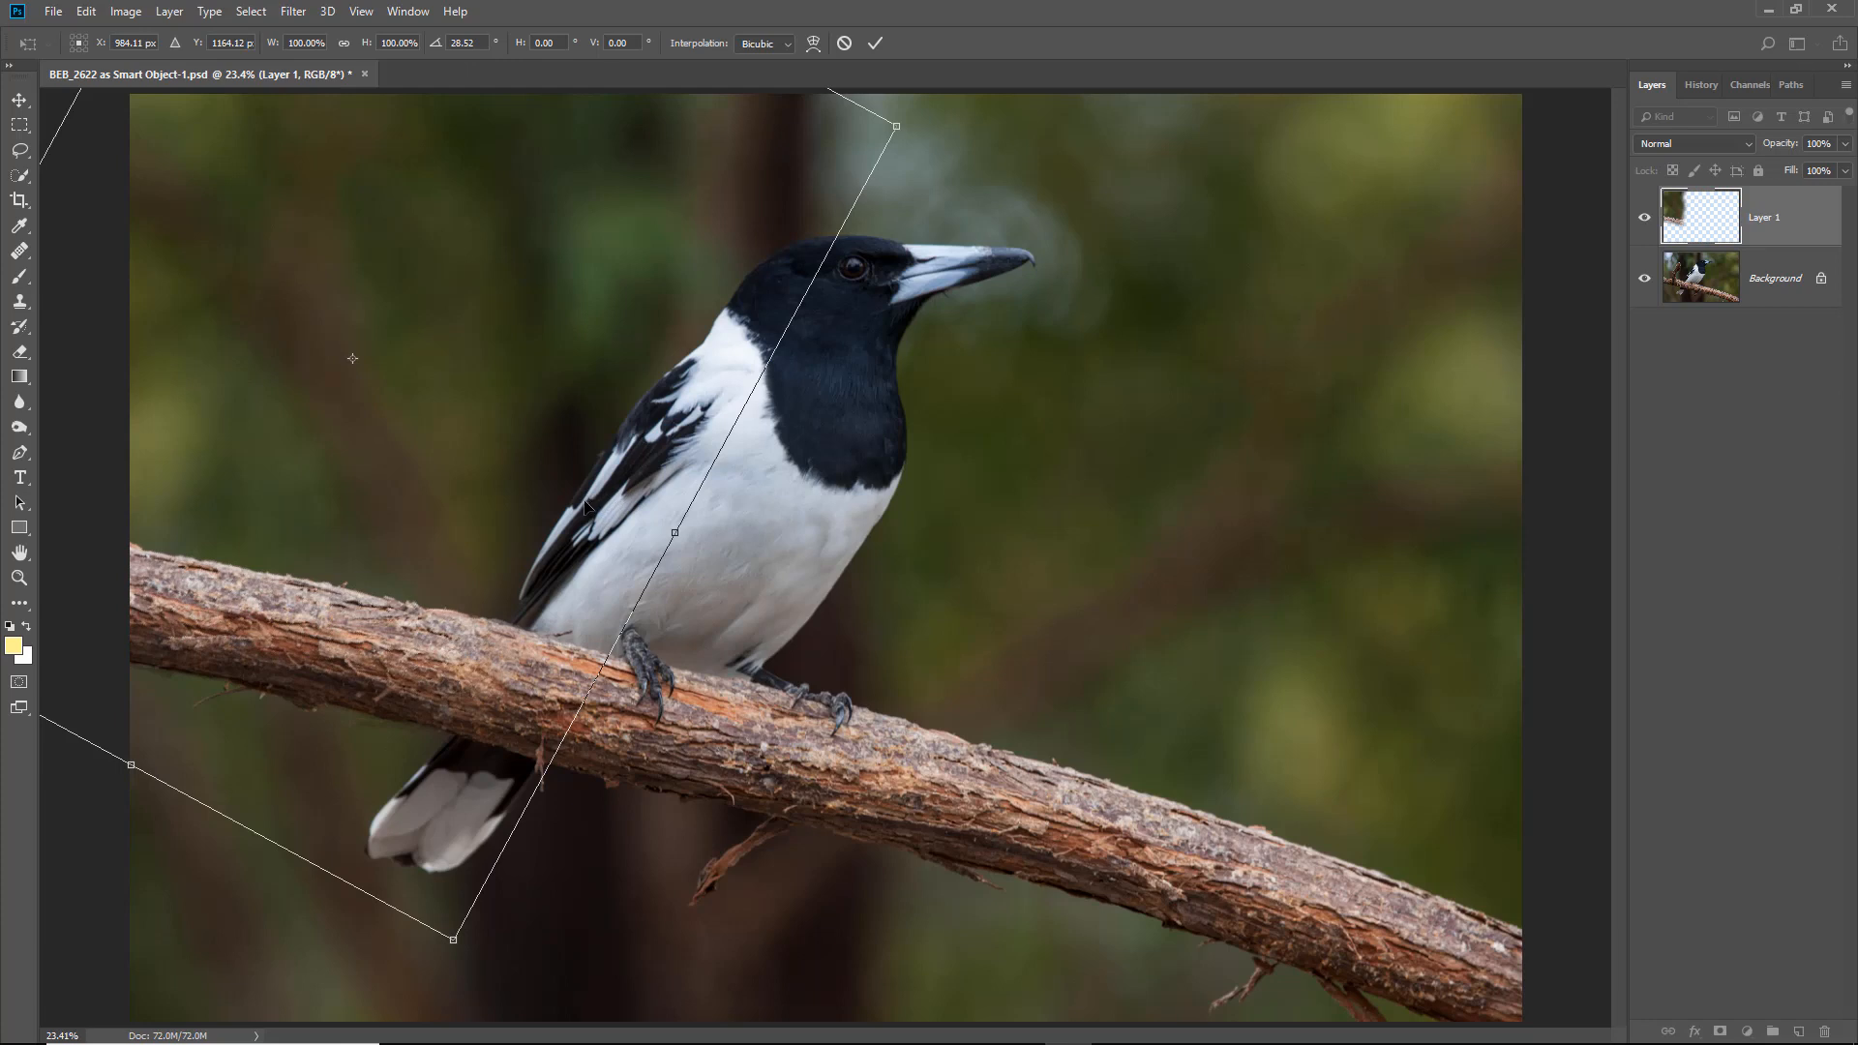
pyautogui.click(876, 44)
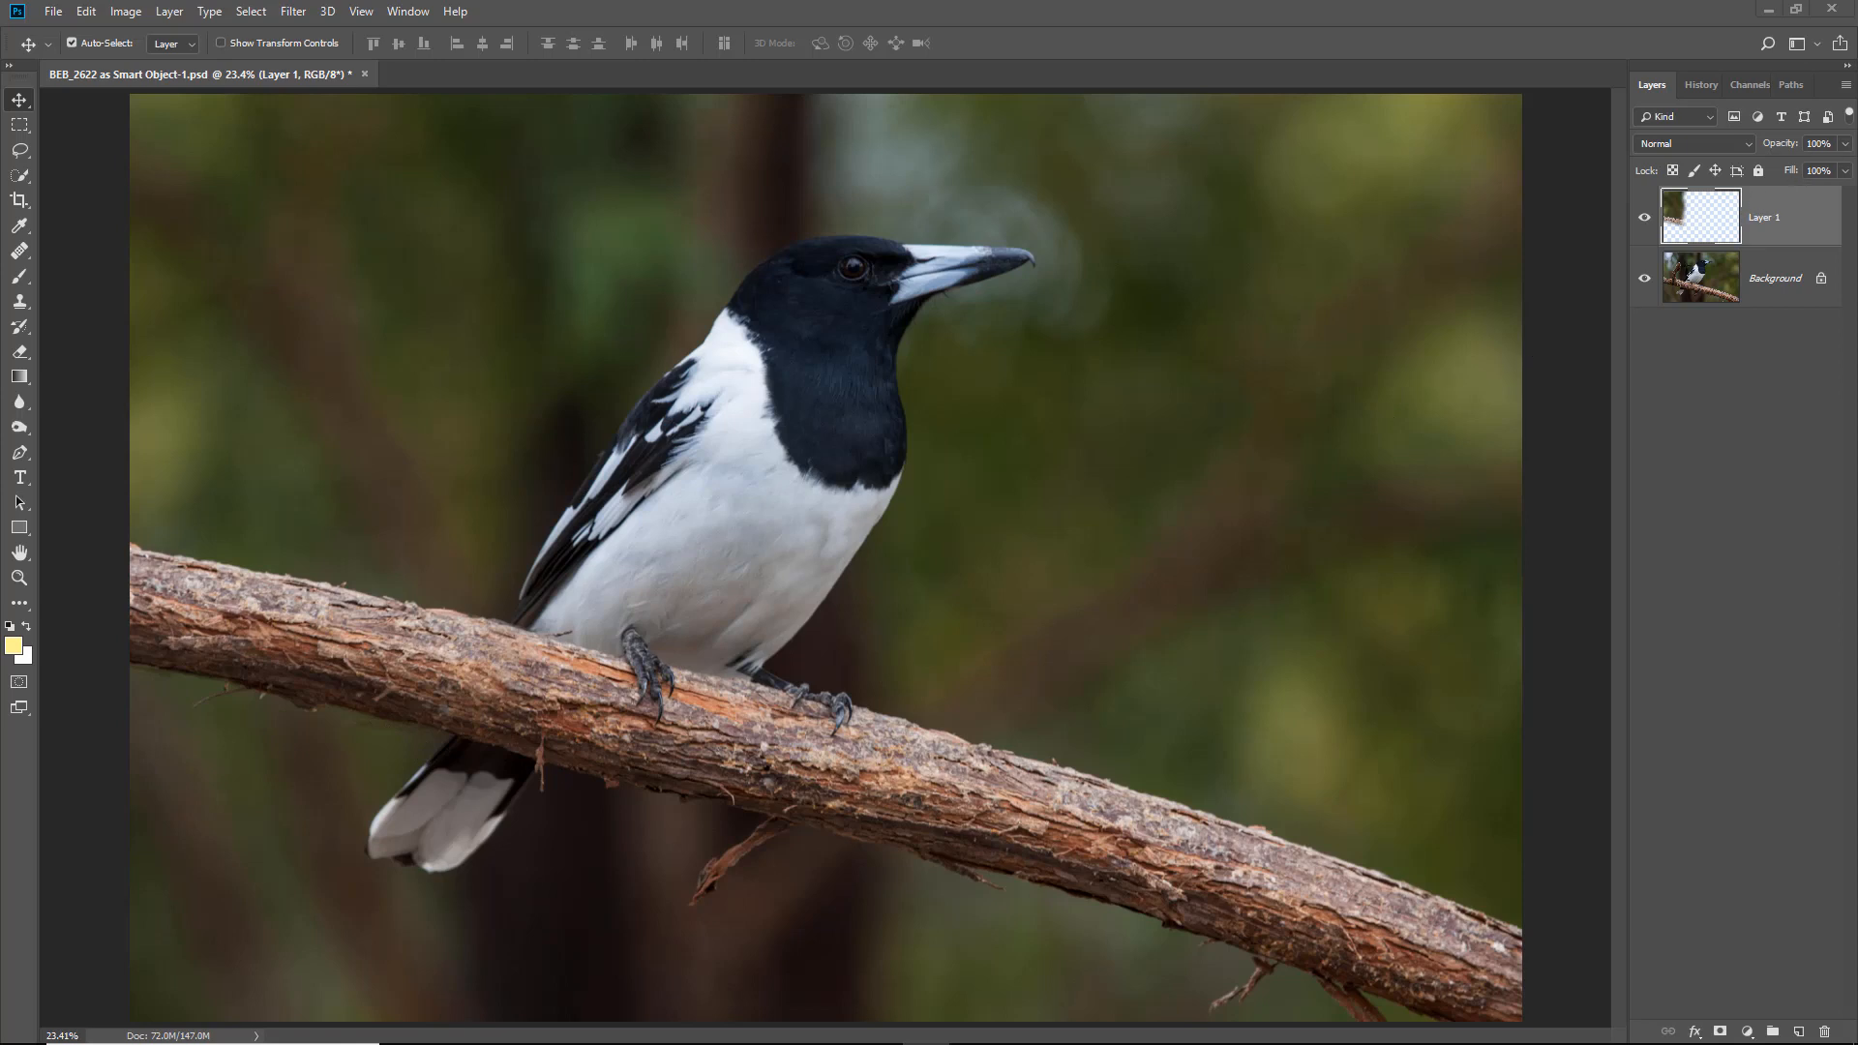
pyautogui.click(1847, 87)
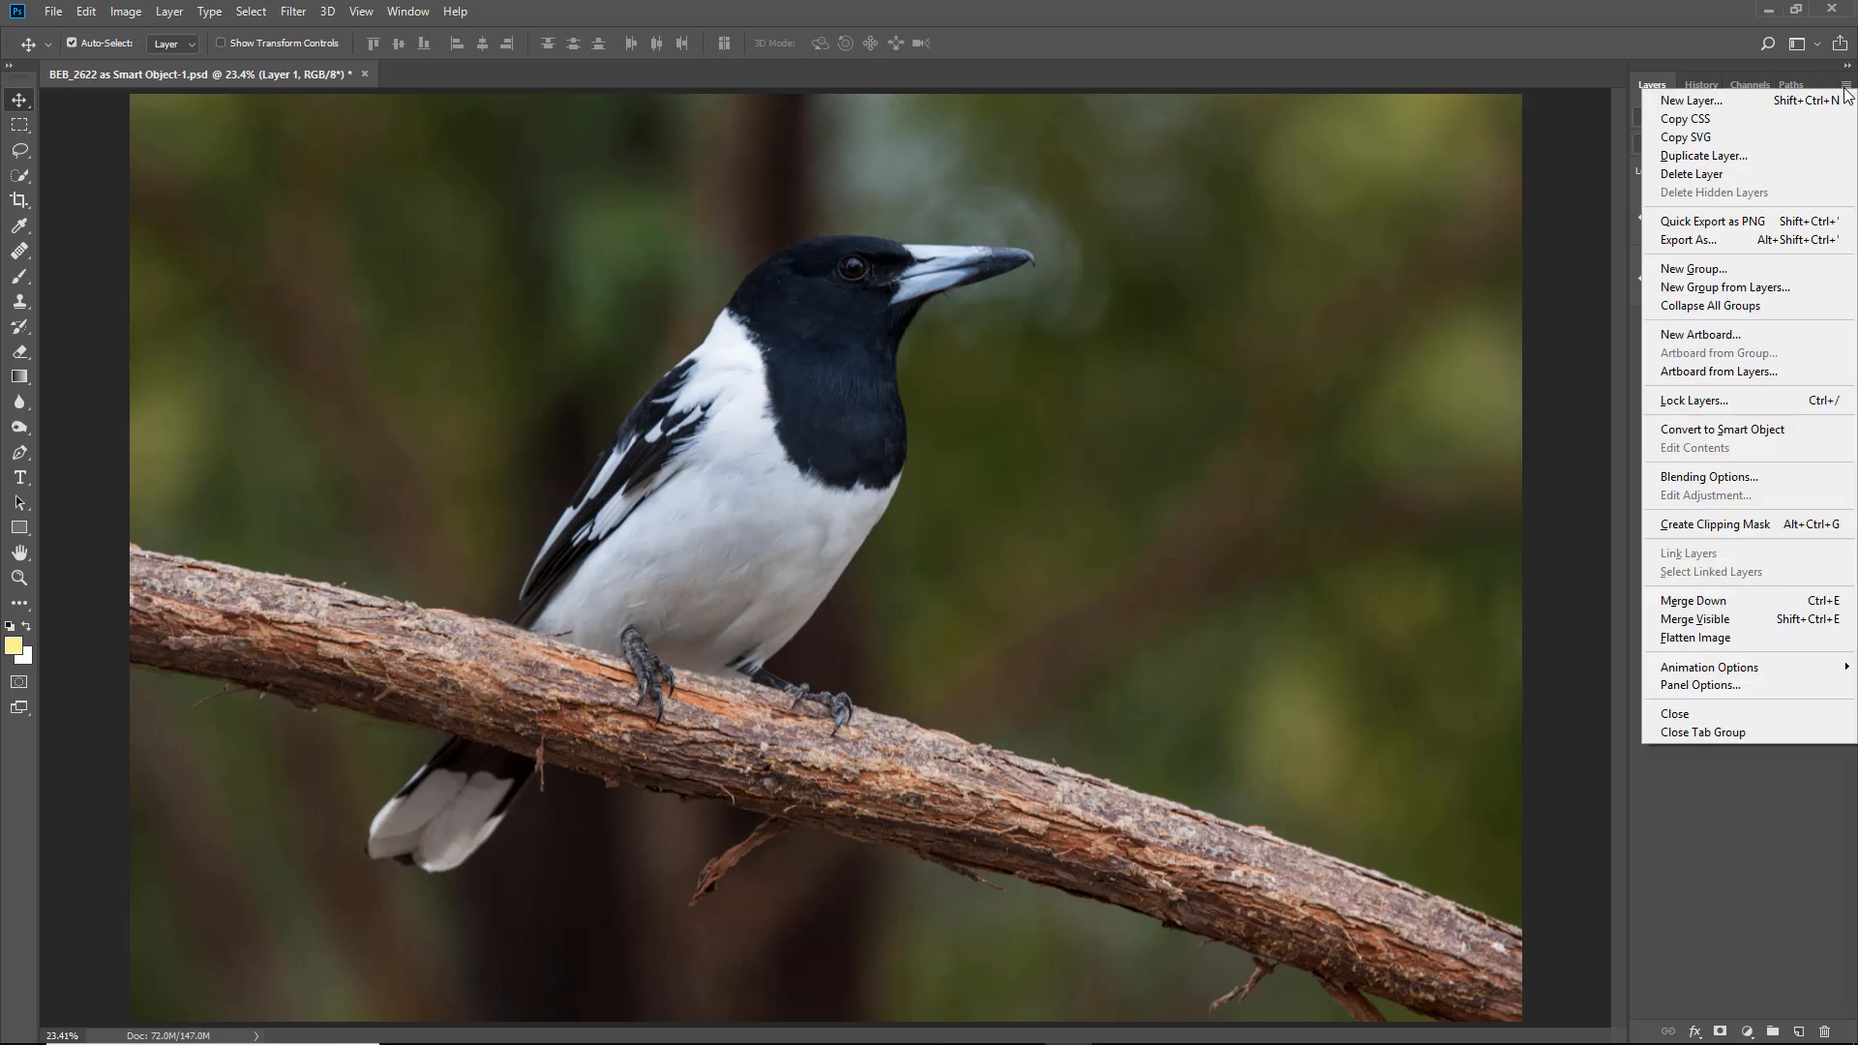
pyautogui.click(1696, 639)
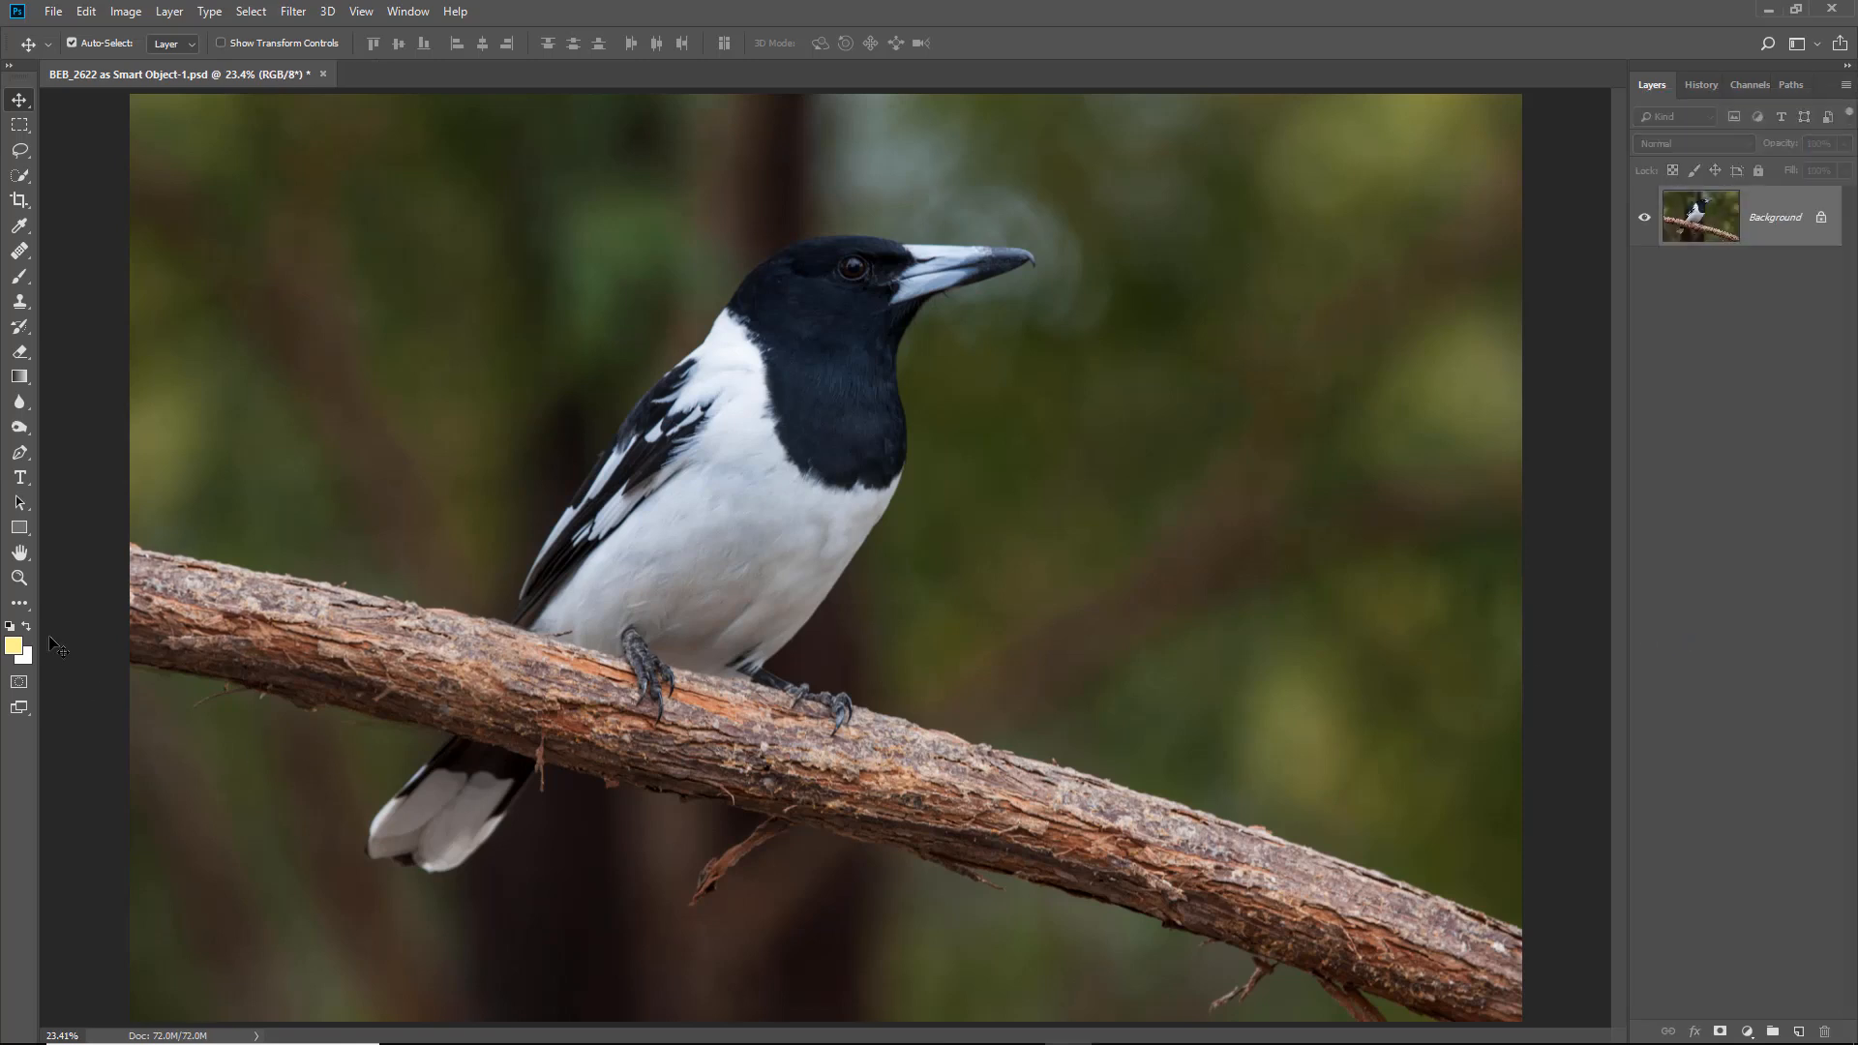
# Clean up the branch's lower edge at the photo's border behind the bird with the Spot Healing Brush at size 70
pyautogui.click(19, 578)
pyautogui.moveTo(114, 575); pyautogui.dragTo(563, 879)
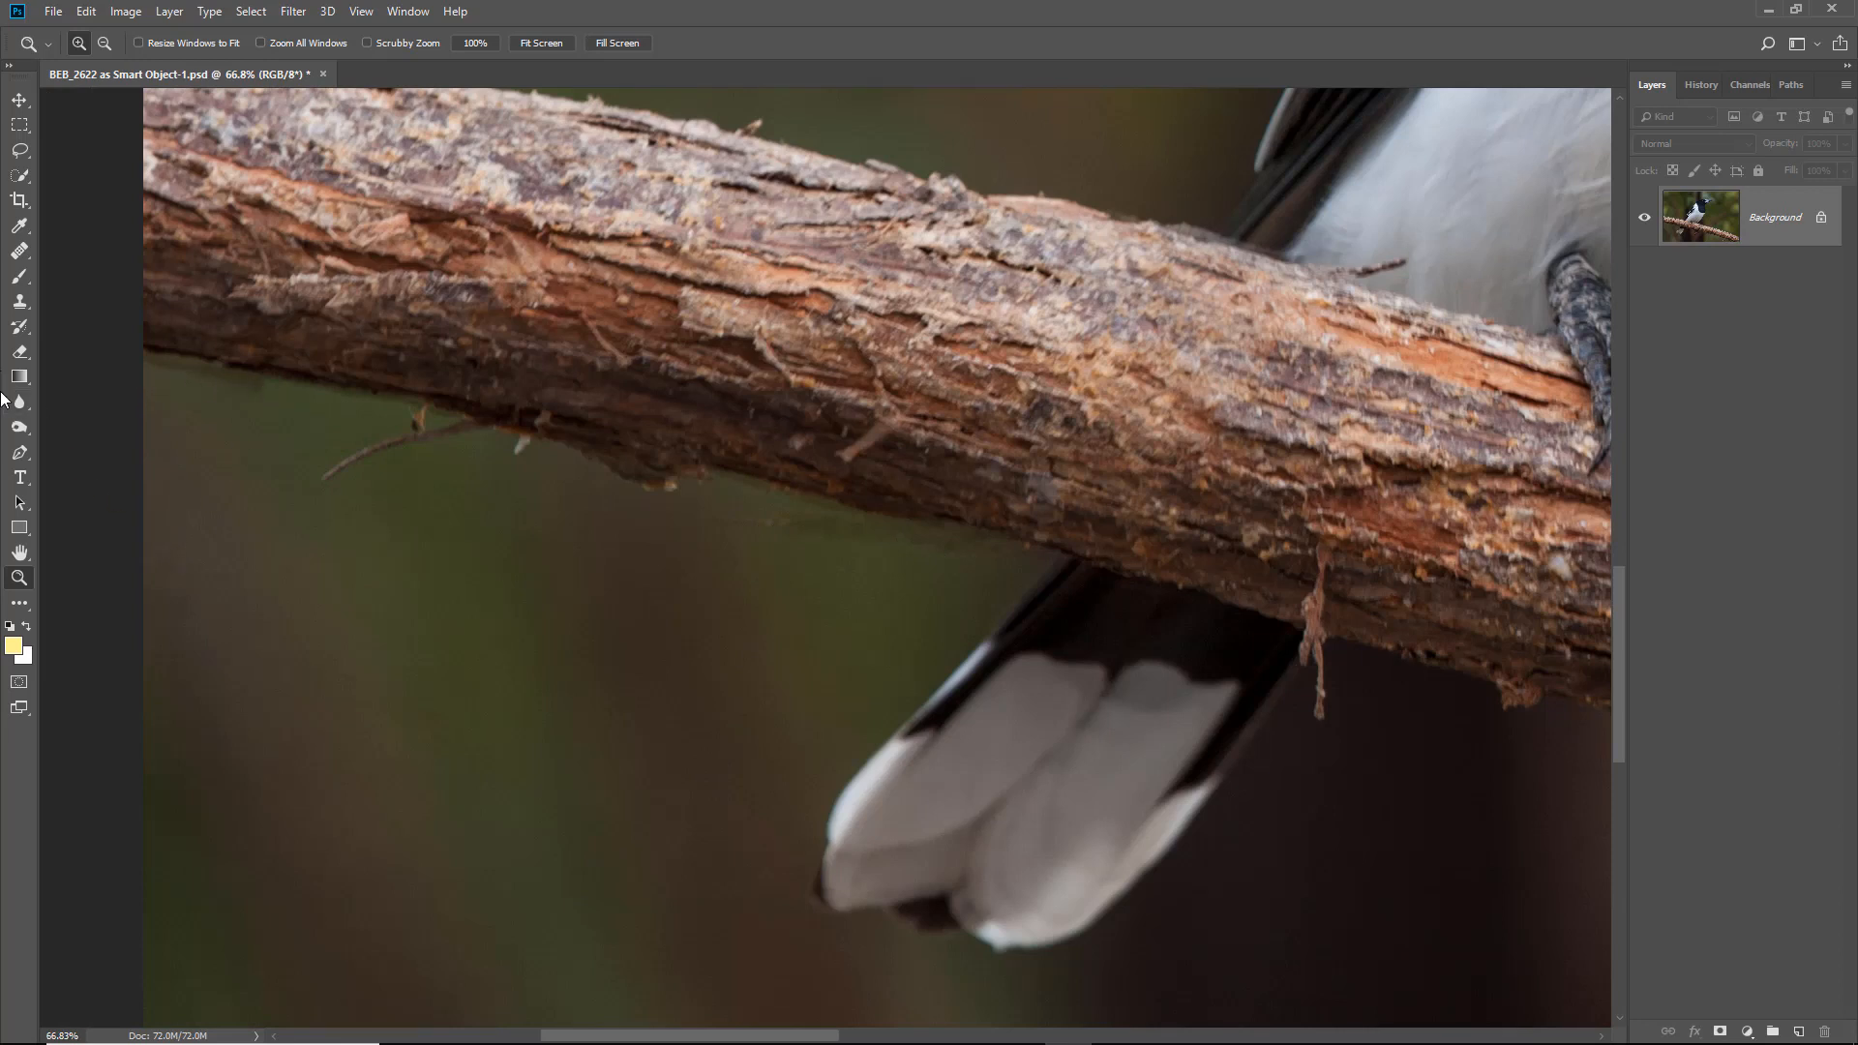
pyautogui.click(22, 254)
pyautogui.click(74, 255)
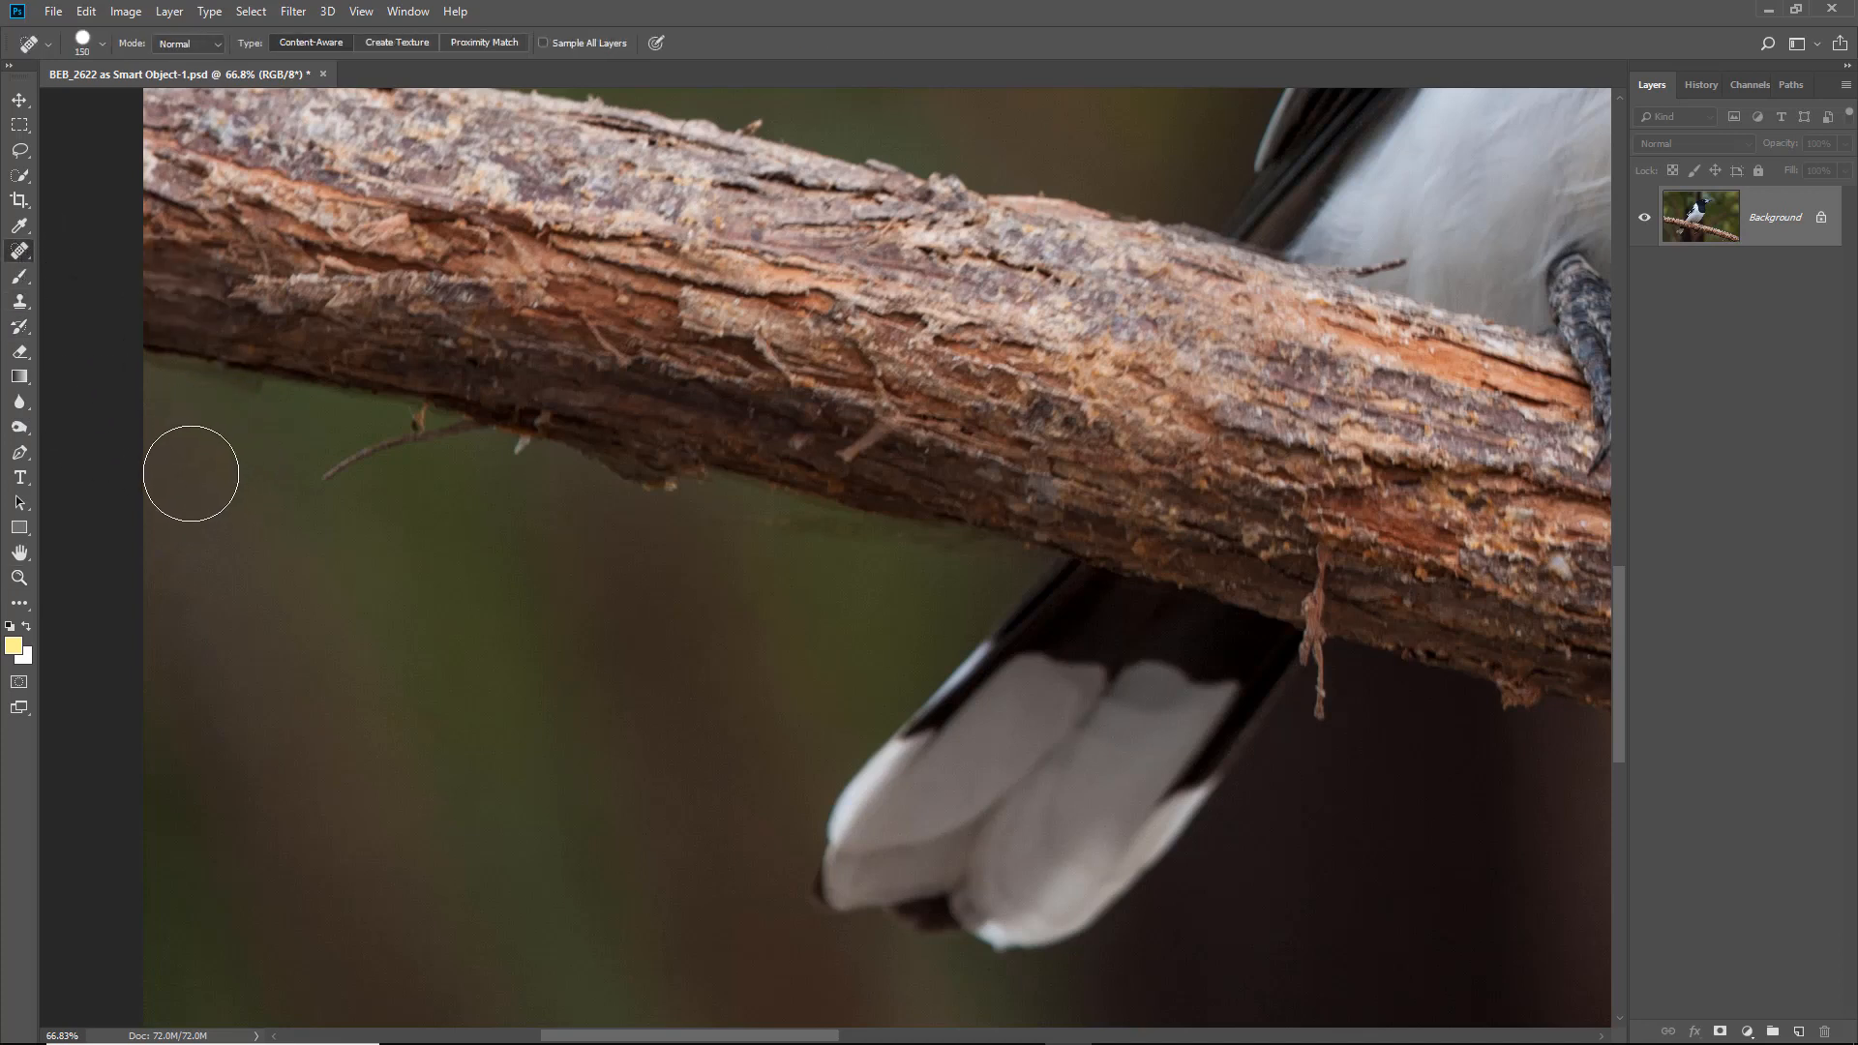
pyautogui.press('[')
pyautogui.press('[')
pyautogui.press('[')
pyautogui.press('[')
pyautogui.press('[')
pyautogui.moveTo(149, 357); pyautogui.dragTo(263, 385)
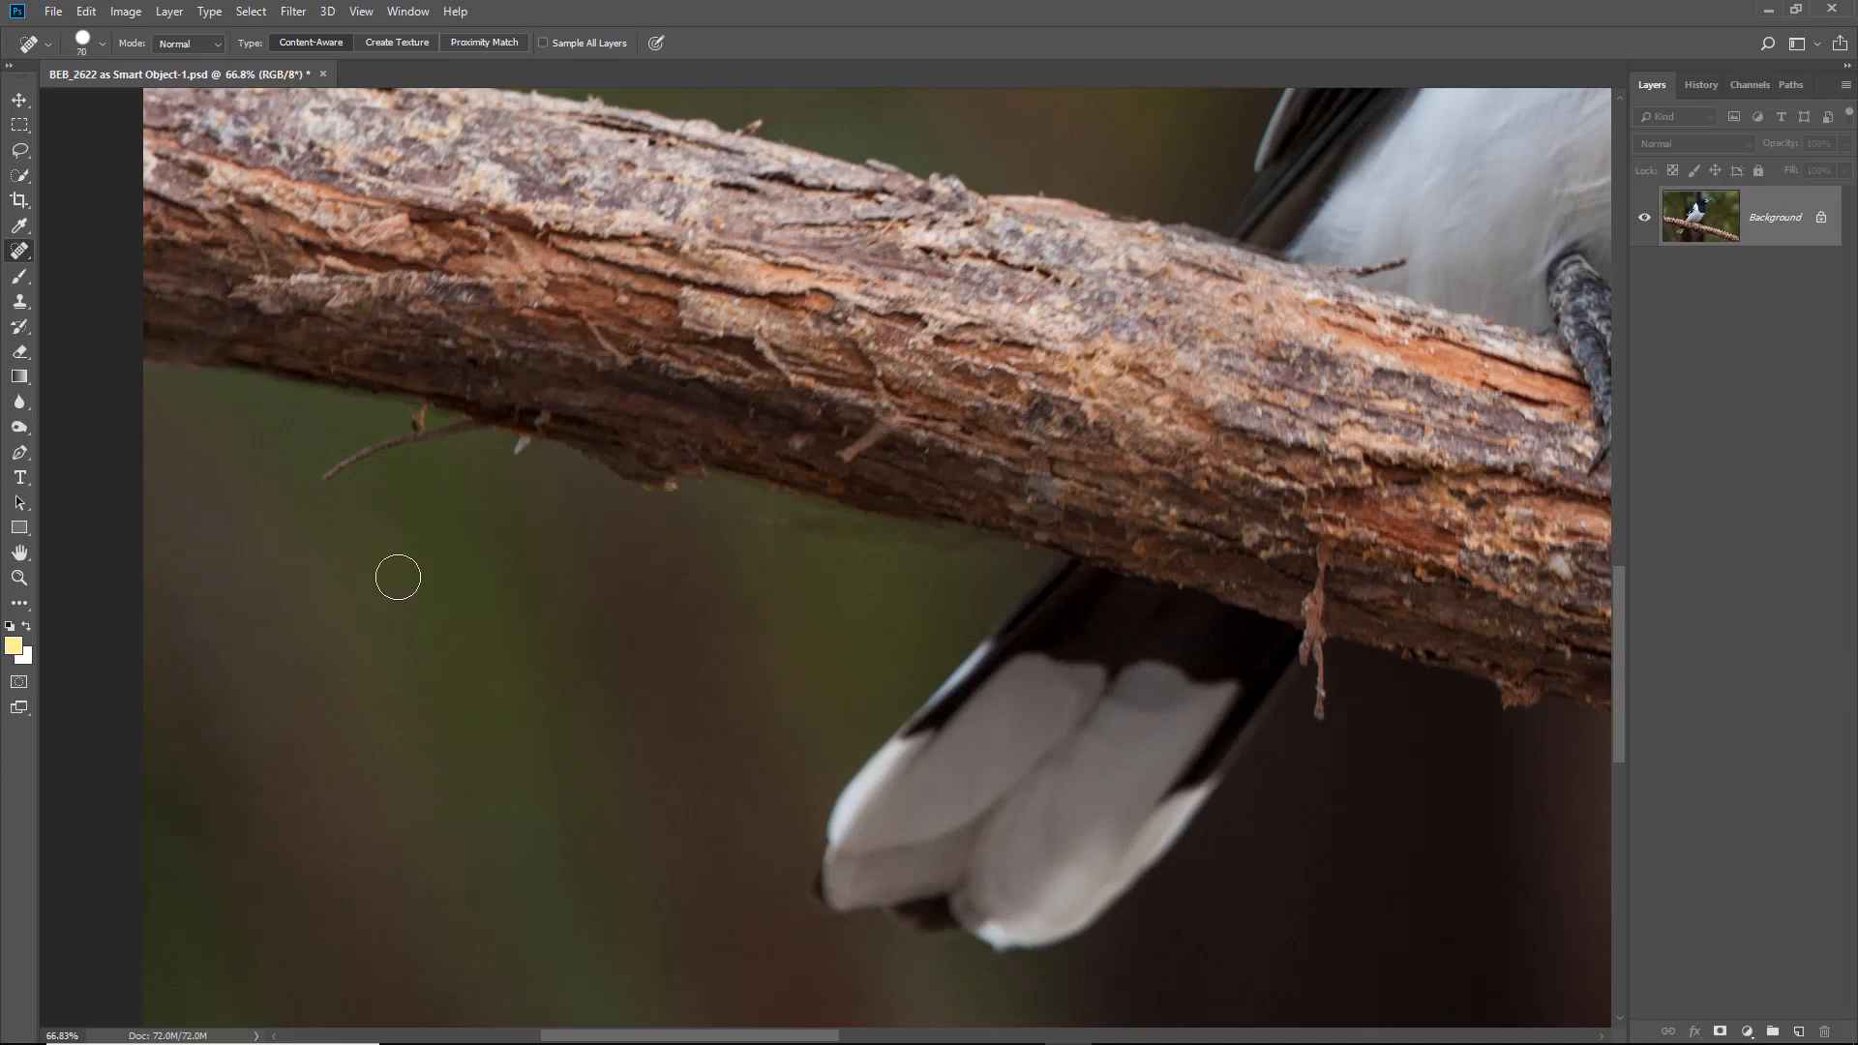
# Heal the faint blend remnants along the branch's underside in front of the tail, reducing the Spot Healing Brush size to 30
pyautogui.moveTo(717, 519); pyautogui.dragTo(1020, 547)
pyautogui.press('[')
pyautogui.press('[')
pyautogui.press('[')
pyautogui.press('[')
pyautogui.press('[')
pyautogui.moveTo(703, 514)
pyautogui.mouseDown()
pyautogui.moveTo(814, 527)
pyautogui.moveTo(788, 542)
pyautogui.moveTo(788, 517)
pyautogui.moveTo(946, 544)
pyautogui.moveTo(849, 516)
pyautogui.moveTo(1010, 542)
pyautogui.mouseUp()
pyautogui.moveTo(796, 506); pyautogui.dragTo(869, 524)
pyautogui.moveTo(985, 551); pyautogui.dragTo(1007, 556)
# Remove the thin twig and small bark bits hanging below the branch with the Spot Healing Brush
pyautogui.click(521, 445)
pyautogui.moveTo(315, 487)
pyautogui.mouseDown()
pyautogui.moveTo(409, 437)
pyautogui.moveTo(316, 484)
pyautogui.mouseUp()
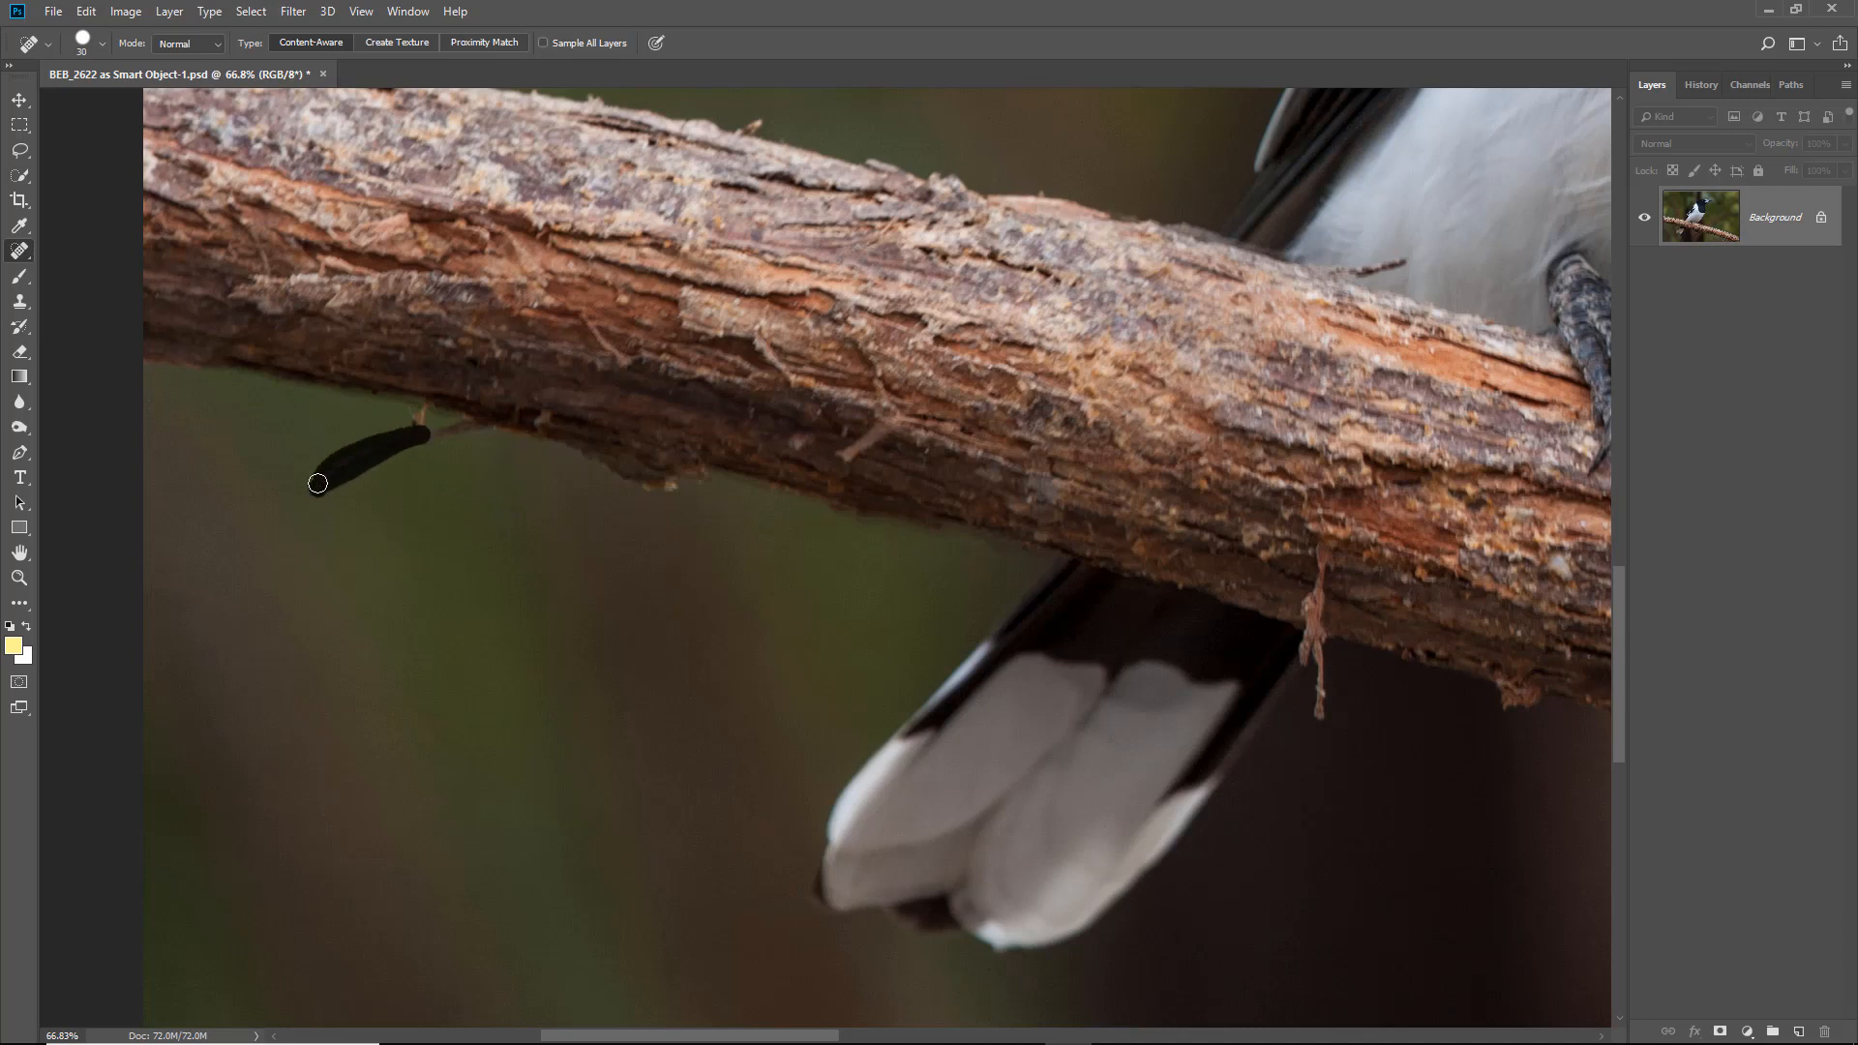
pyautogui.click(414, 415)
pyautogui.moveTo(433, 437); pyautogui.dragTo(479, 426)
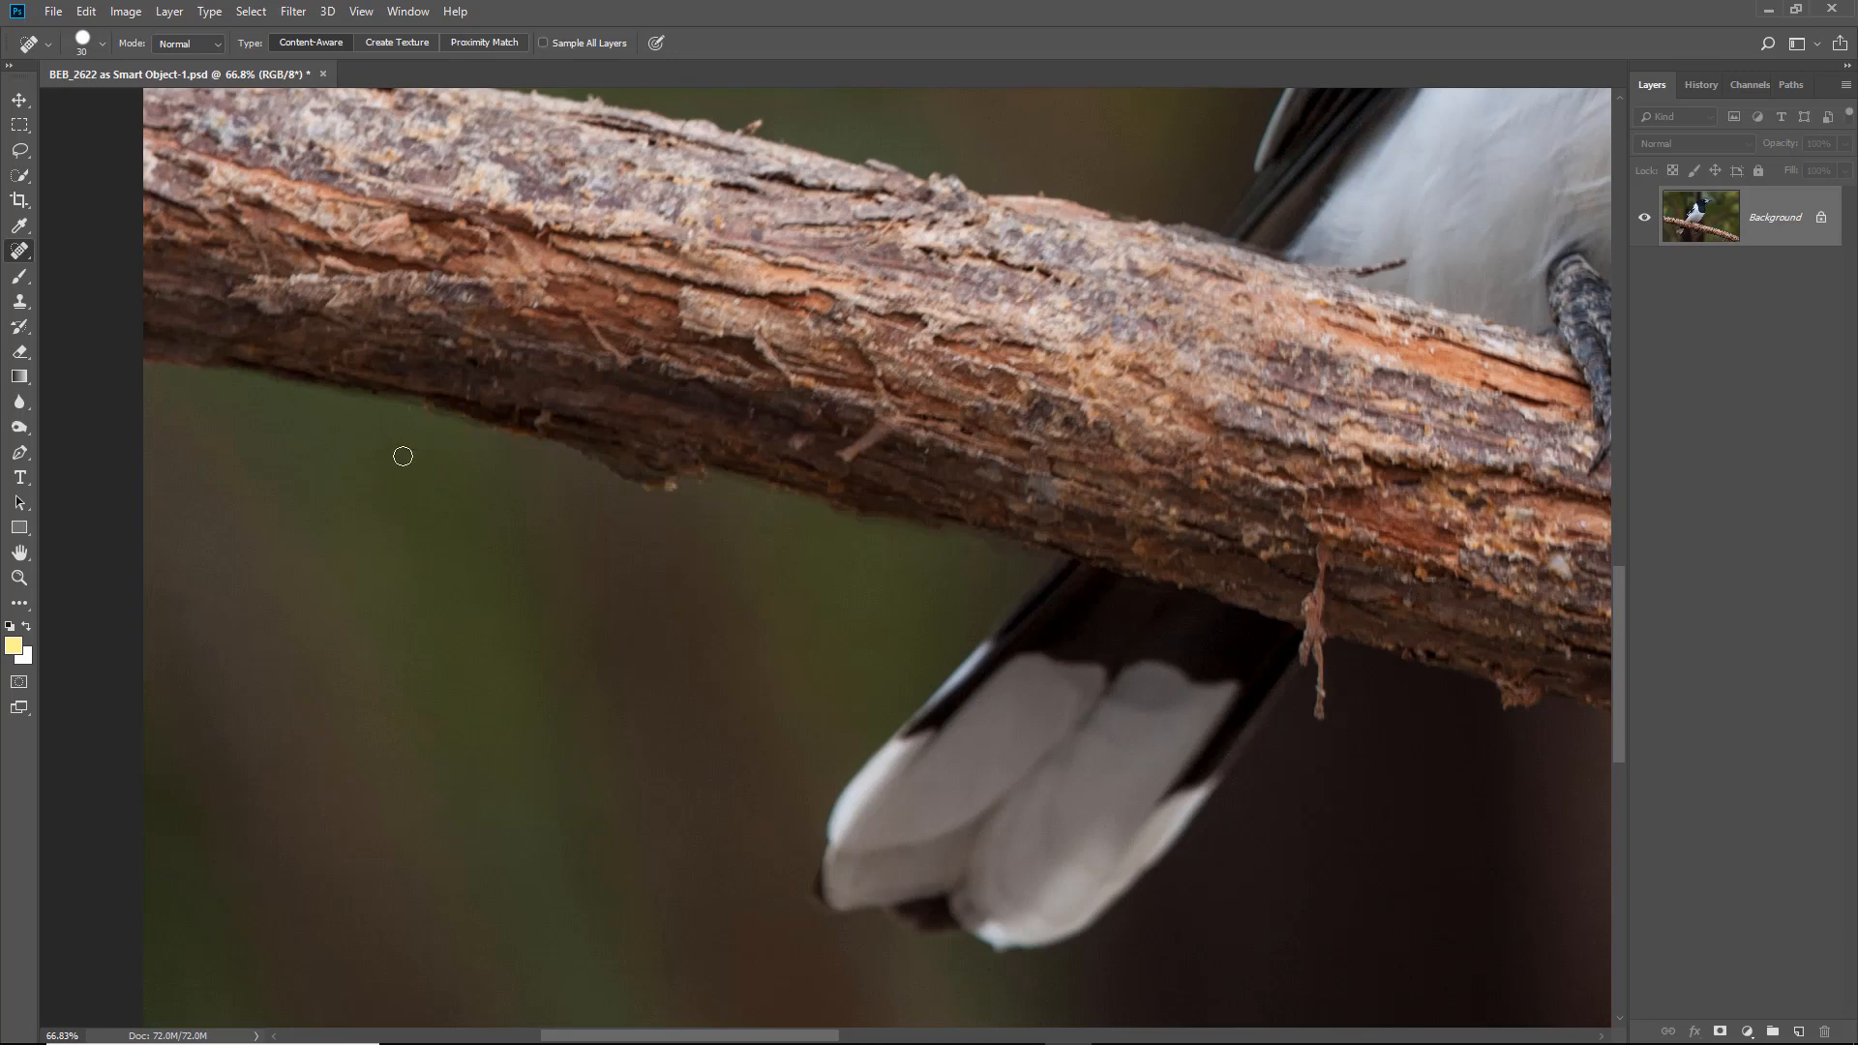
pyautogui.click(419, 423)
pyautogui.hotkey('ctrl', '0')
pyautogui.press('v')
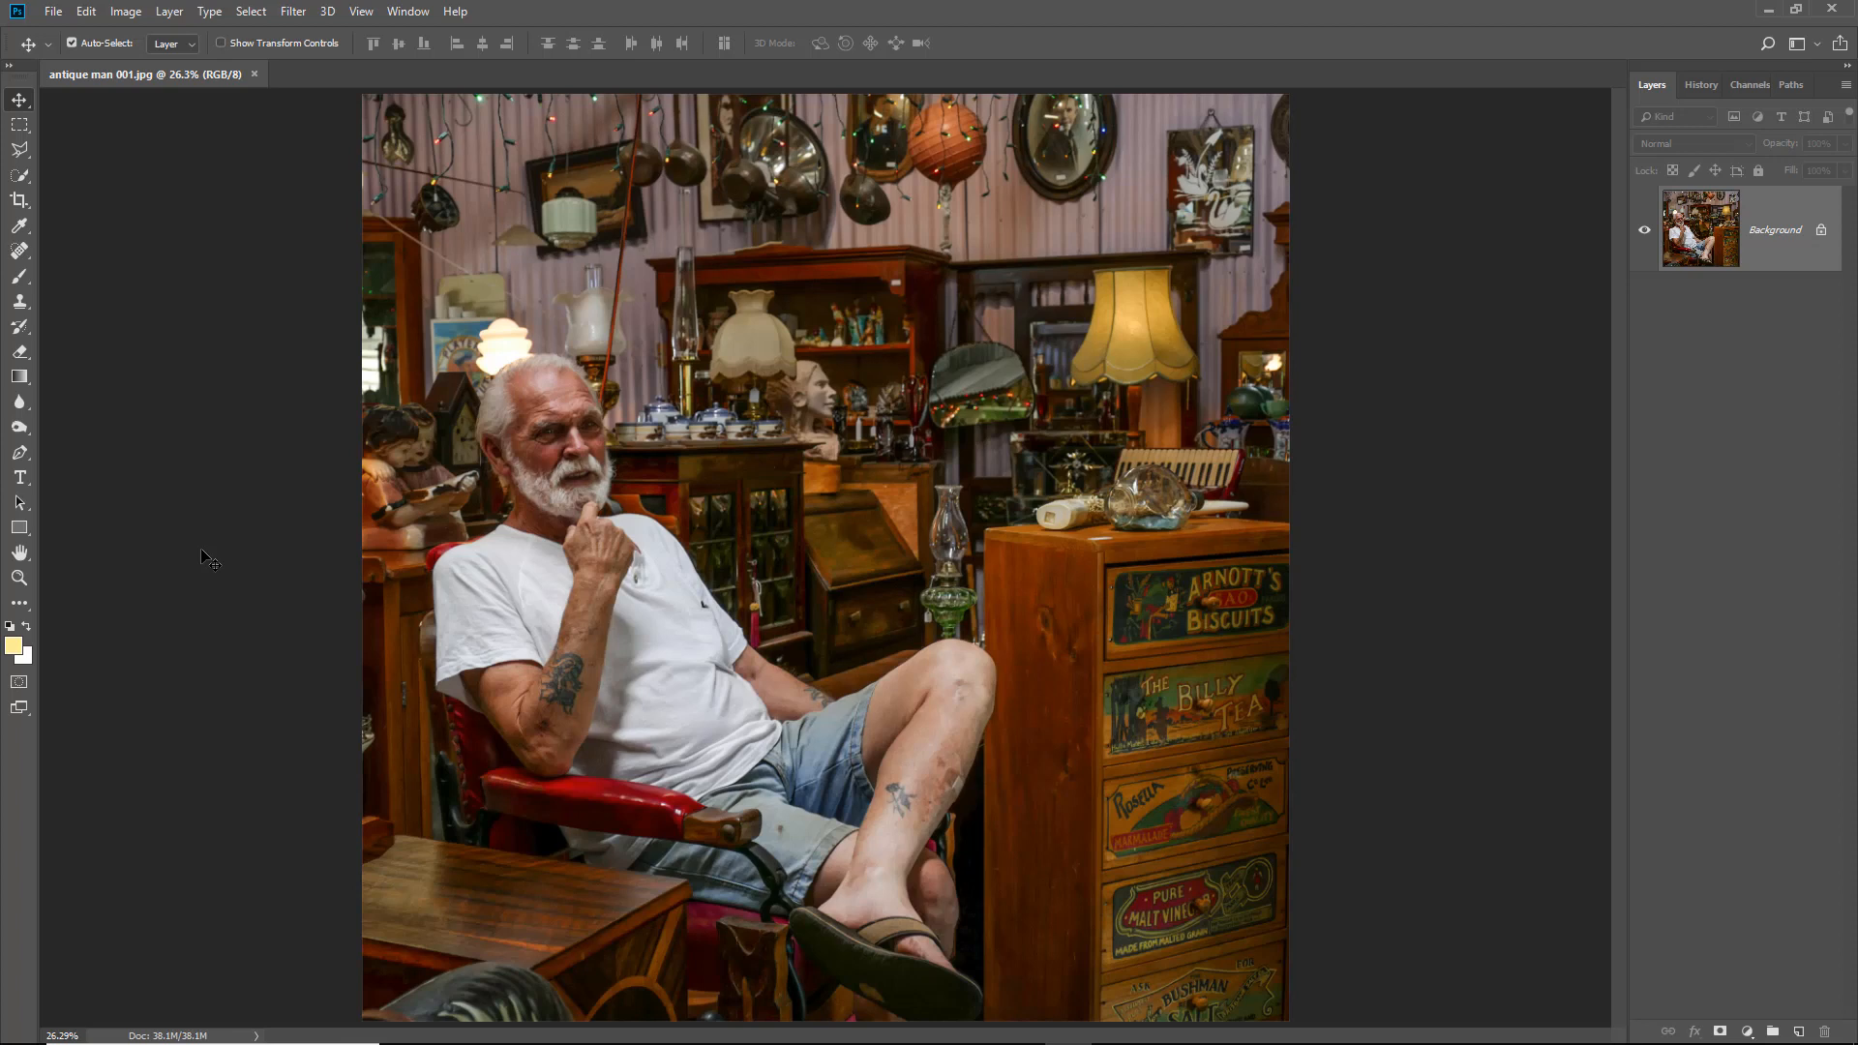
# Draw a Polygonal Lasso selection around the visible part of the blue poster beside the lit lamp in the antique man photo
pyautogui.click(19, 578)
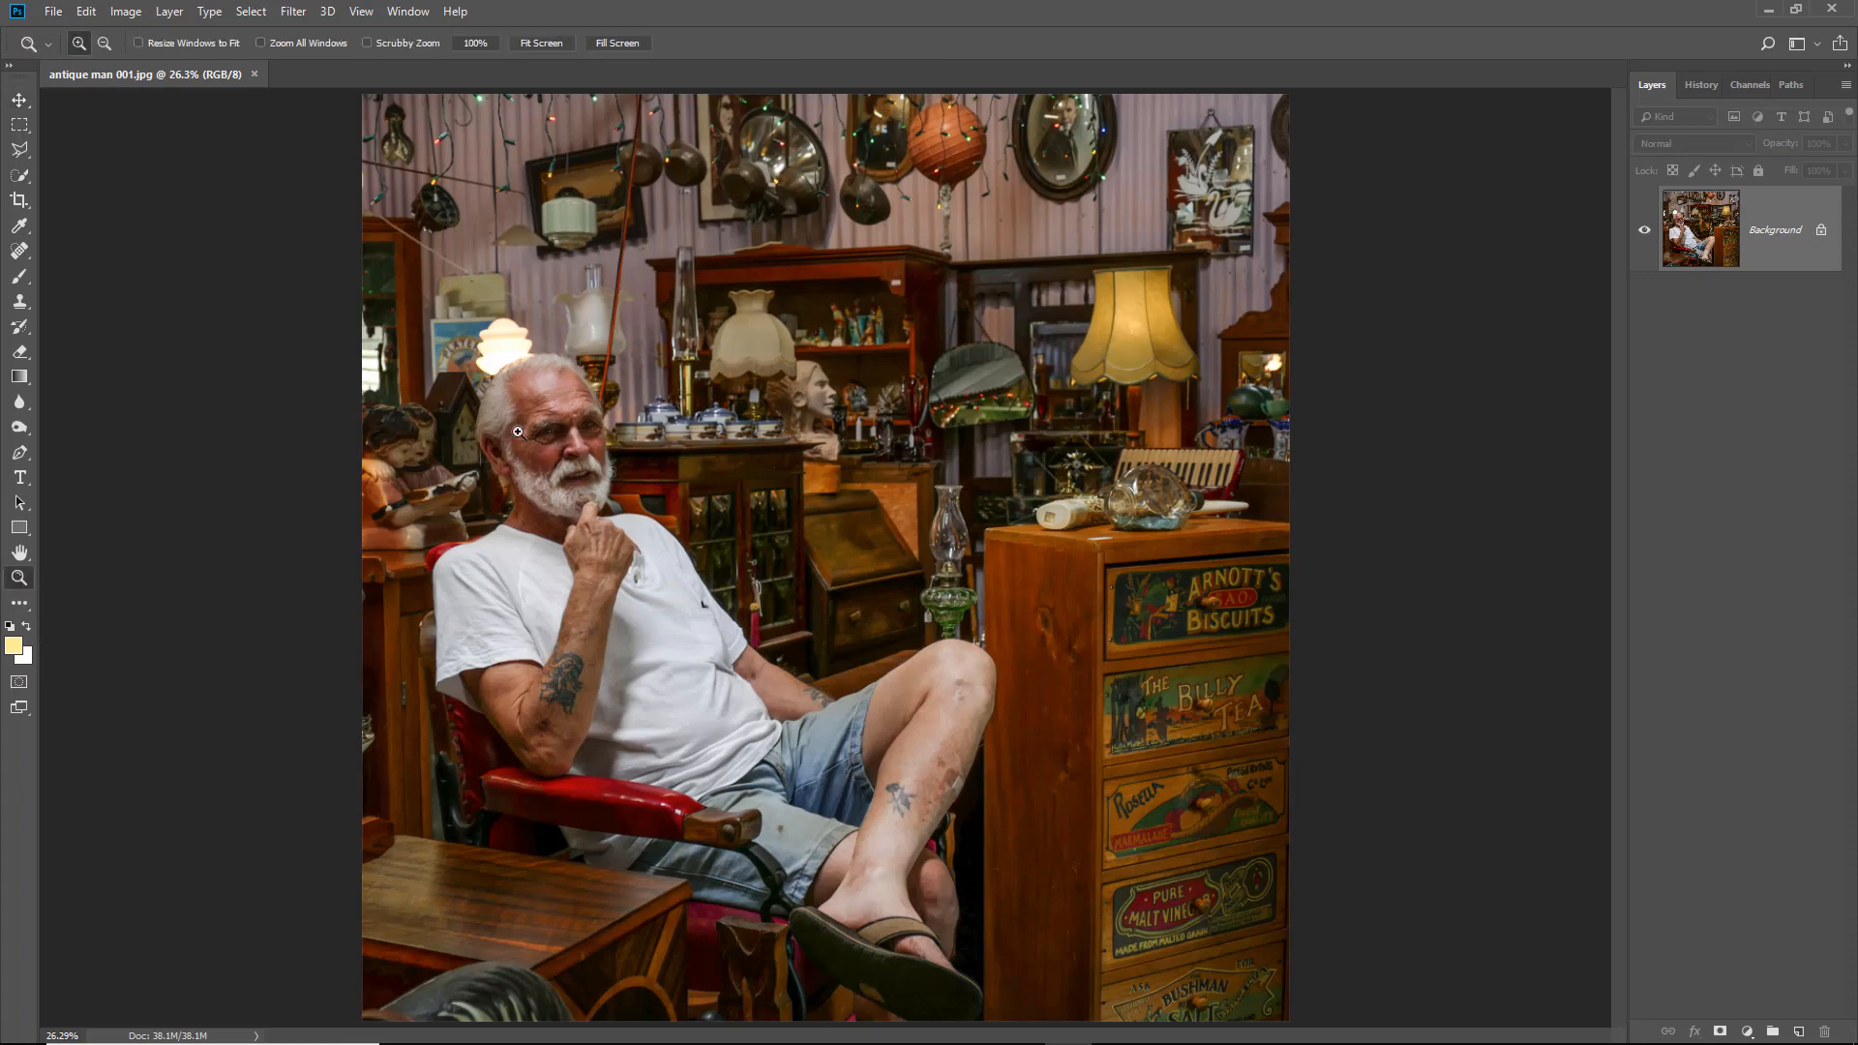
pyautogui.moveTo(426, 302); pyautogui.dragTo(500, 555)
pyautogui.click(582, 443)
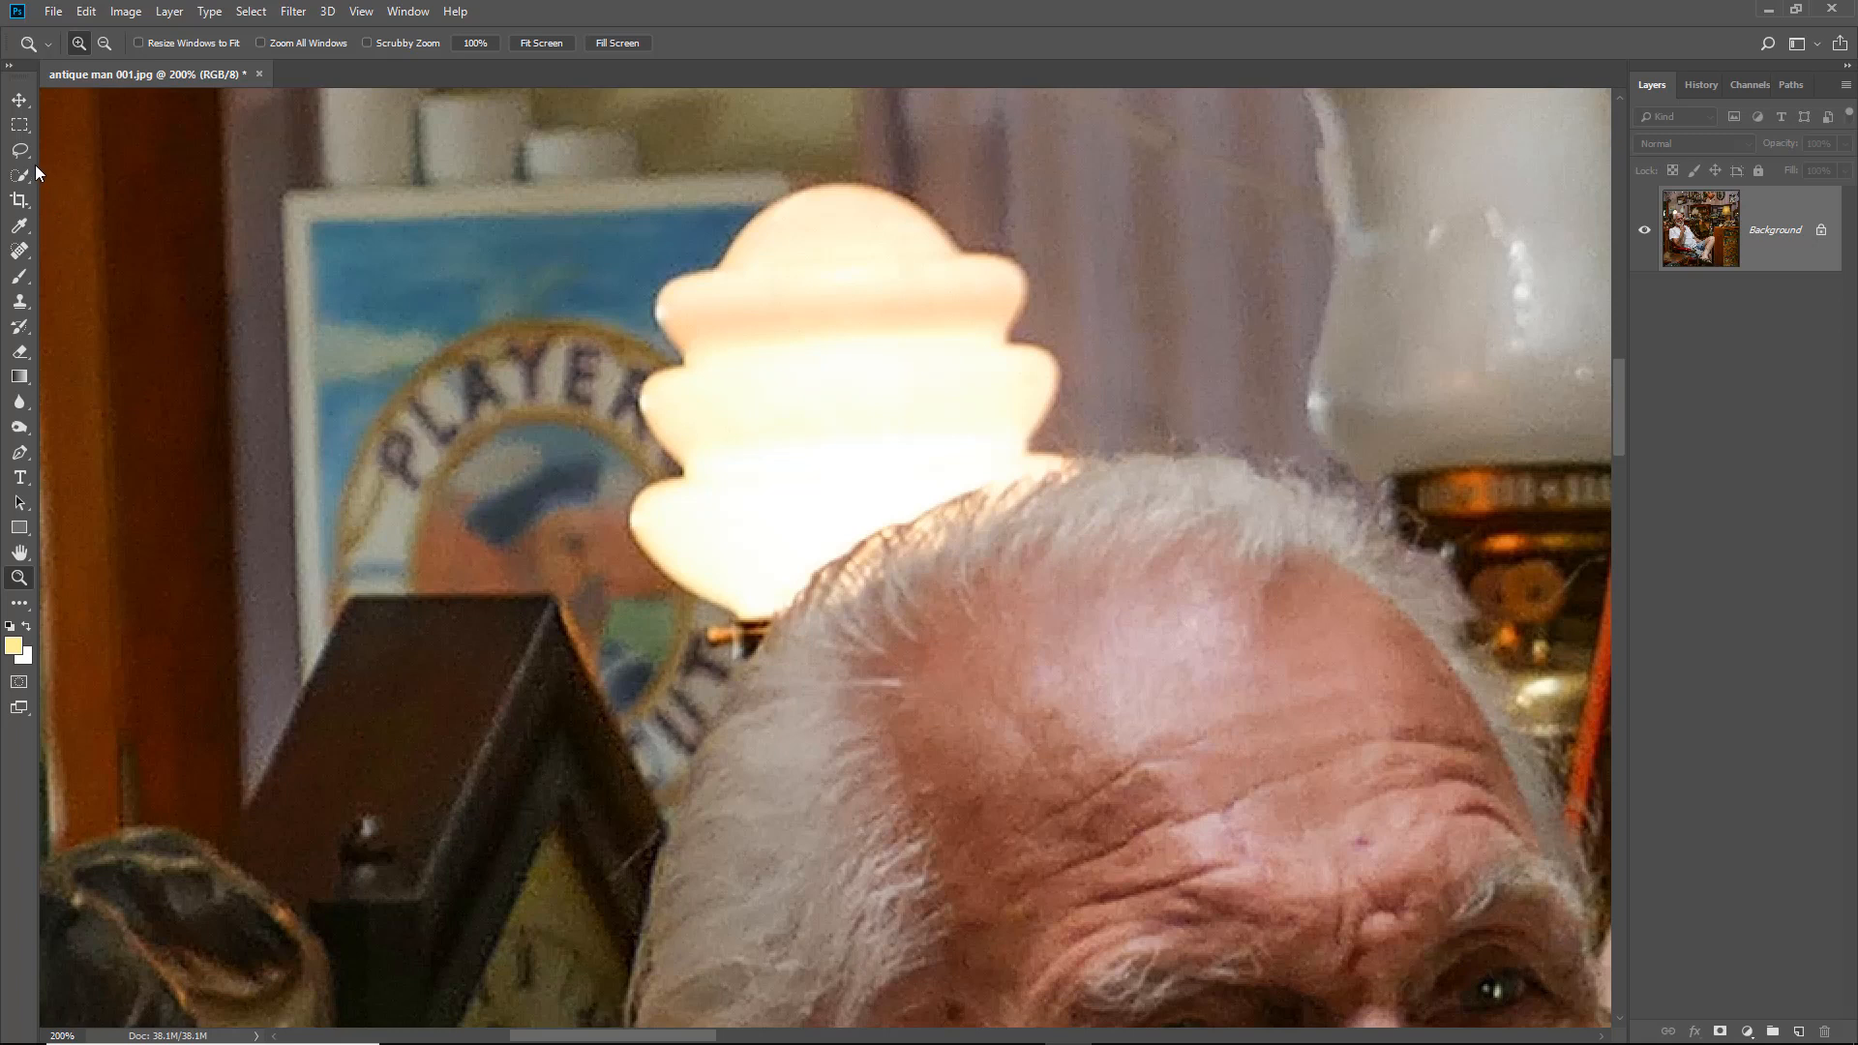
pyautogui.click(27, 154)
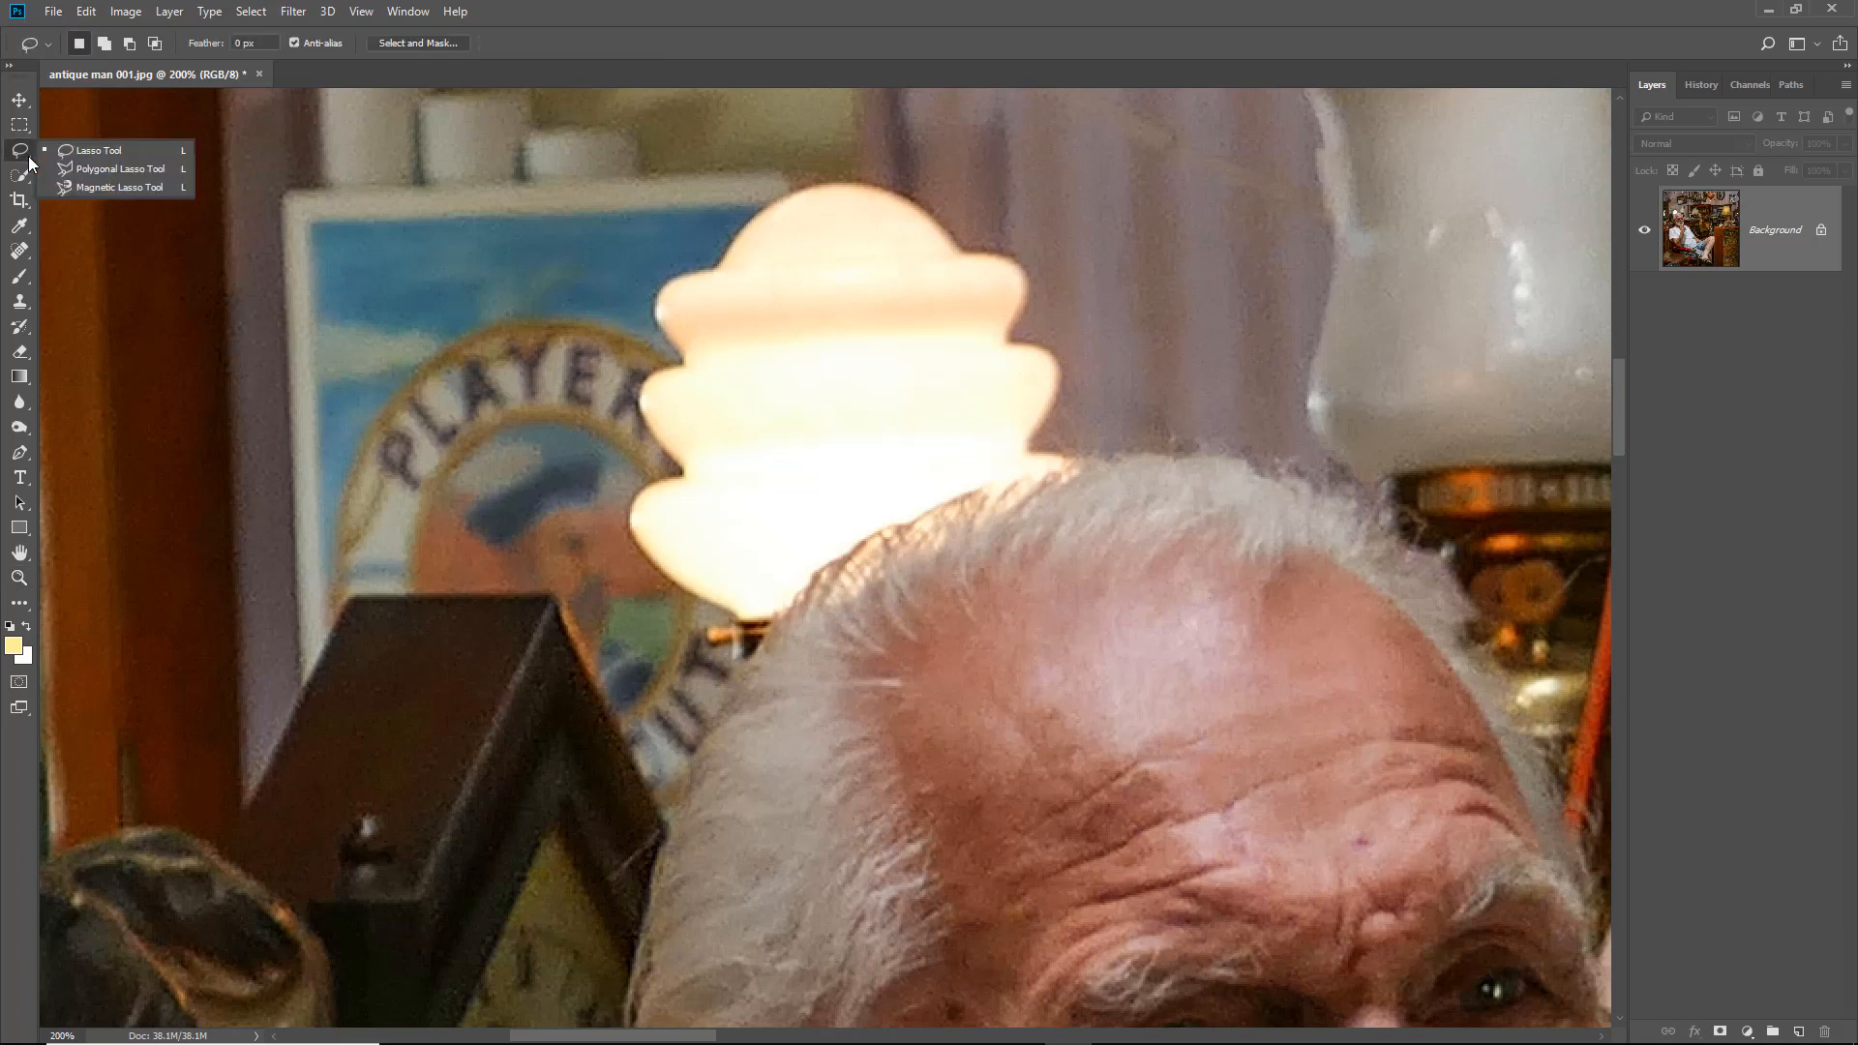
pyautogui.click(79, 170)
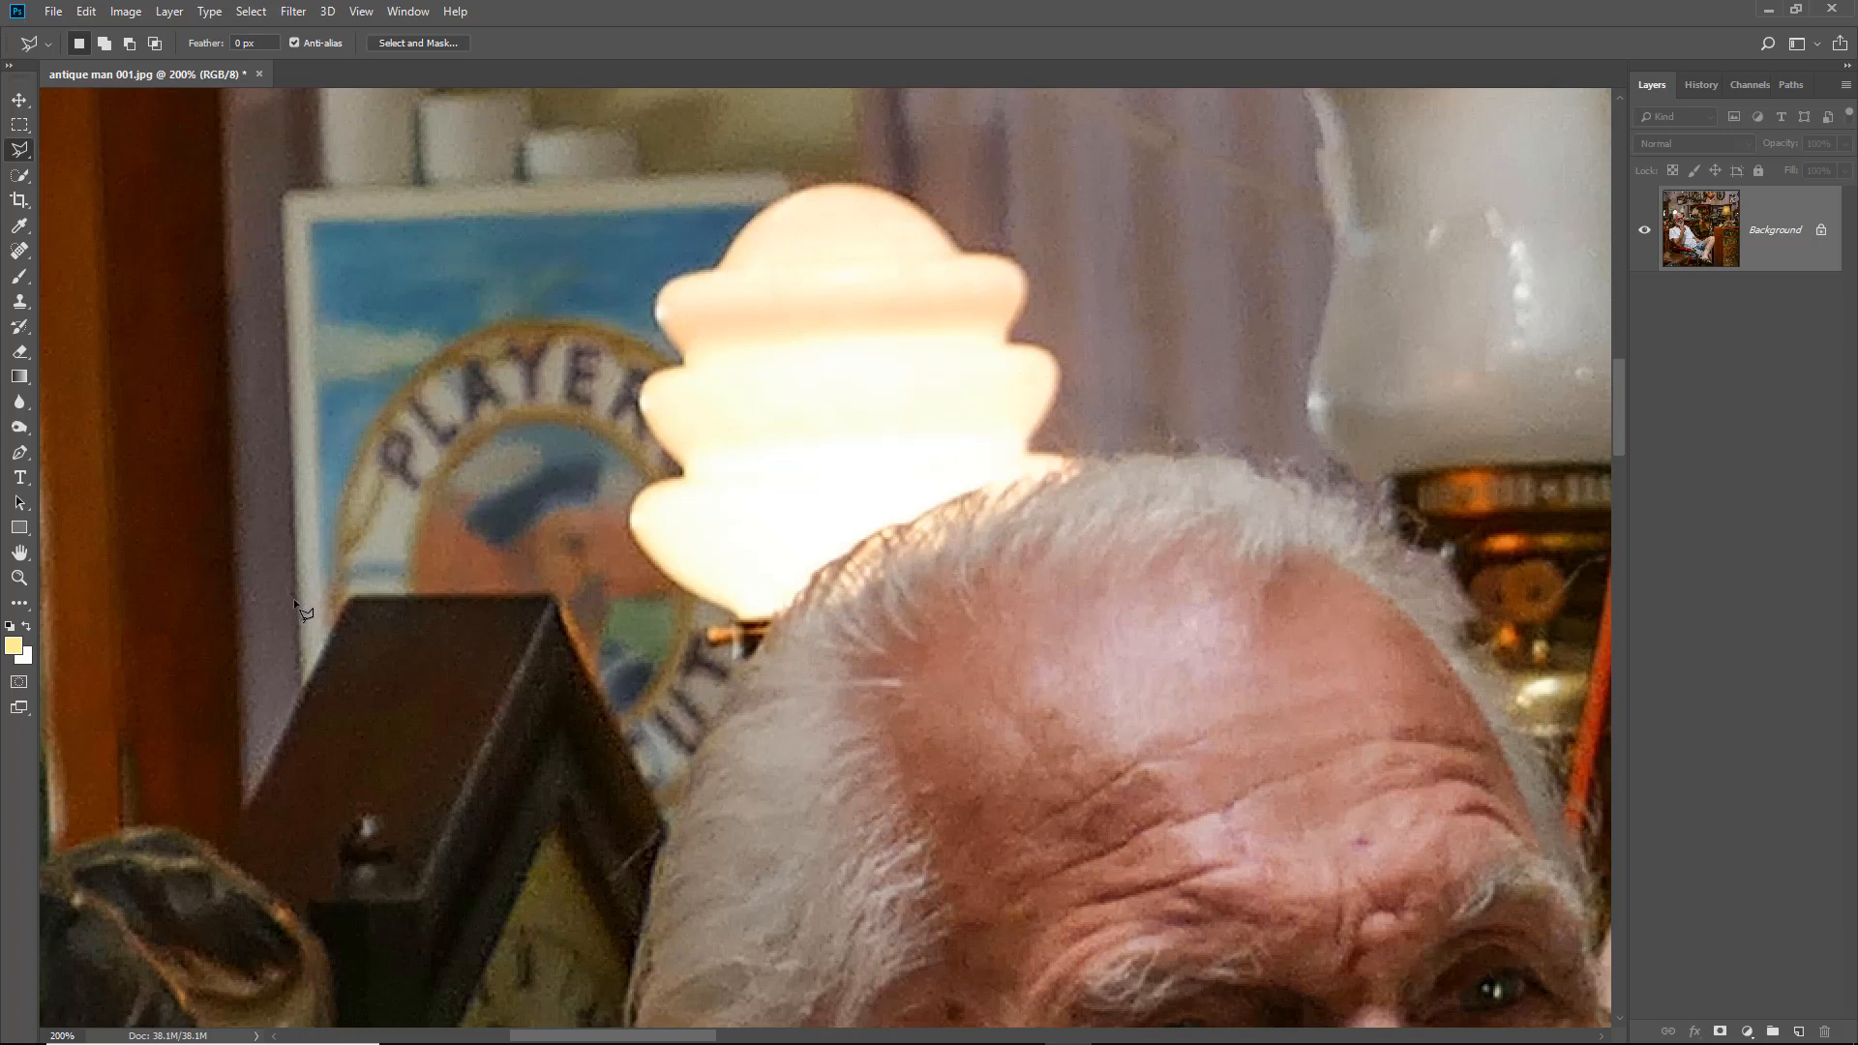
pyautogui.click(287, 192)
pyautogui.click(293, 188)
pyautogui.click(662, 180)
pyautogui.click(598, 573)
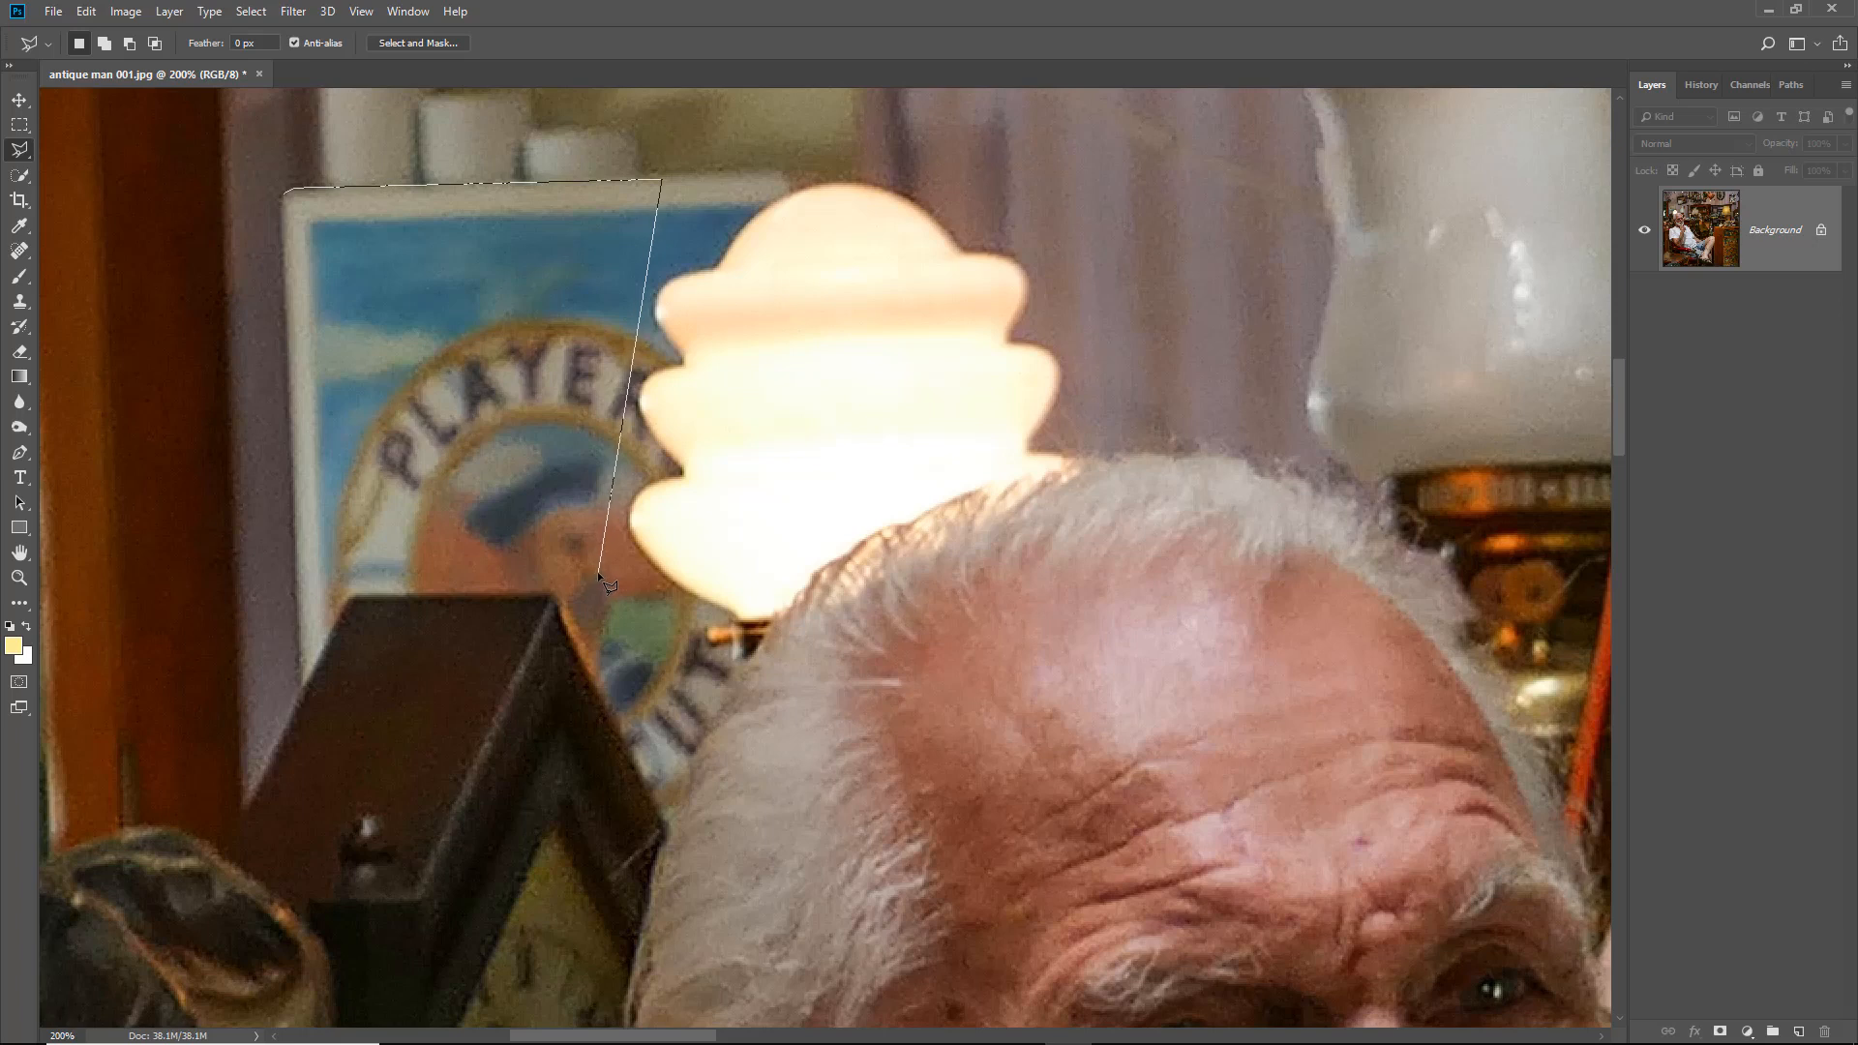
pyautogui.click(291, 587)
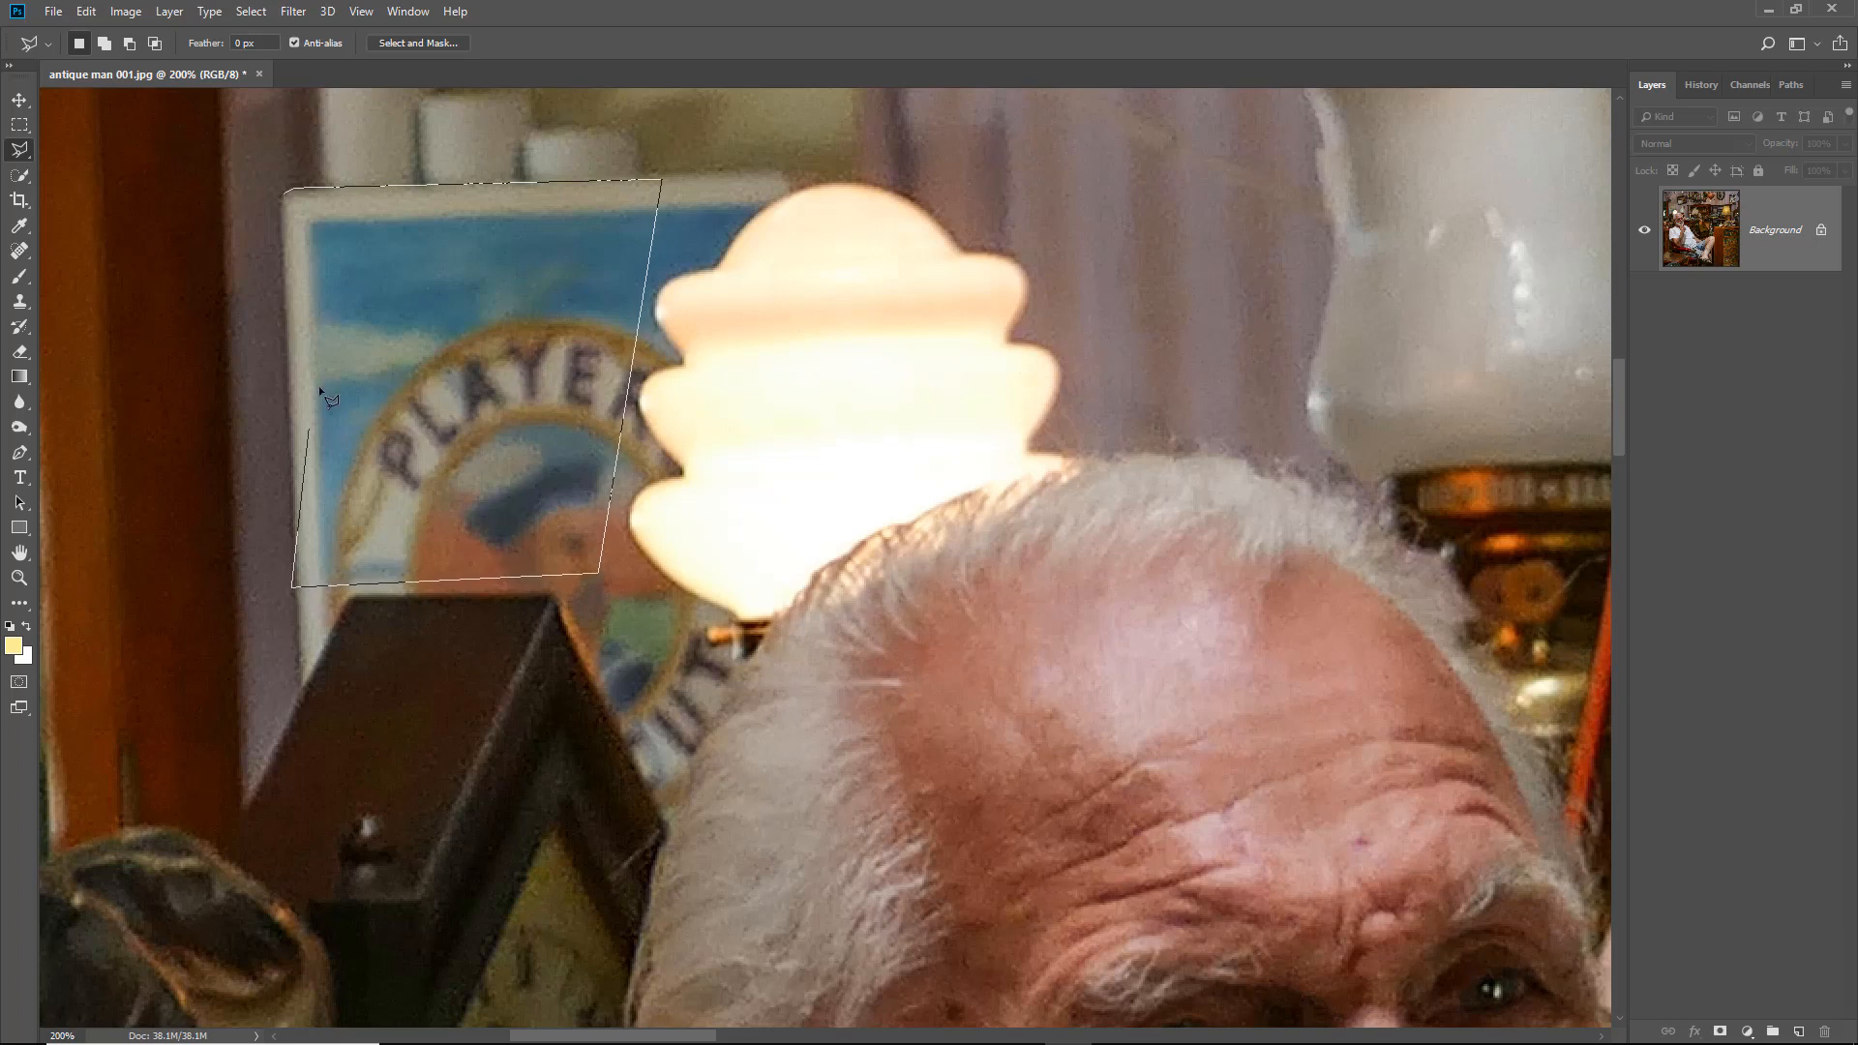
pyautogui.click(288, 202)
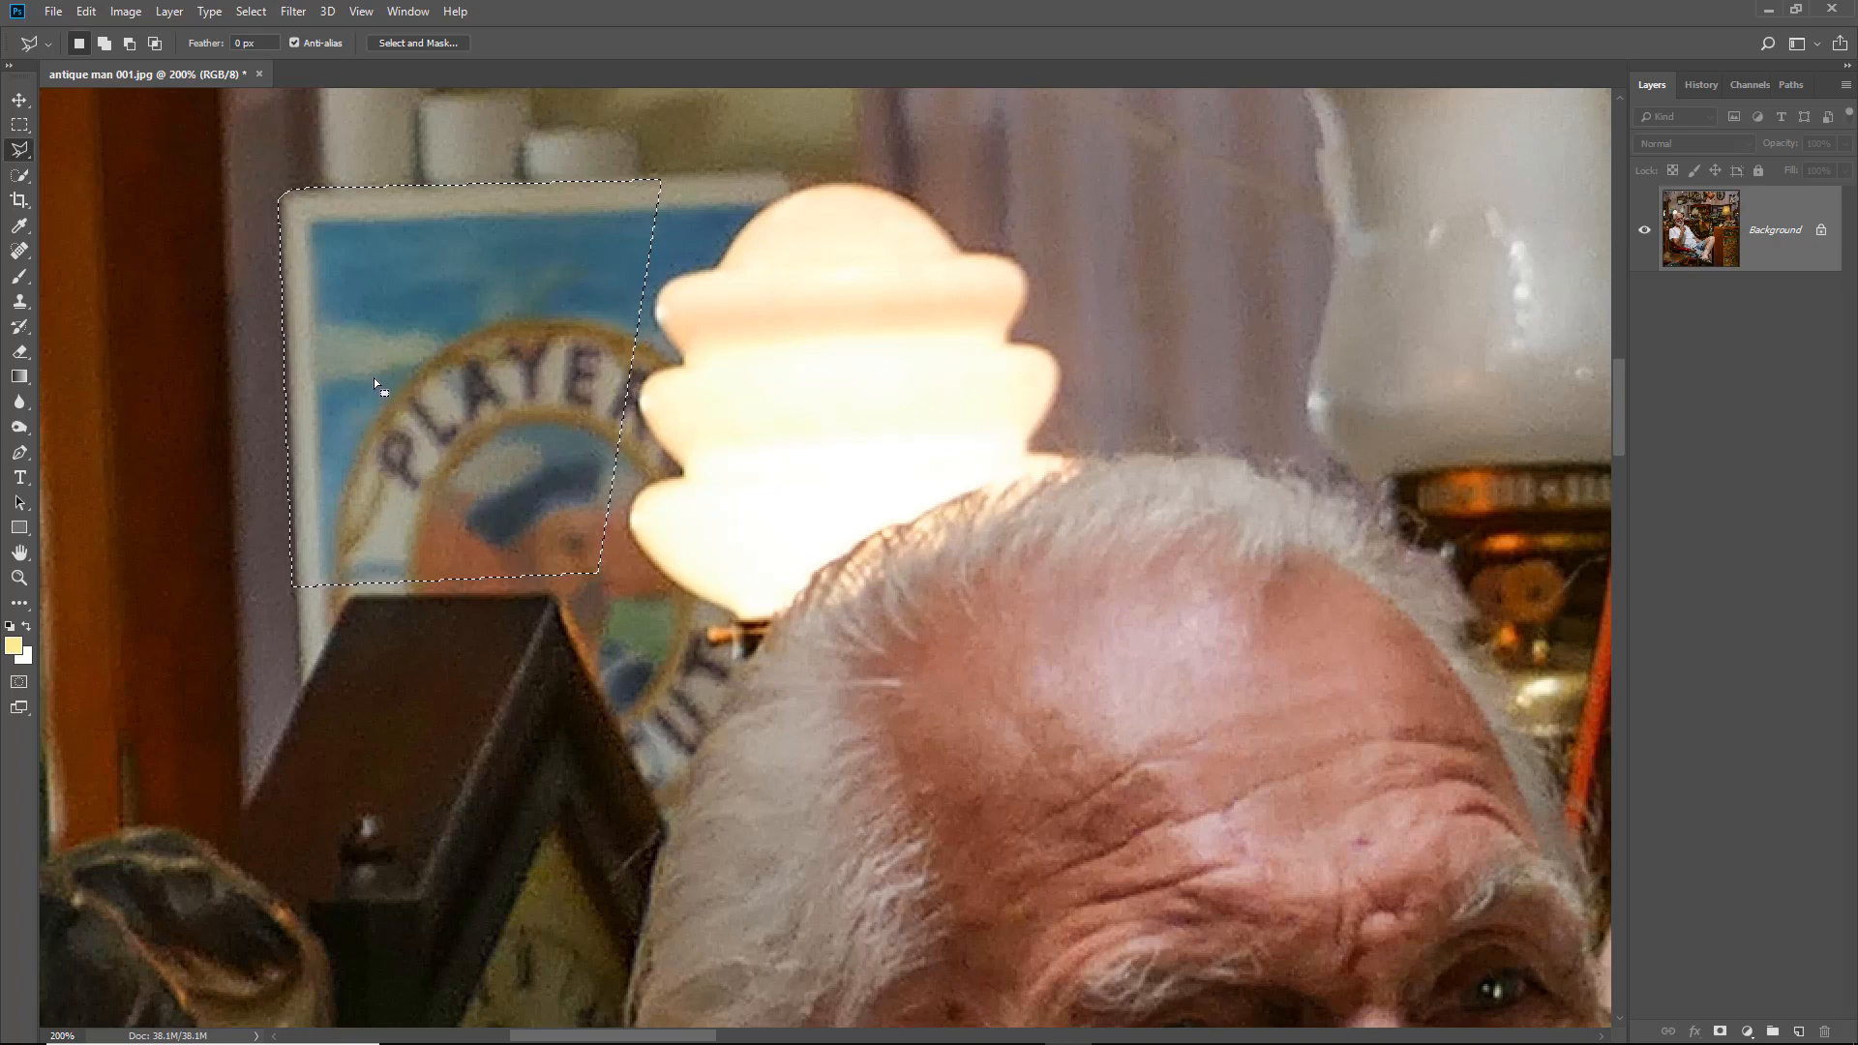
# Feather the poster selection by 3 px in Select and Mask and copy it to a new layer
pyautogui.click(418, 43)
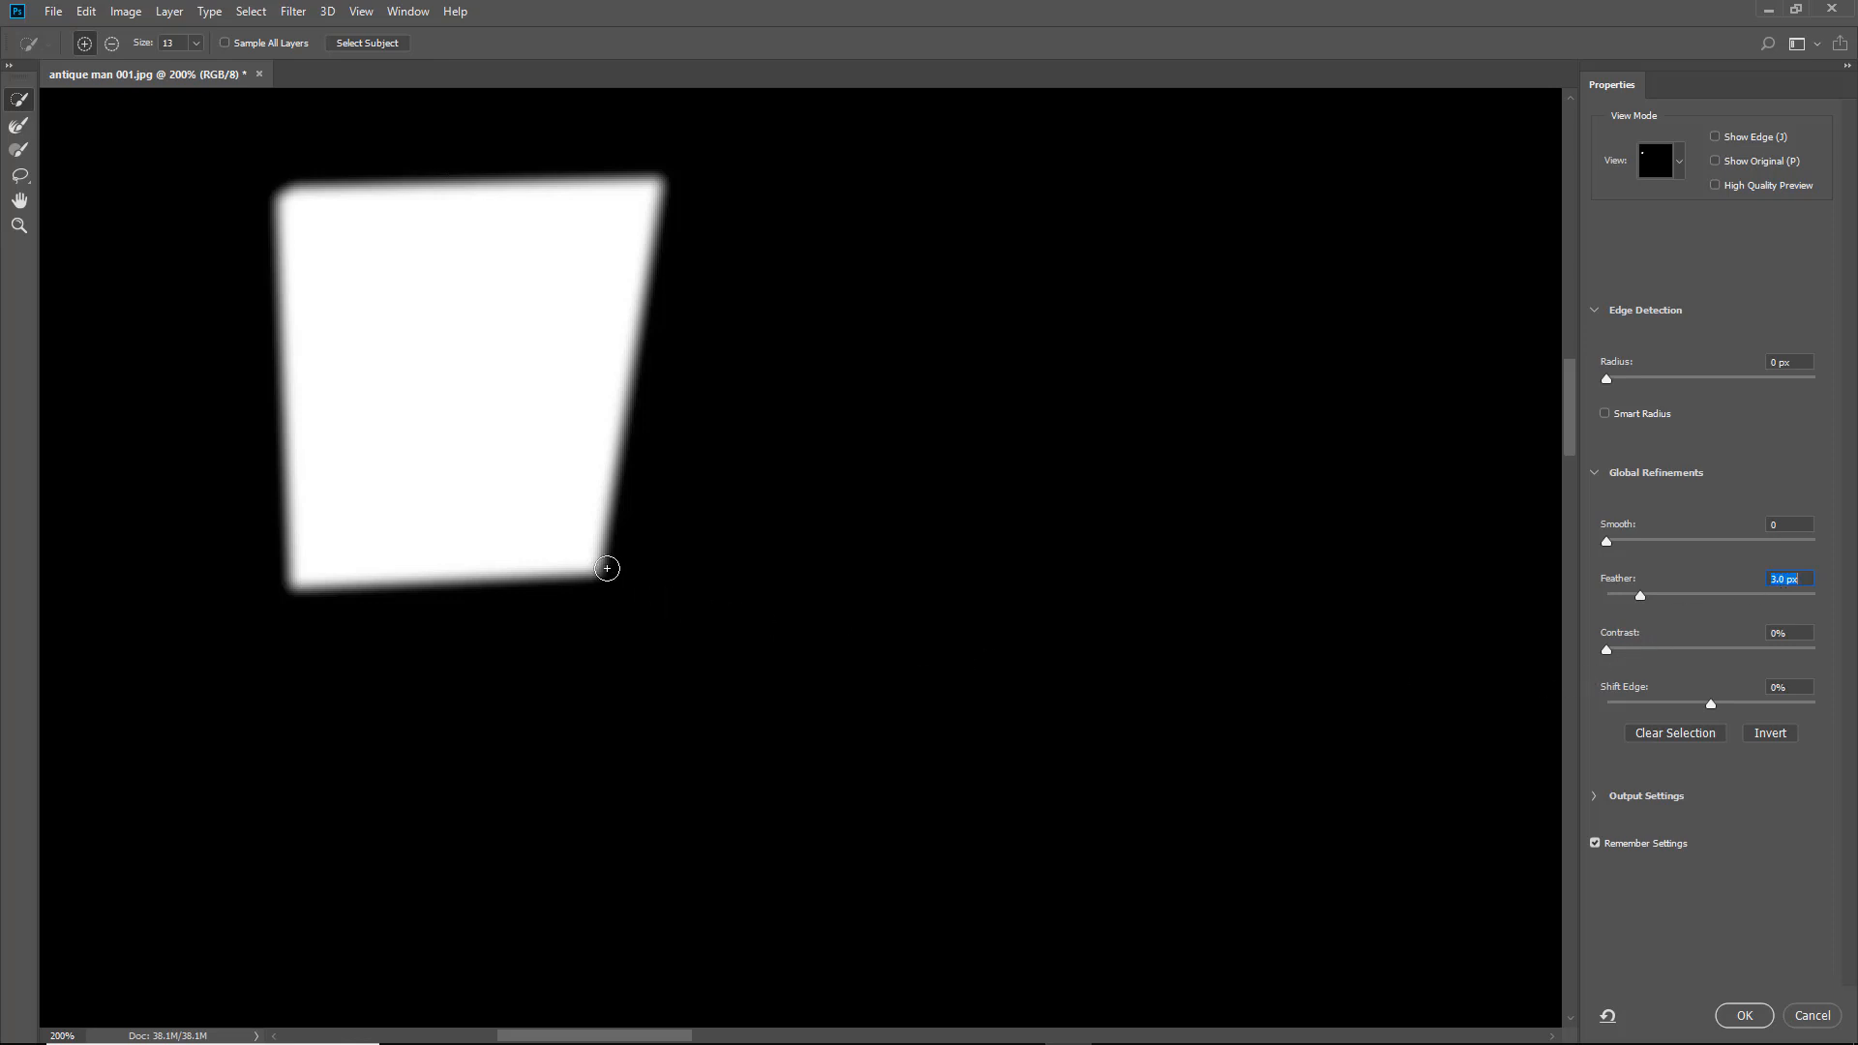
pyautogui.click(1743, 1016)
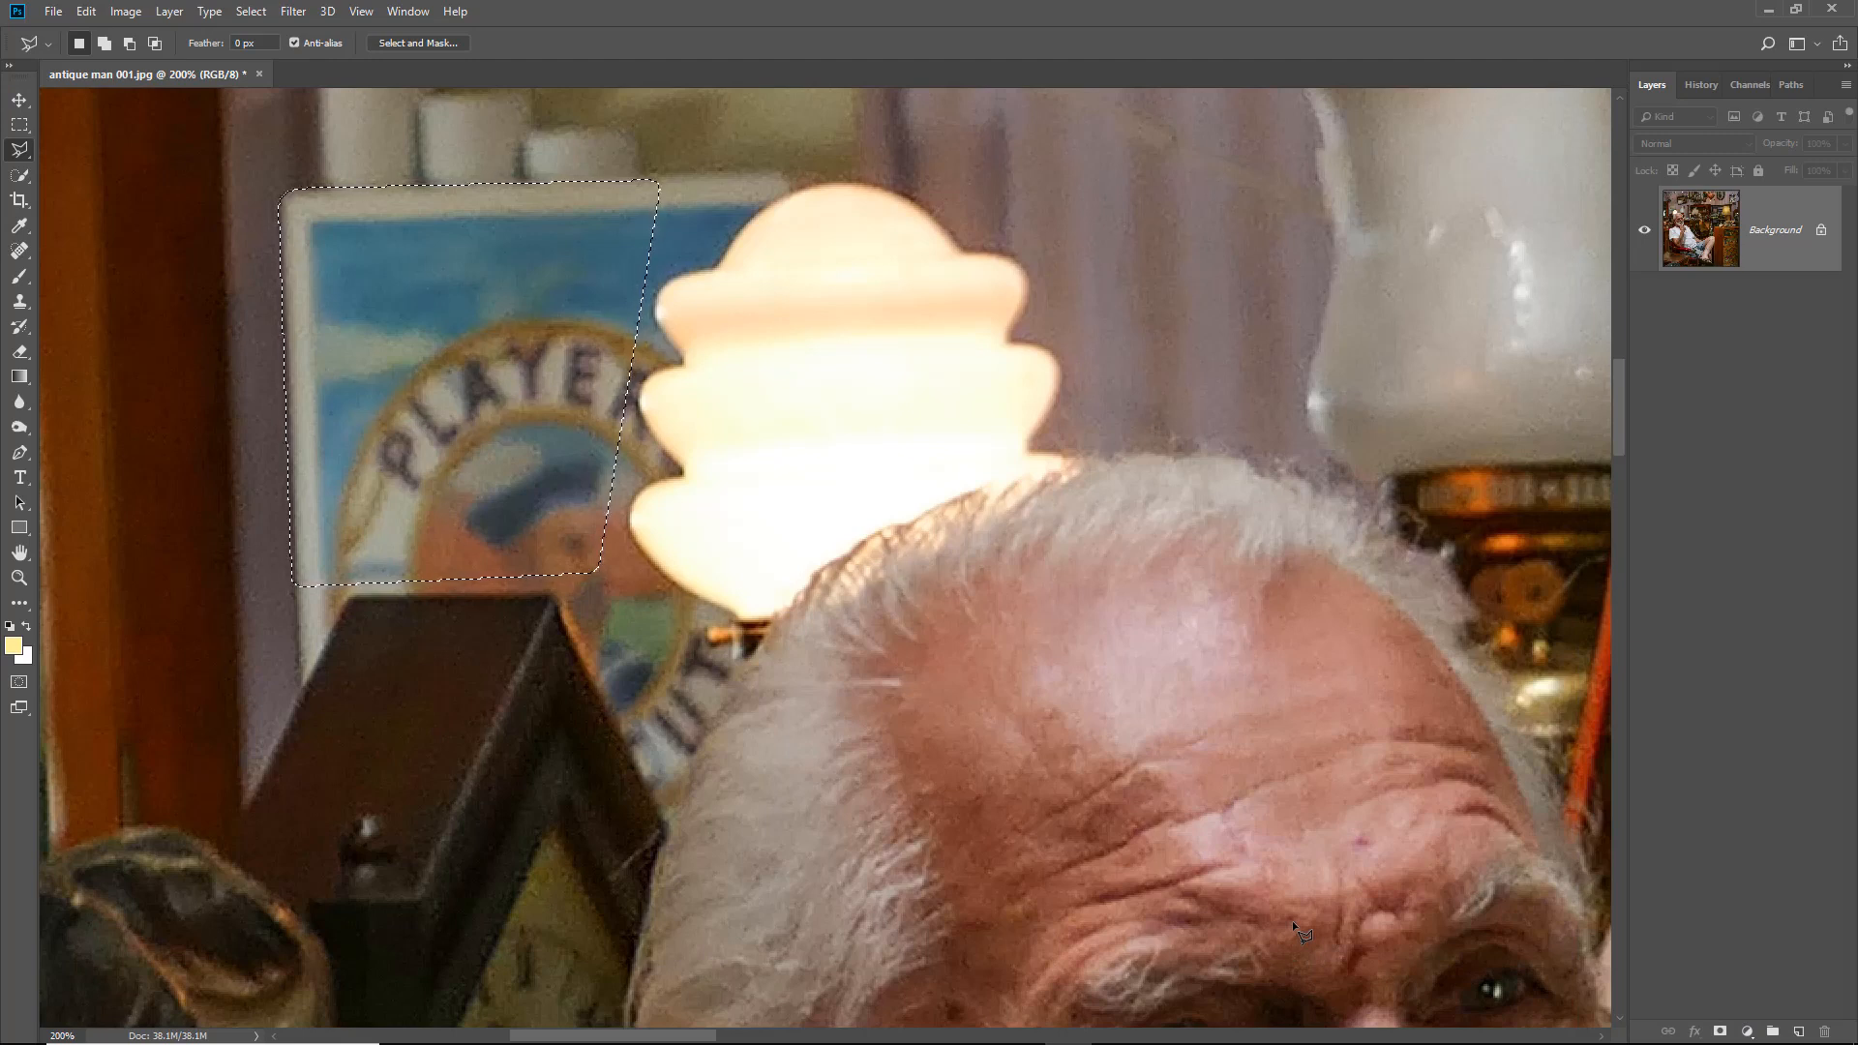
pyautogui.hotkey('ctrl', 'j')
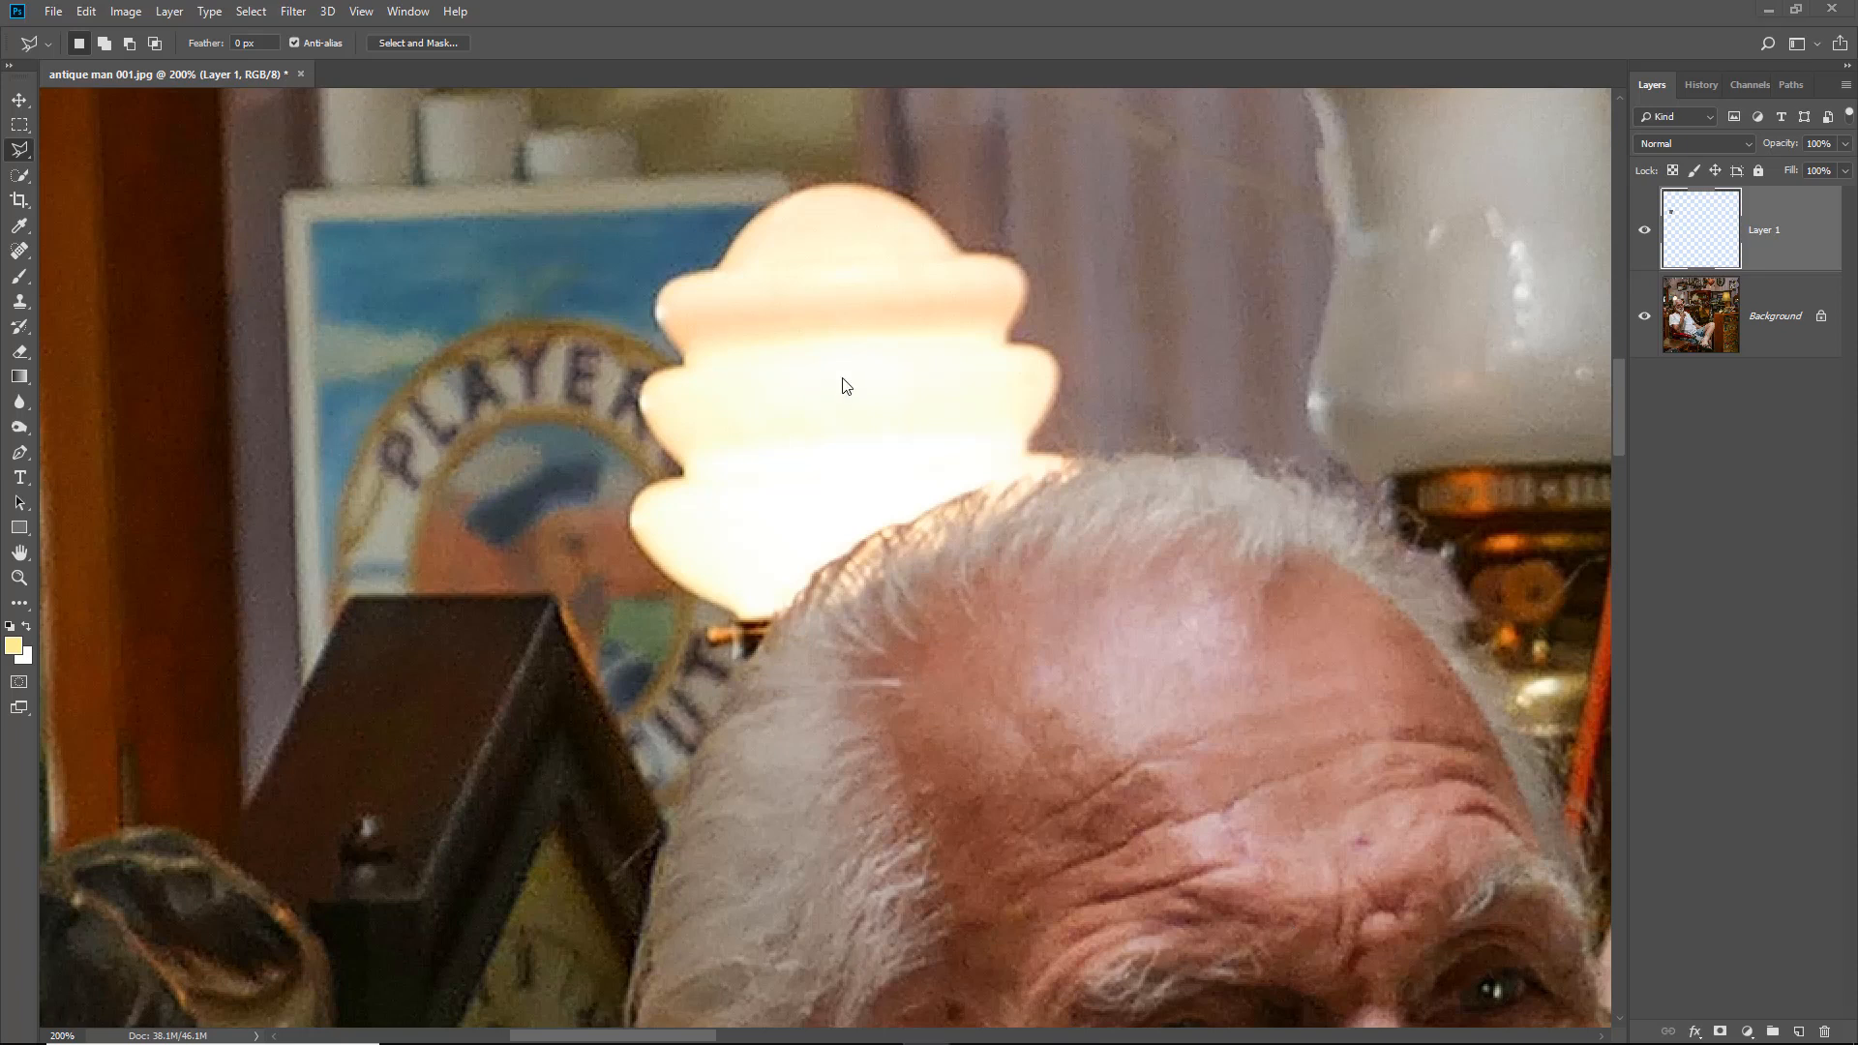
# Flip the copied poster piece horizontally and move it over the lit lamp behind the man's head
pyautogui.click(87, 13)
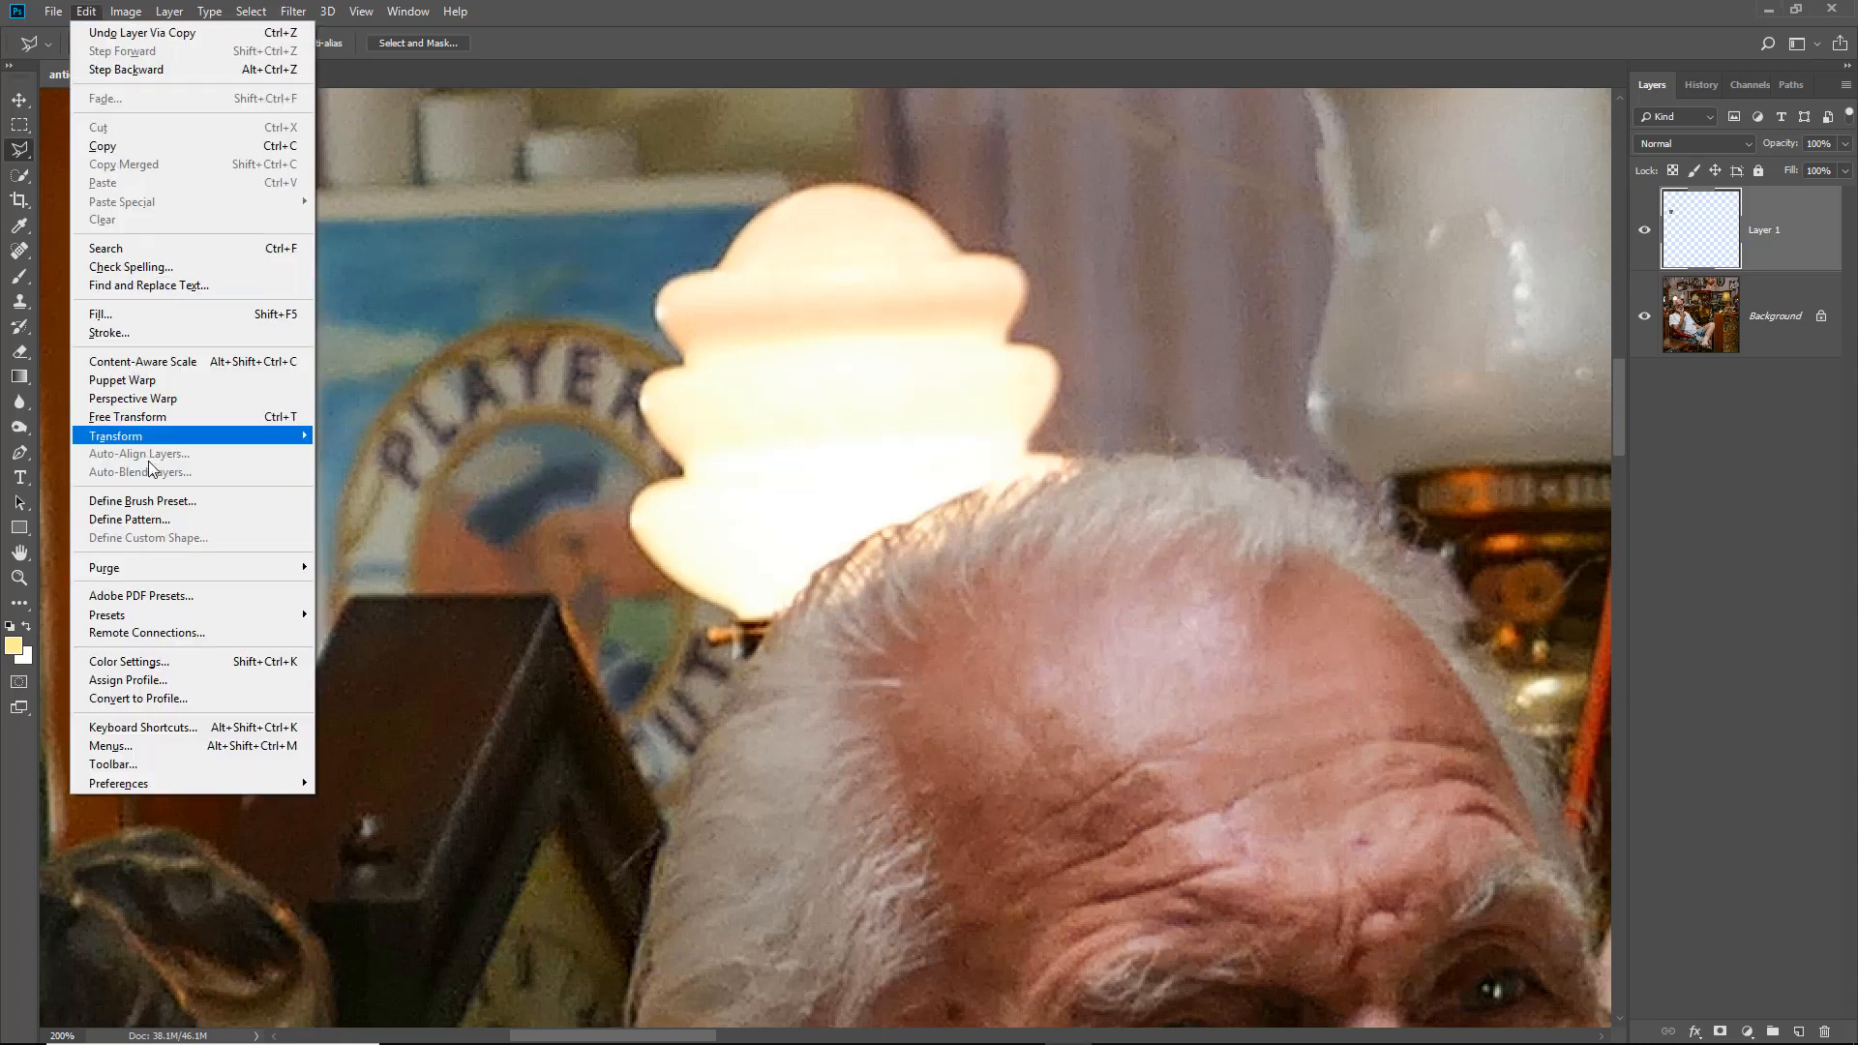
pyautogui.moveTo(142, 441)
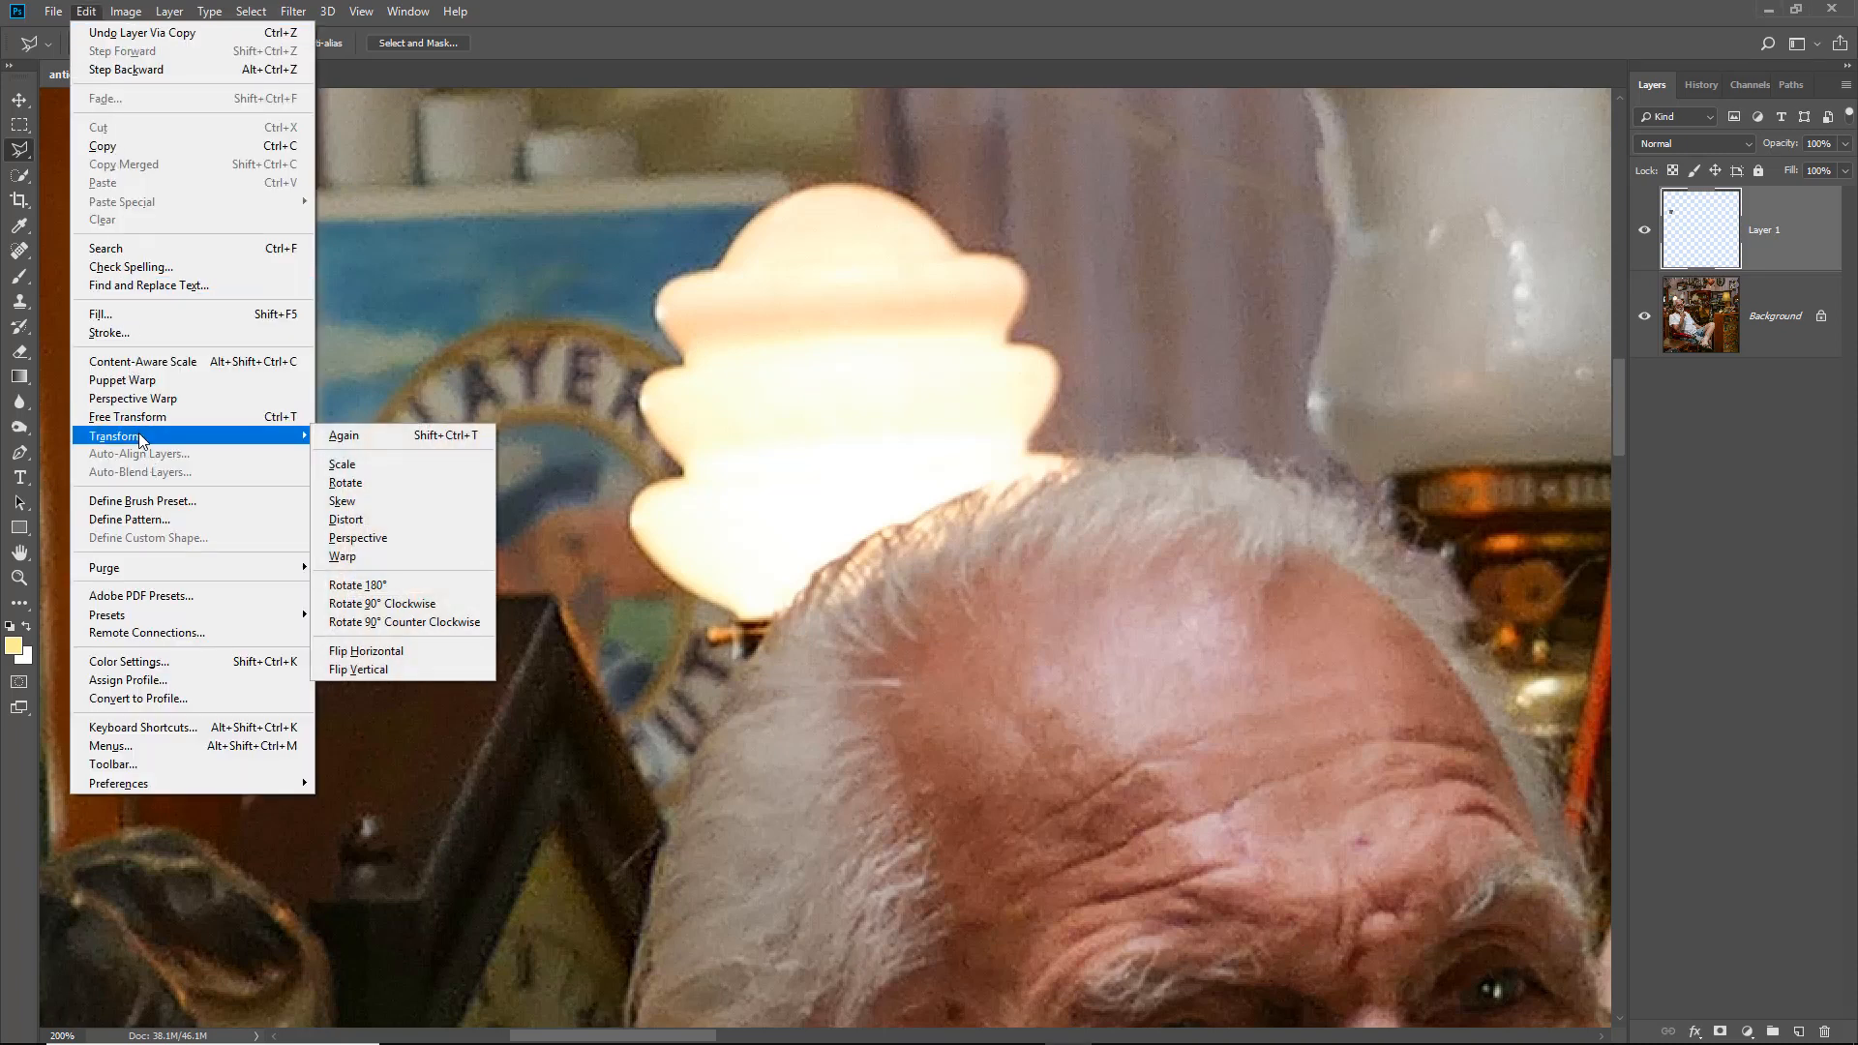
pyautogui.click(356, 655)
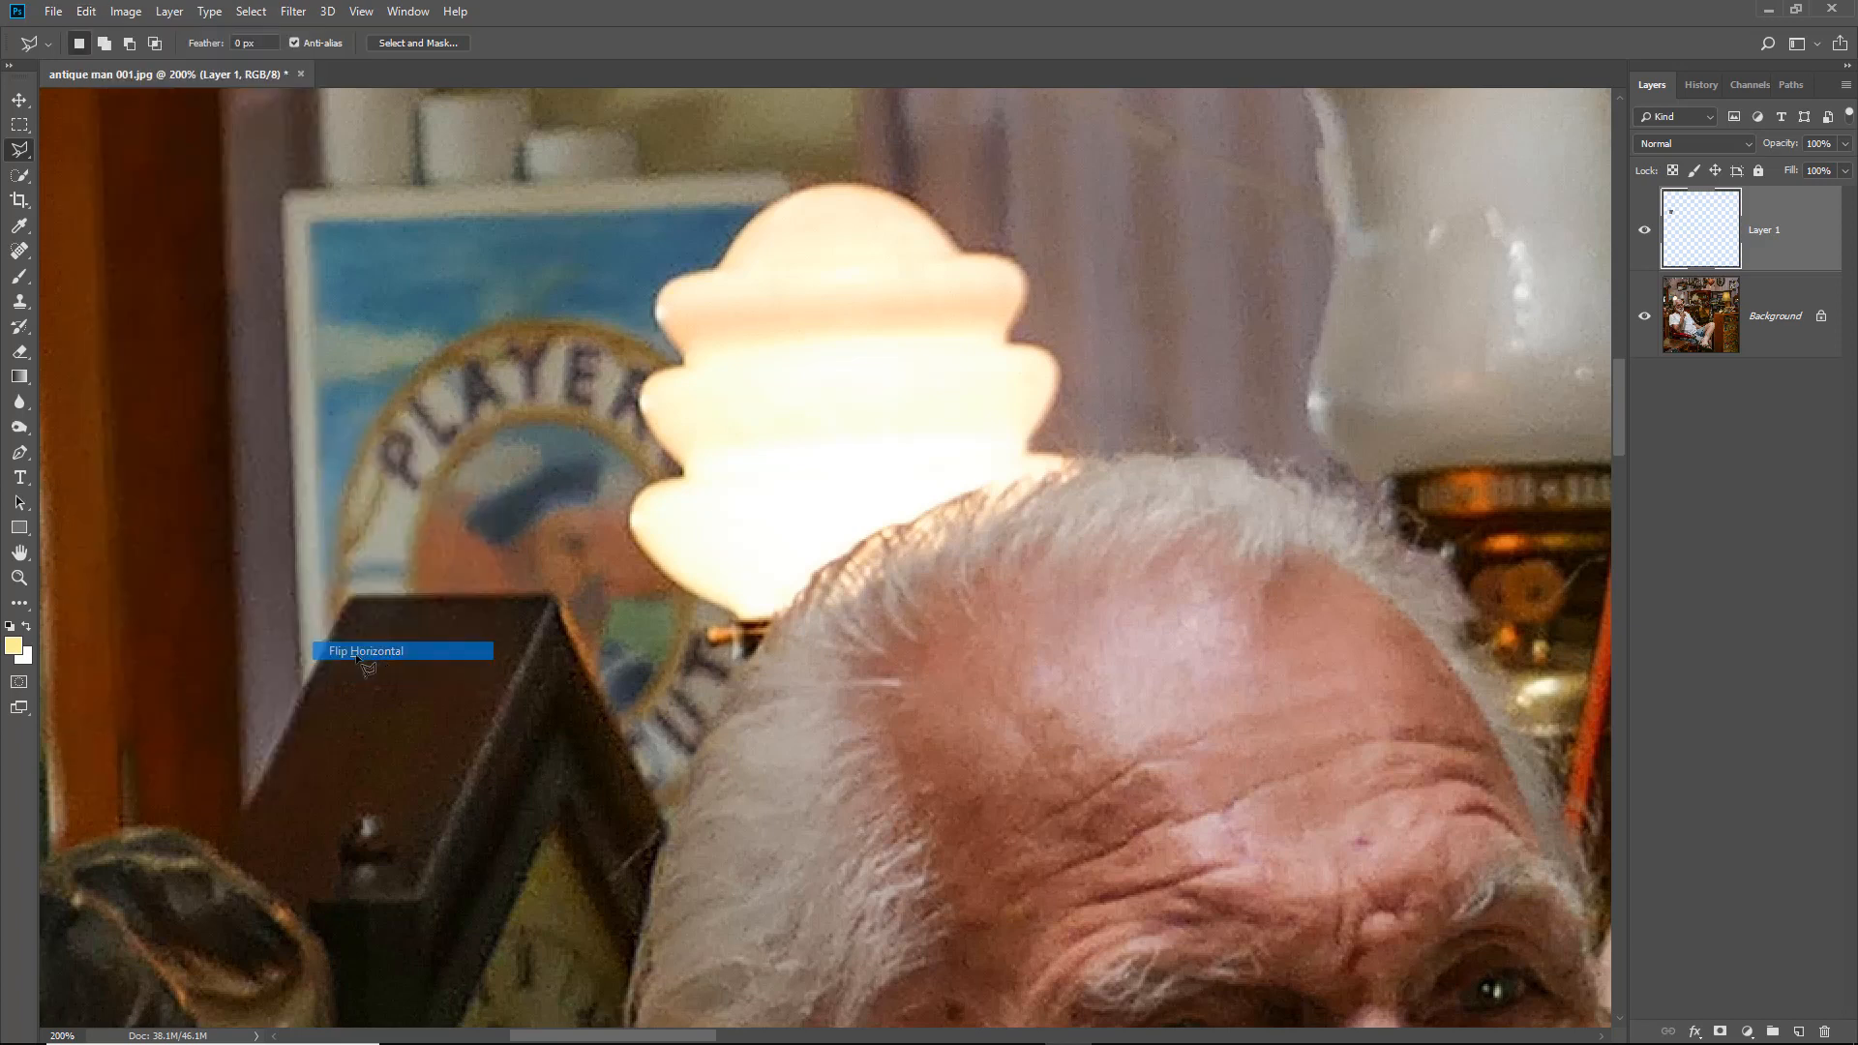
pyautogui.click(19, 100)
pyautogui.moveTo(421, 414)
pyautogui.mouseDown()
pyautogui.moveTo(668, 440)
pyautogui.moveTo(757, 421)
pyautogui.moveTo(581, 455)
pyautogui.moveTo(562, 496)
pyautogui.moveTo(578, 463)
pyautogui.mouseUp()
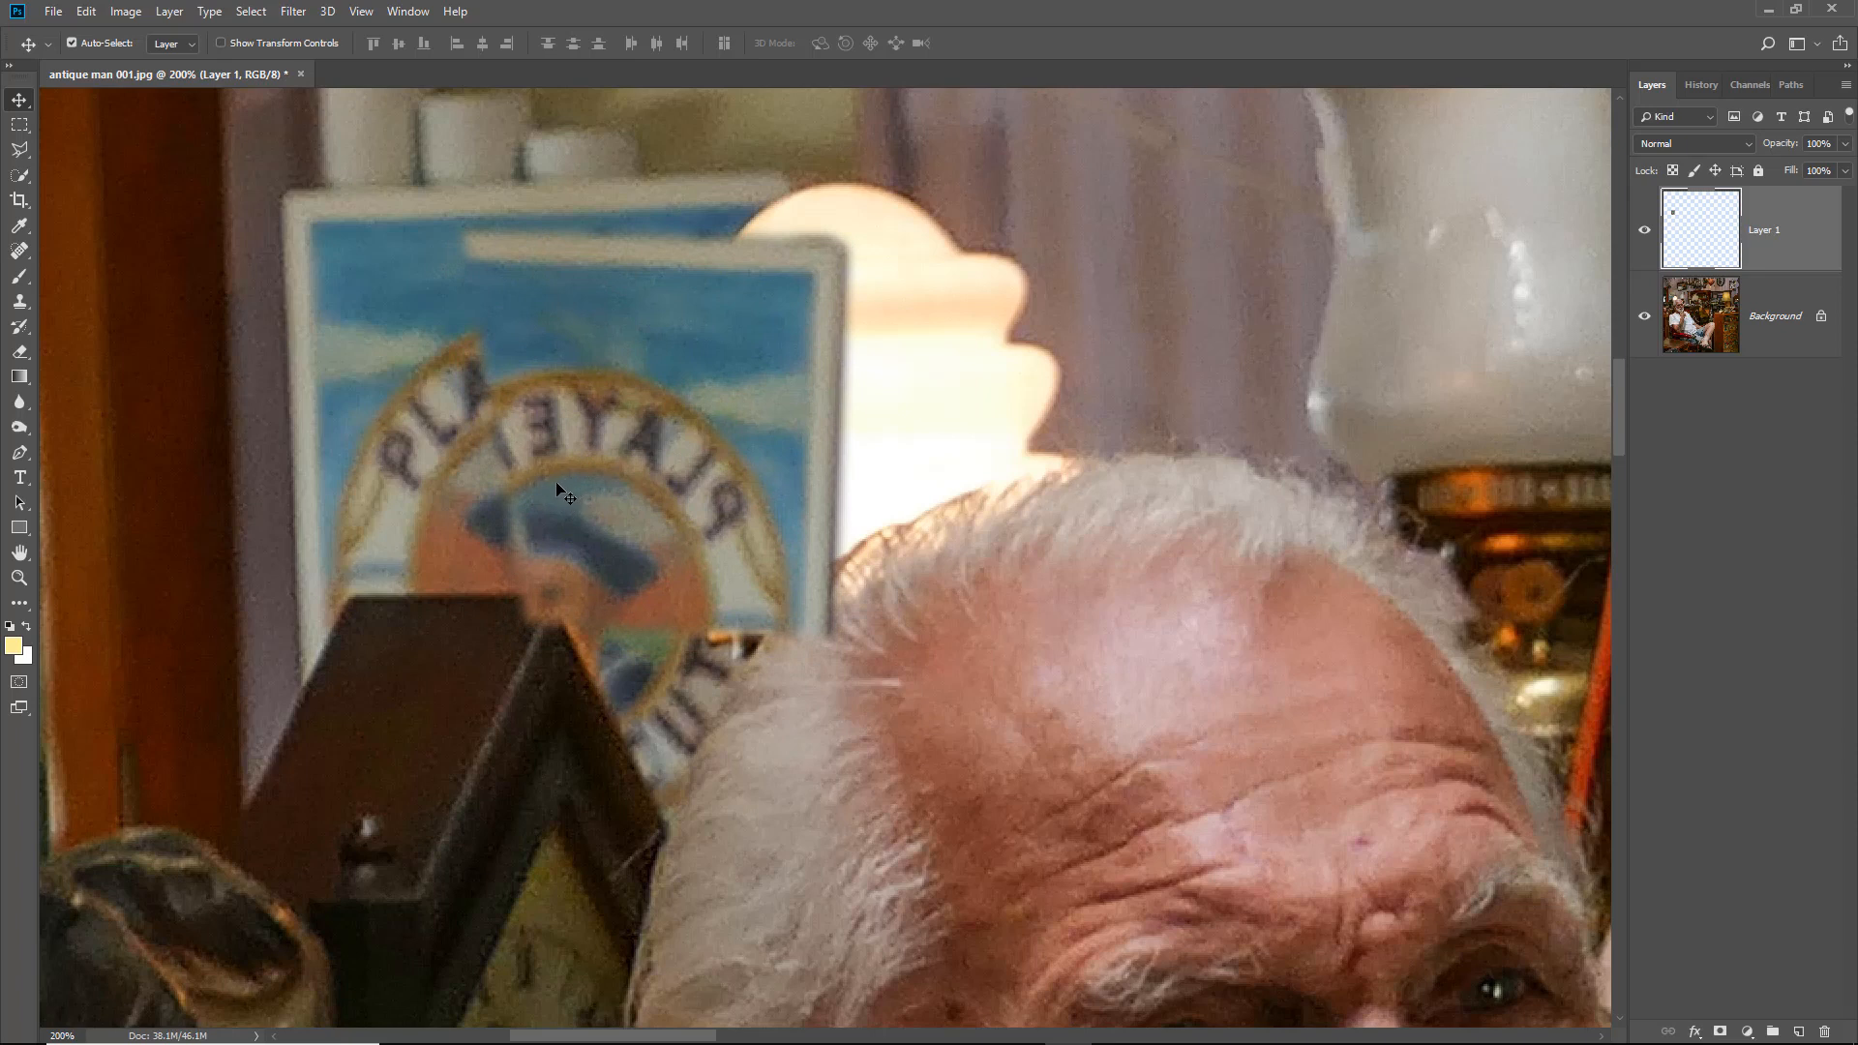
# Rotate the poster piece about -4.4° and reposition it so its frame and lettering ring continue the original poster
pyautogui.press('ctrl')
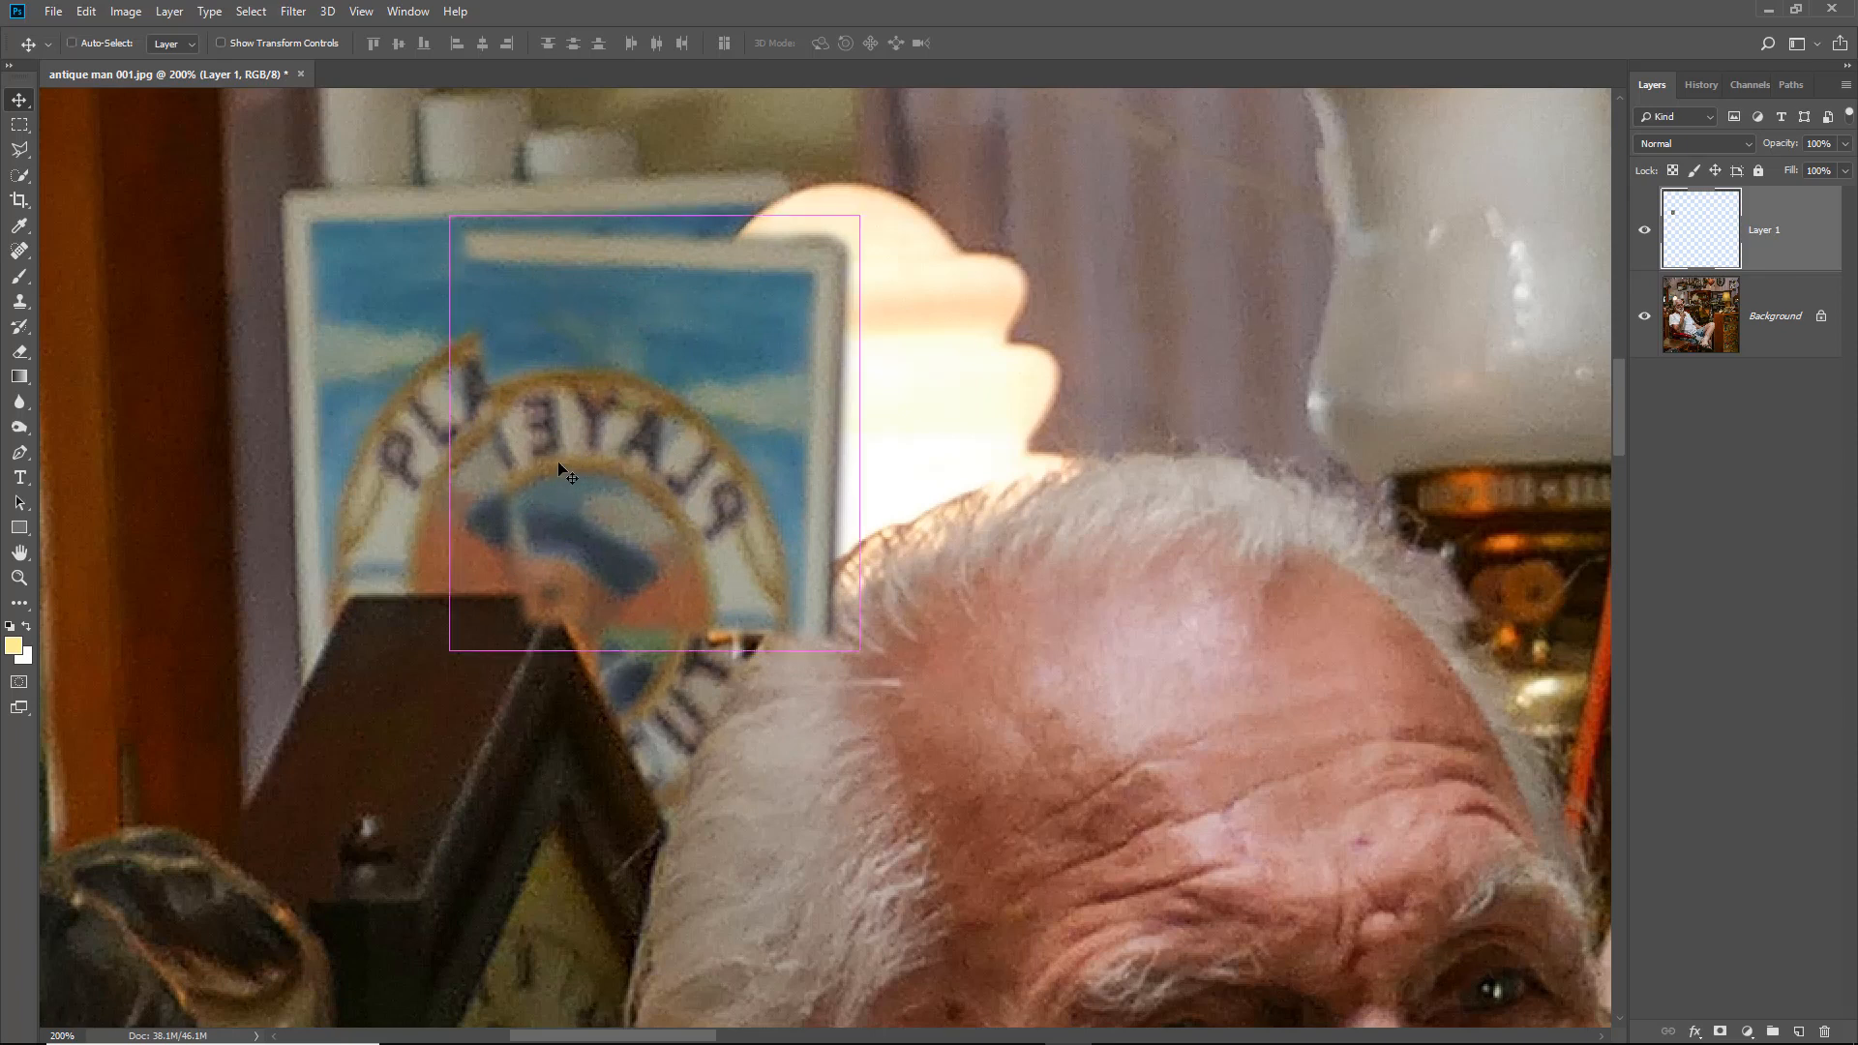
pyautogui.hotkey('ctrl', 't')
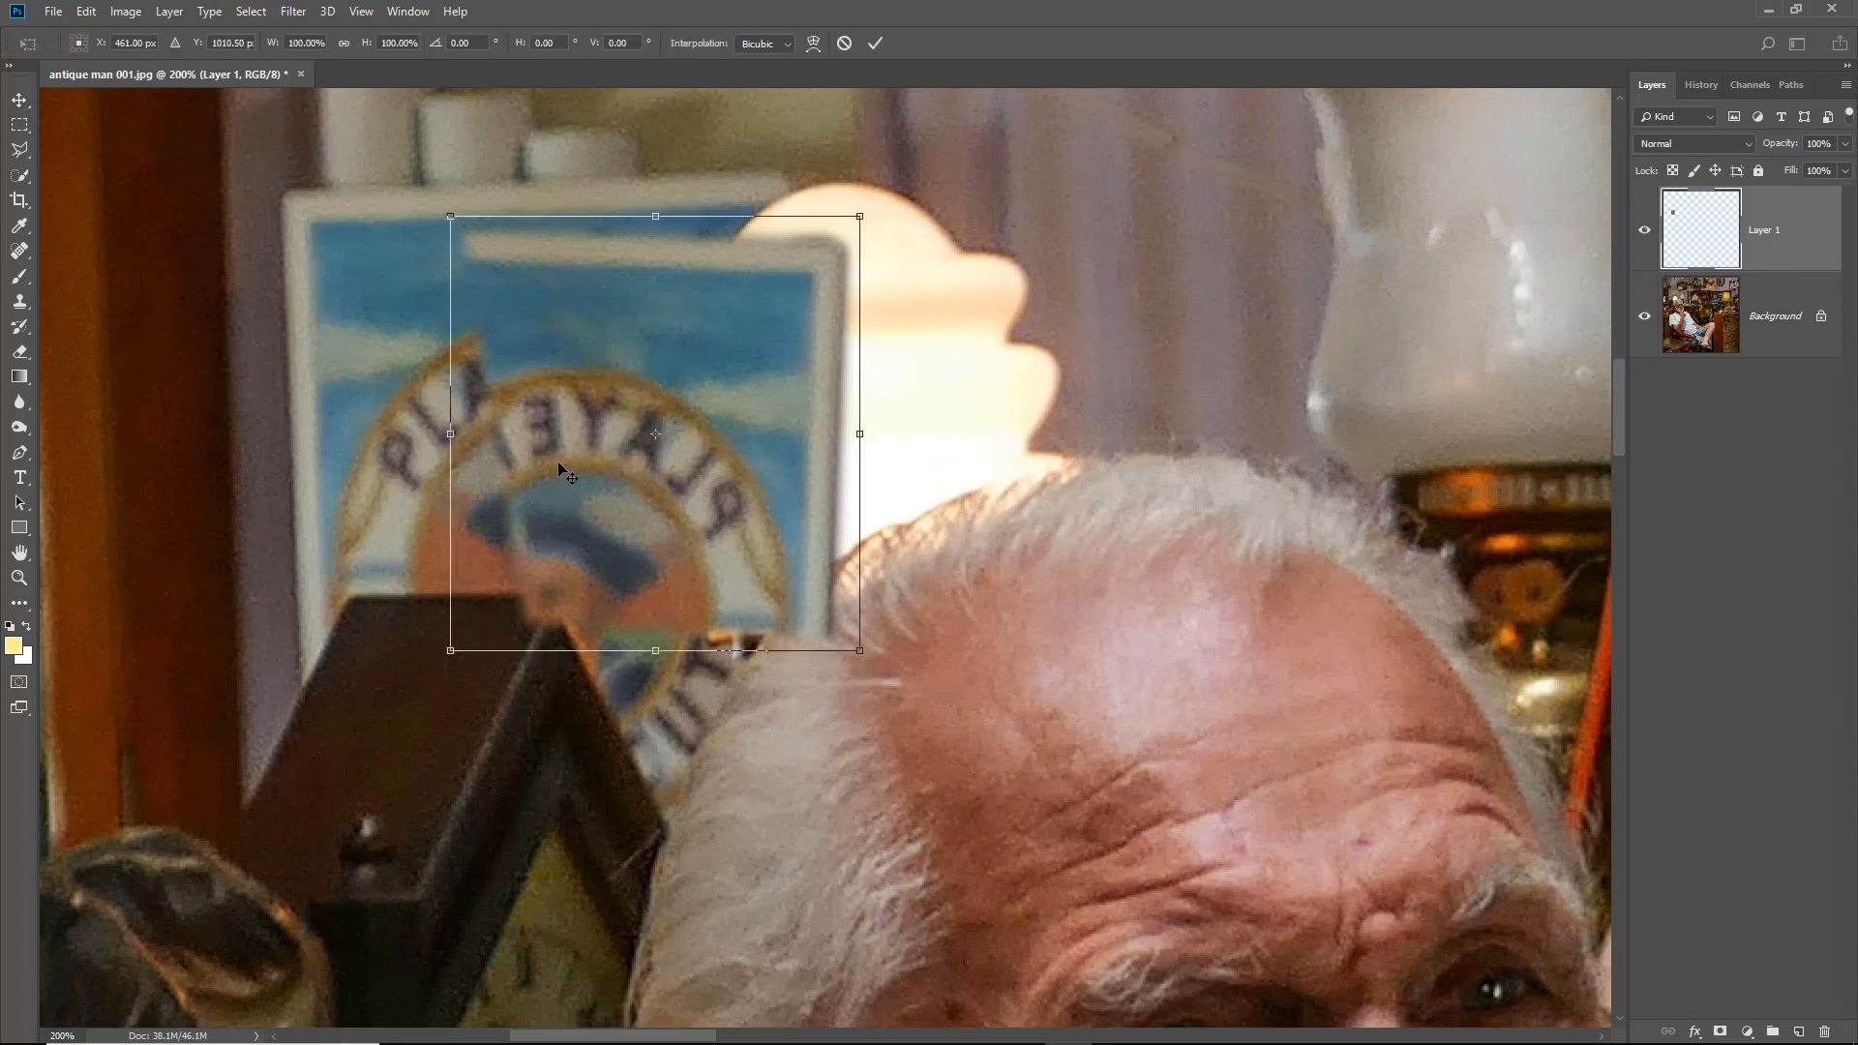
pyautogui.moveTo(884, 434); pyautogui.dragTo(882, 419)
pyautogui.moveTo(691, 451); pyautogui.dragTo(735, 392)
pyautogui.moveTo(661, 455)
pyautogui.mouseDown()
pyautogui.moveTo(750, 454)
pyautogui.moveTo(417, 451)
pyautogui.moveTo(703, 465)
pyautogui.moveTo(691, 438)
pyautogui.moveTo(467, 495)
pyautogui.moveTo(642, 456)
pyautogui.moveTo(656, 472)
pyautogui.moveTo(655, 453)
pyautogui.mouseUp()
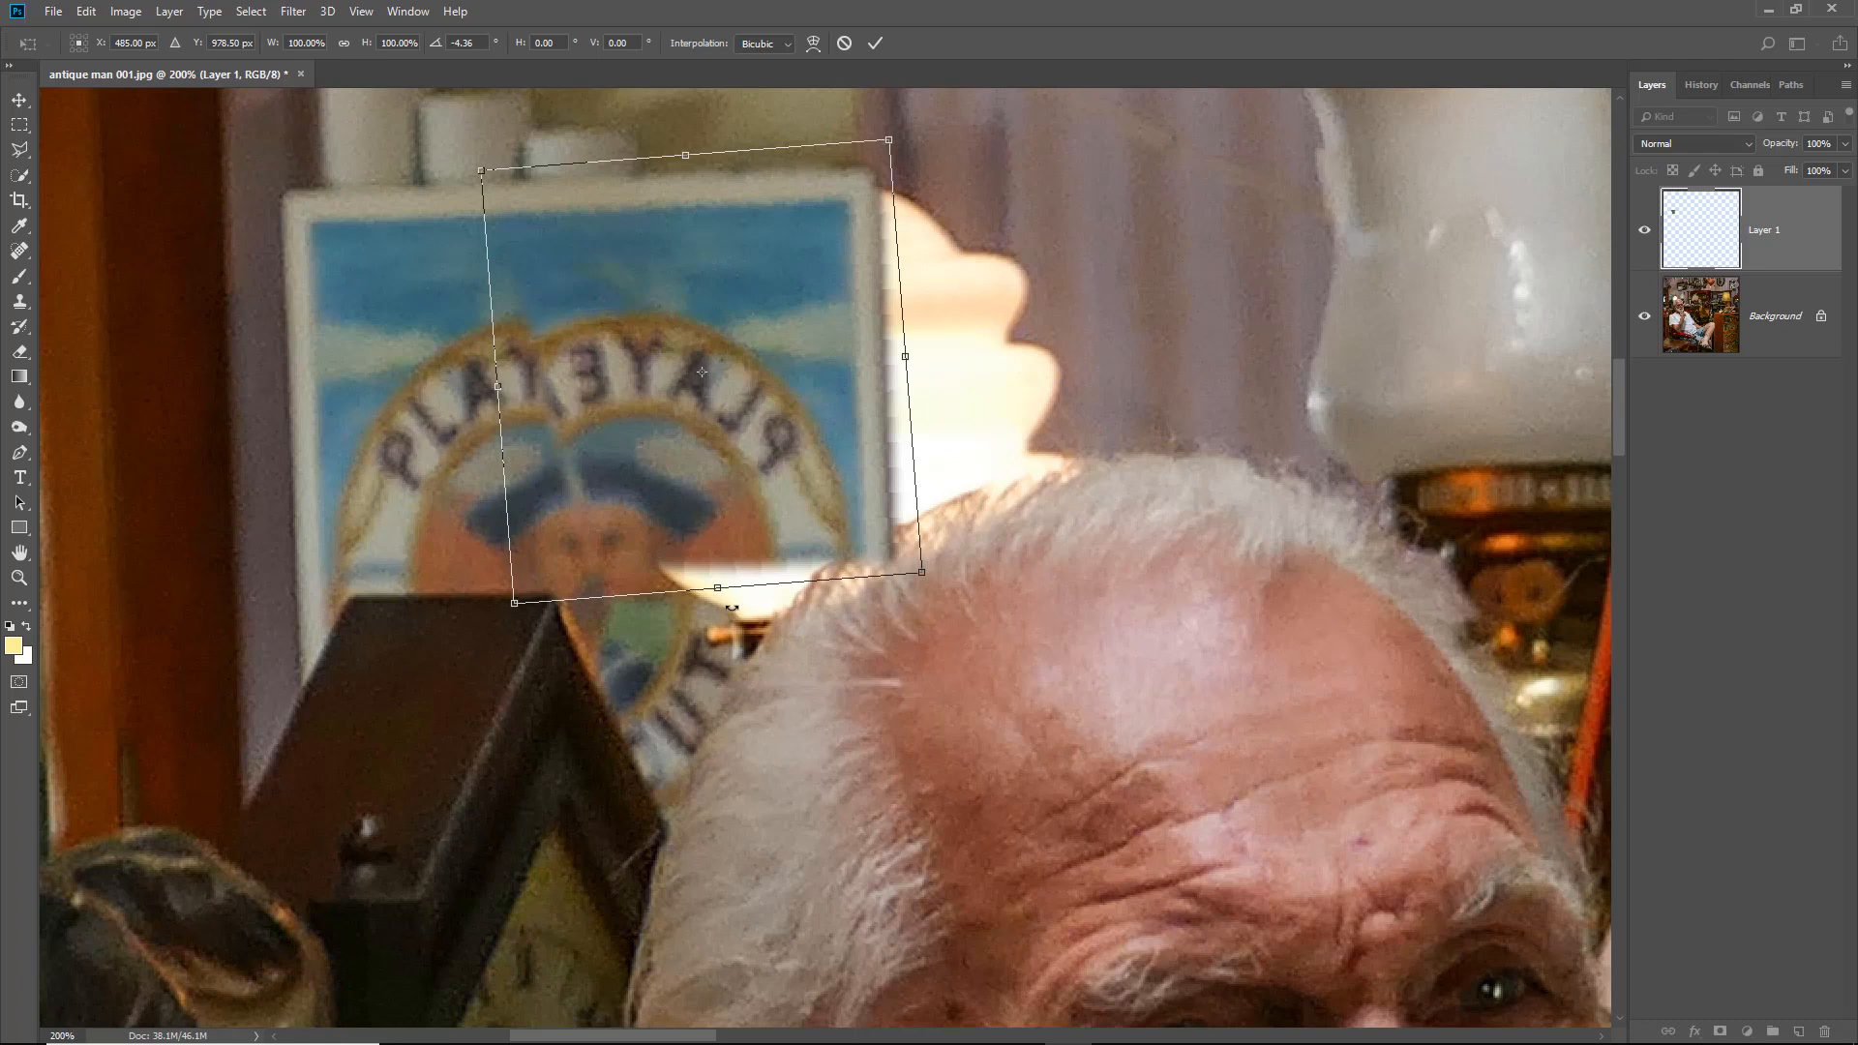
pyautogui.click(875, 44)
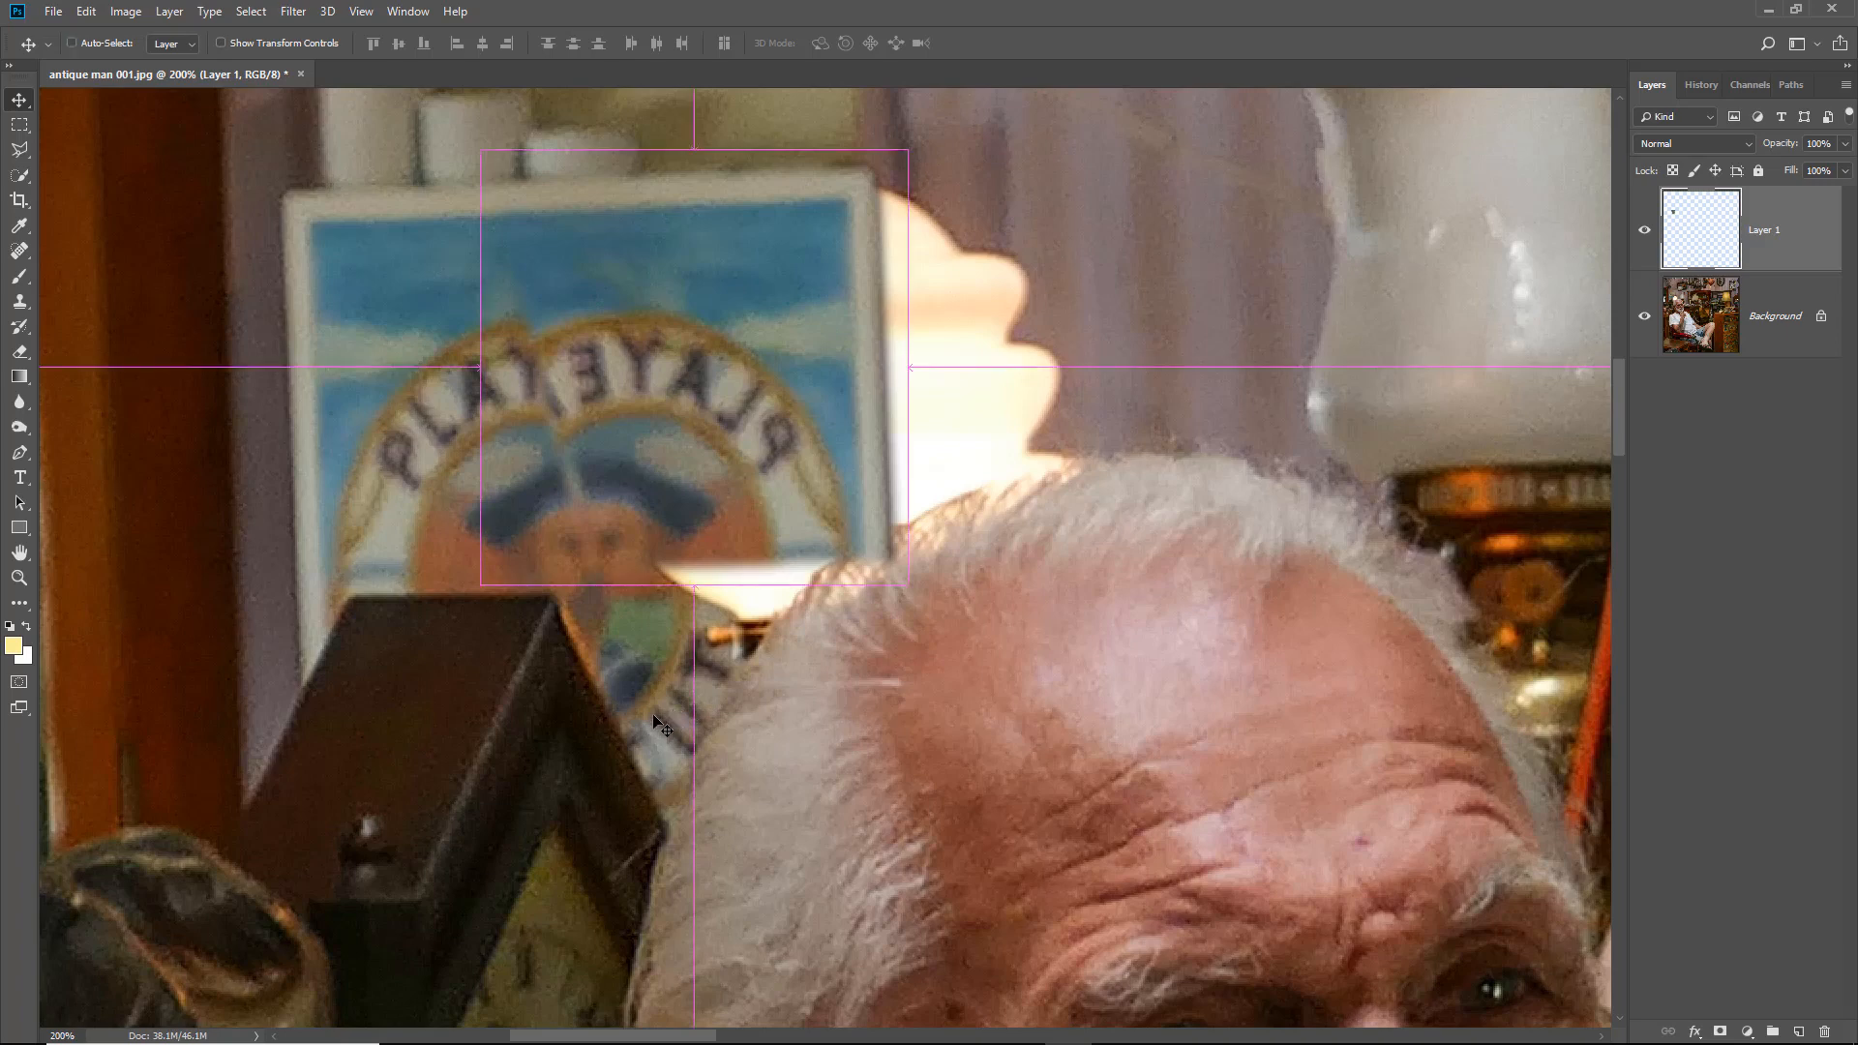
# Erase the poster piece where it overlaps the man's hairline with a small Eraser brush and flatten the image
pyautogui.hotkey('ctrl', '0')
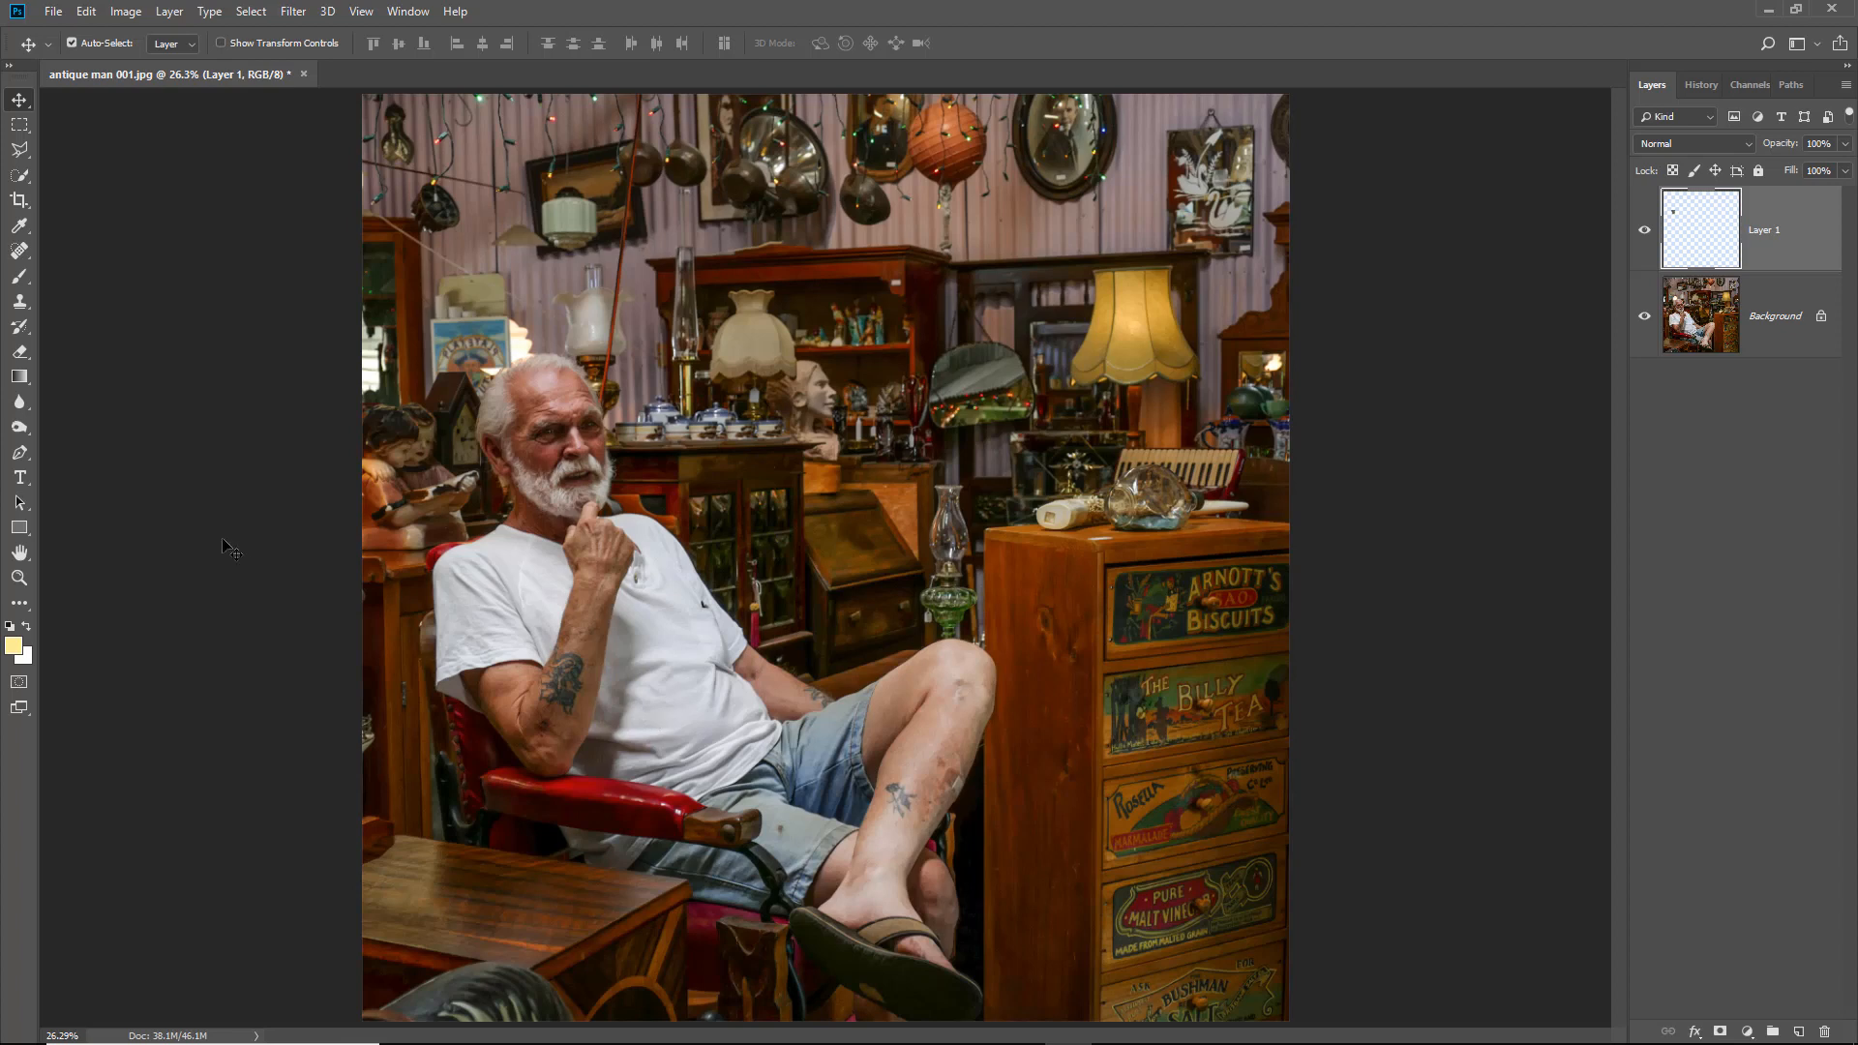
pyautogui.click(20, 581)
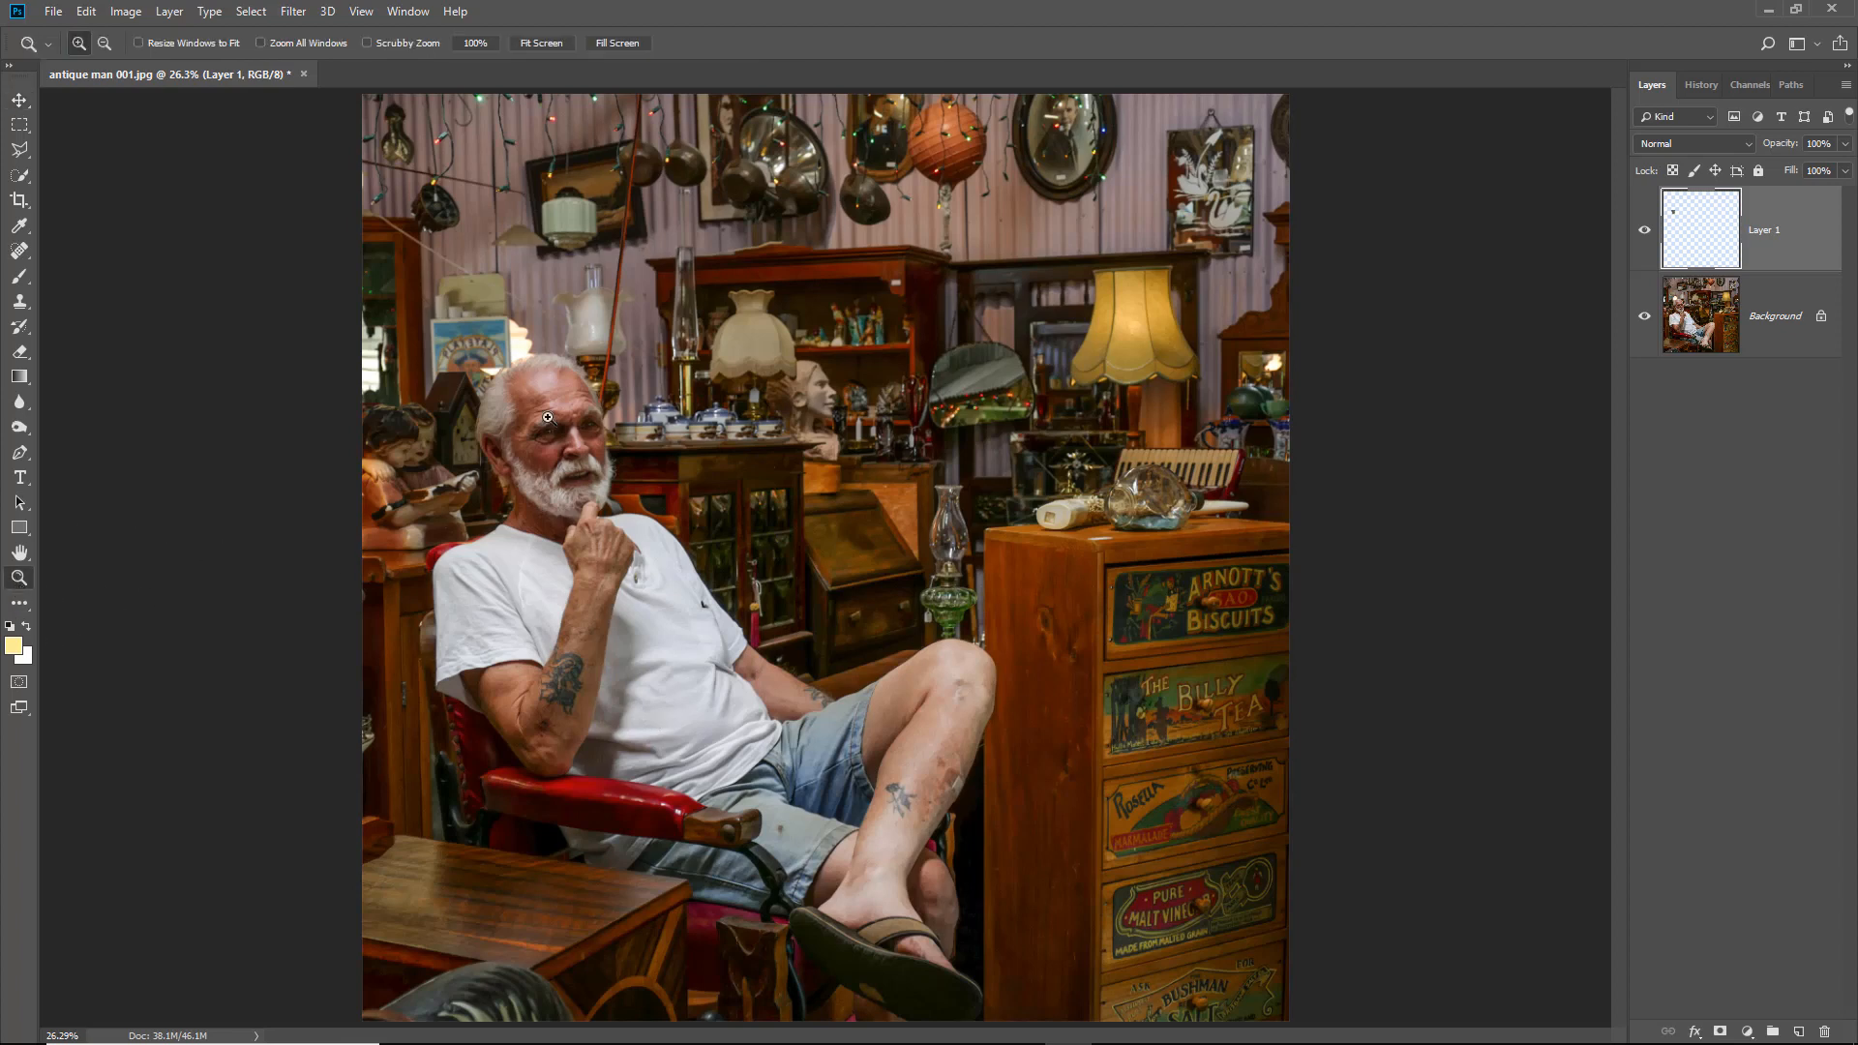
pyautogui.moveTo(401, 274); pyautogui.dragTo(641, 507)
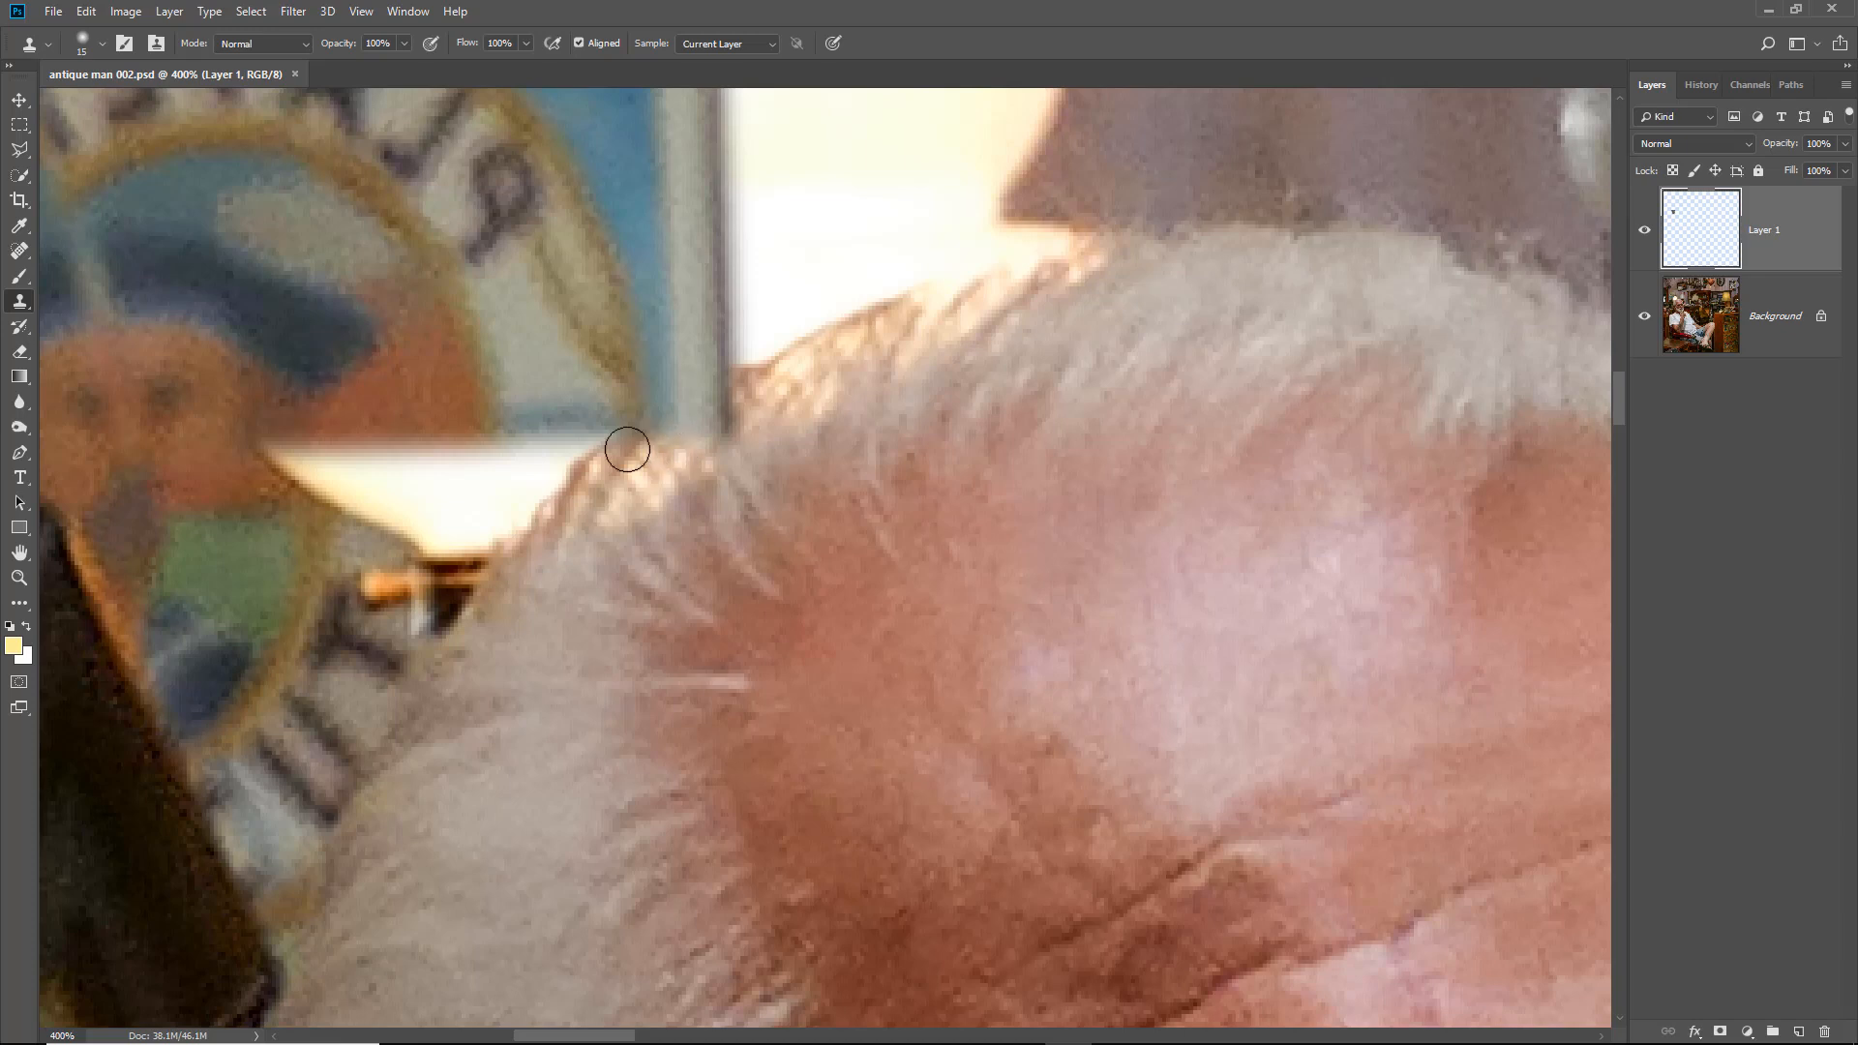
pyautogui.click(21, 351)
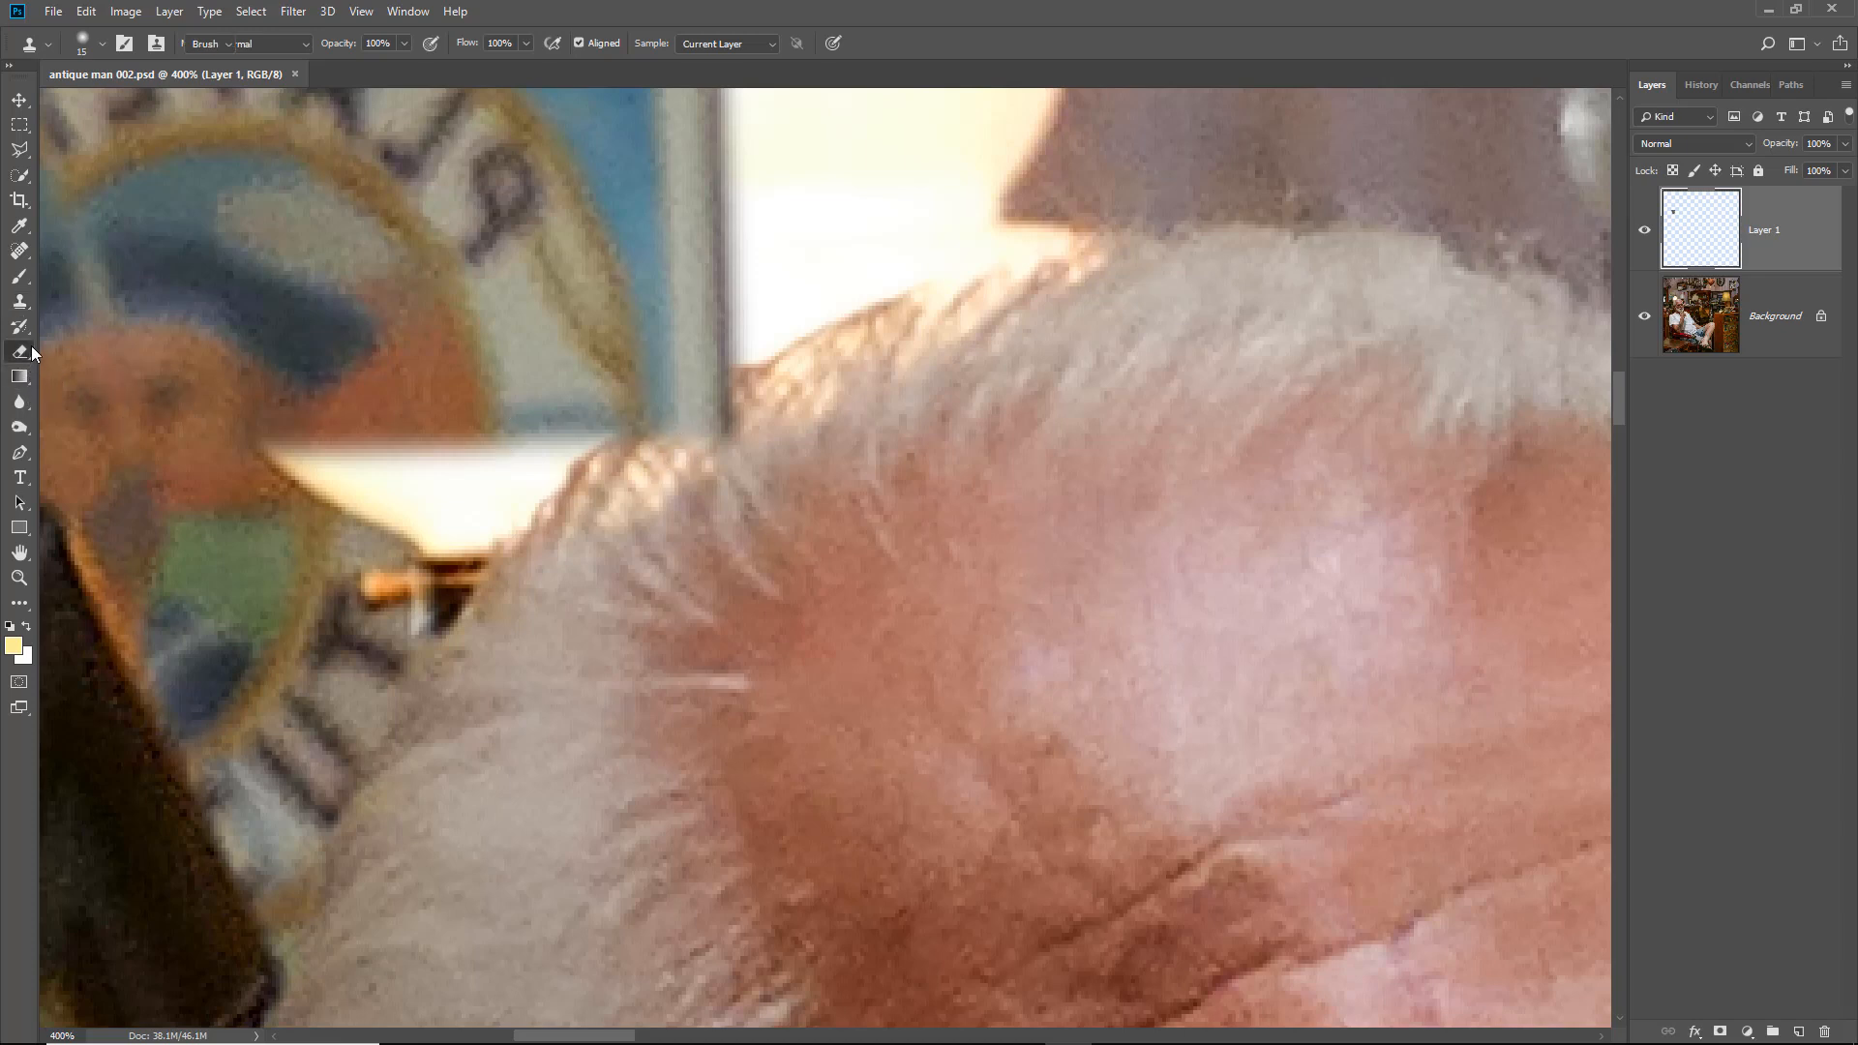
pyautogui.click(73, 351)
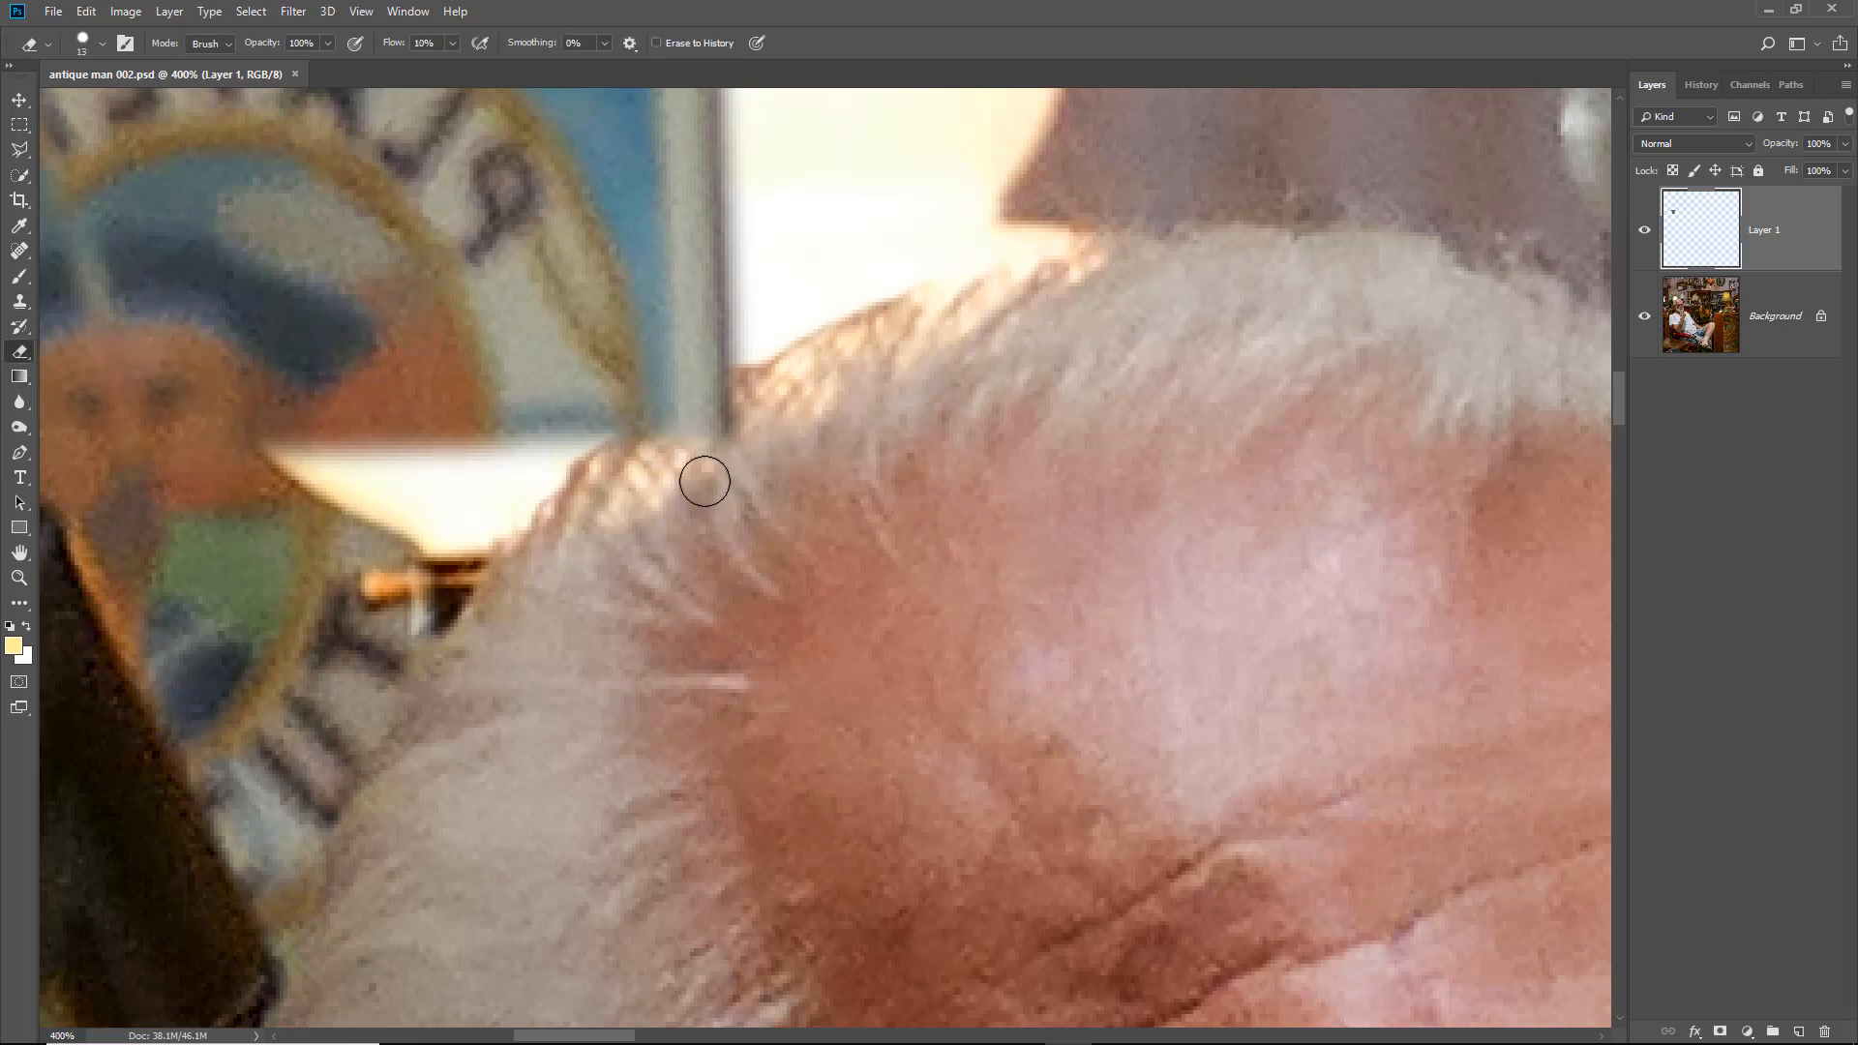
pyautogui.press('[')
pyautogui.press('[')
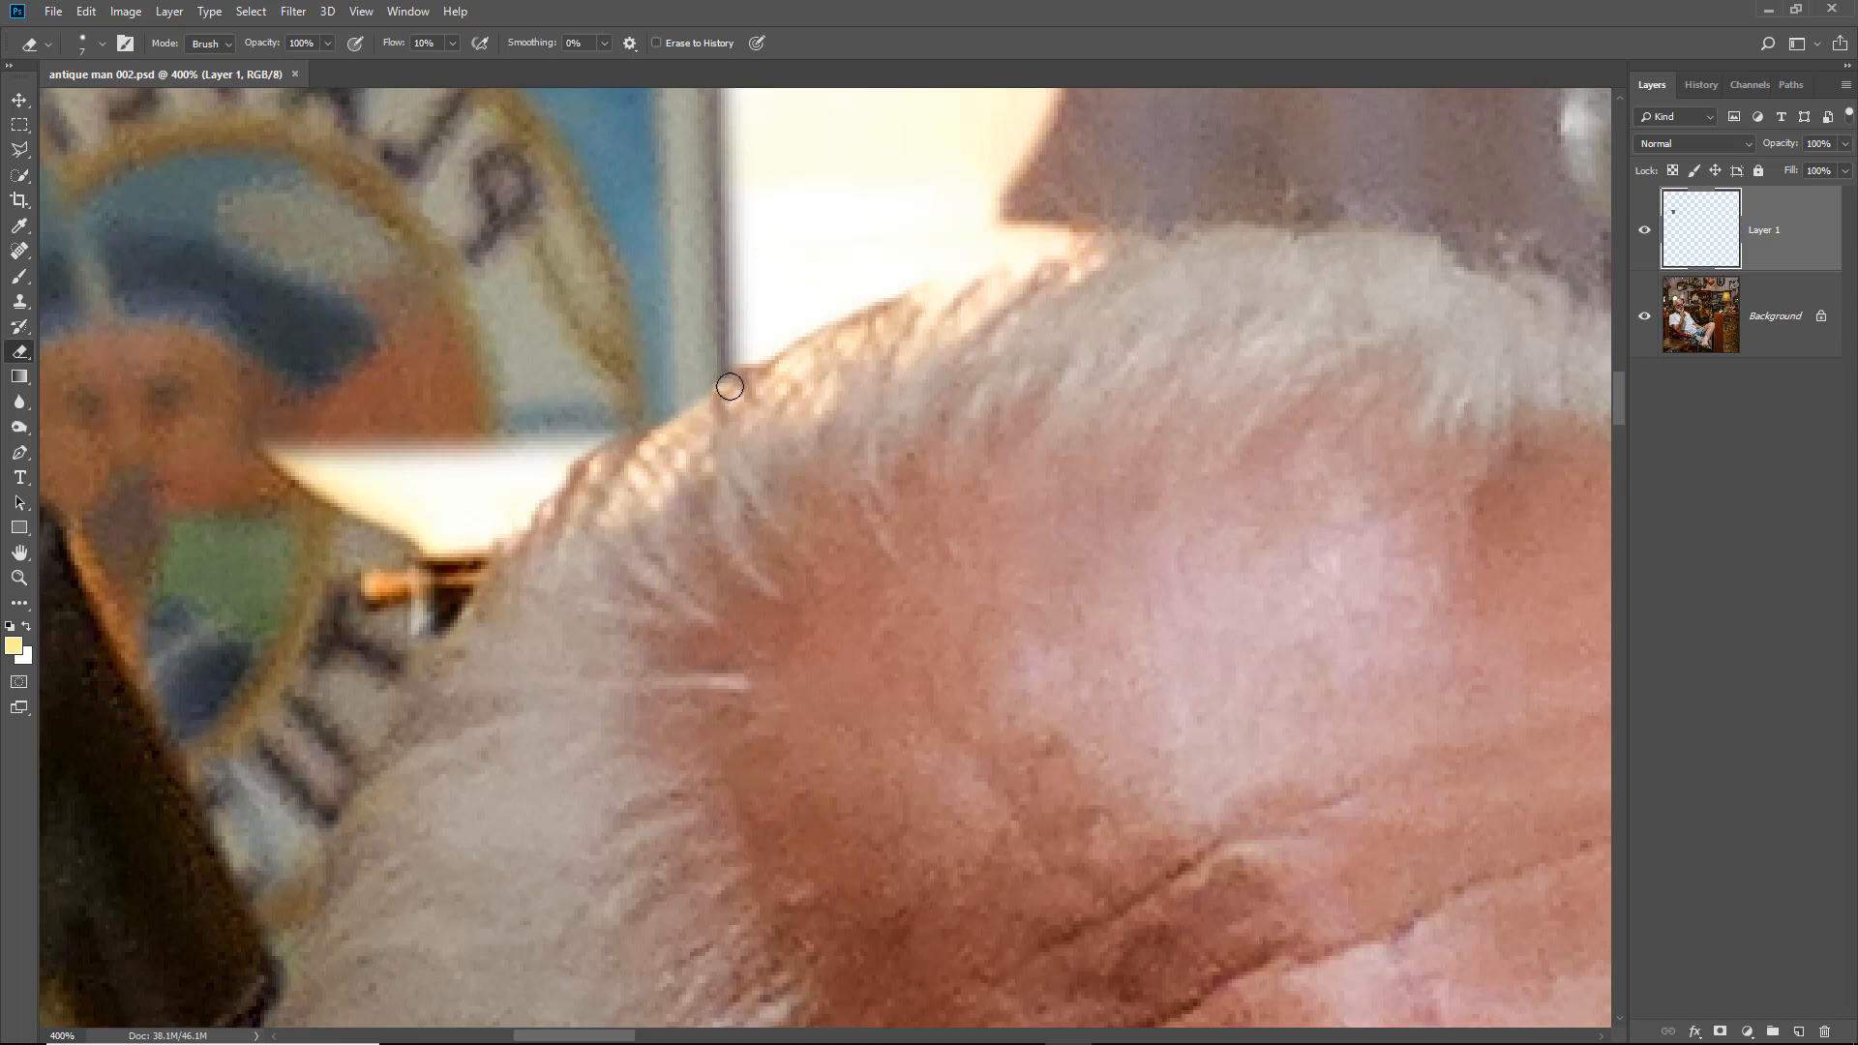
pyautogui.moveTo(703, 430); pyautogui.dragTo(661, 488)
pyautogui.click(1847, 89)
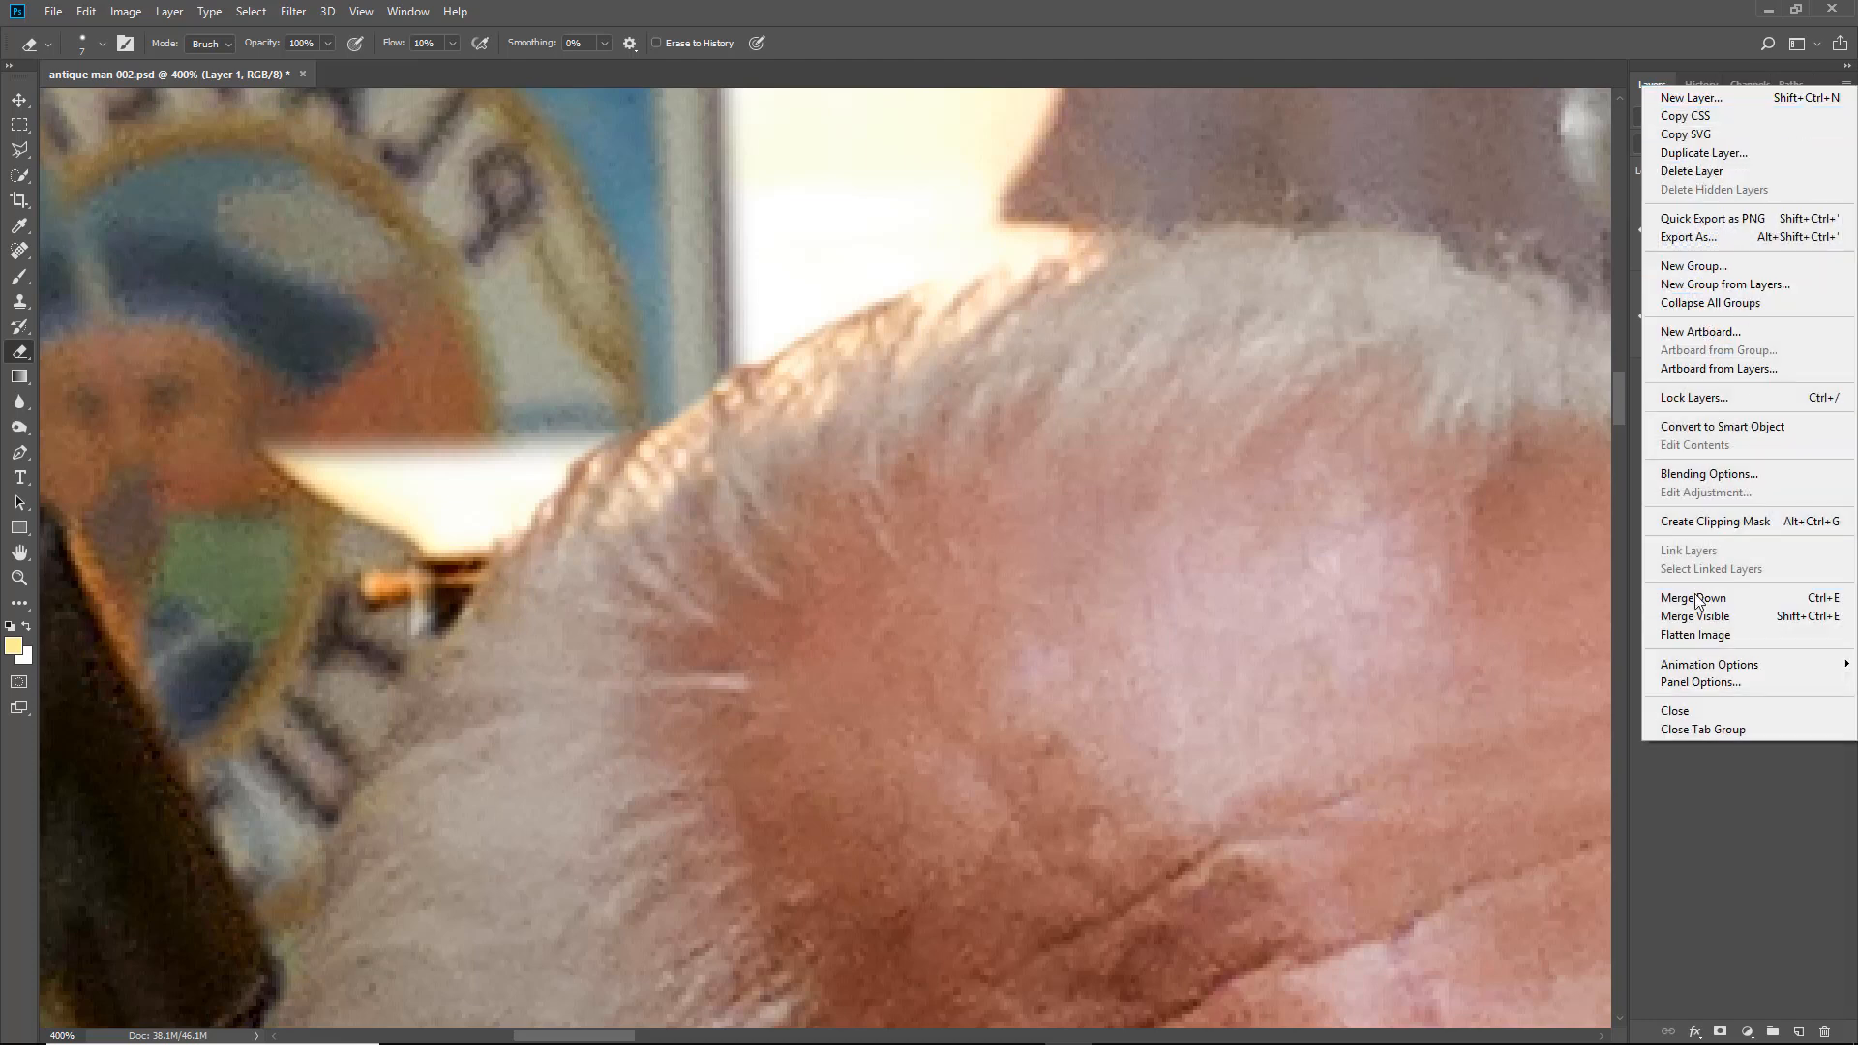
pyautogui.click(1688, 635)
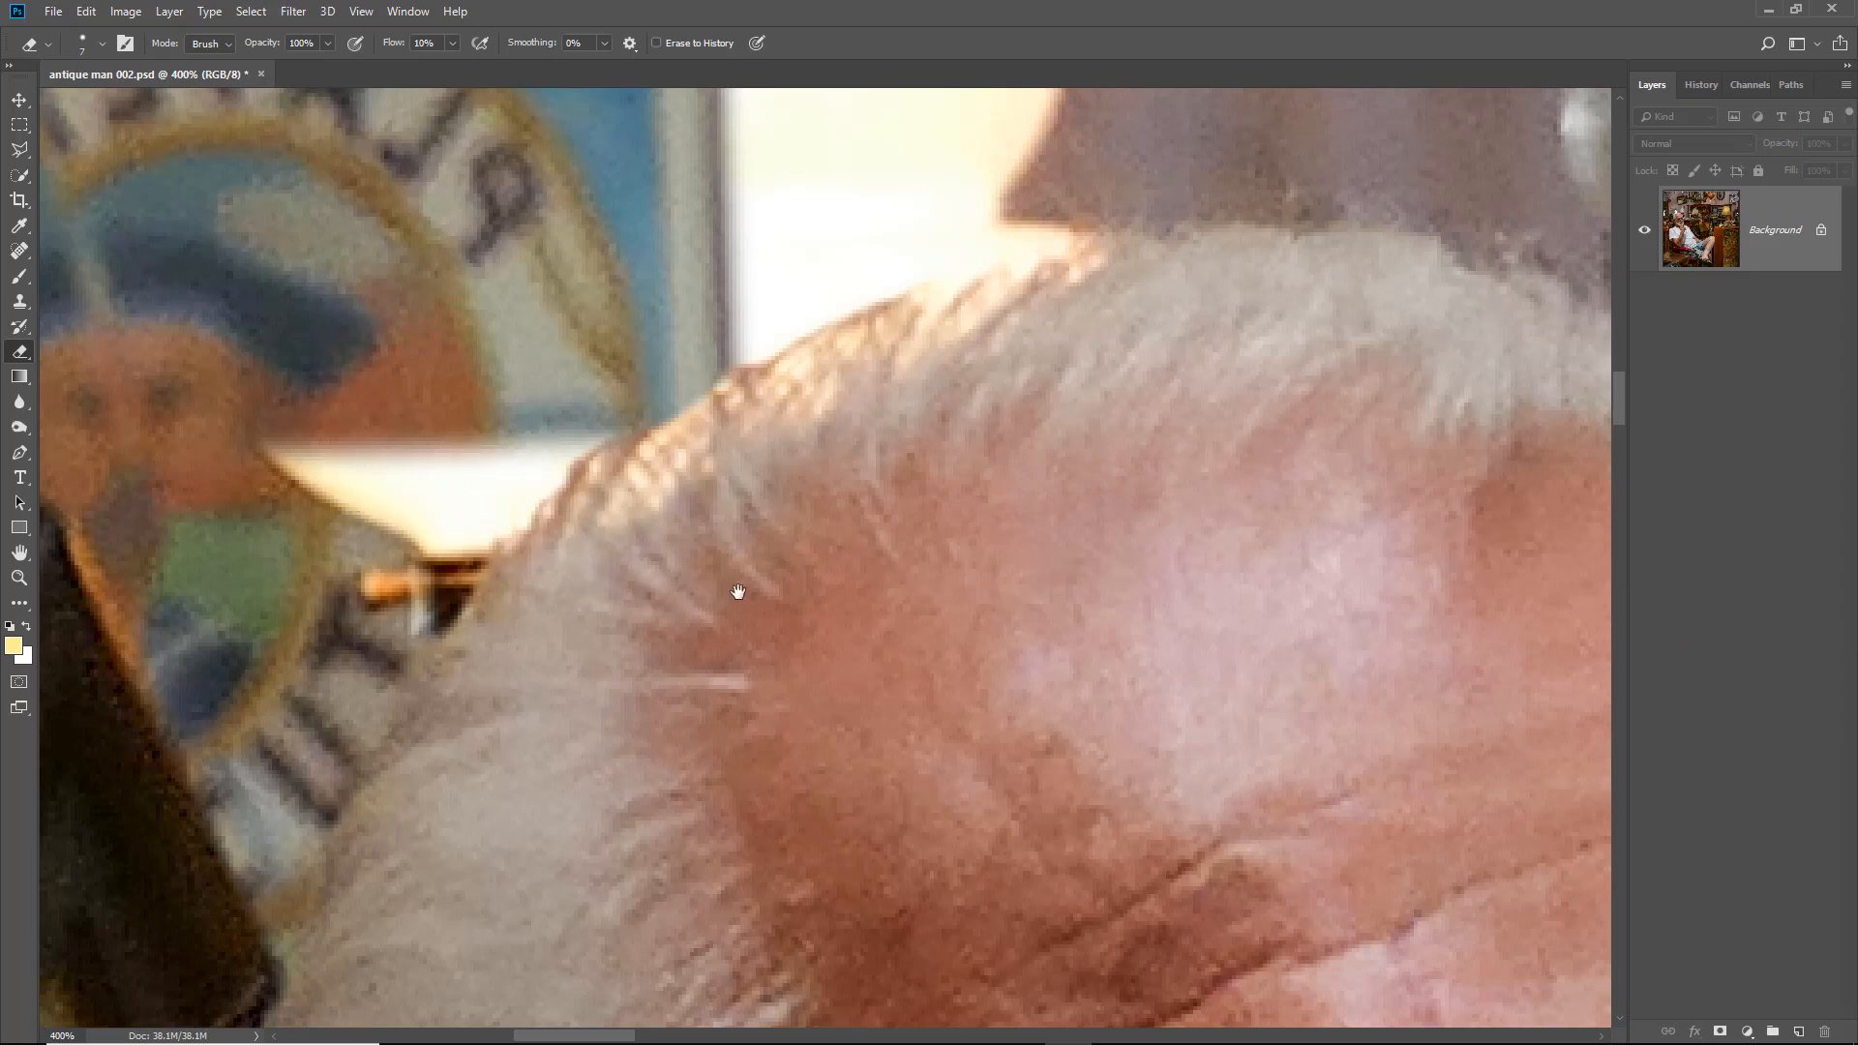
# Draw a freehand Lasso selection around the band of the poster just above the bright gap beside the man's hair
pyautogui.moveTo(738, 589); pyautogui.dragTo(1297, 578)
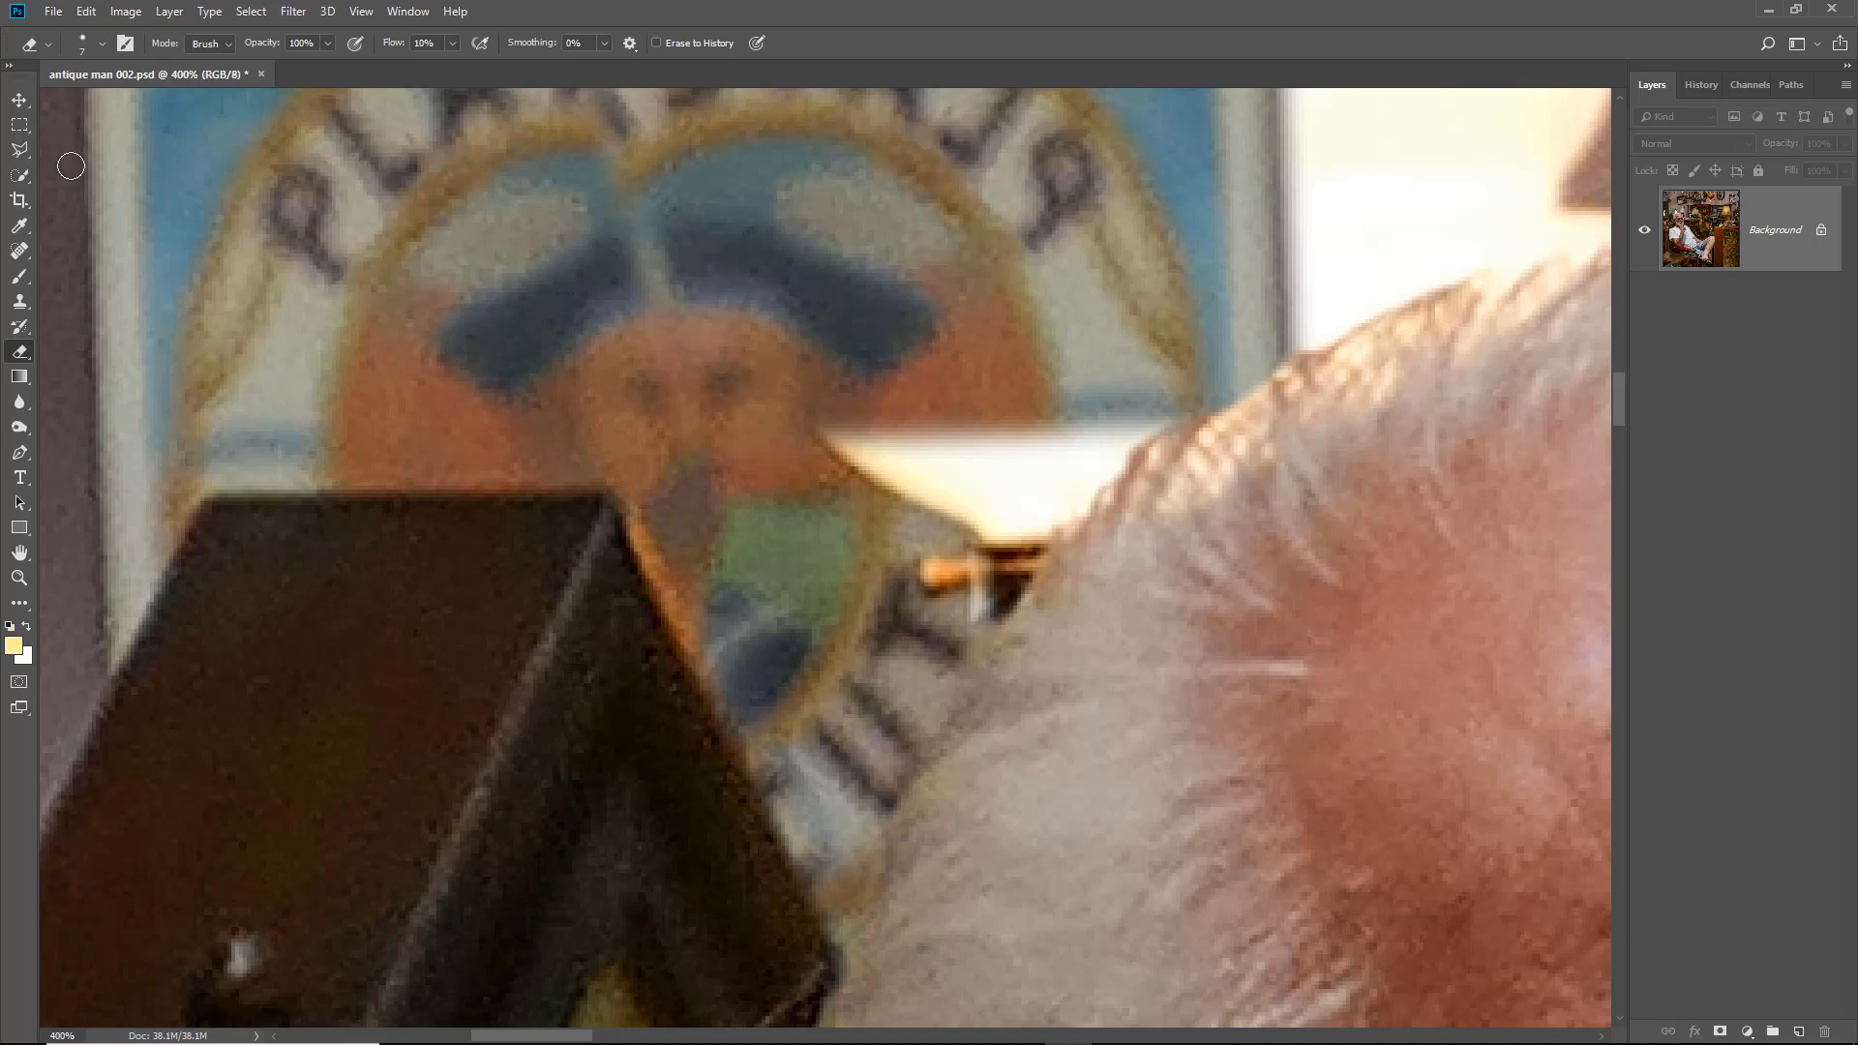
pyautogui.click(24, 155)
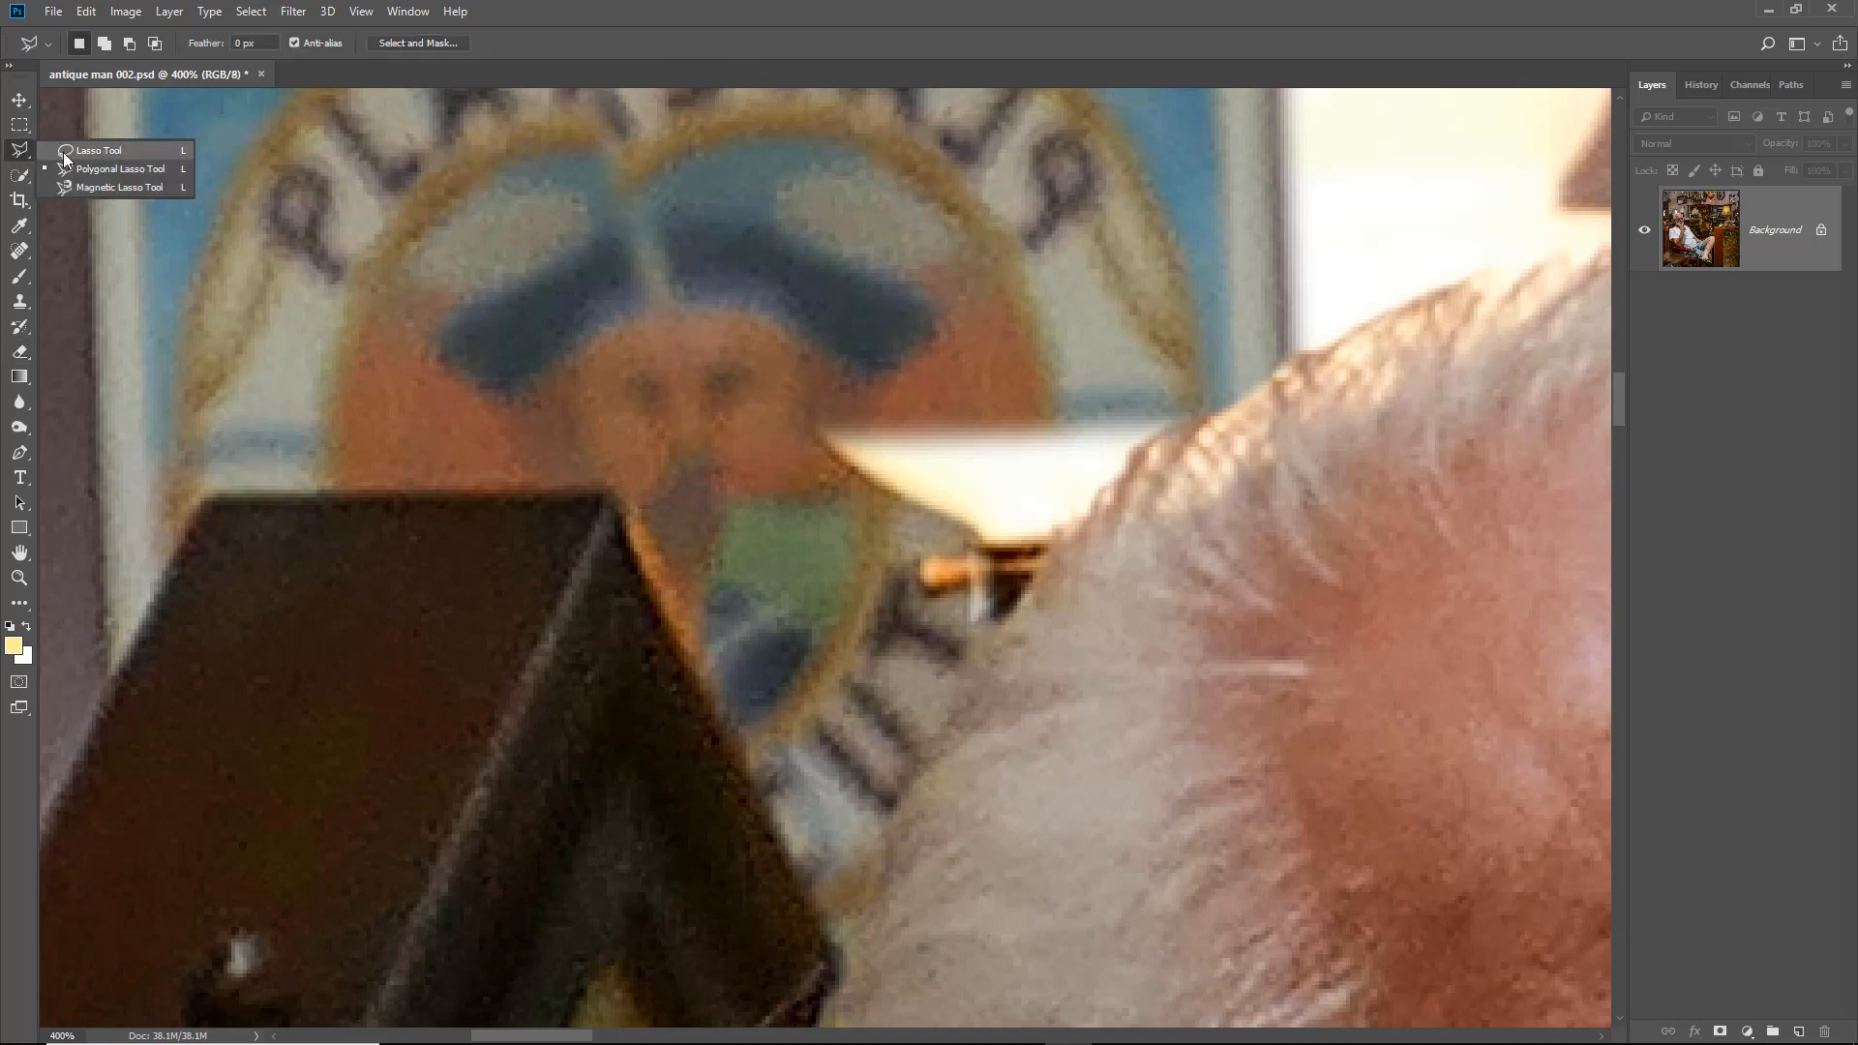
pyautogui.click(96, 151)
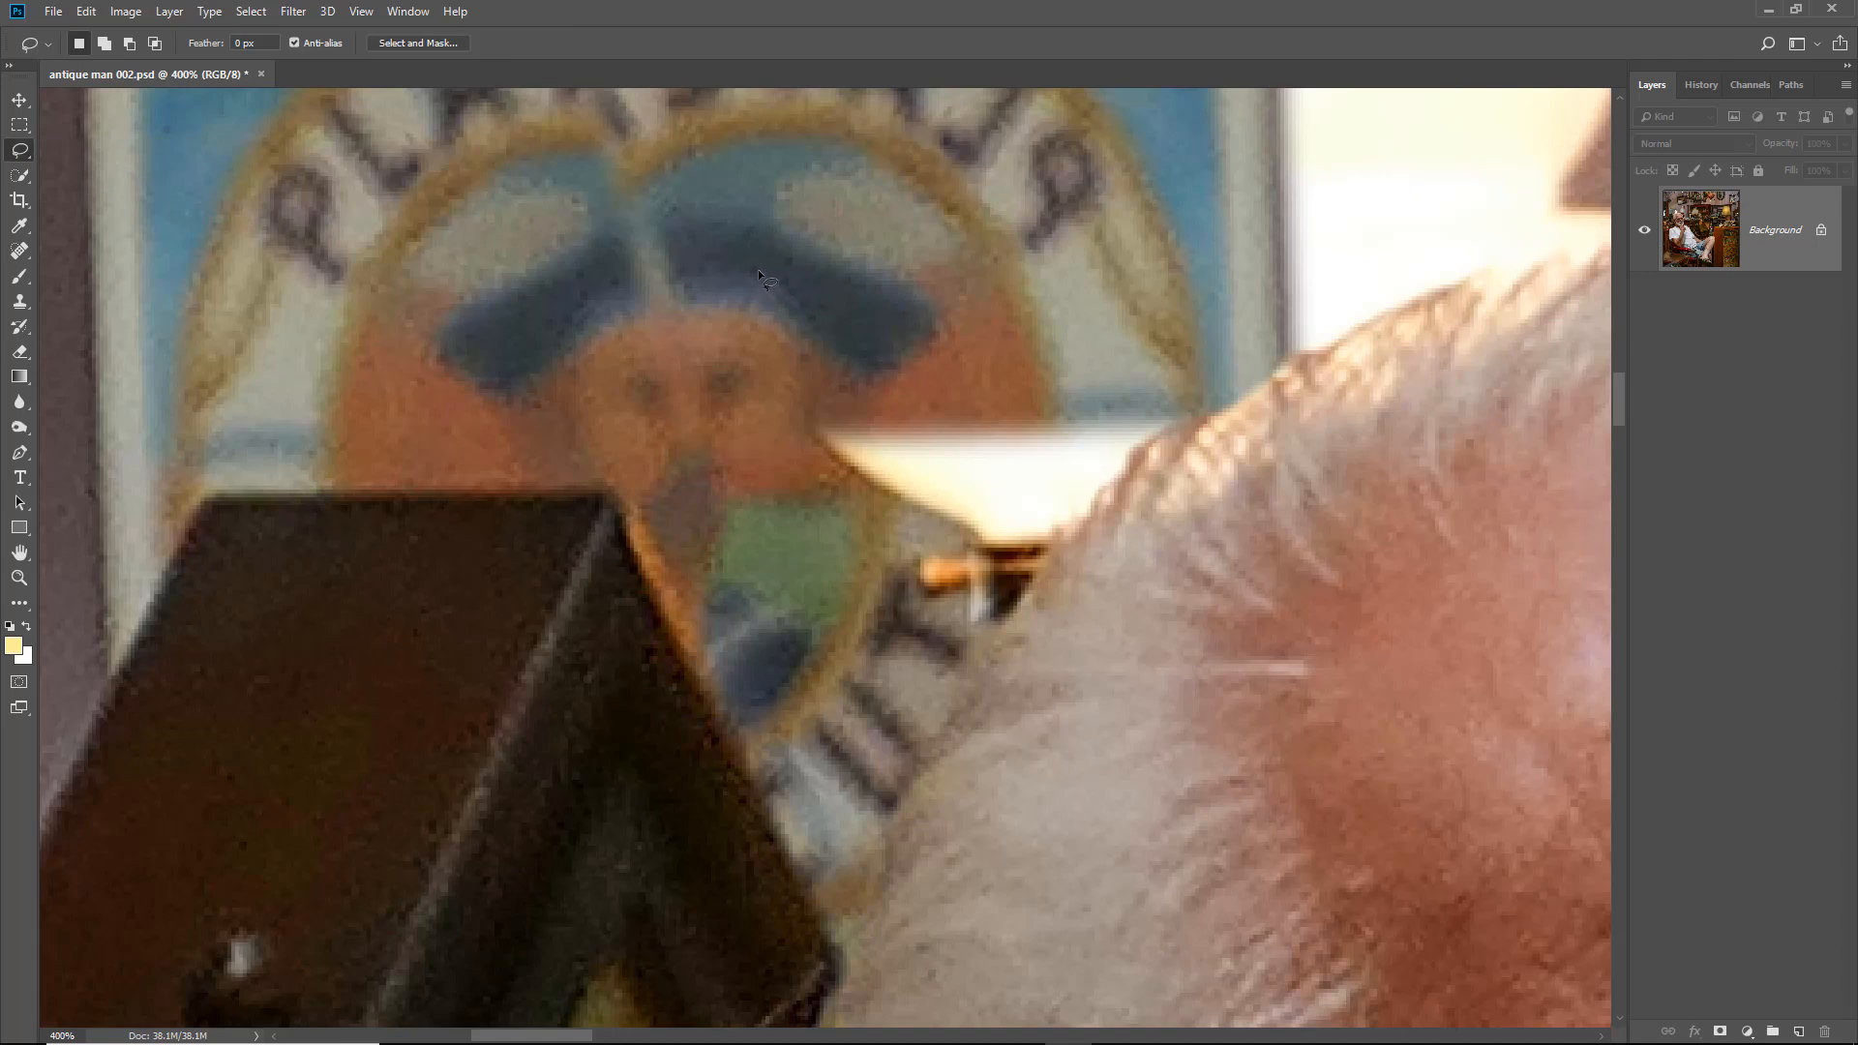
pyautogui.moveTo(749, 271)
pyautogui.mouseDown()
pyautogui.moveTo(1193, 266)
pyautogui.moveTo(1213, 359)
pyautogui.mouseUp()
pyautogui.moveTo(739, 329); pyautogui.dragTo(737, 311)
# Copy the selection with a 3 px feather to a new layer and move it down over the bright gap in the poster
pyautogui.click(417, 44)
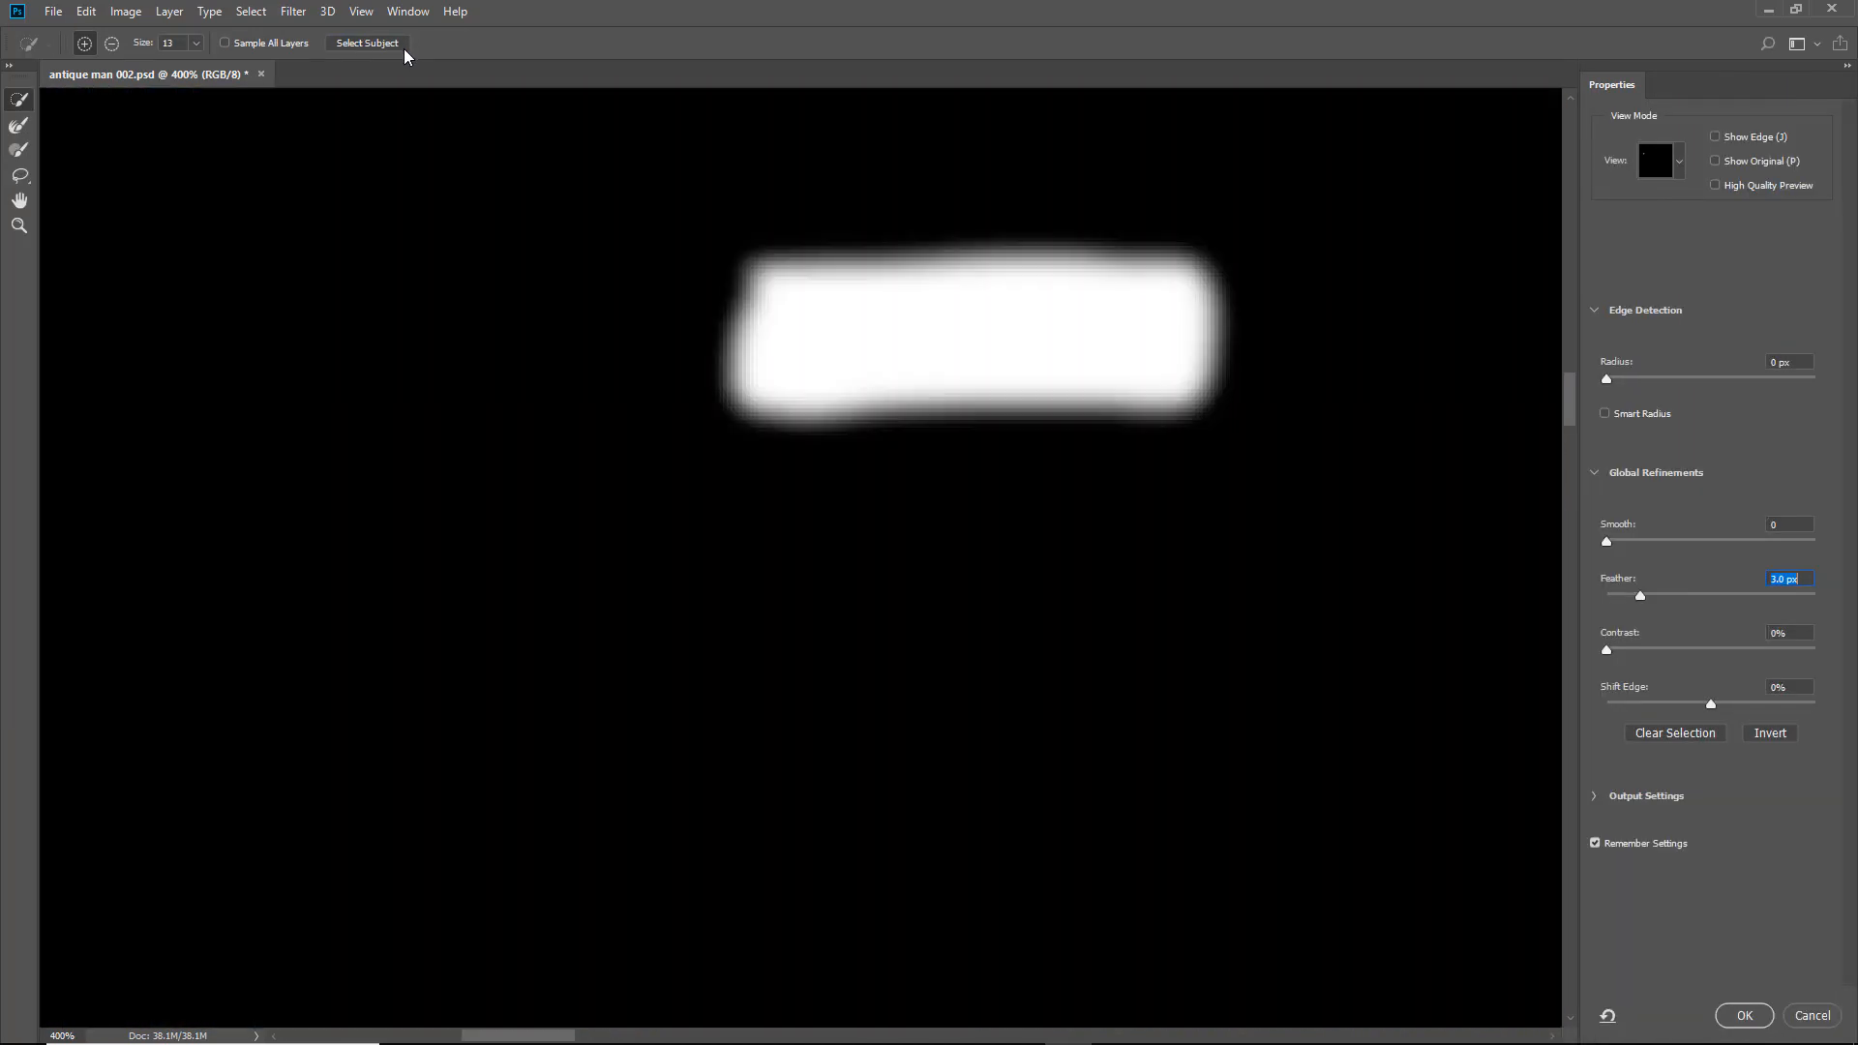
pyautogui.click(1745, 1015)
pyautogui.hotkey('ctrl', 'j')
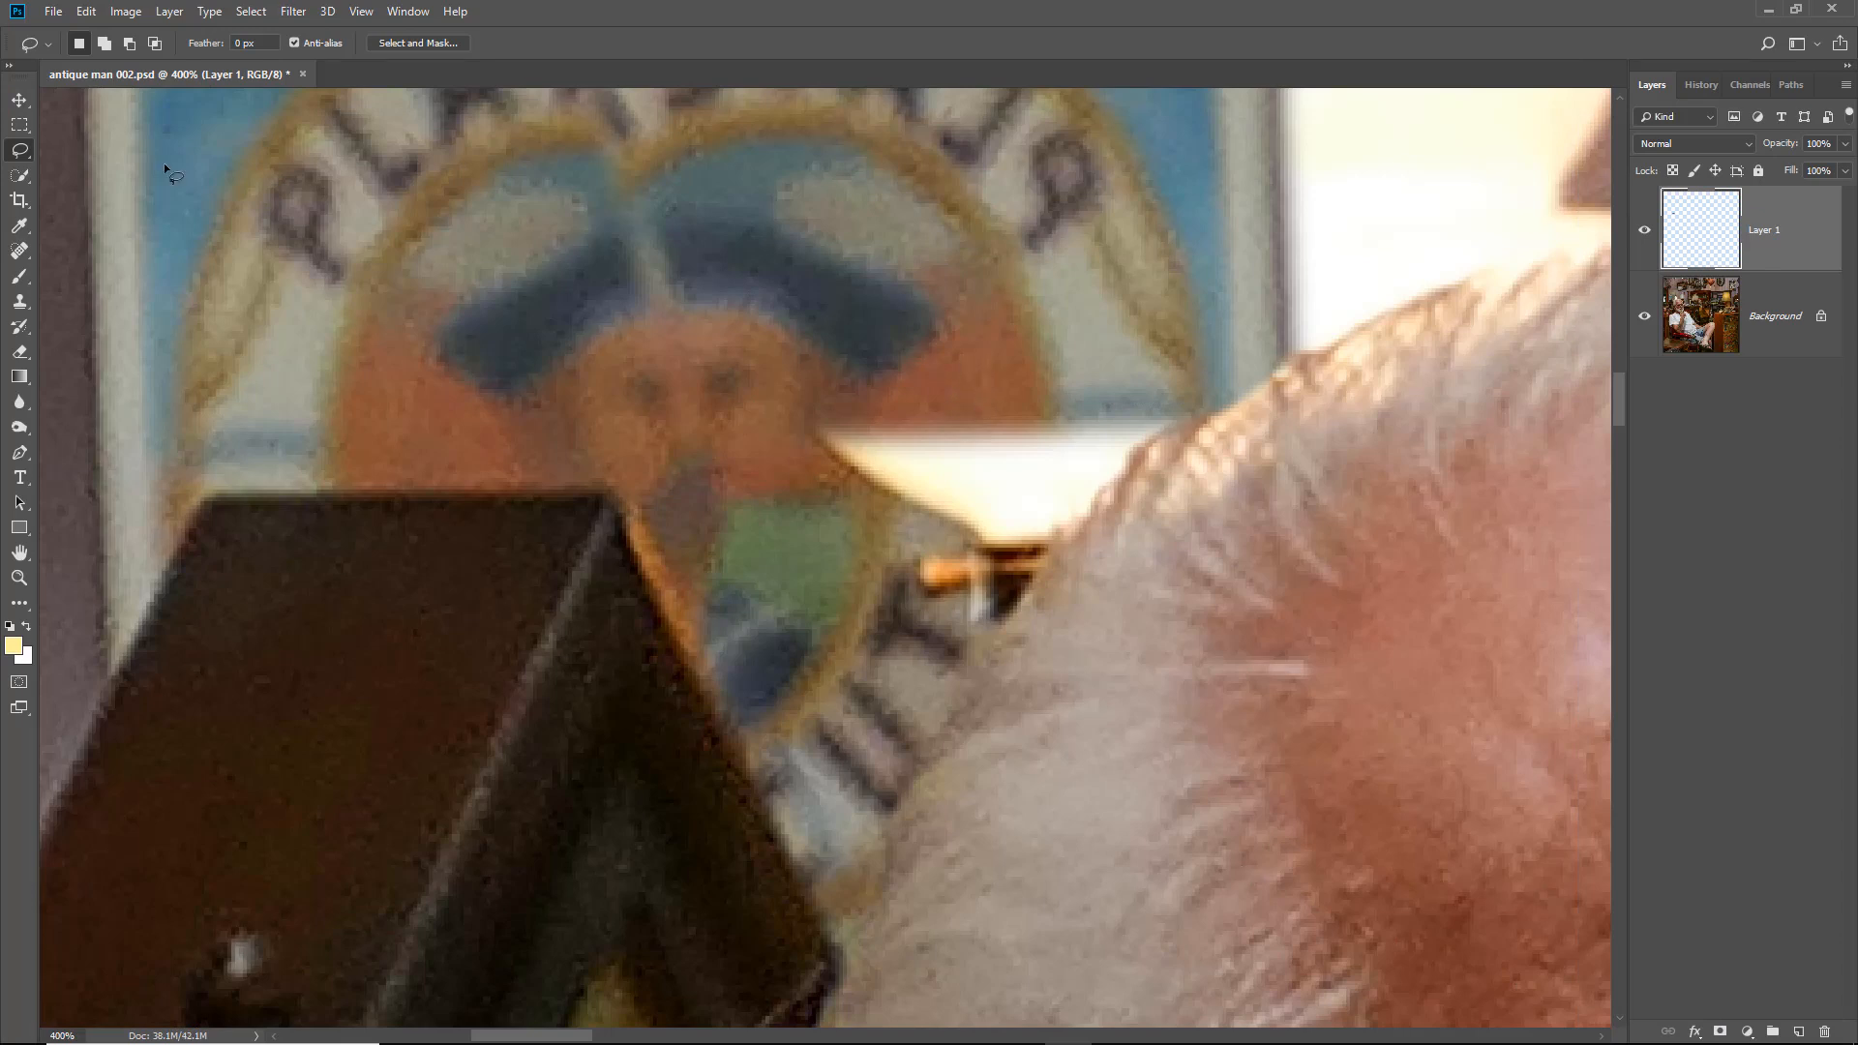
pyautogui.click(19, 101)
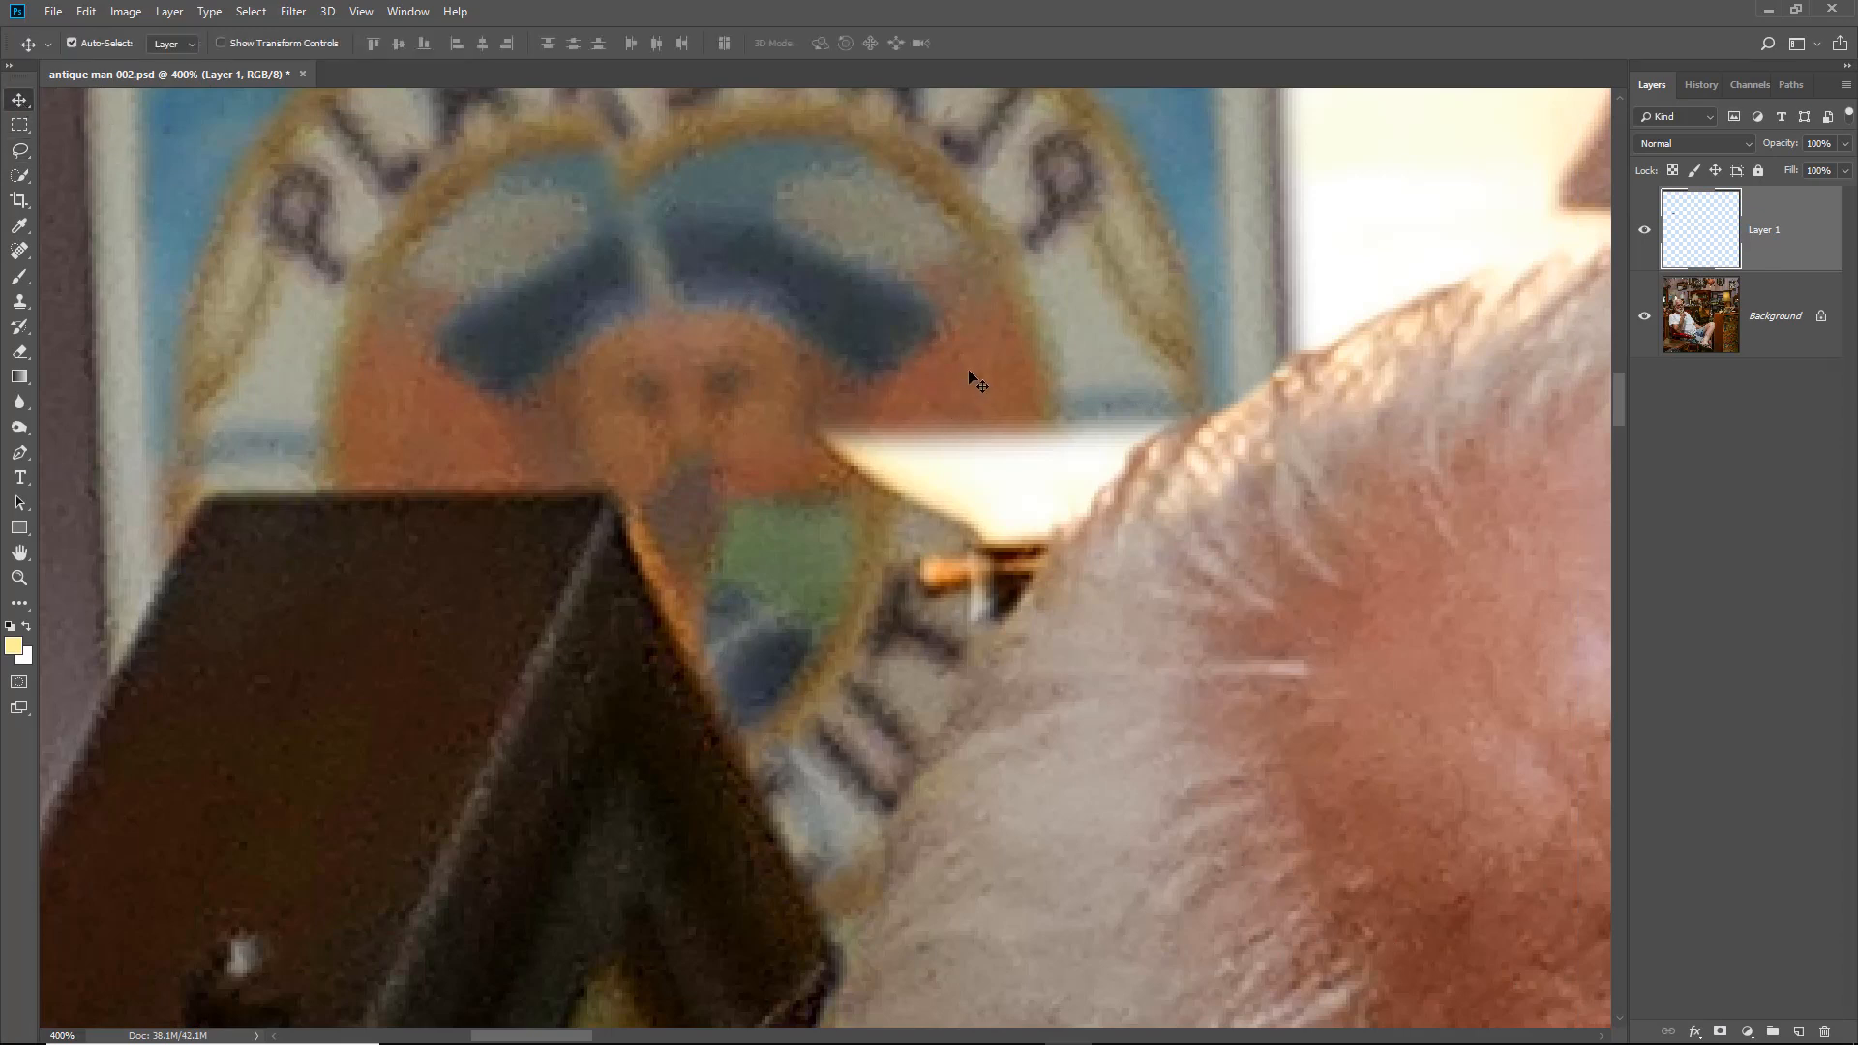
pyautogui.moveTo(969, 373); pyautogui.dragTo(989, 497)
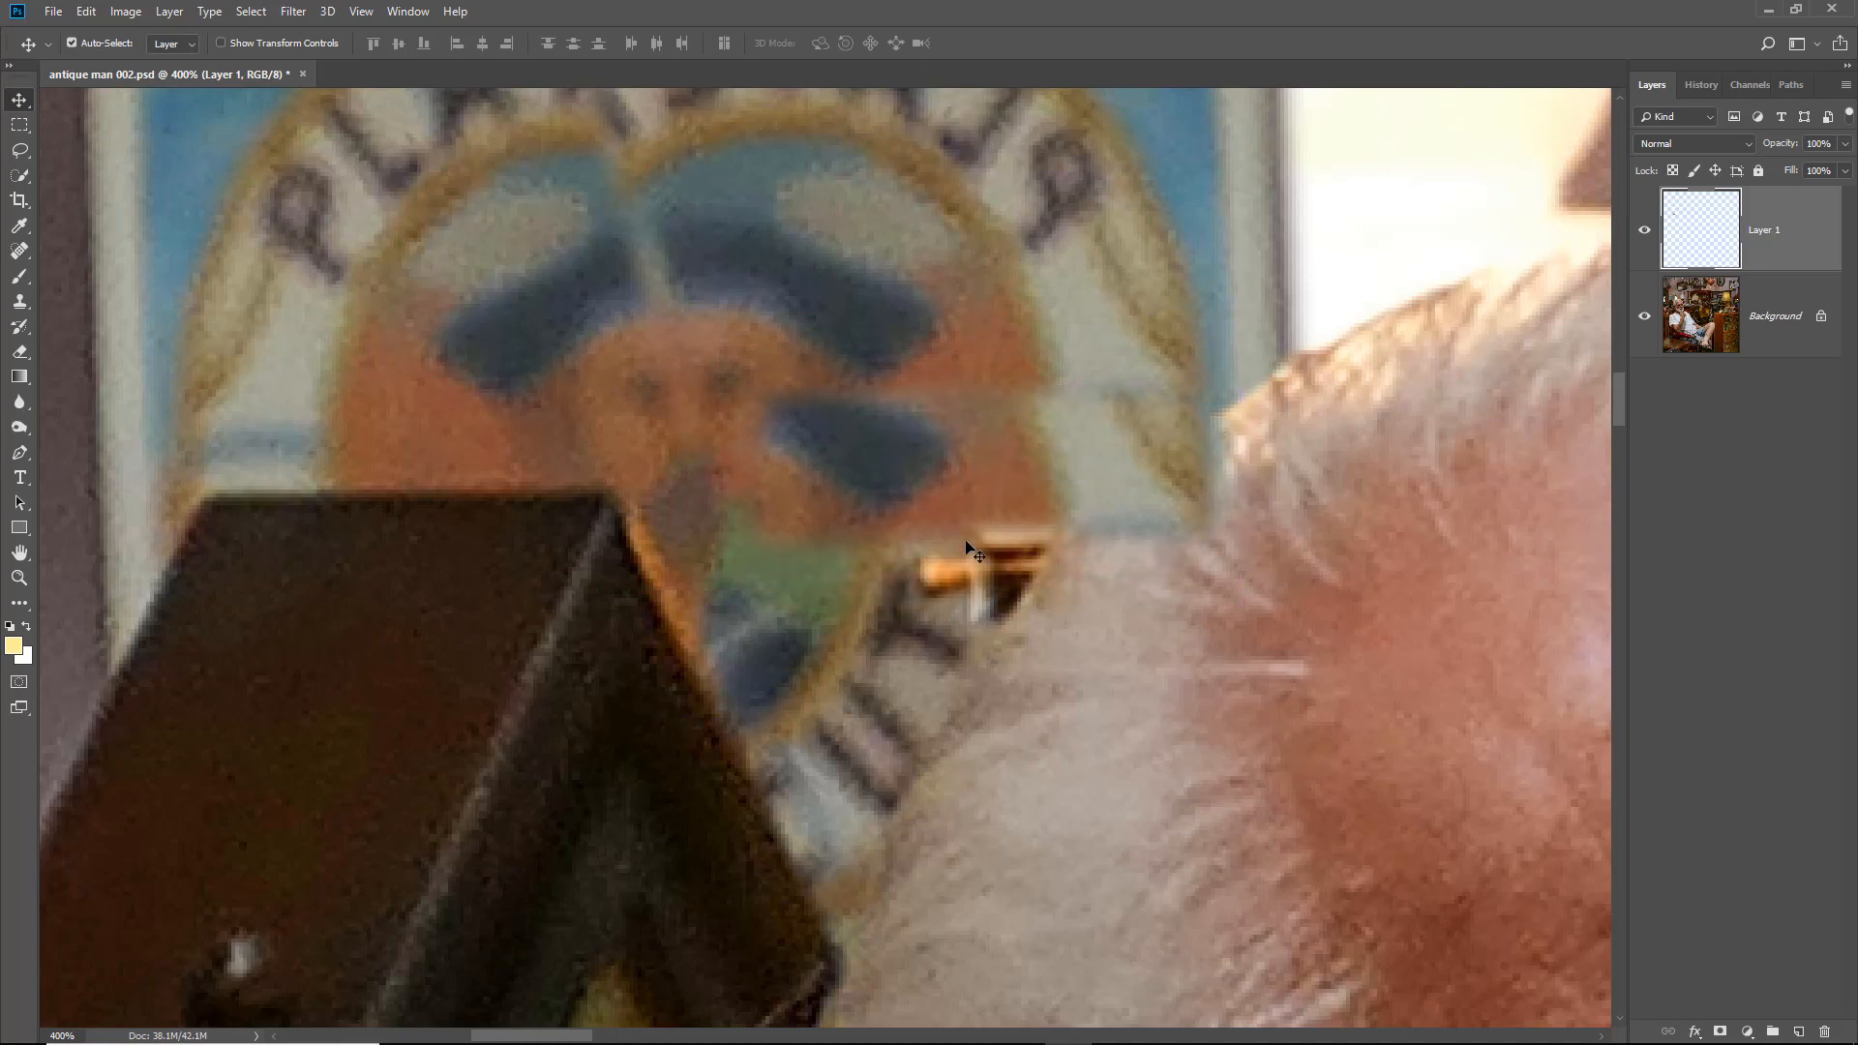
# Erase the copied poster strip where it covers the man's hair and flatten the image
pyautogui.click(20, 353)
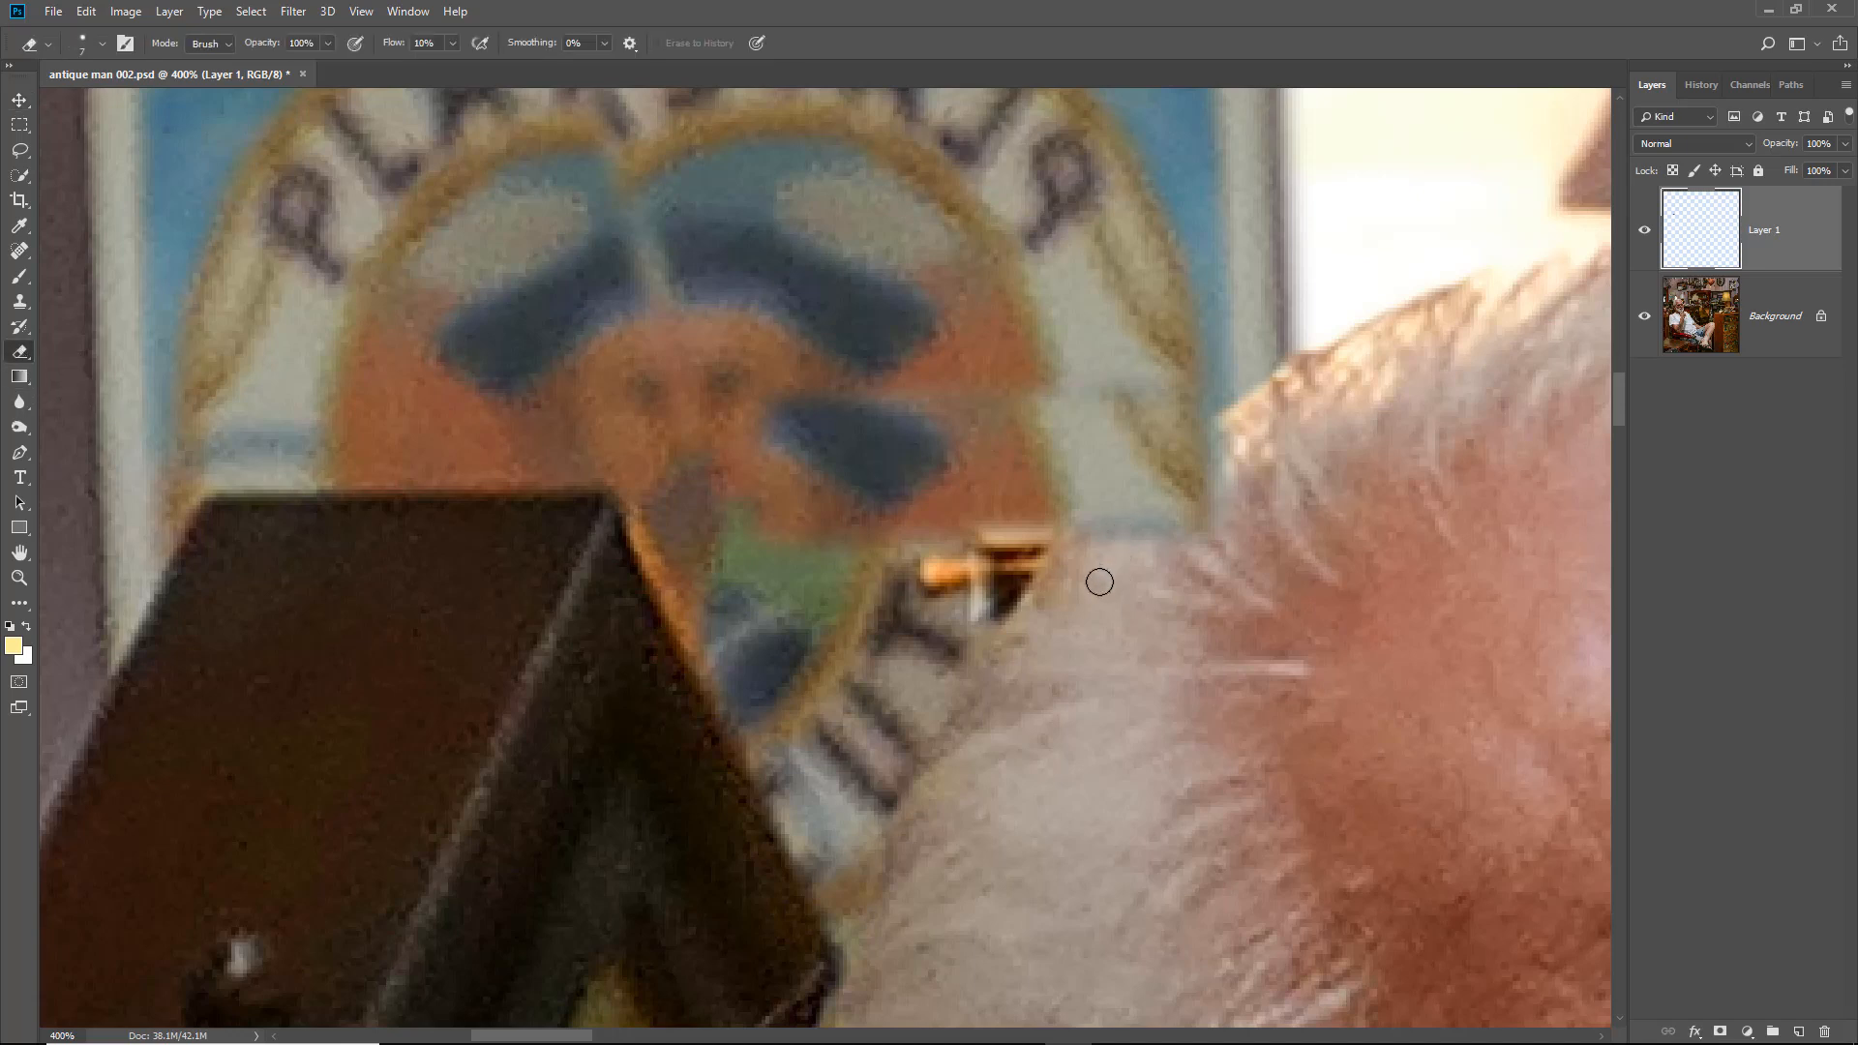
pyautogui.moveTo(1099, 580)
pyautogui.mouseDown()
pyautogui.moveTo(1191, 523)
pyautogui.moveTo(1116, 582)
pyautogui.moveTo(1216, 459)
pyautogui.moveTo(1131, 518)
pyautogui.moveTo(1204, 447)
pyautogui.moveTo(1081, 536)
pyautogui.moveTo(1209, 443)
pyautogui.moveTo(1093, 540)
pyautogui.moveTo(1102, 526)
pyautogui.moveTo(1056, 624)
pyautogui.mouseUp()
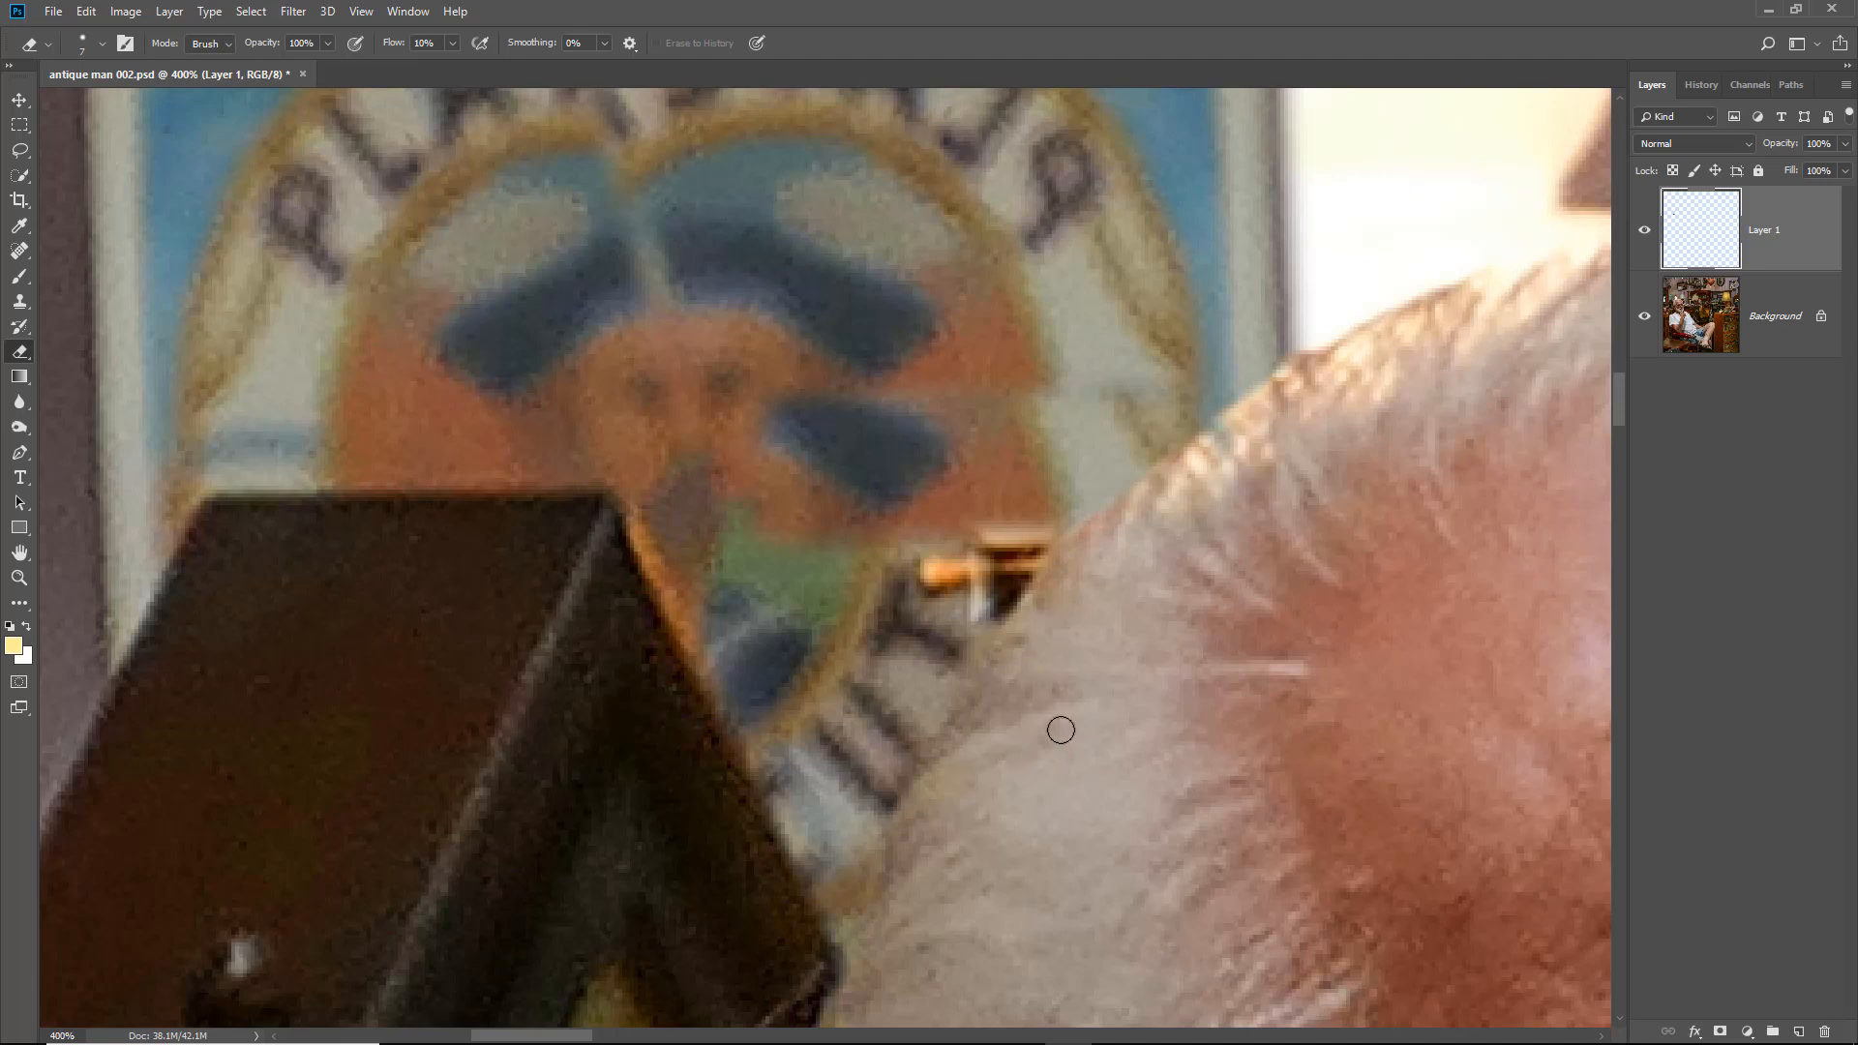
pyautogui.click(1846, 85)
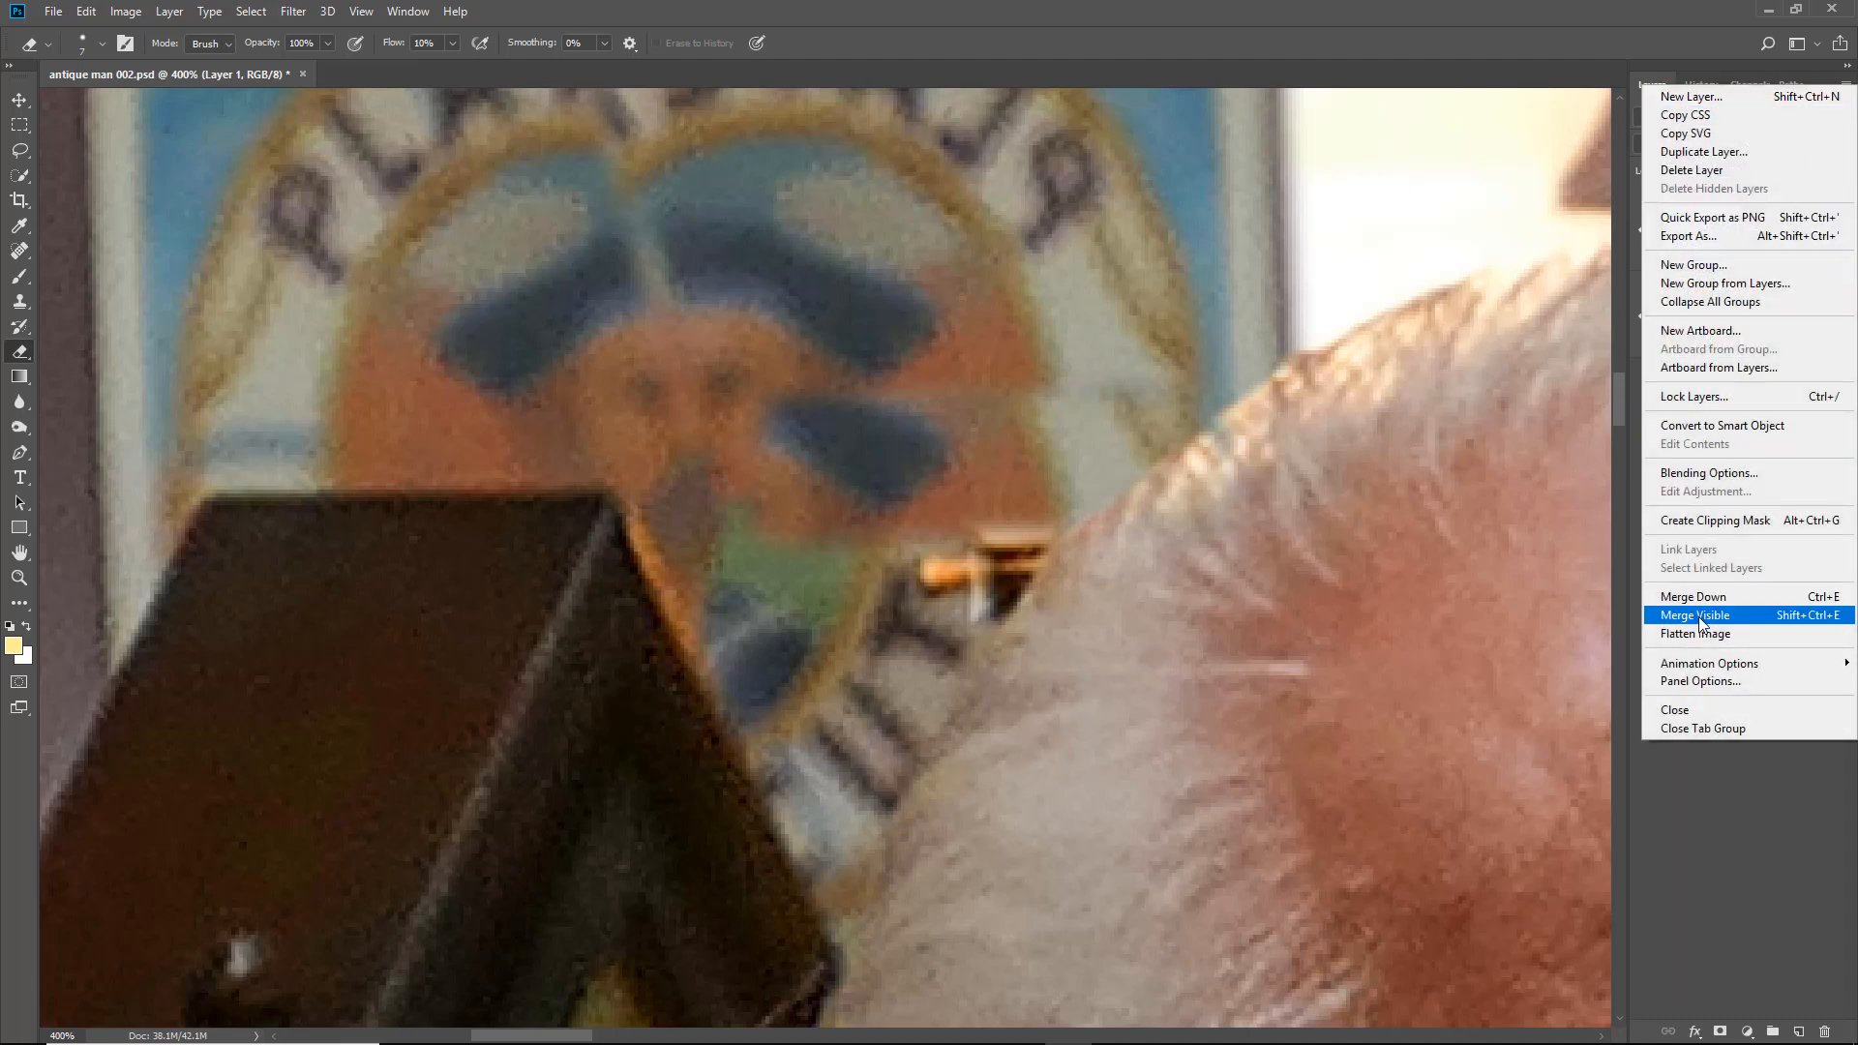
pyautogui.click(1692, 643)
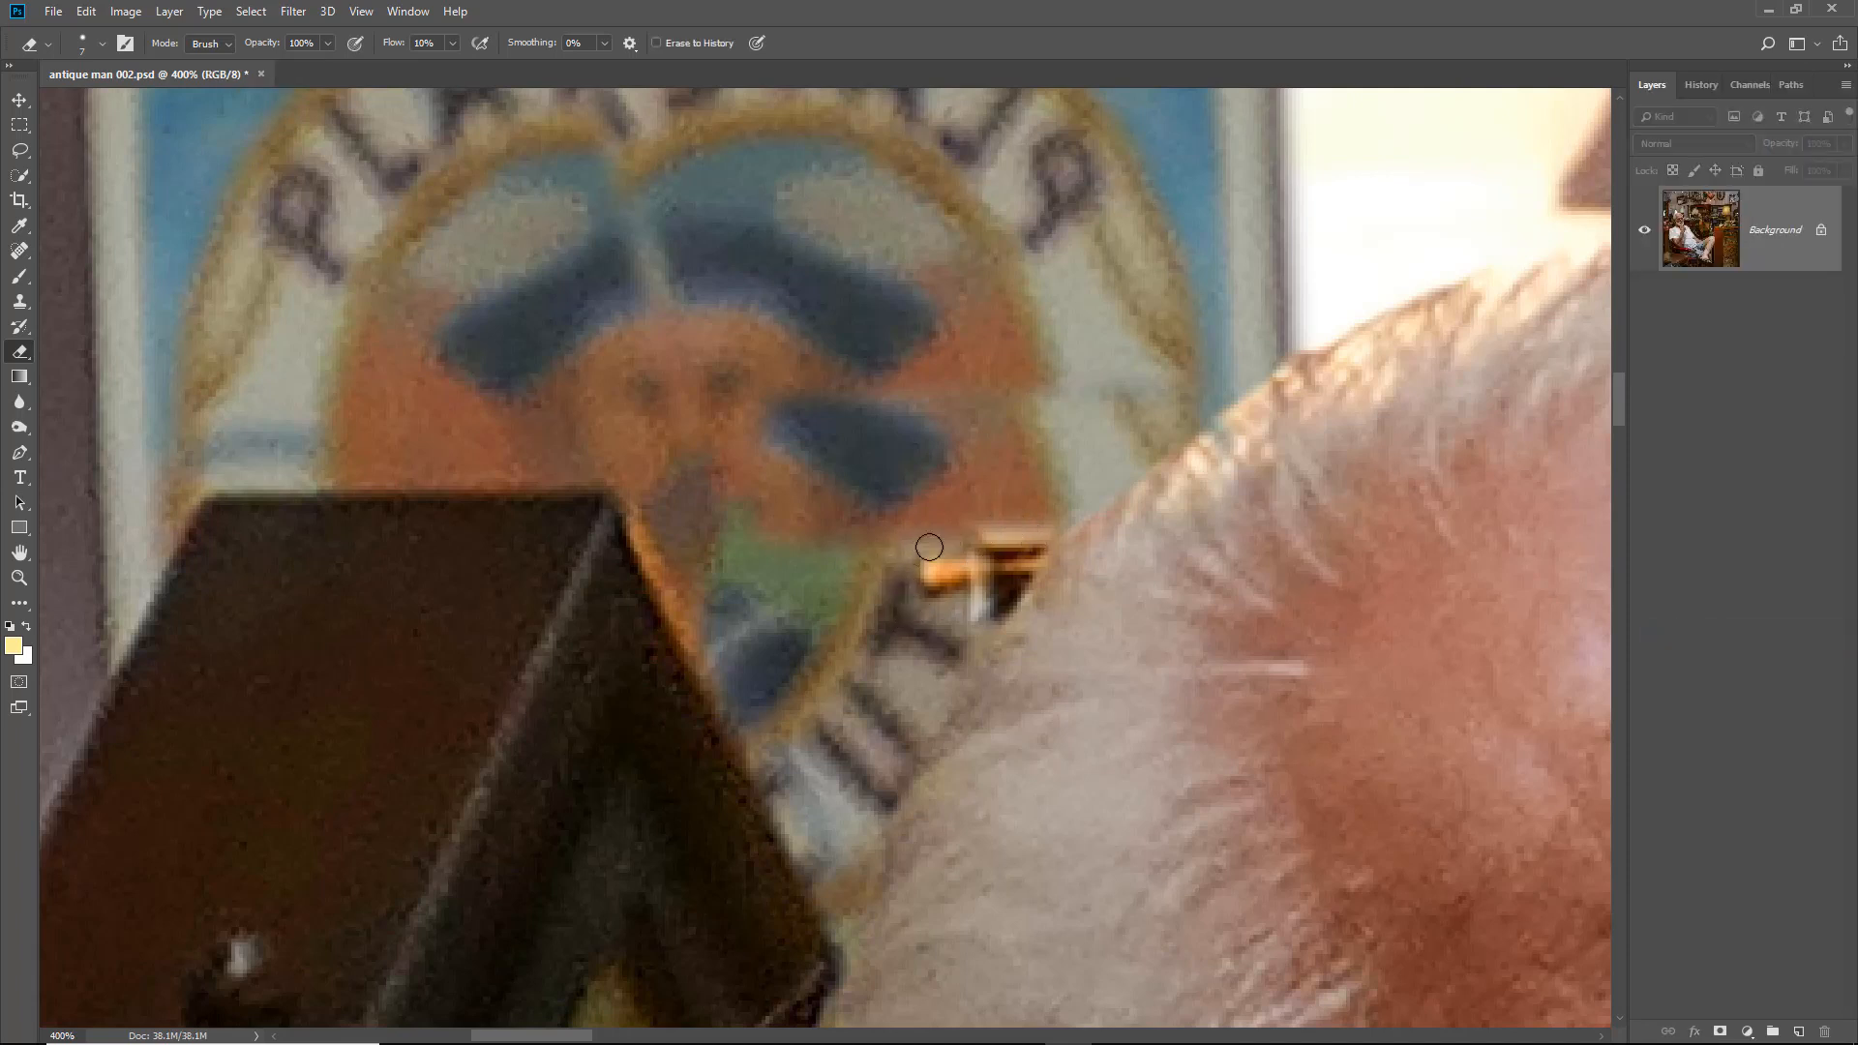
# Remove the bright orange lamp fitting beside the poster's lower lettering with a 10 px Spot Healing Brush
pyautogui.click(20, 251)
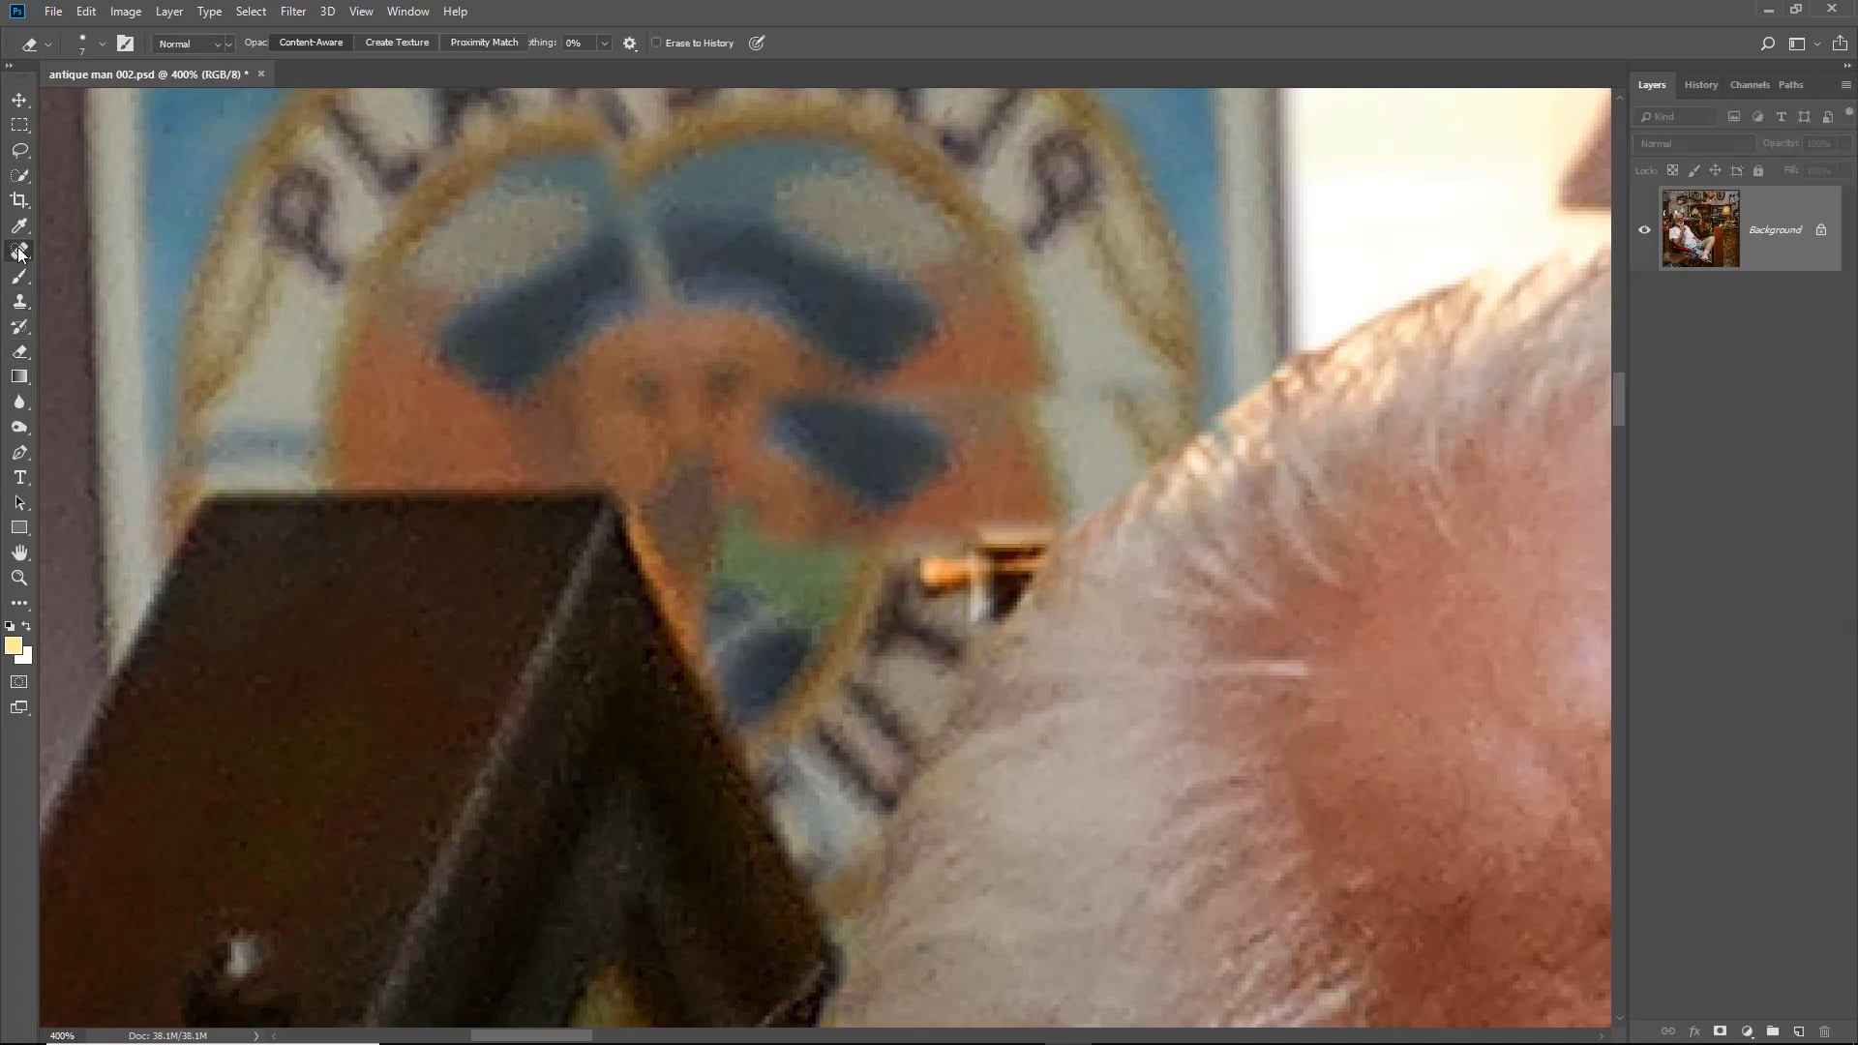
pyautogui.press('[')
pyautogui.press('[')
pyautogui.press('[')
pyautogui.press('[')
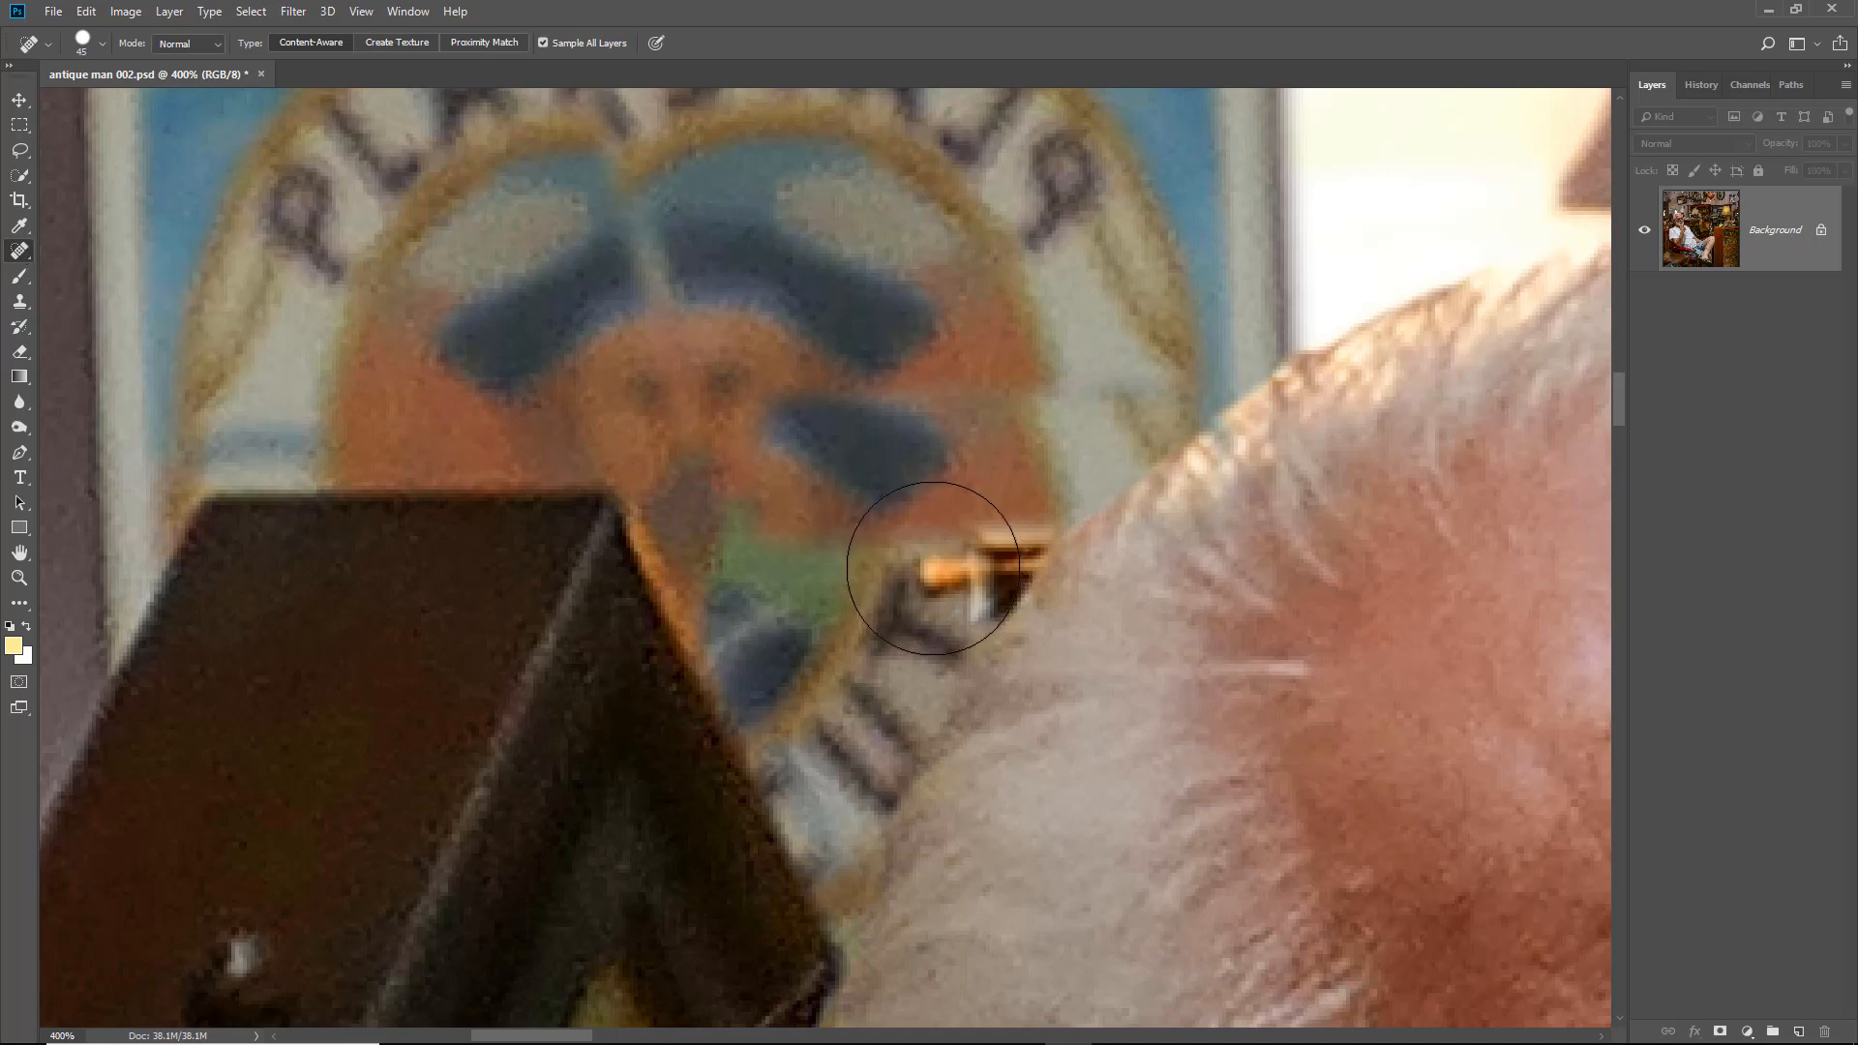
pyautogui.press('[')
pyautogui.press('[')
pyautogui.press('[')
pyautogui.moveTo(931, 579)
pyautogui.mouseDown()
pyautogui.moveTo(971, 553)
pyautogui.moveTo(969, 572)
pyautogui.moveTo(1001, 538)
pyautogui.moveTo(1016, 553)
pyautogui.moveTo(992, 571)
pyautogui.moveTo(1033, 541)
pyautogui.mouseUp()
pyautogui.moveTo(977, 597)
pyautogui.mouseDown()
pyautogui.moveTo(1026, 563)
pyautogui.moveTo(999, 575)
pyautogui.moveTo(1012, 594)
pyautogui.moveTo(990, 622)
pyautogui.moveTo(966, 589)
pyautogui.moveTo(984, 597)
pyautogui.moveTo(931, 601)
pyautogui.mouseUp()
pyautogui.click(992, 607)
pyautogui.moveTo(995, 542)
pyautogui.mouseDown()
pyautogui.moveTo(992, 581)
pyautogui.moveTo(929, 630)
pyautogui.mouseUp()
pyautogui.click(950, 587)
pyautogui.click(922, 614)
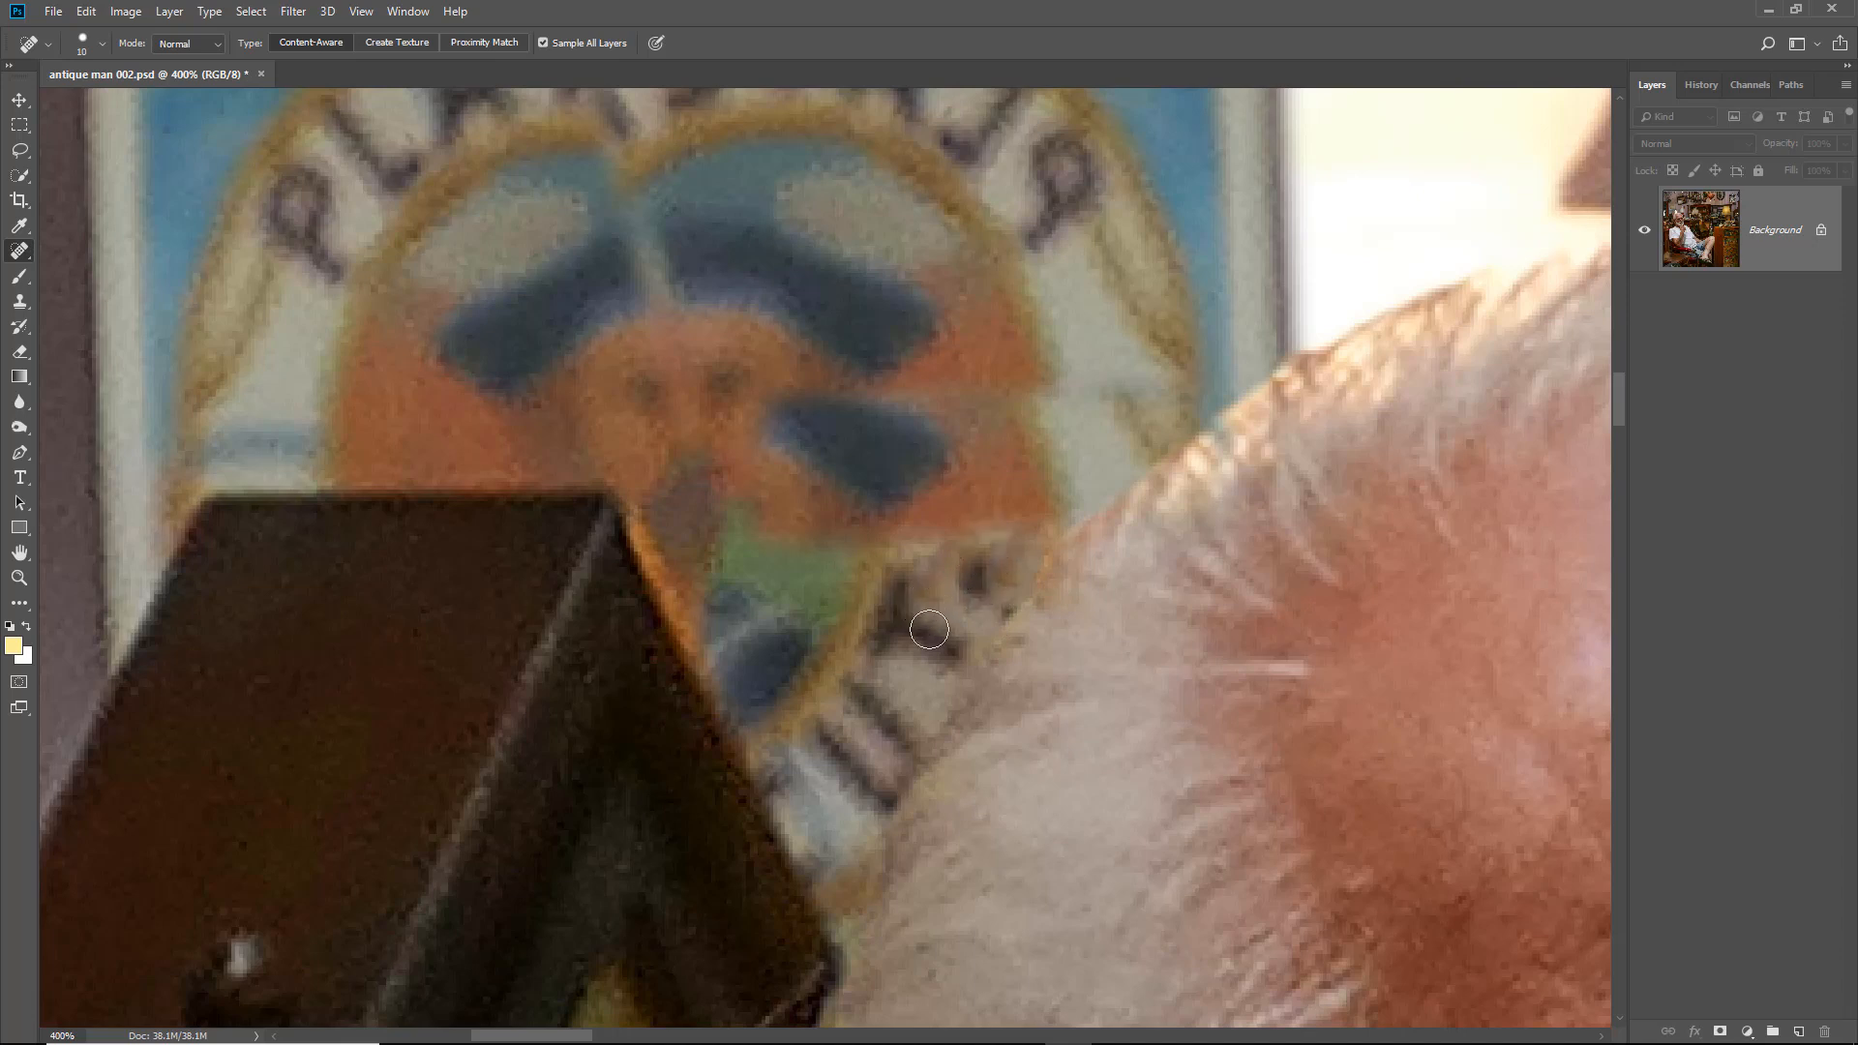
# Add a new empty layer above the Background for healing the wall behind the man
pyautogui.hotkey('ctrl', '0')
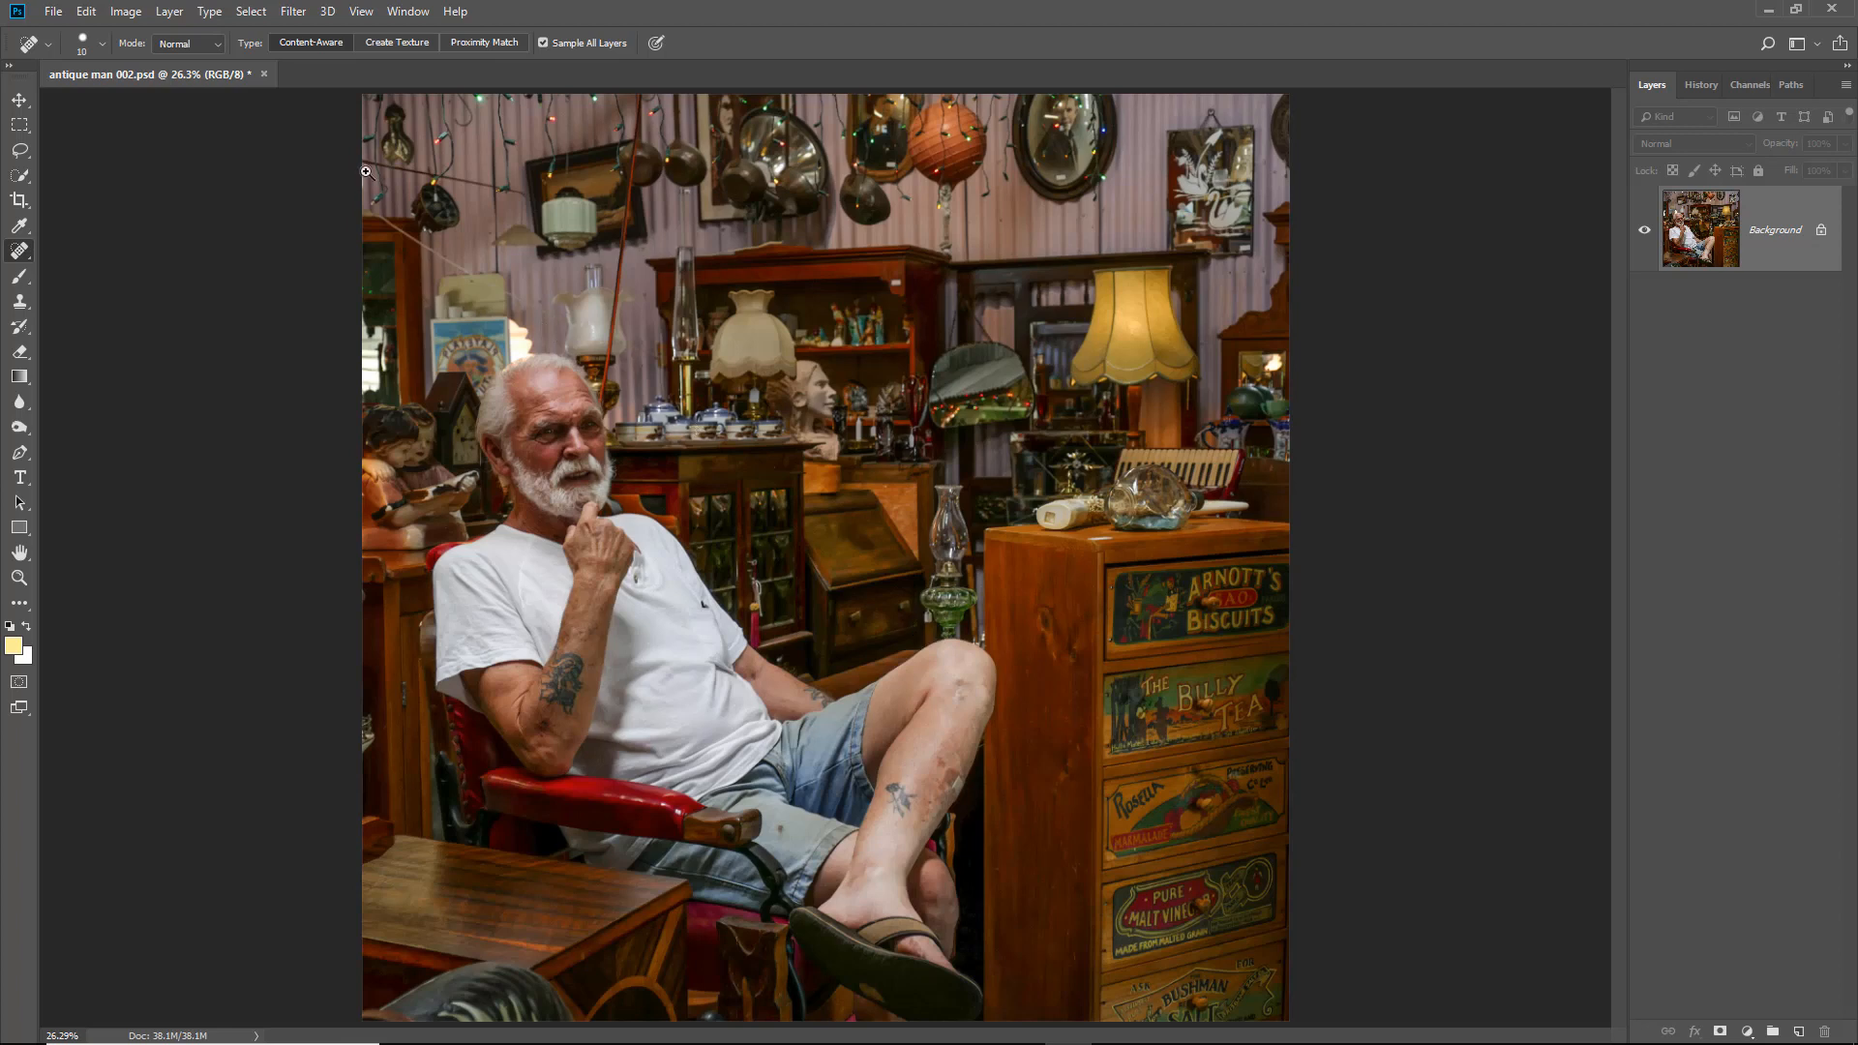
pyautogui.moveTo(366, 171); pyautogui.dragTo(877, 586)
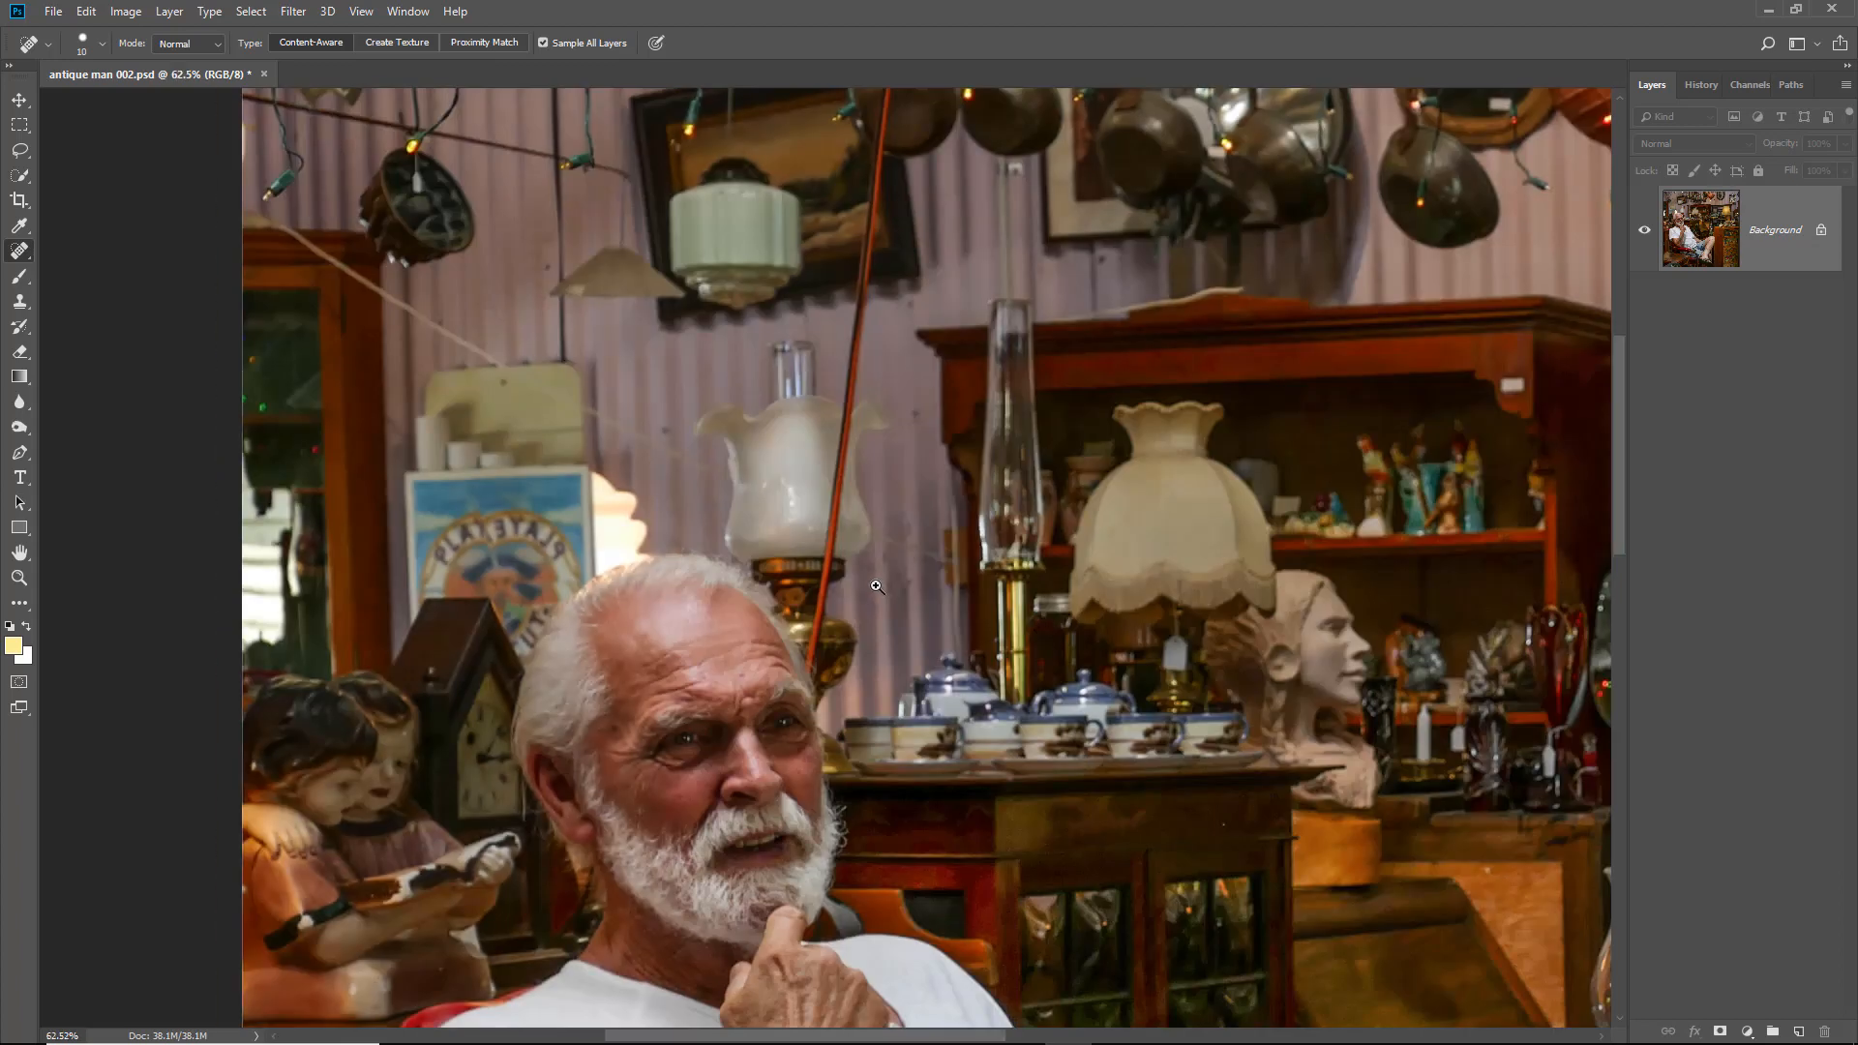
pyautogui.click(840, 667)
pyautogui.moveTo(707, 637); pyautogui.dragTo(764, 714)
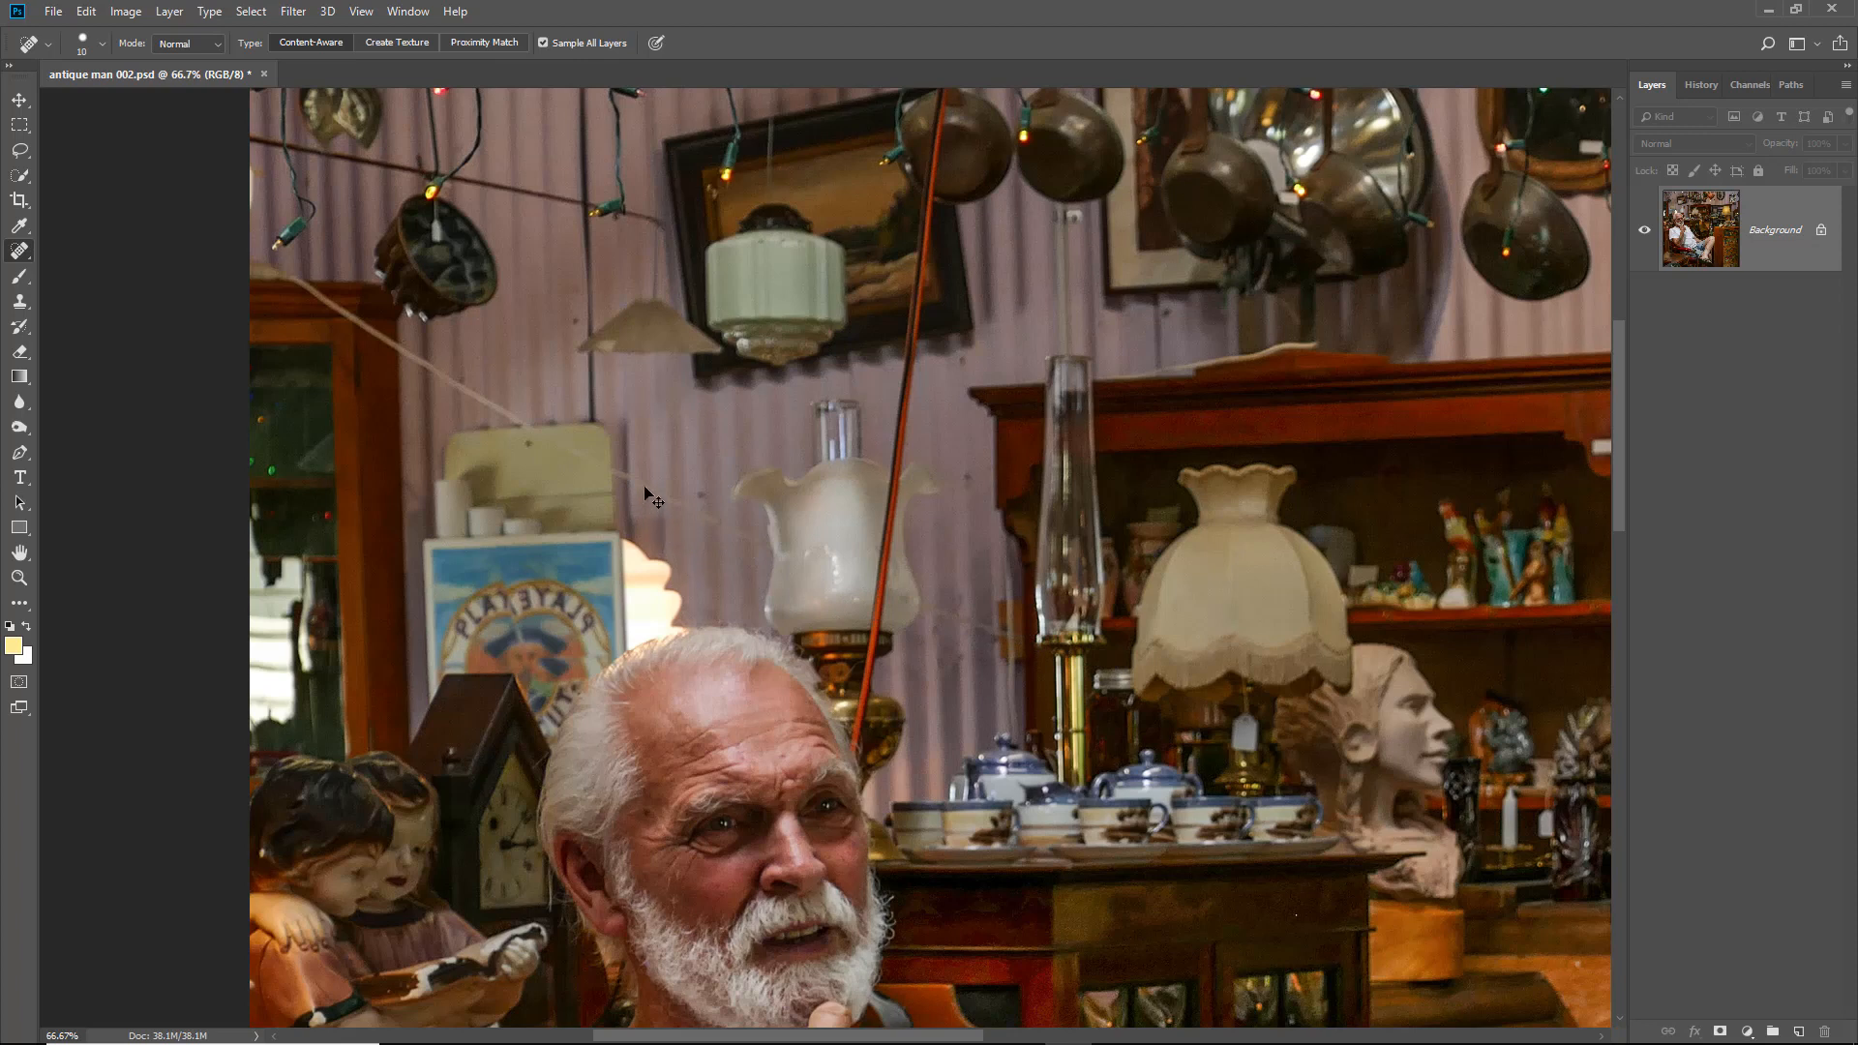
pyautogui.click(1798, 1032)
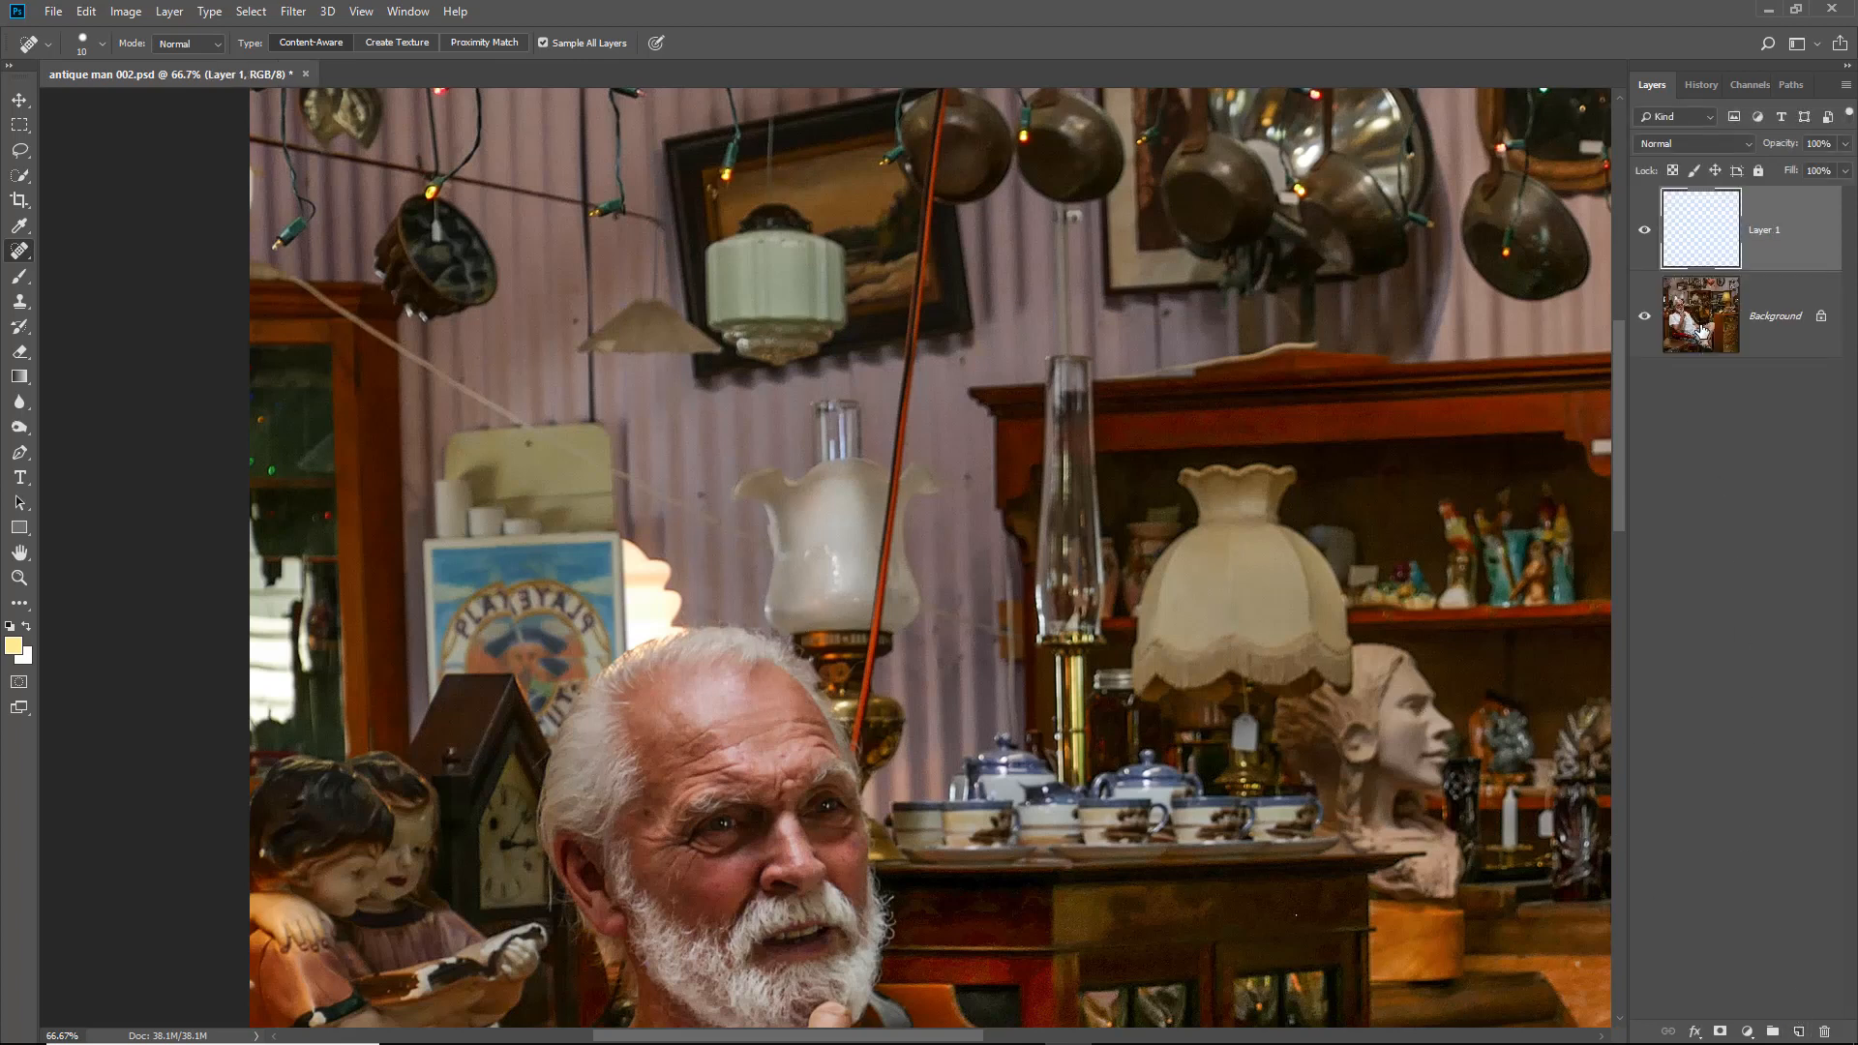
# Remove the diagonal cord across the cabinet, cream board and corrugated wall with connected straight strokes of a 30 px Spot Healing Brush
pyautogui.rightClick(20, 252)
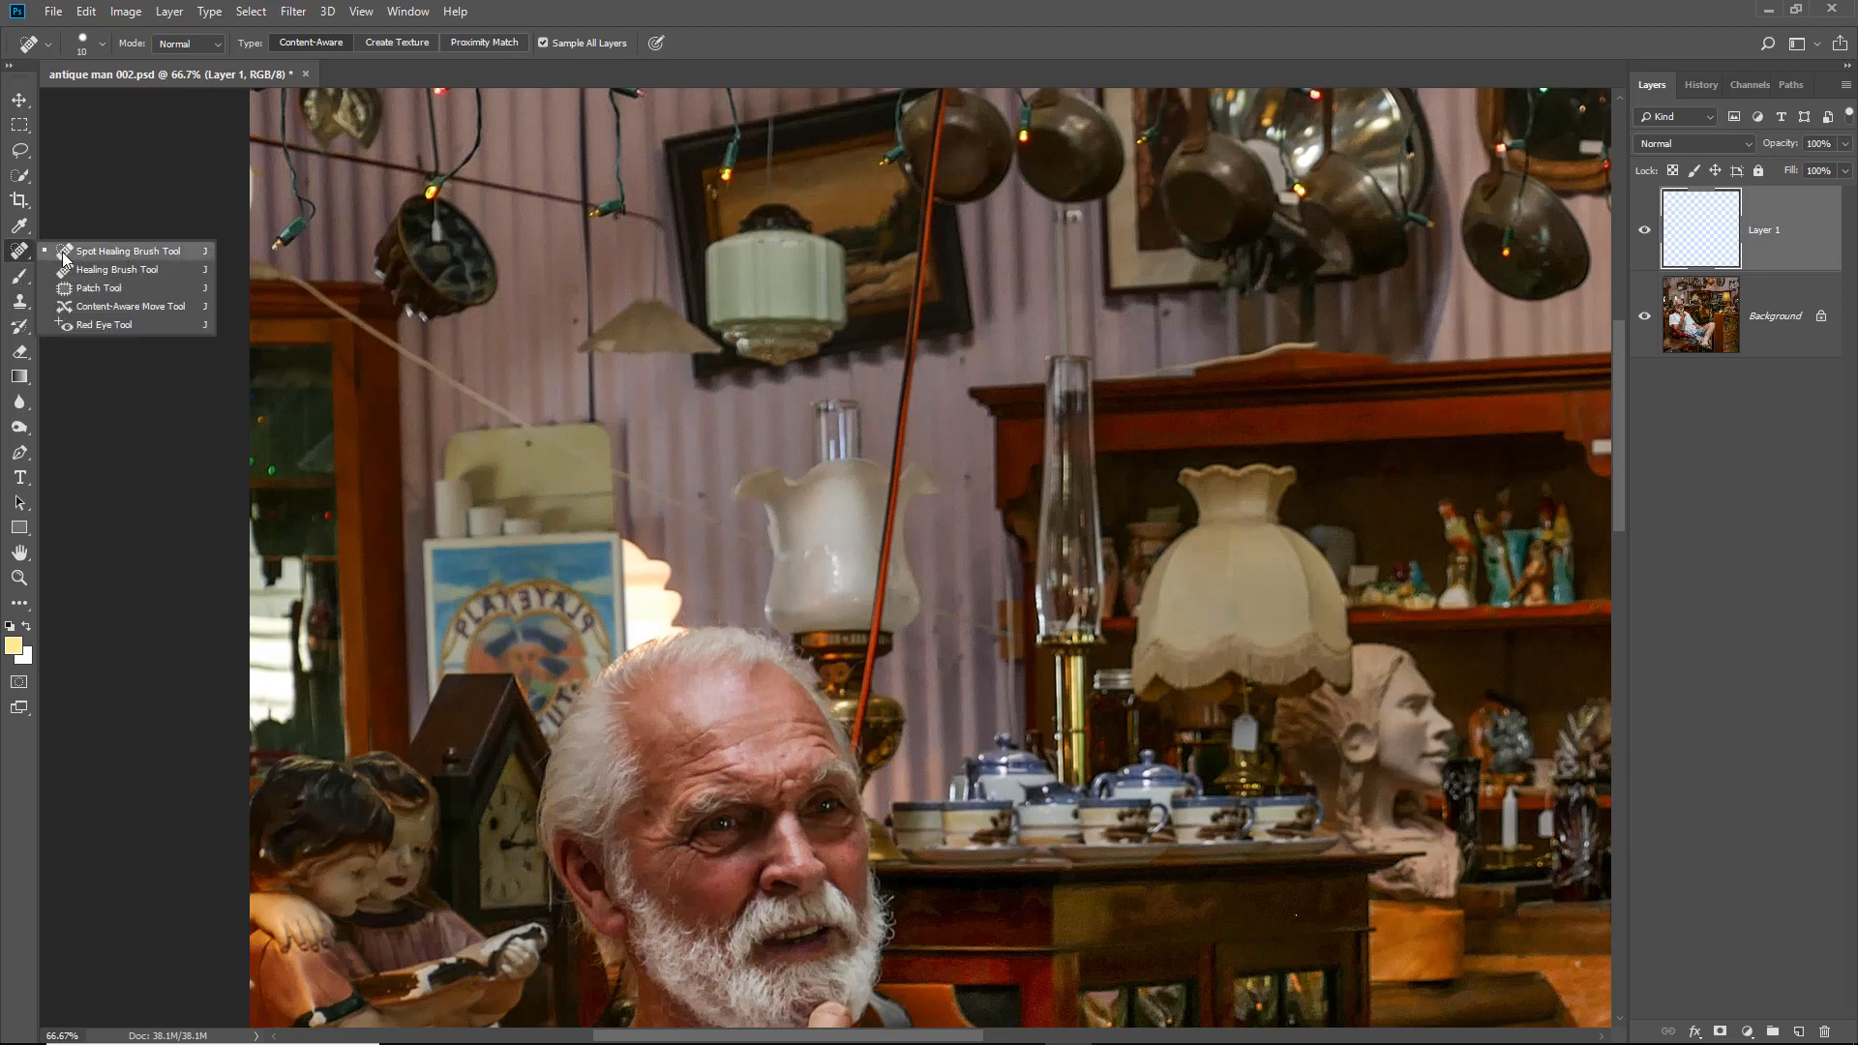
pyautogui.click(116, 252)
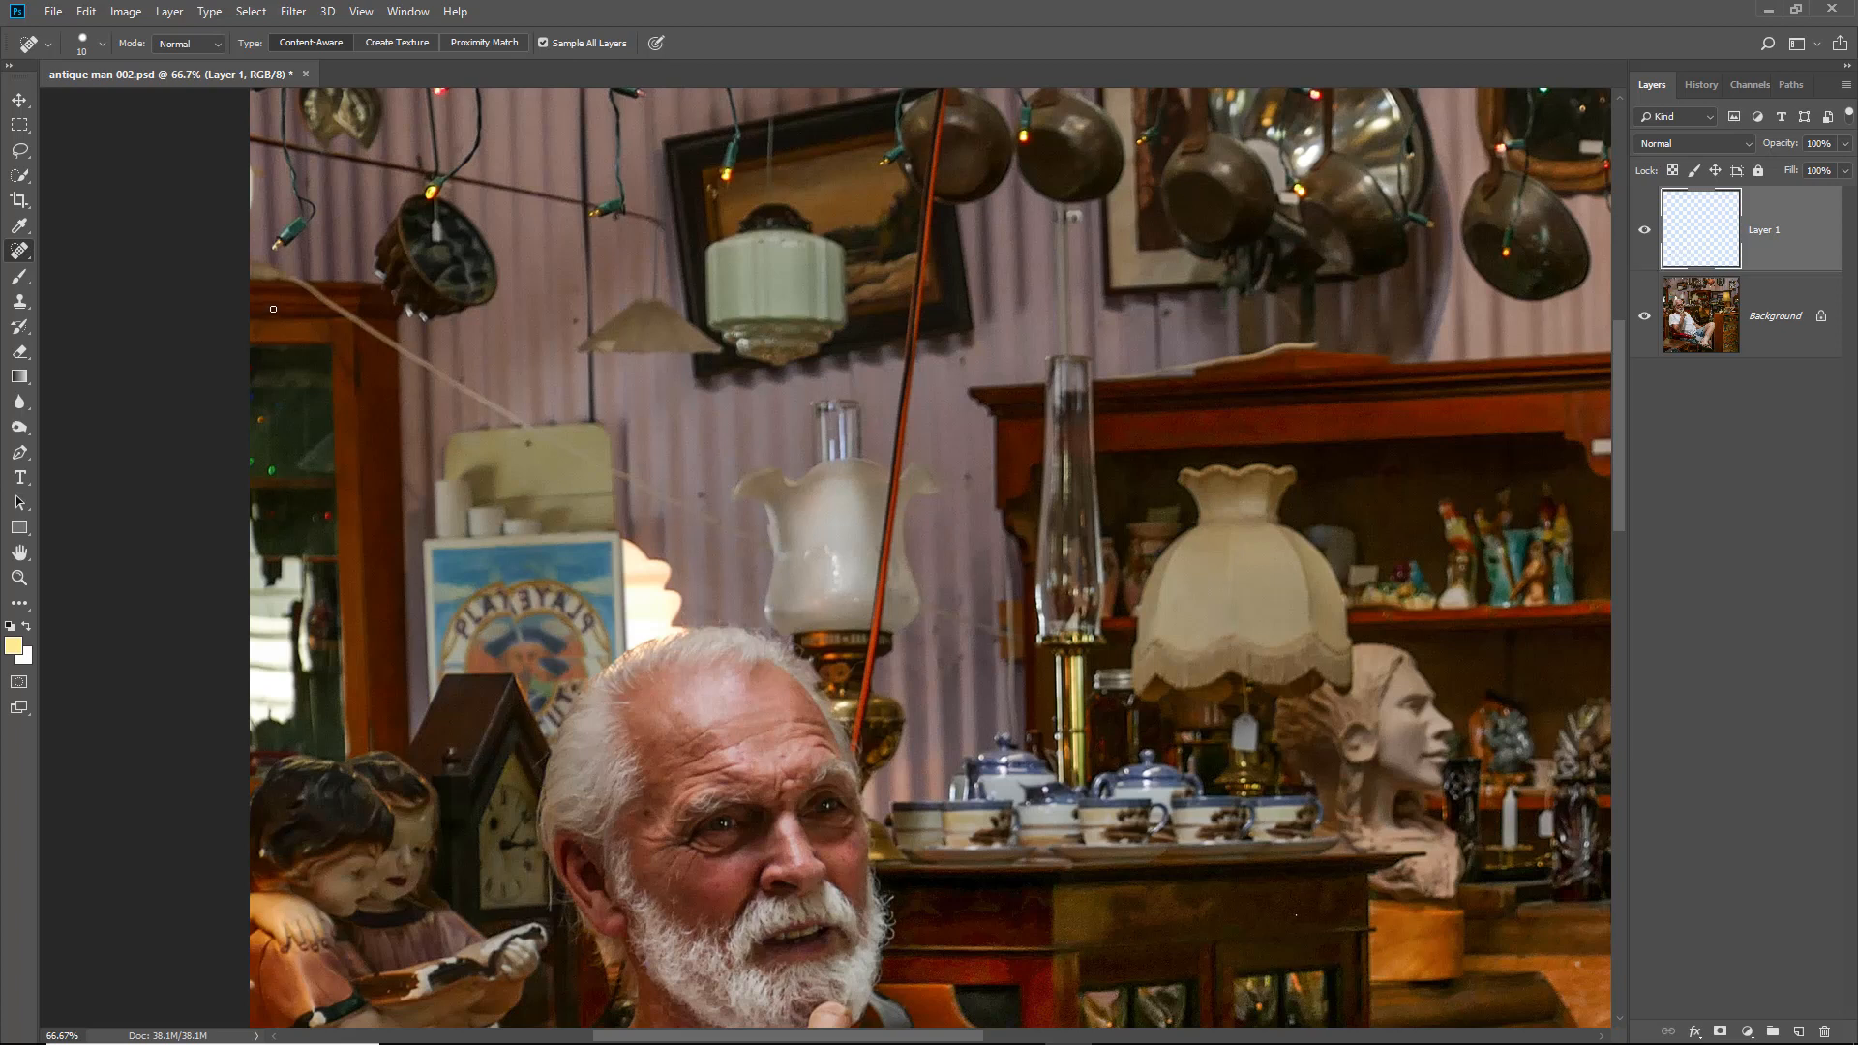
pyautogui.press(']')
pyautogui.press(']')
pyautogui.click(293, 280)
pyautogui.keyDown('shift'); pyautogui.click(396, 349); pyautogui.keyUp('shift')
pyautogui.keyDown('shift'); pyautogui.click(521, 425); pyautogui.keyUp('shift')
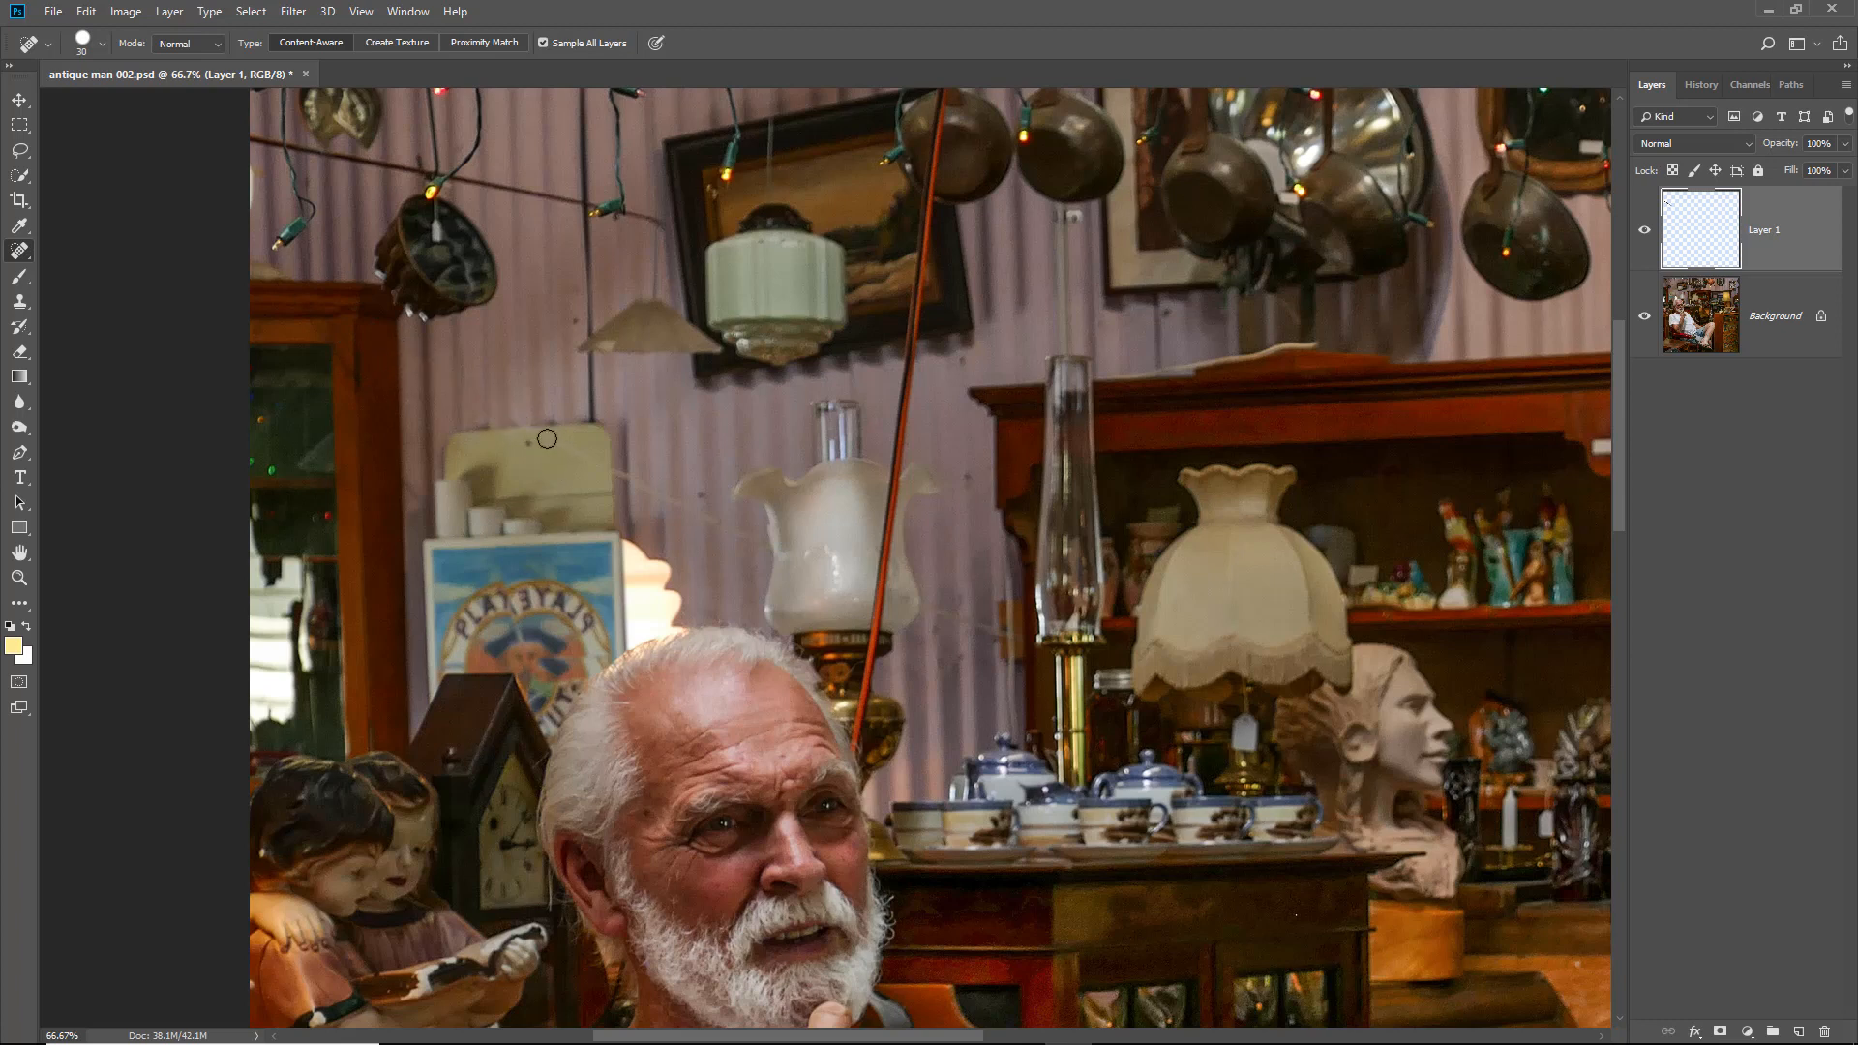
pyautogui.keyDown('shift'); pyautogui.click(624, 477); pyautogui.keyUp('shift')
pyautogui.keyDown('shift'); pyautogui.click(762, 543); pyautogui.keyUp('shift')
pyautogui.keyDown('shift'); pyautogui.click(1014, 637); pyautogui.keyUp('shift')
pyautogui.click(576, 320)
# Save the layered document in Photoshop format under the new name antique man 003
pyautogui.click(54, 12)
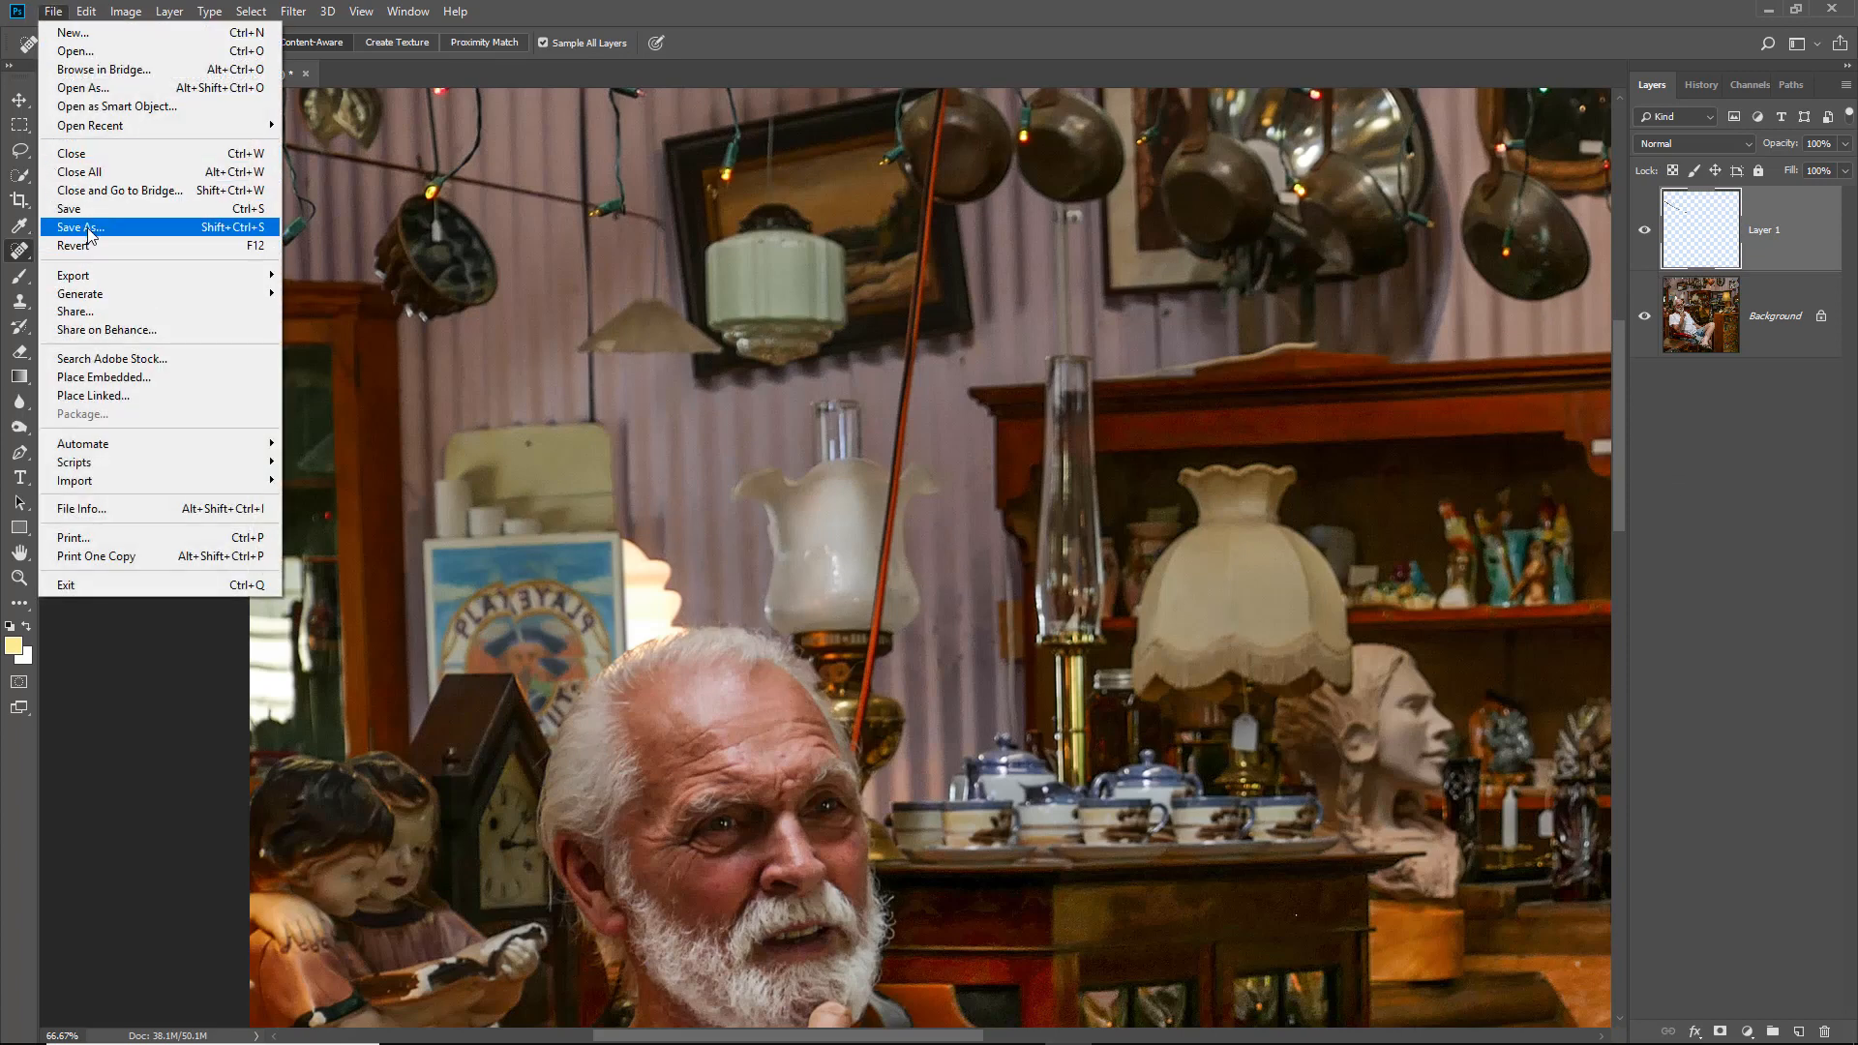
pyautogui.click(88, 235)
pyautogui.click(293, 414)
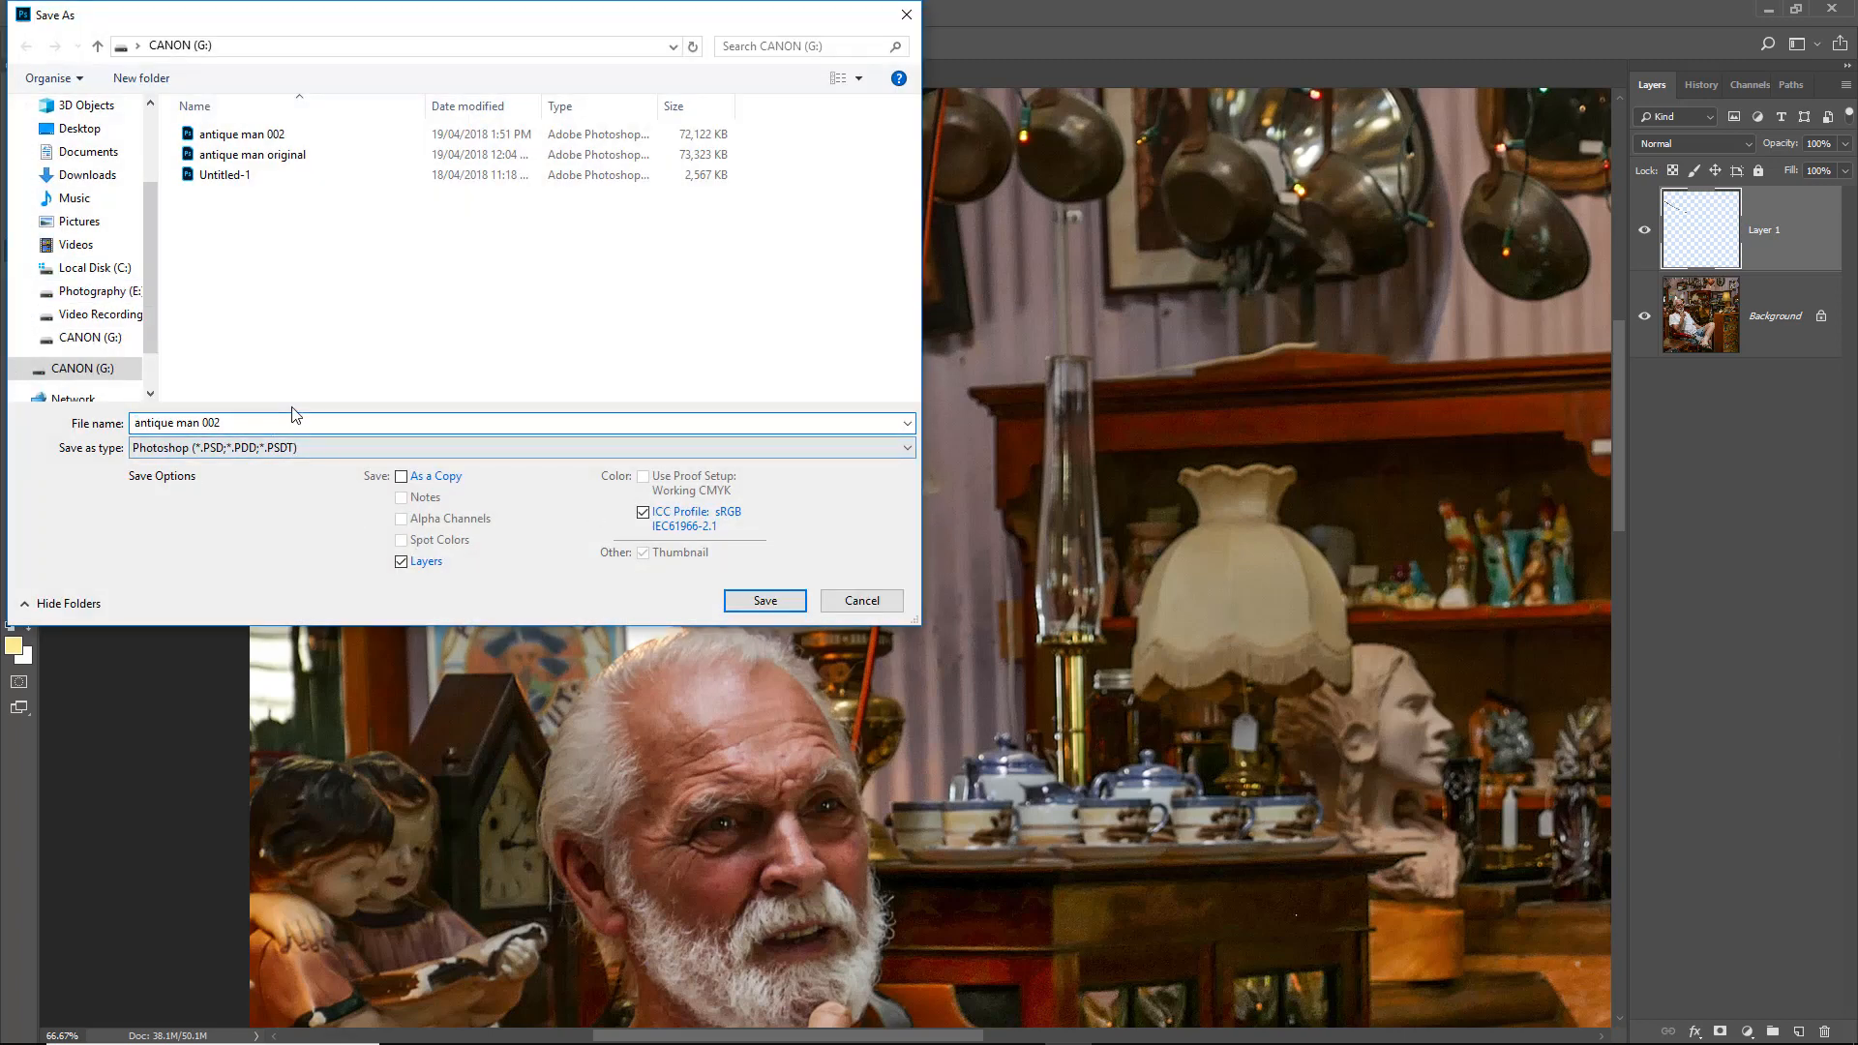
pyautogui.press('BackSpace')
pyautogui.write('3')
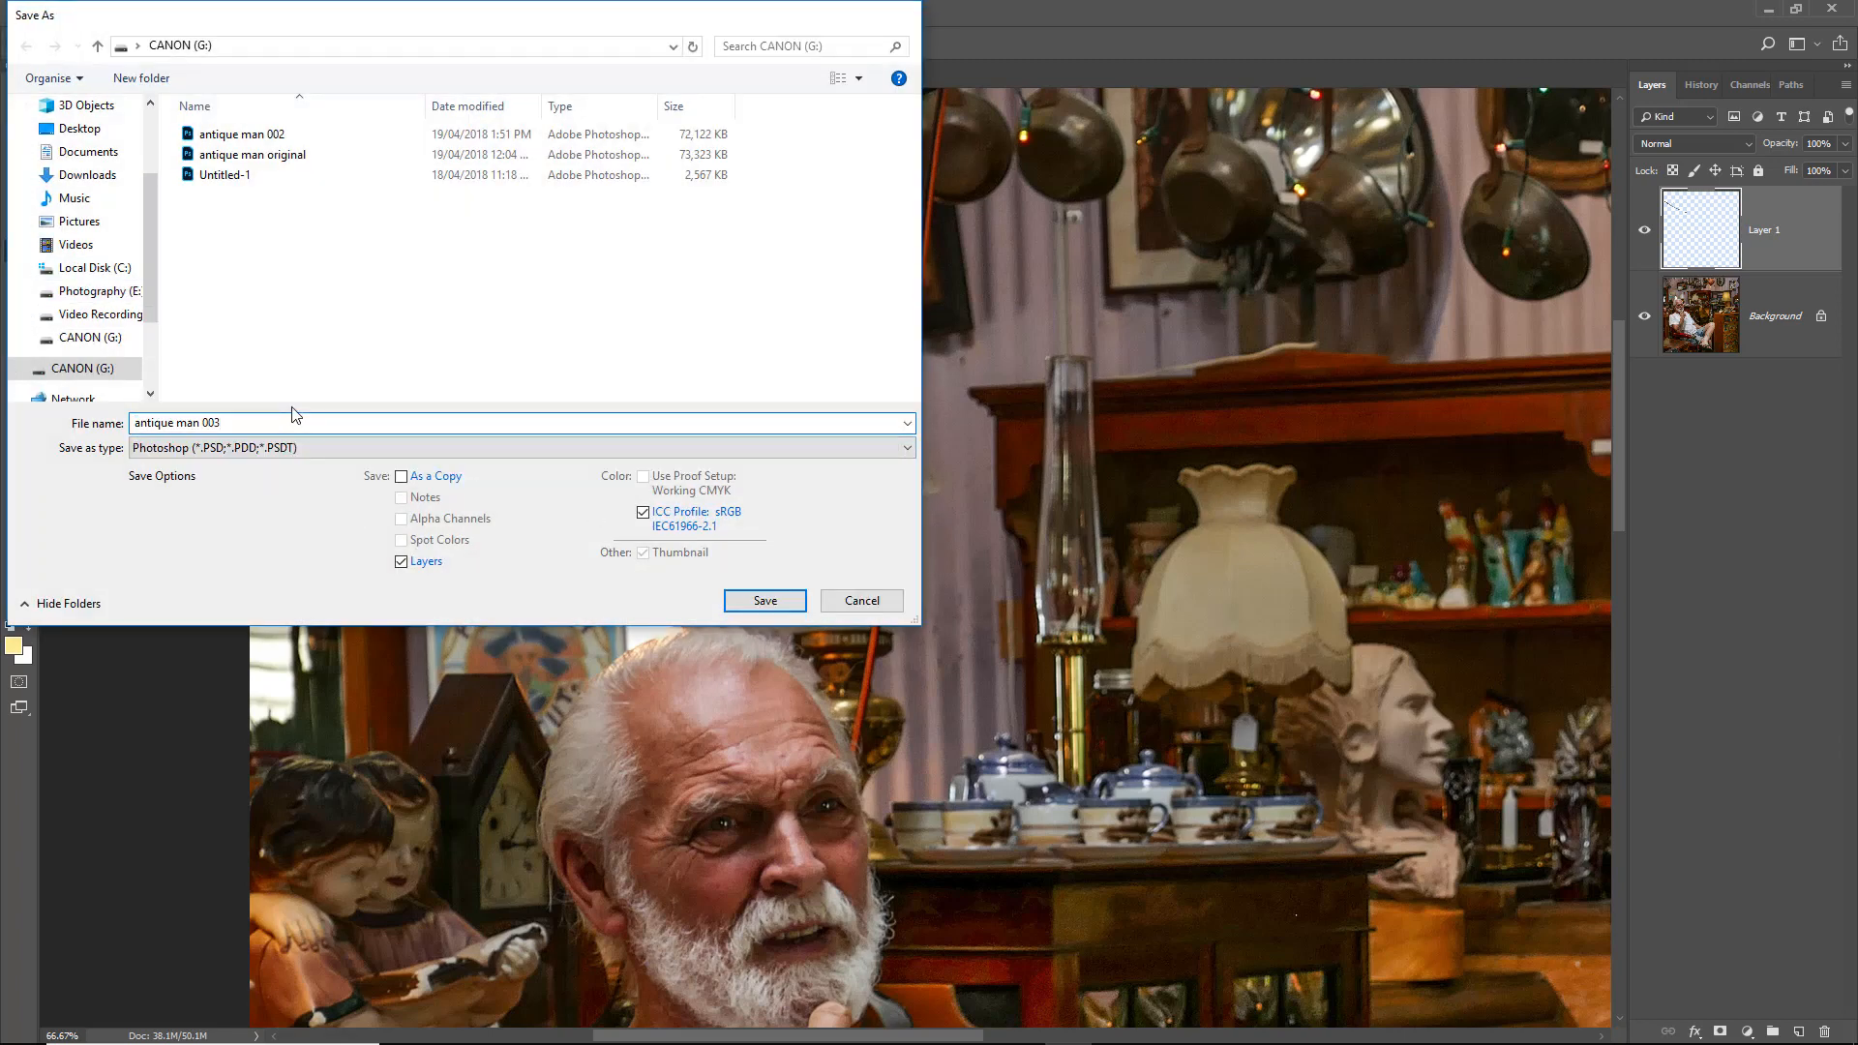
pyautogui.press('Return')
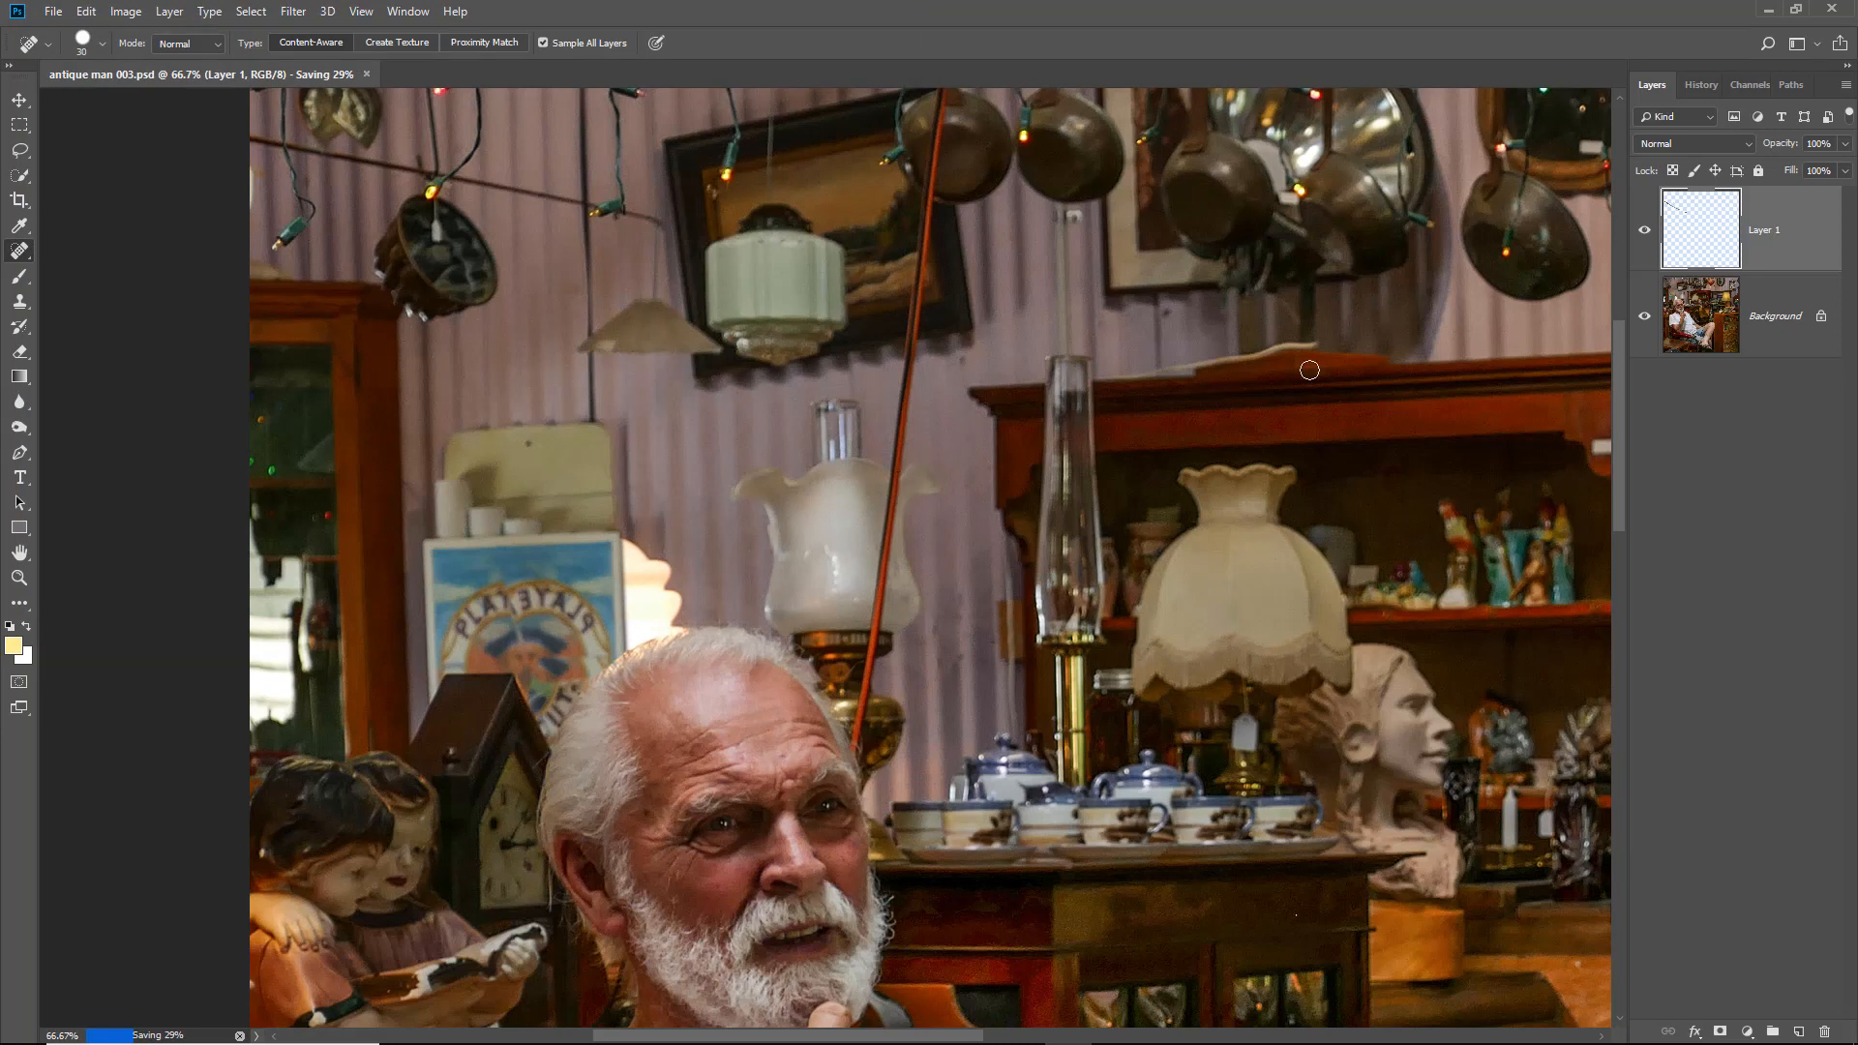
# Flatten the healing layer into the Background
pyautogui.click(1845, 87)
pyautogui.click(1673, 636)
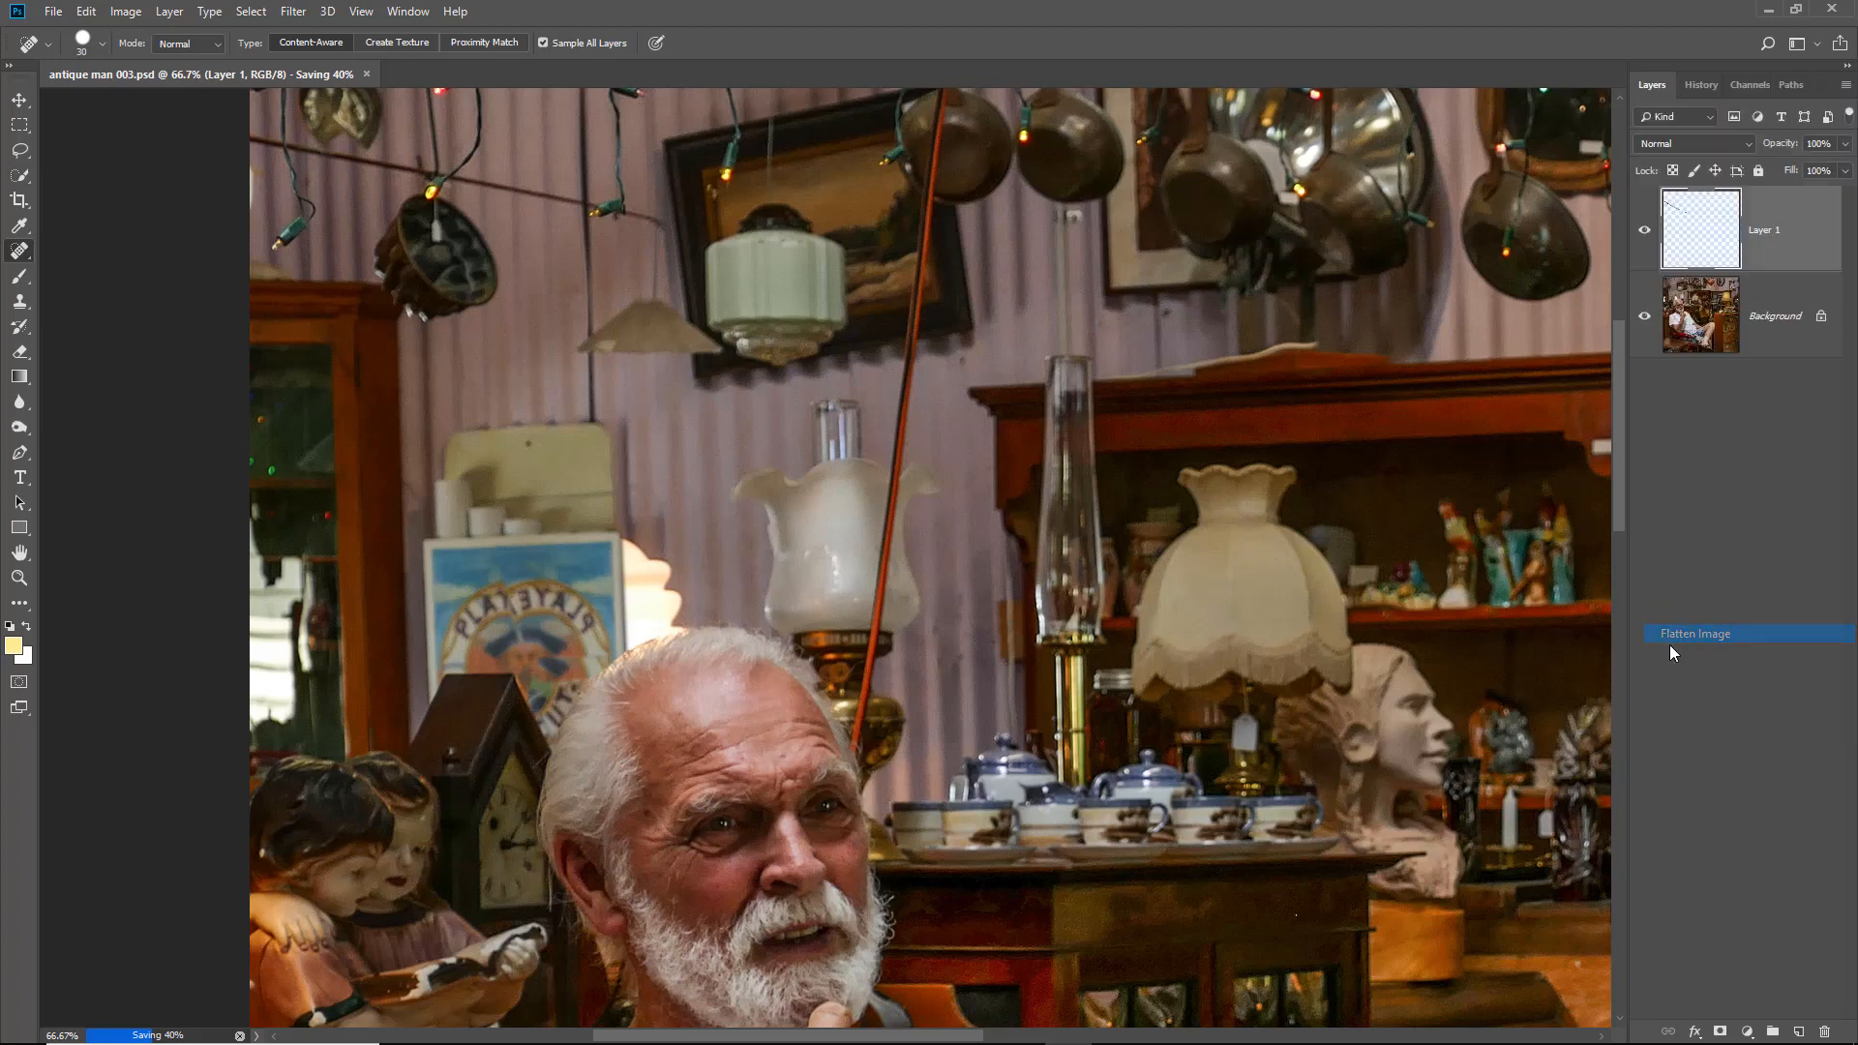
pyautogui.keyDown('ctrl'); pyautogui.click(701, 533); pyautogui.keyUp('ctrl')
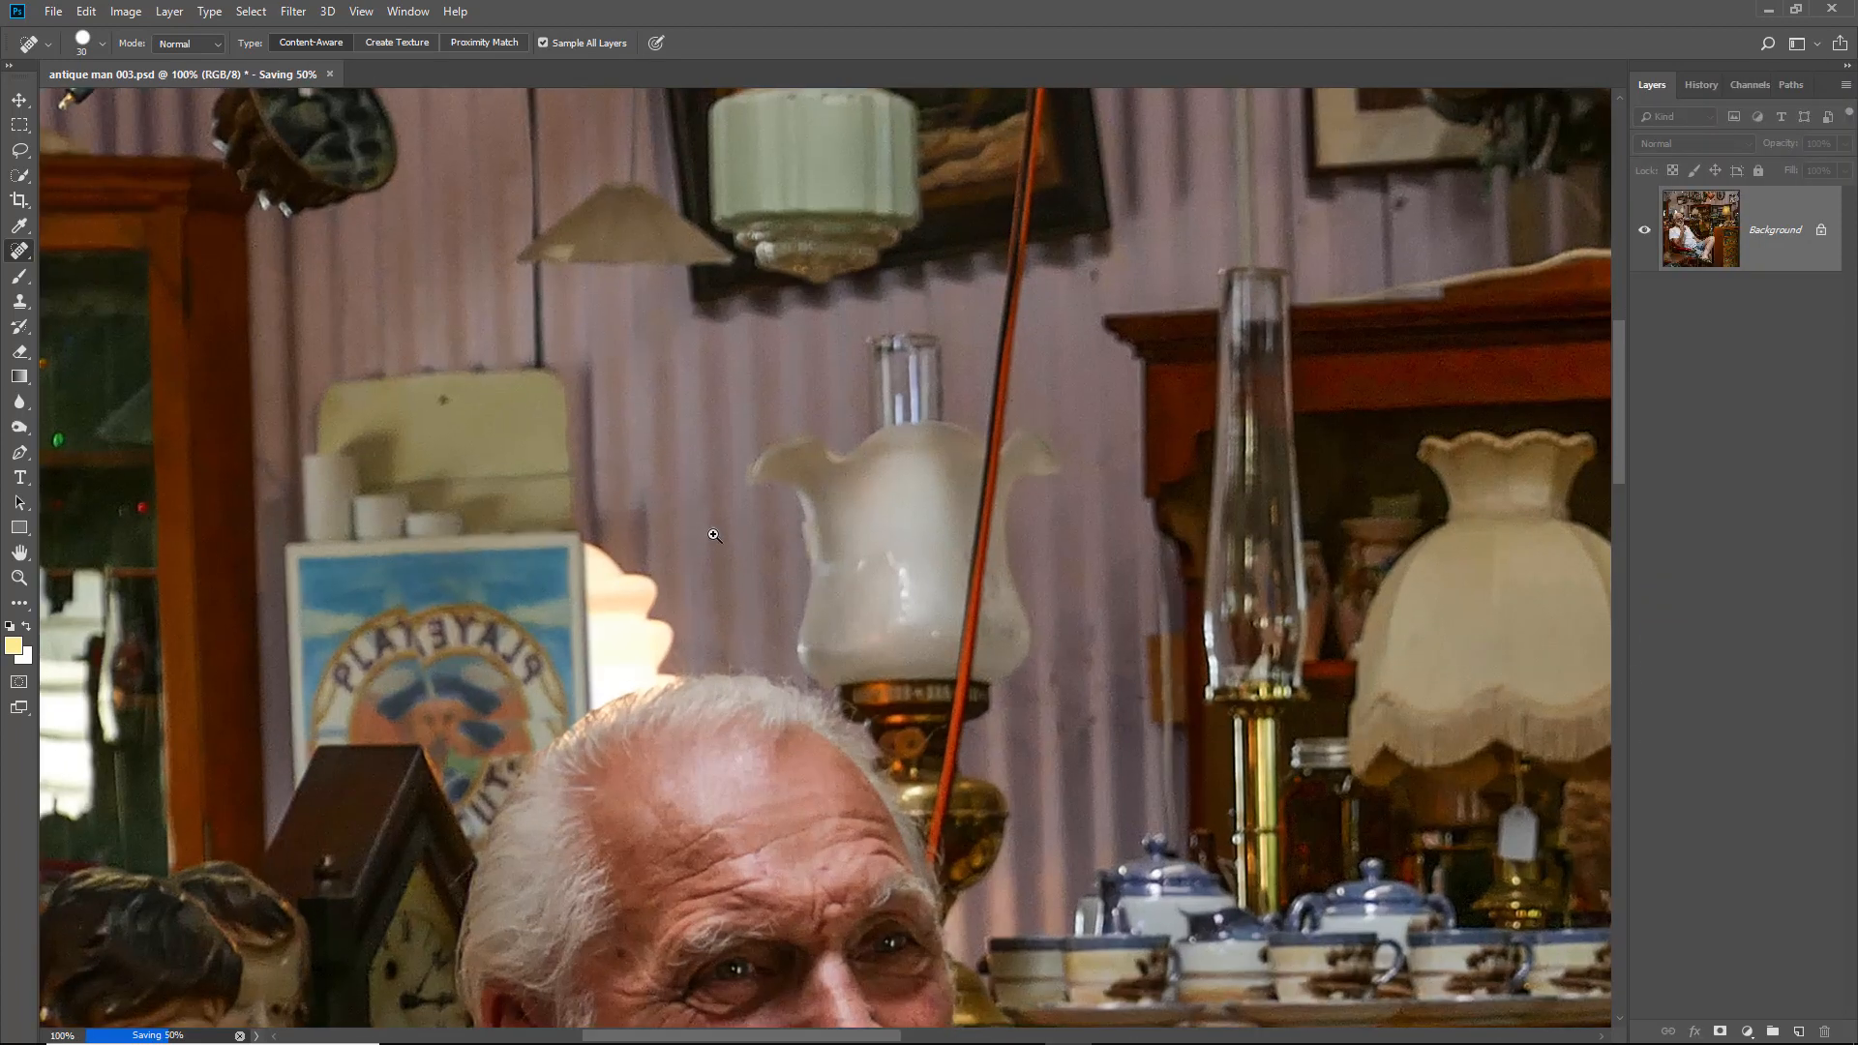
# Outline a four-sided area of plain corrugated wall between the cream board and the frosted glass lamp with the Polygonal Lasso
pyautogui.keyDown('ctrl'); pyautogui.click(711, 536); pyautogui.keyUp('ctrl')
pyautogui.moveTo(657, 621); pyautogui.dragTo(713, 684)
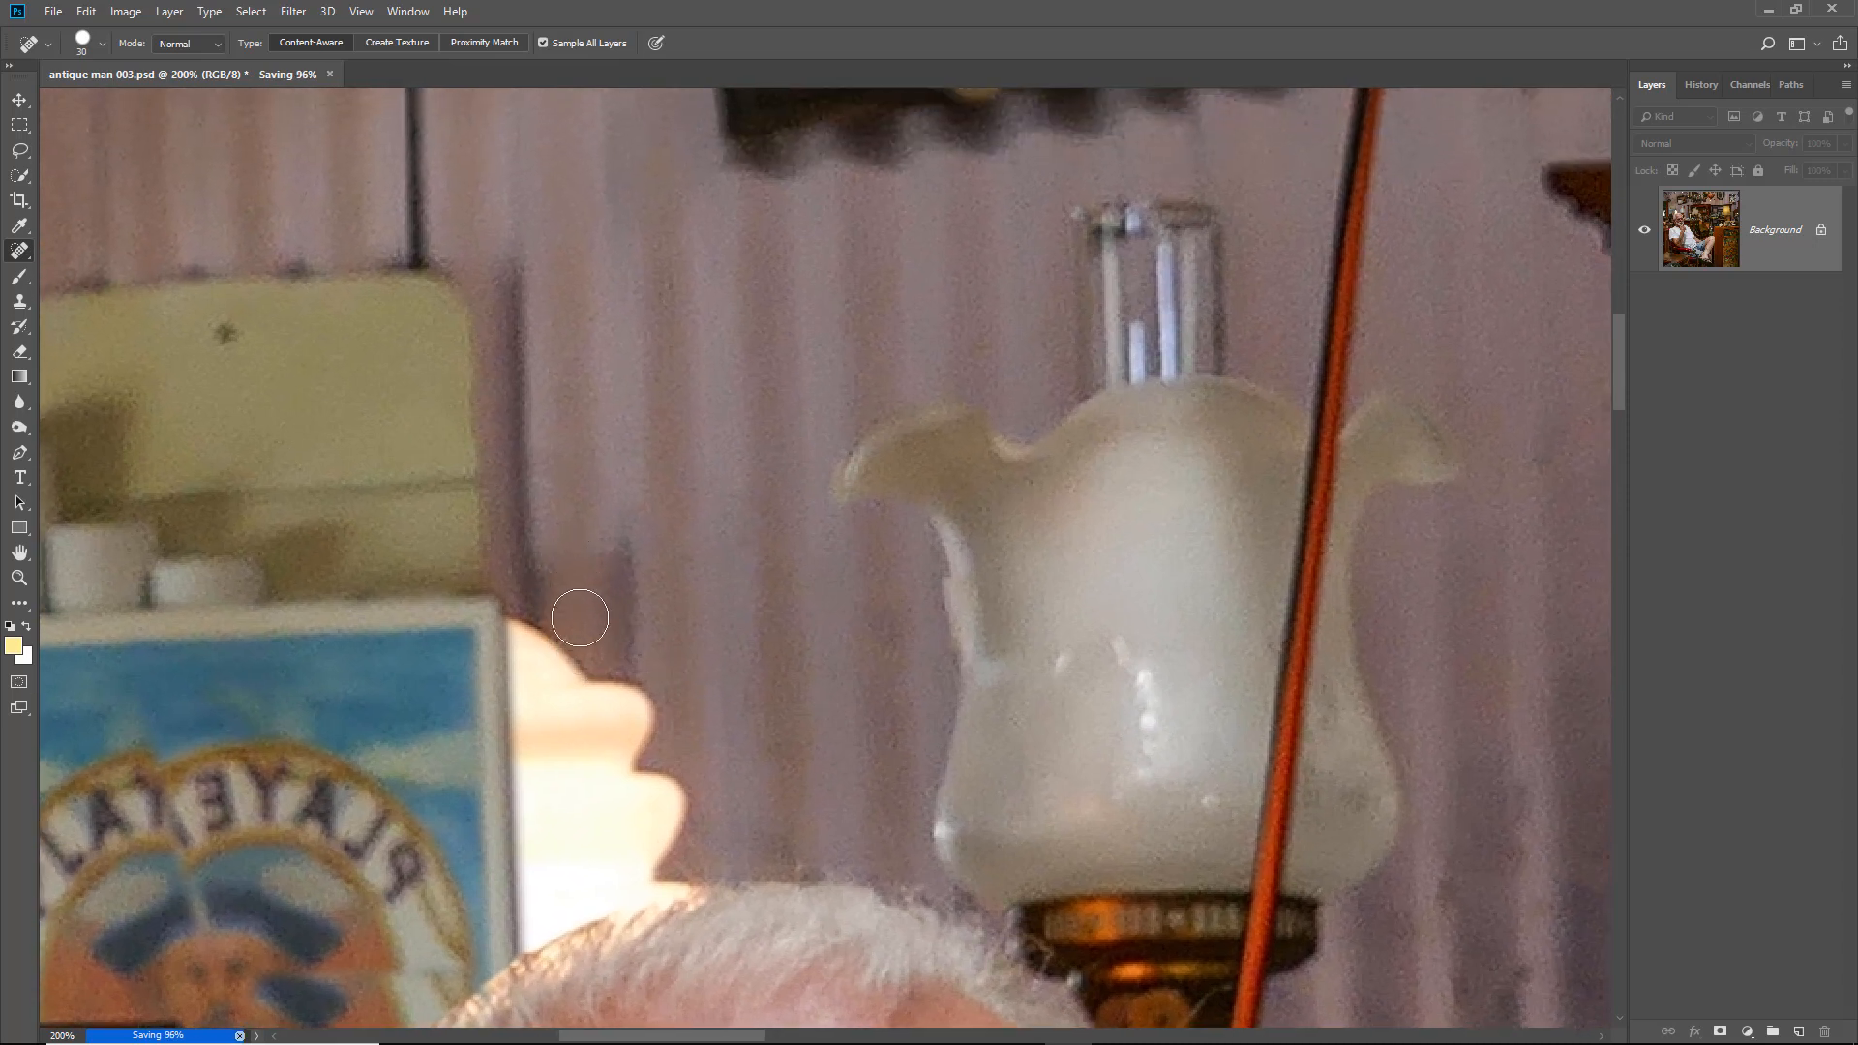
pyautogui.moveTo(594, 649)
pyautogui.mouseDown()
pyautogui.moveTo(601, 685)
pyautogui.moveTo(589, 656)
pyautogui.mouseUp()
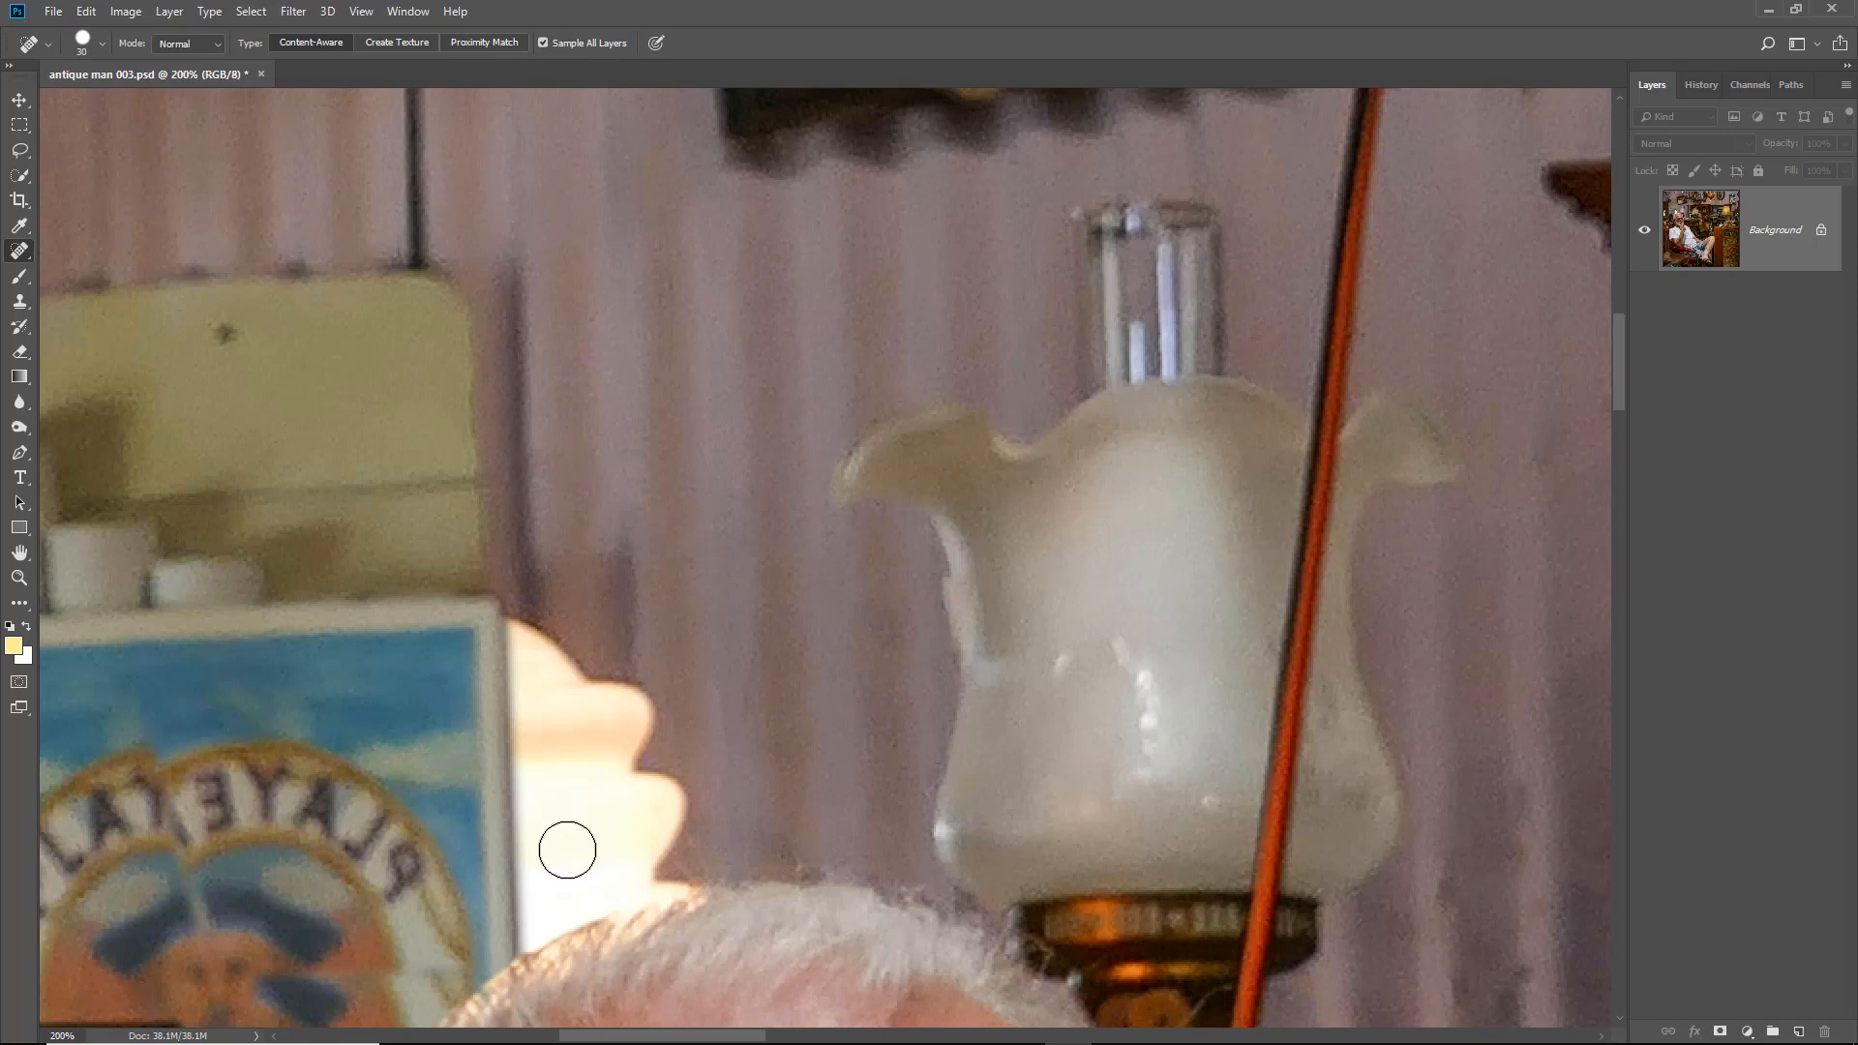
pyautogui.click(21, 151)
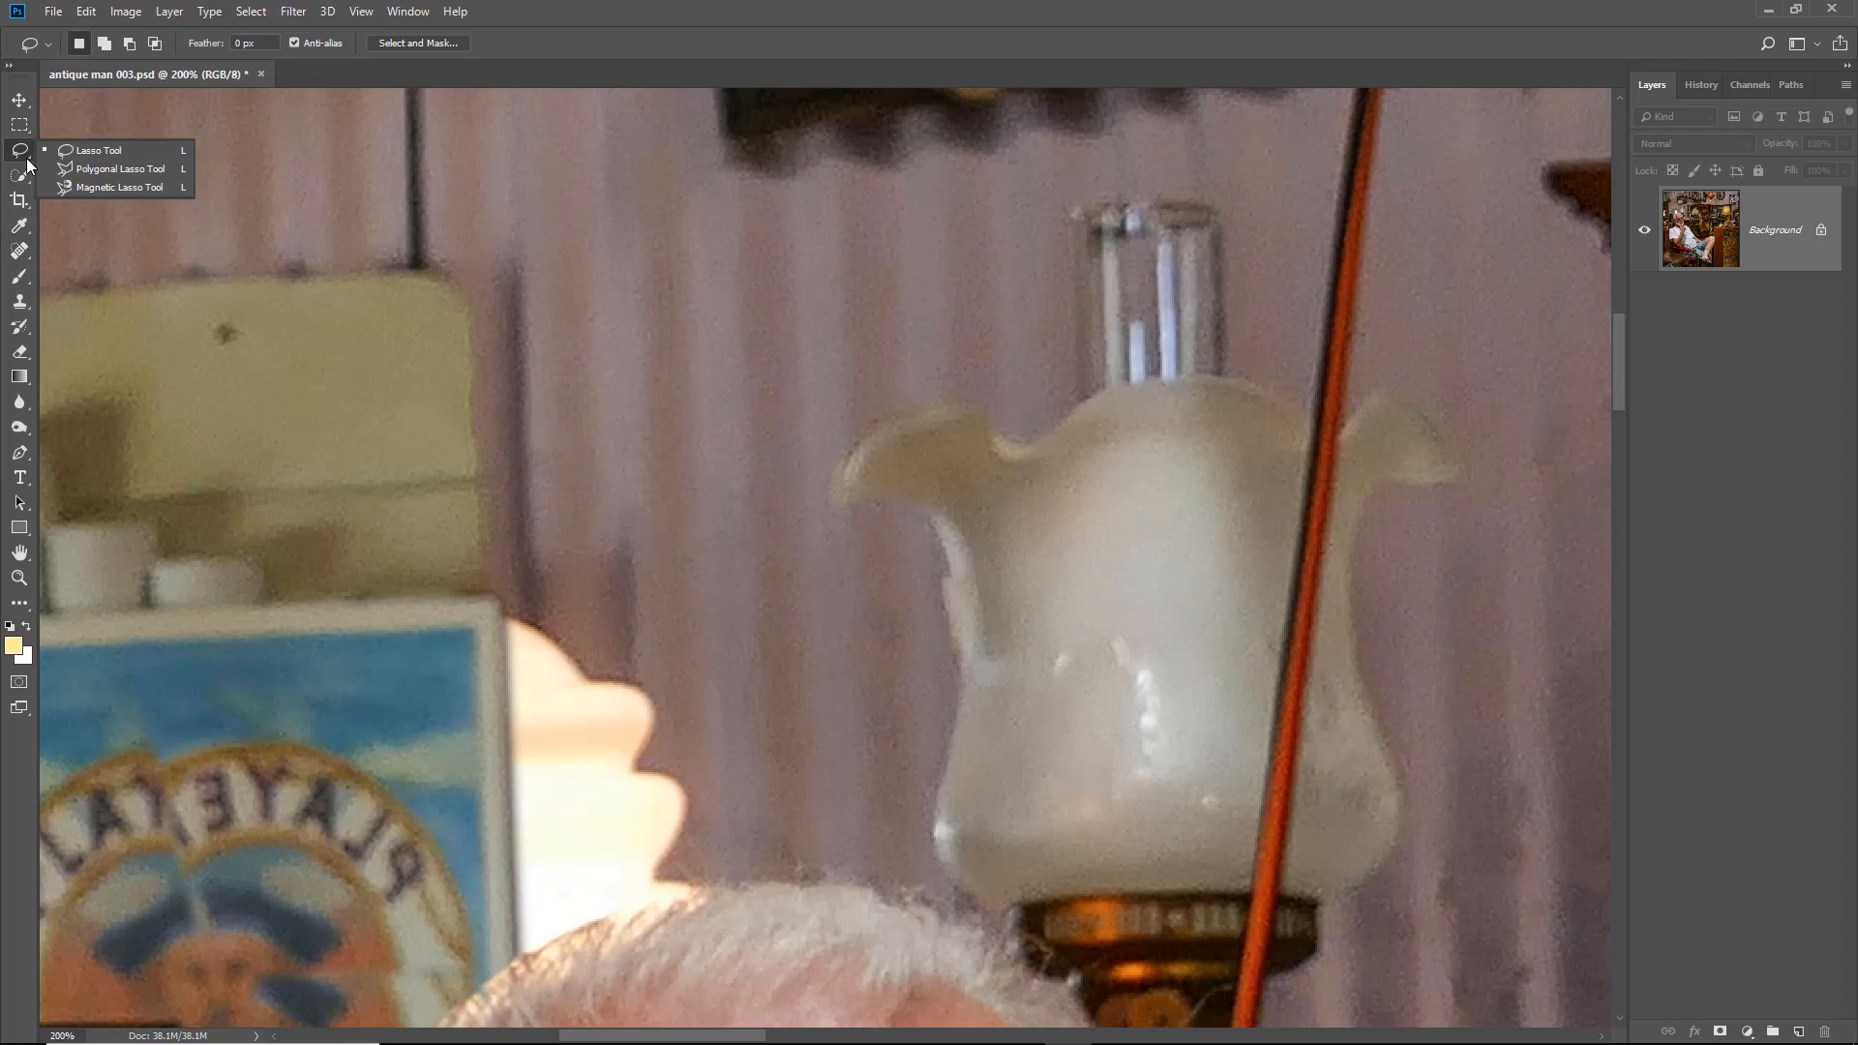
pyautogui.click(77, 170)
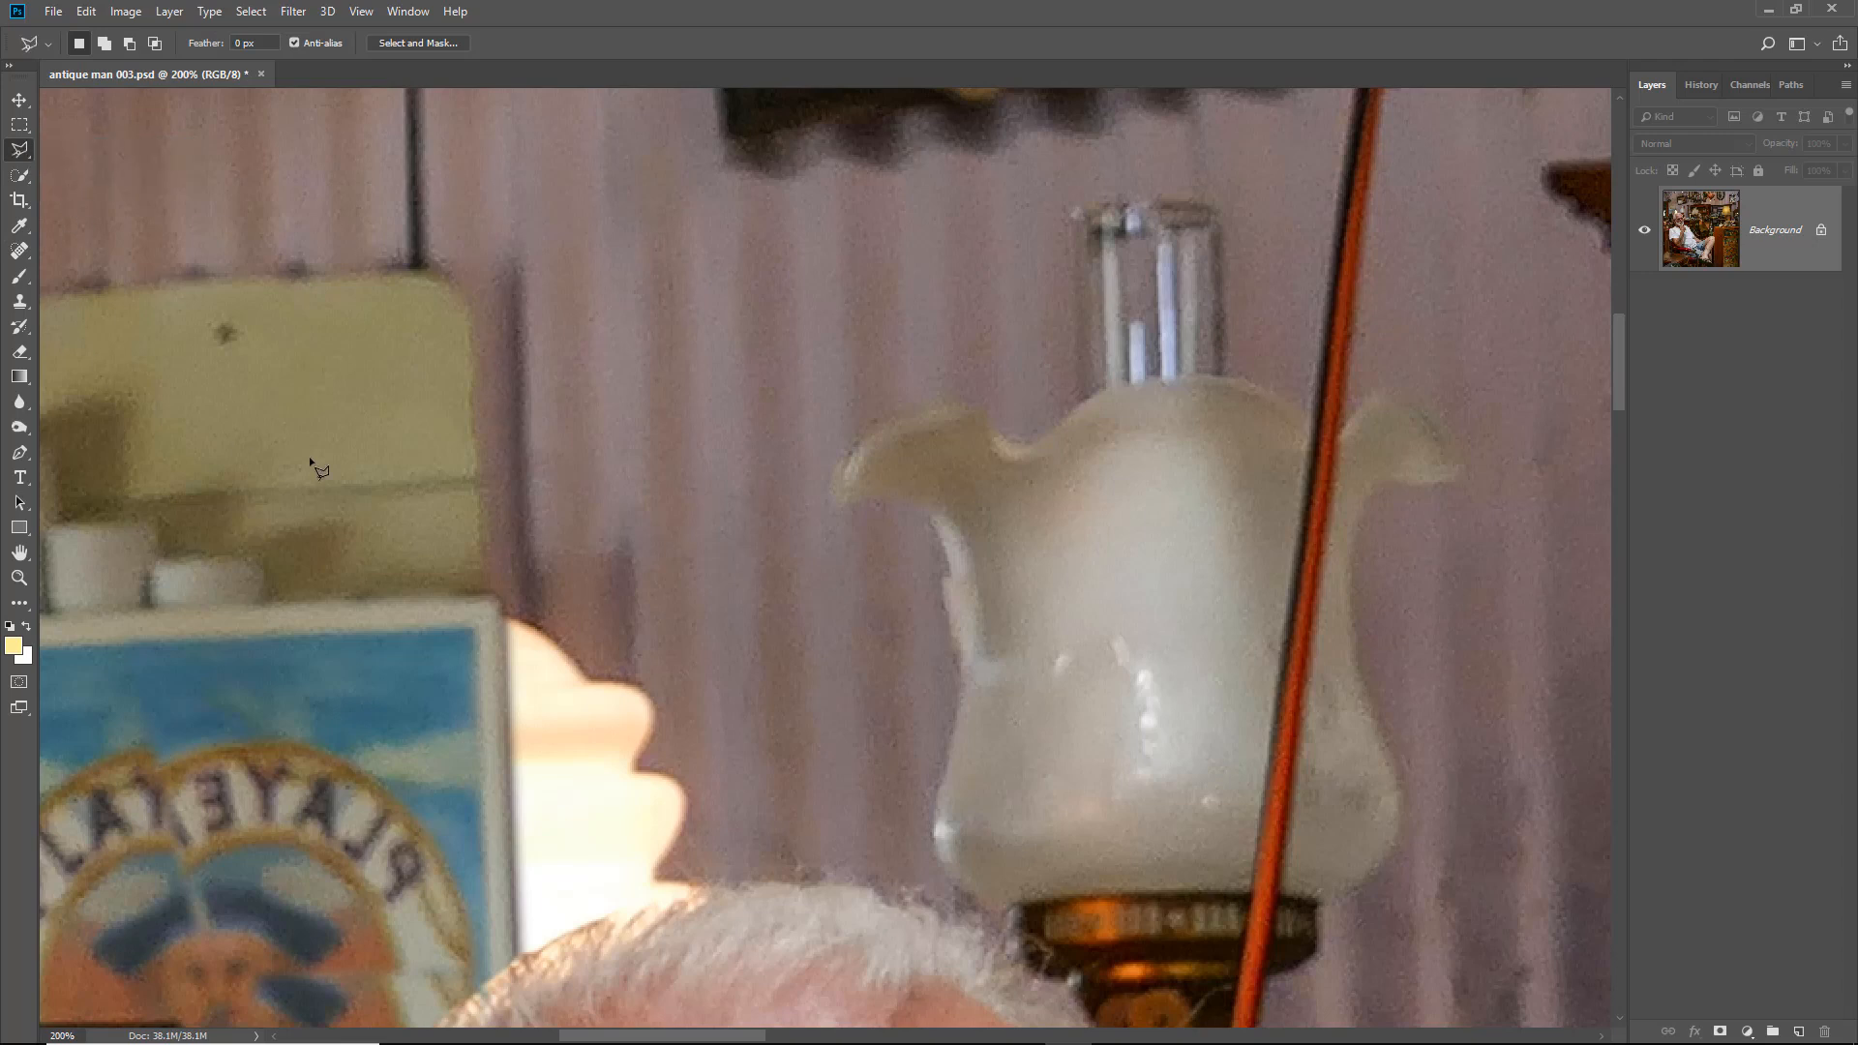
pyautogui.click(472, 229)
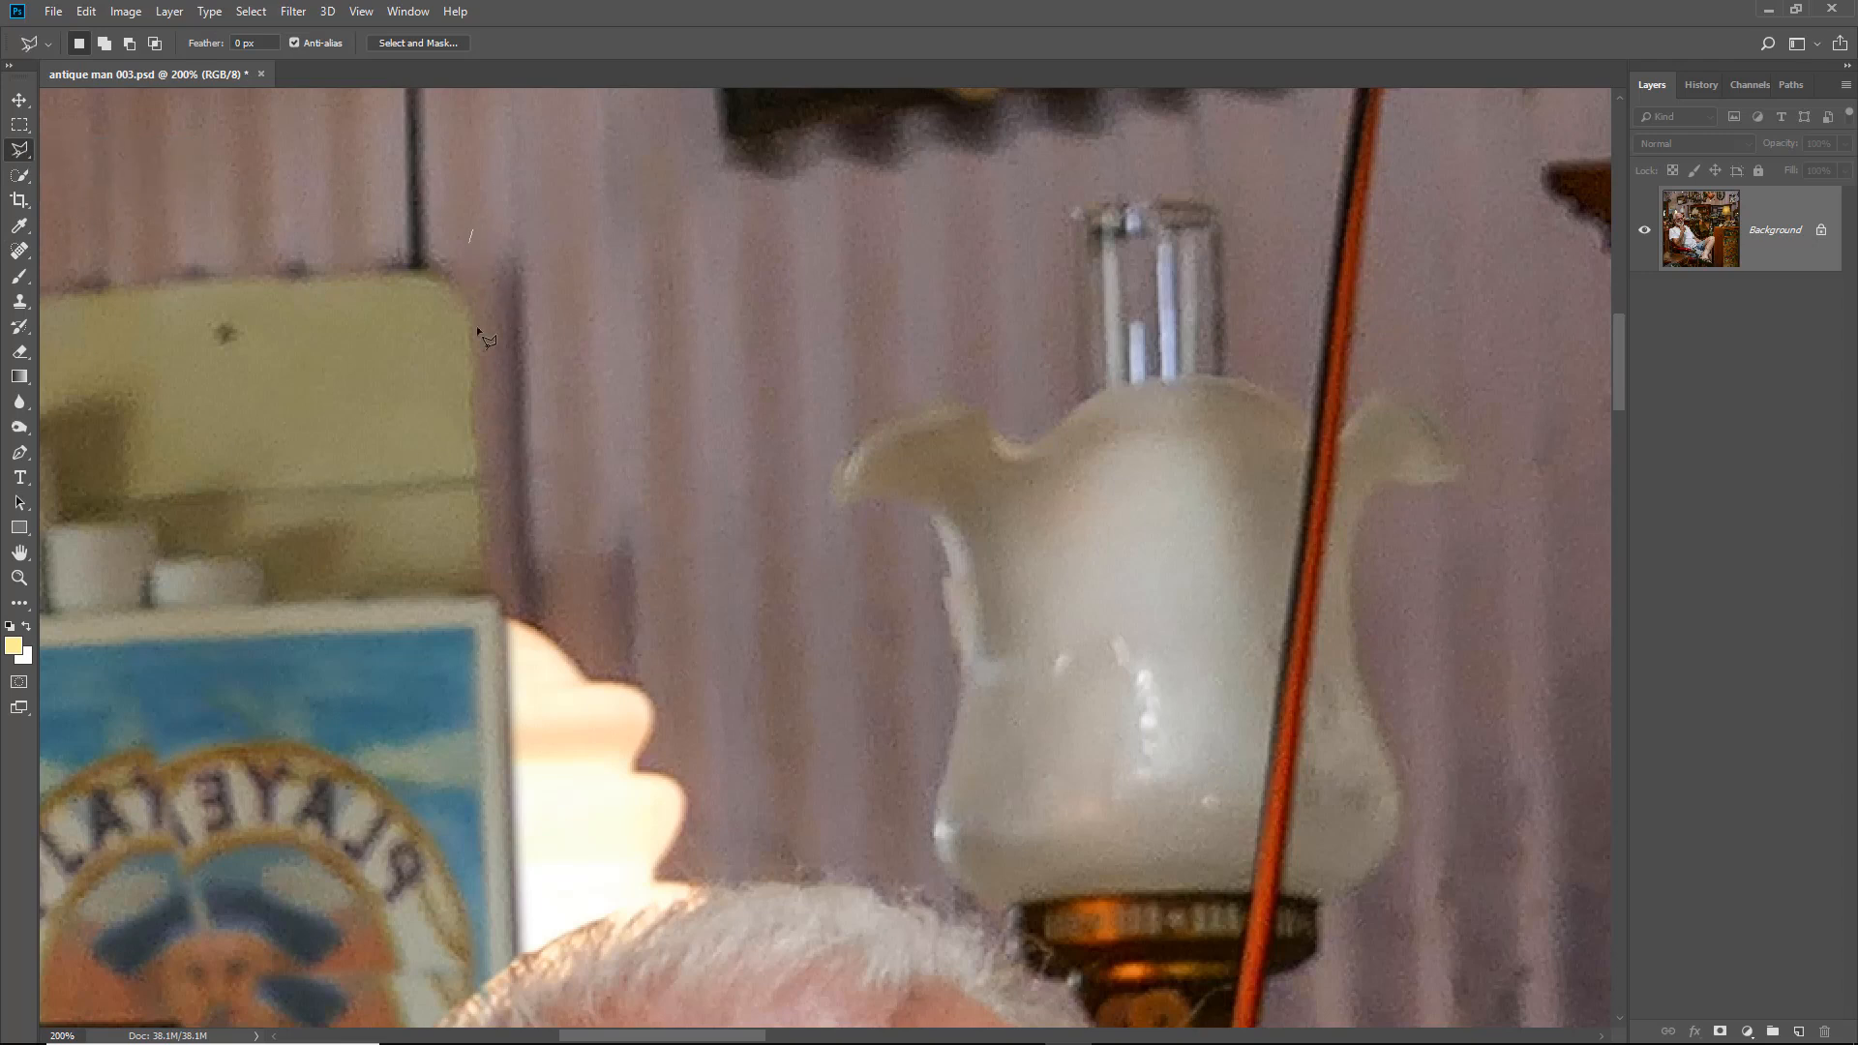
pyautogui.click(504, 549)
pyautogui.click(824, 534)
pyautogui.click(811, 198)
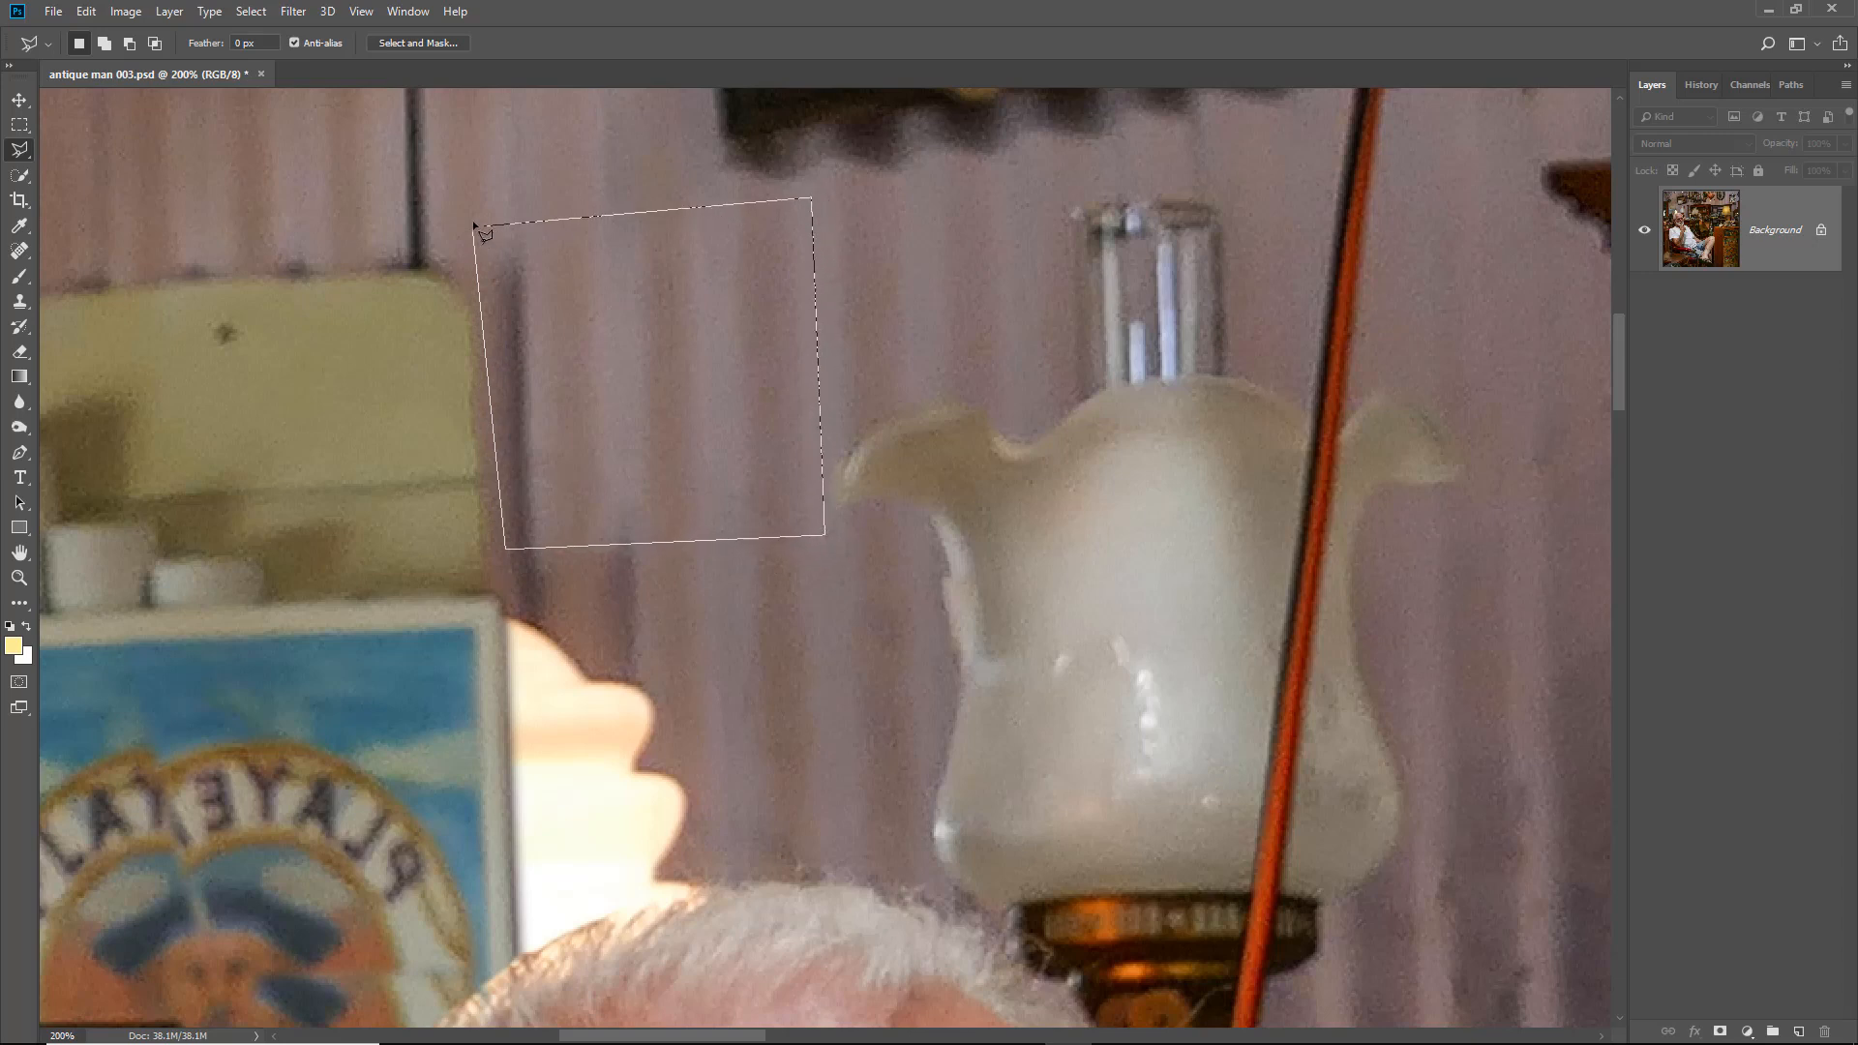
pyautogui.click(472, 232)
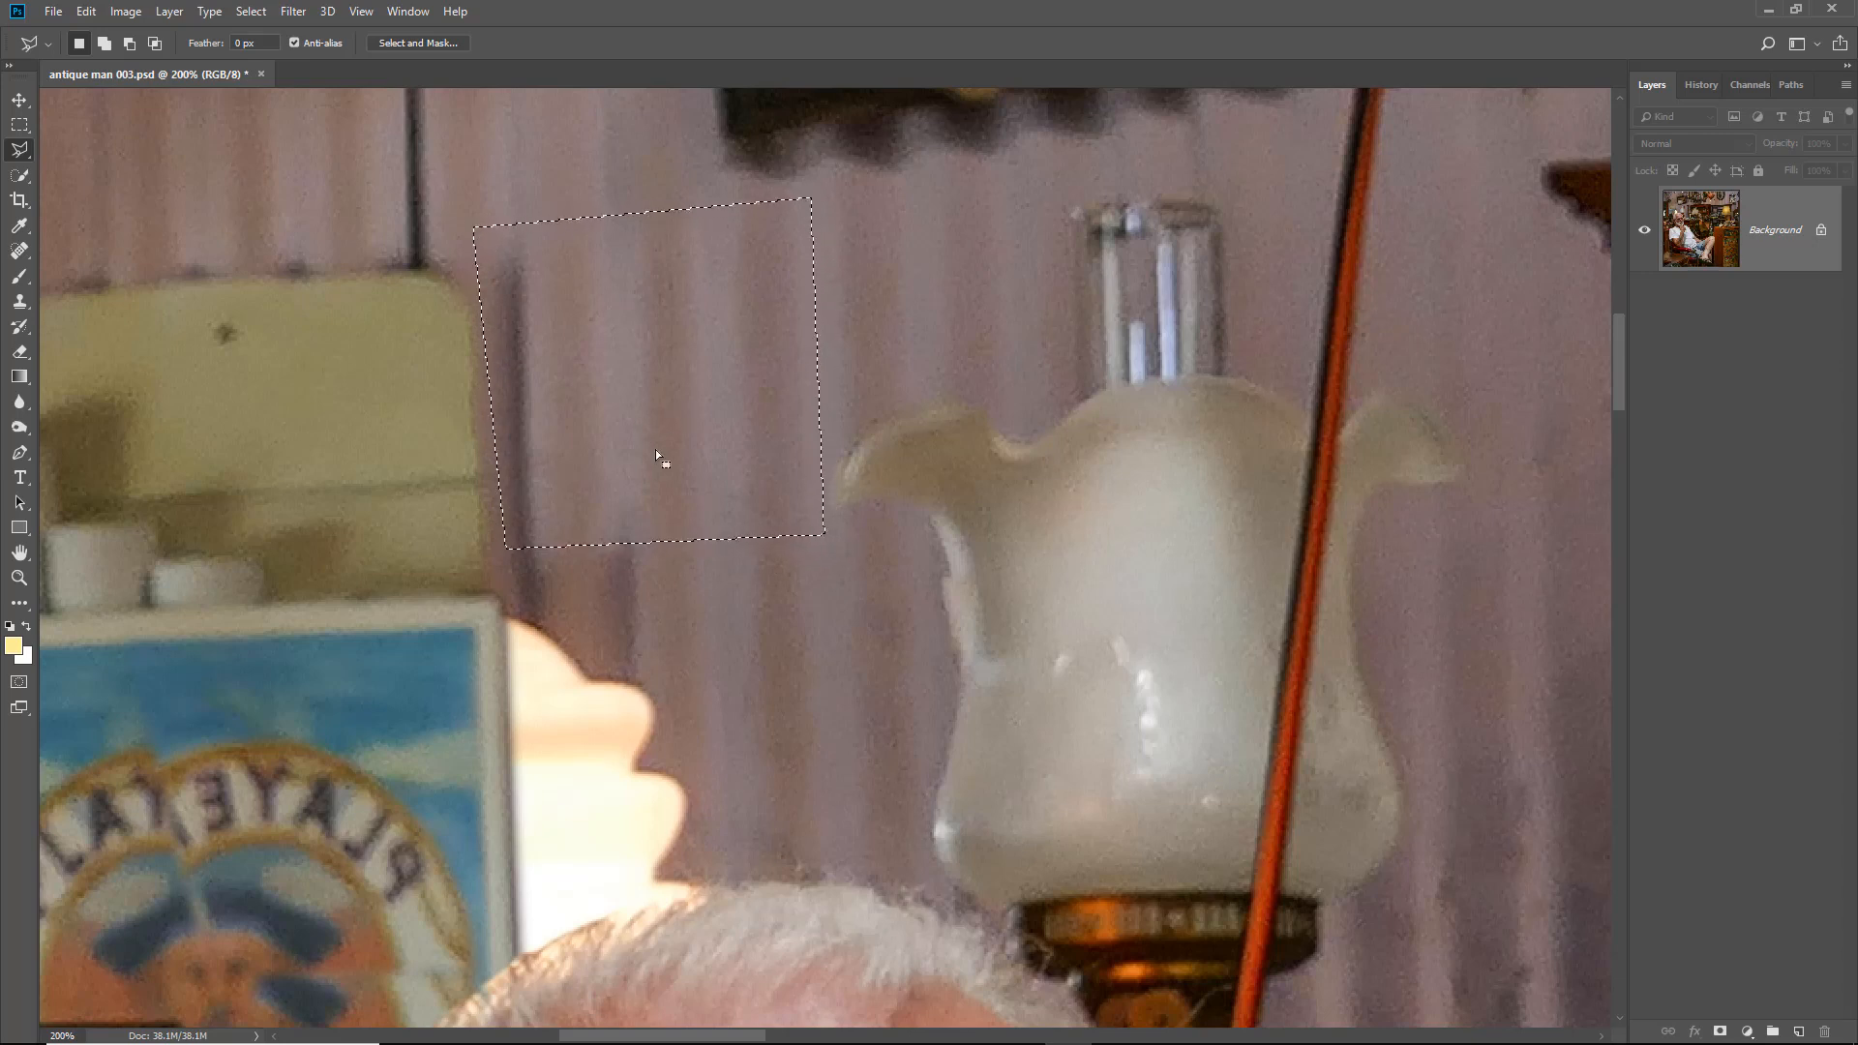
# Feather the wall selection by 4.7 px and copy it onto a new layer
pyautogui.click(418, 43)
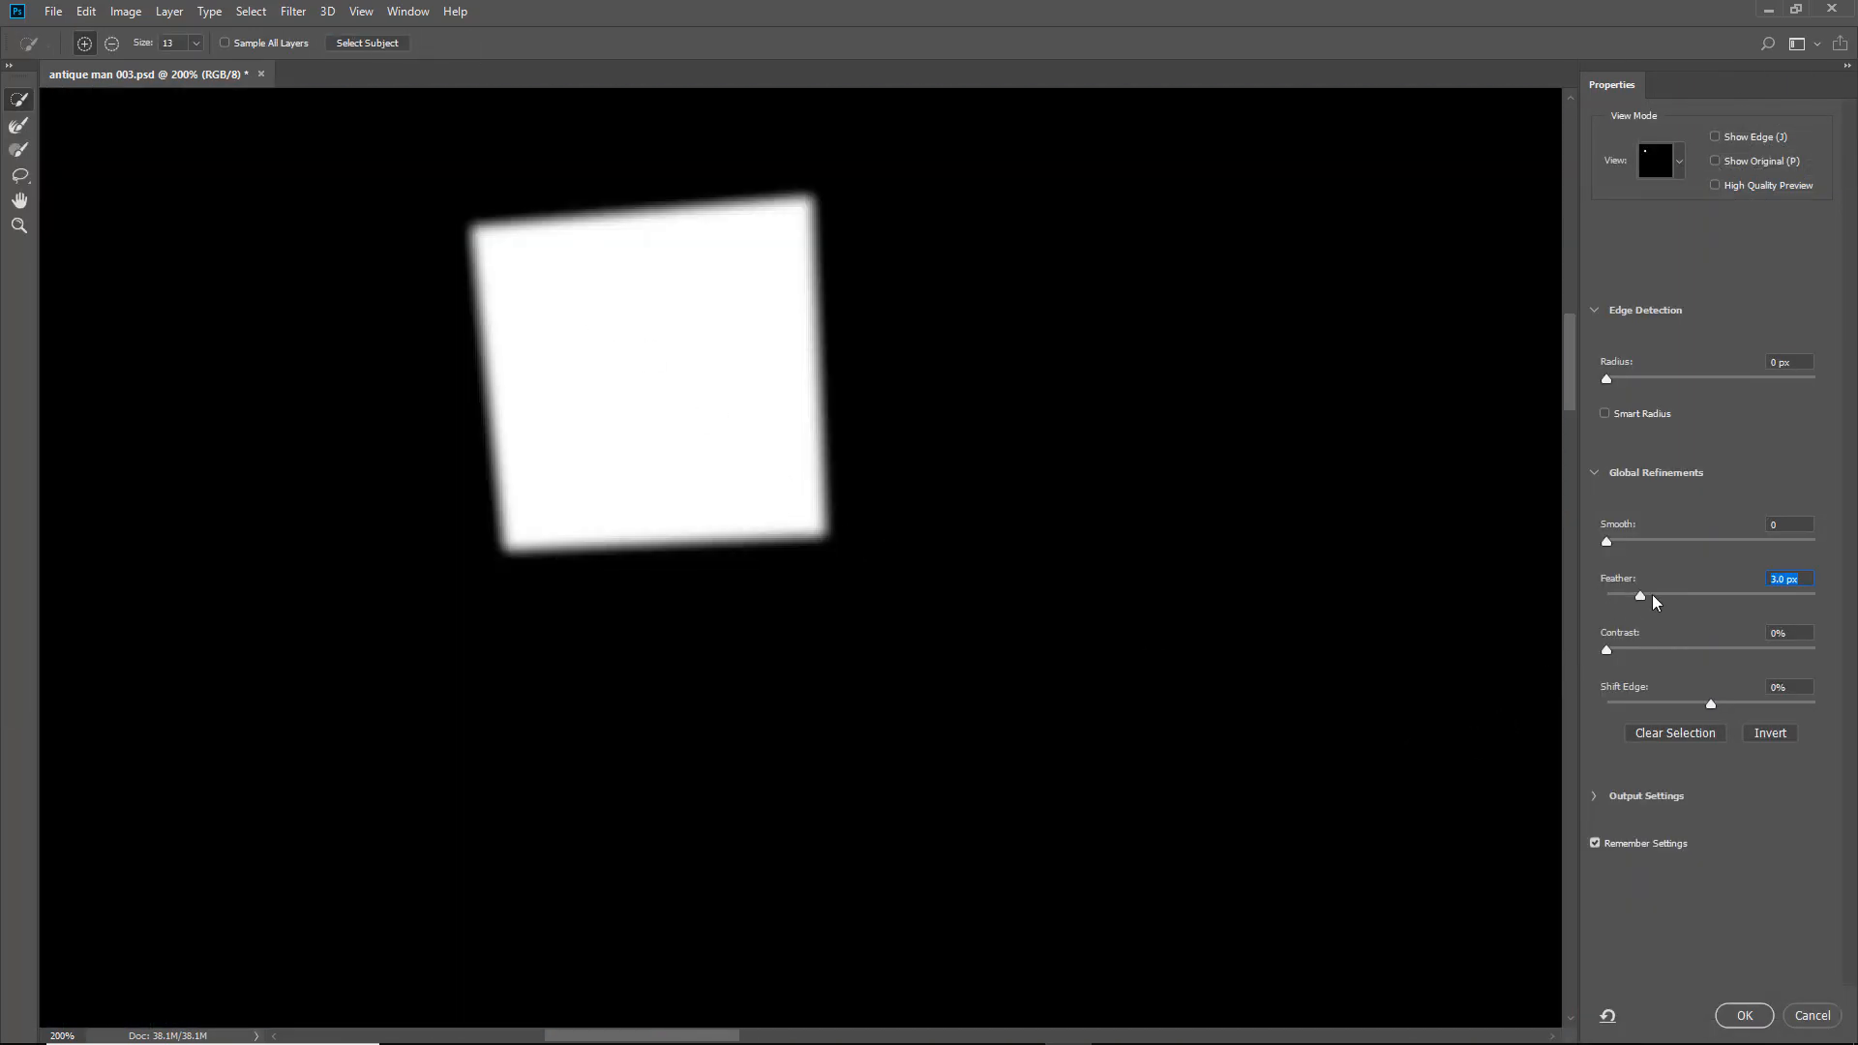
pyautogui.moveTo(1653, 596); pyautogui.dragTo(1661, 596)
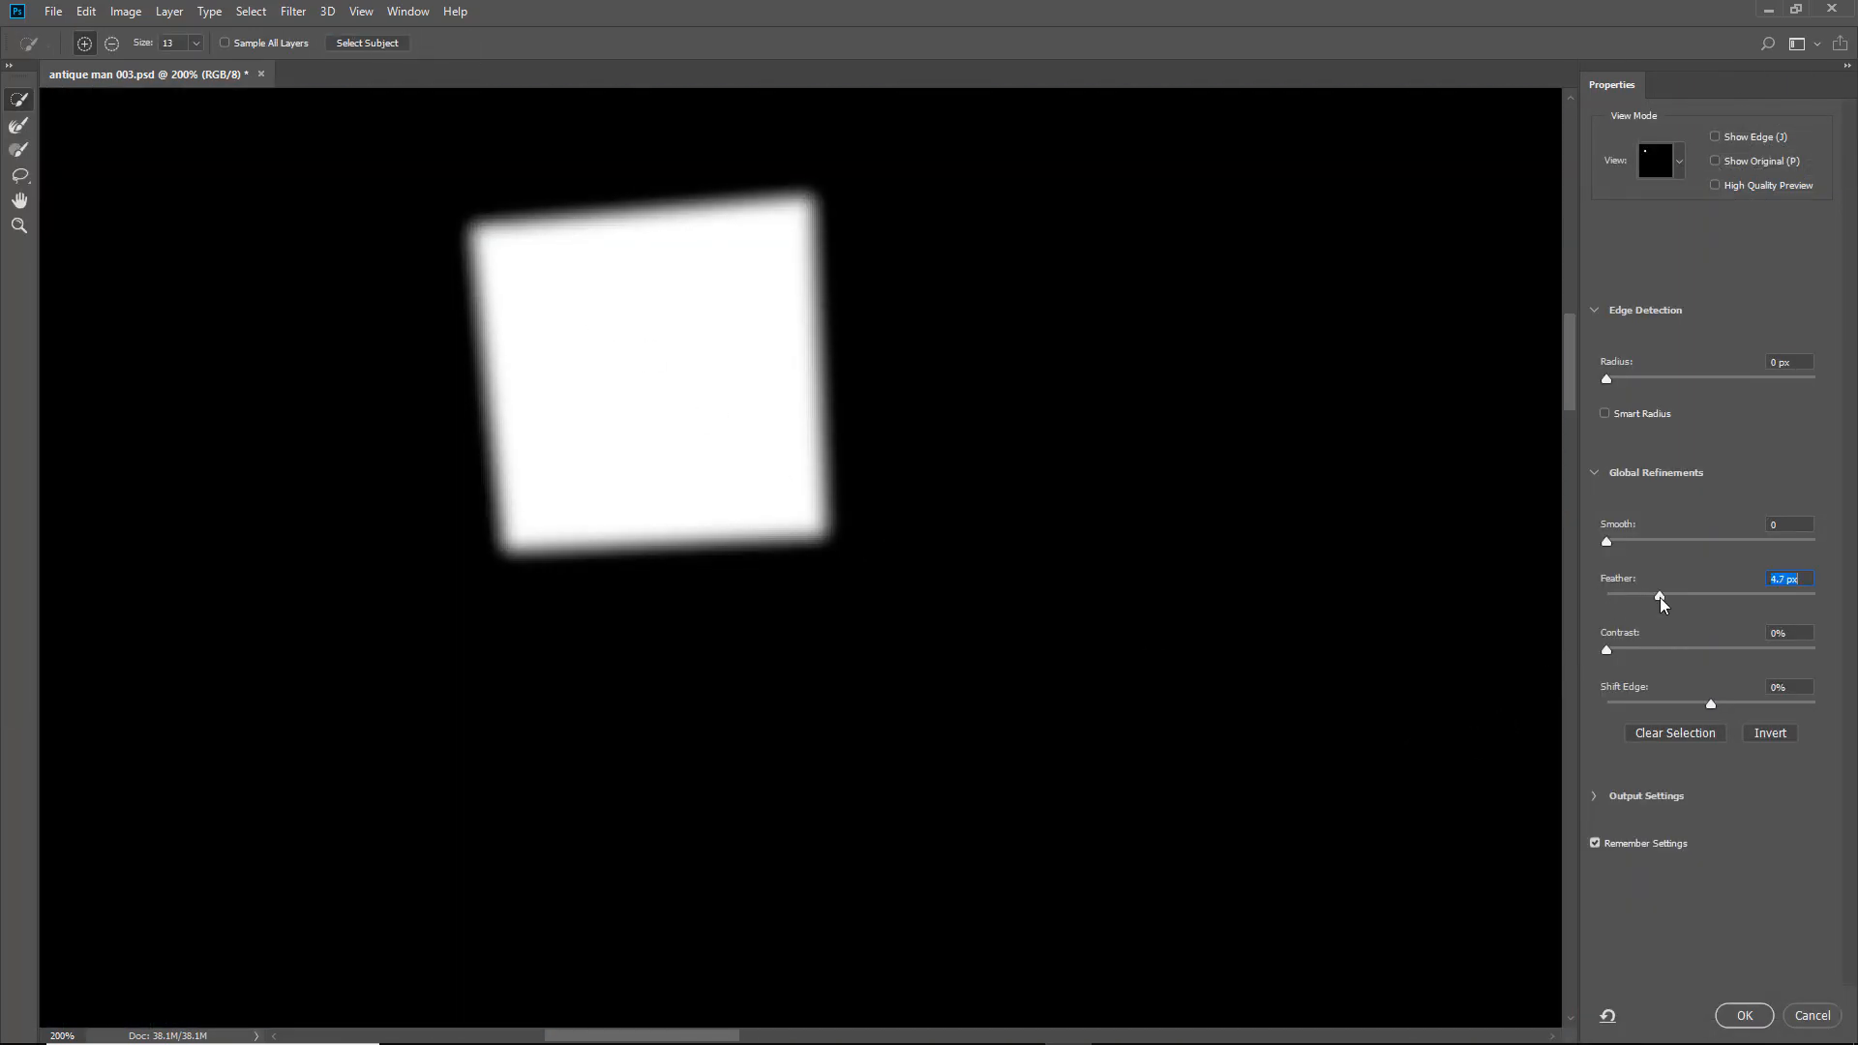
pyautogui.click(1745, 1017)
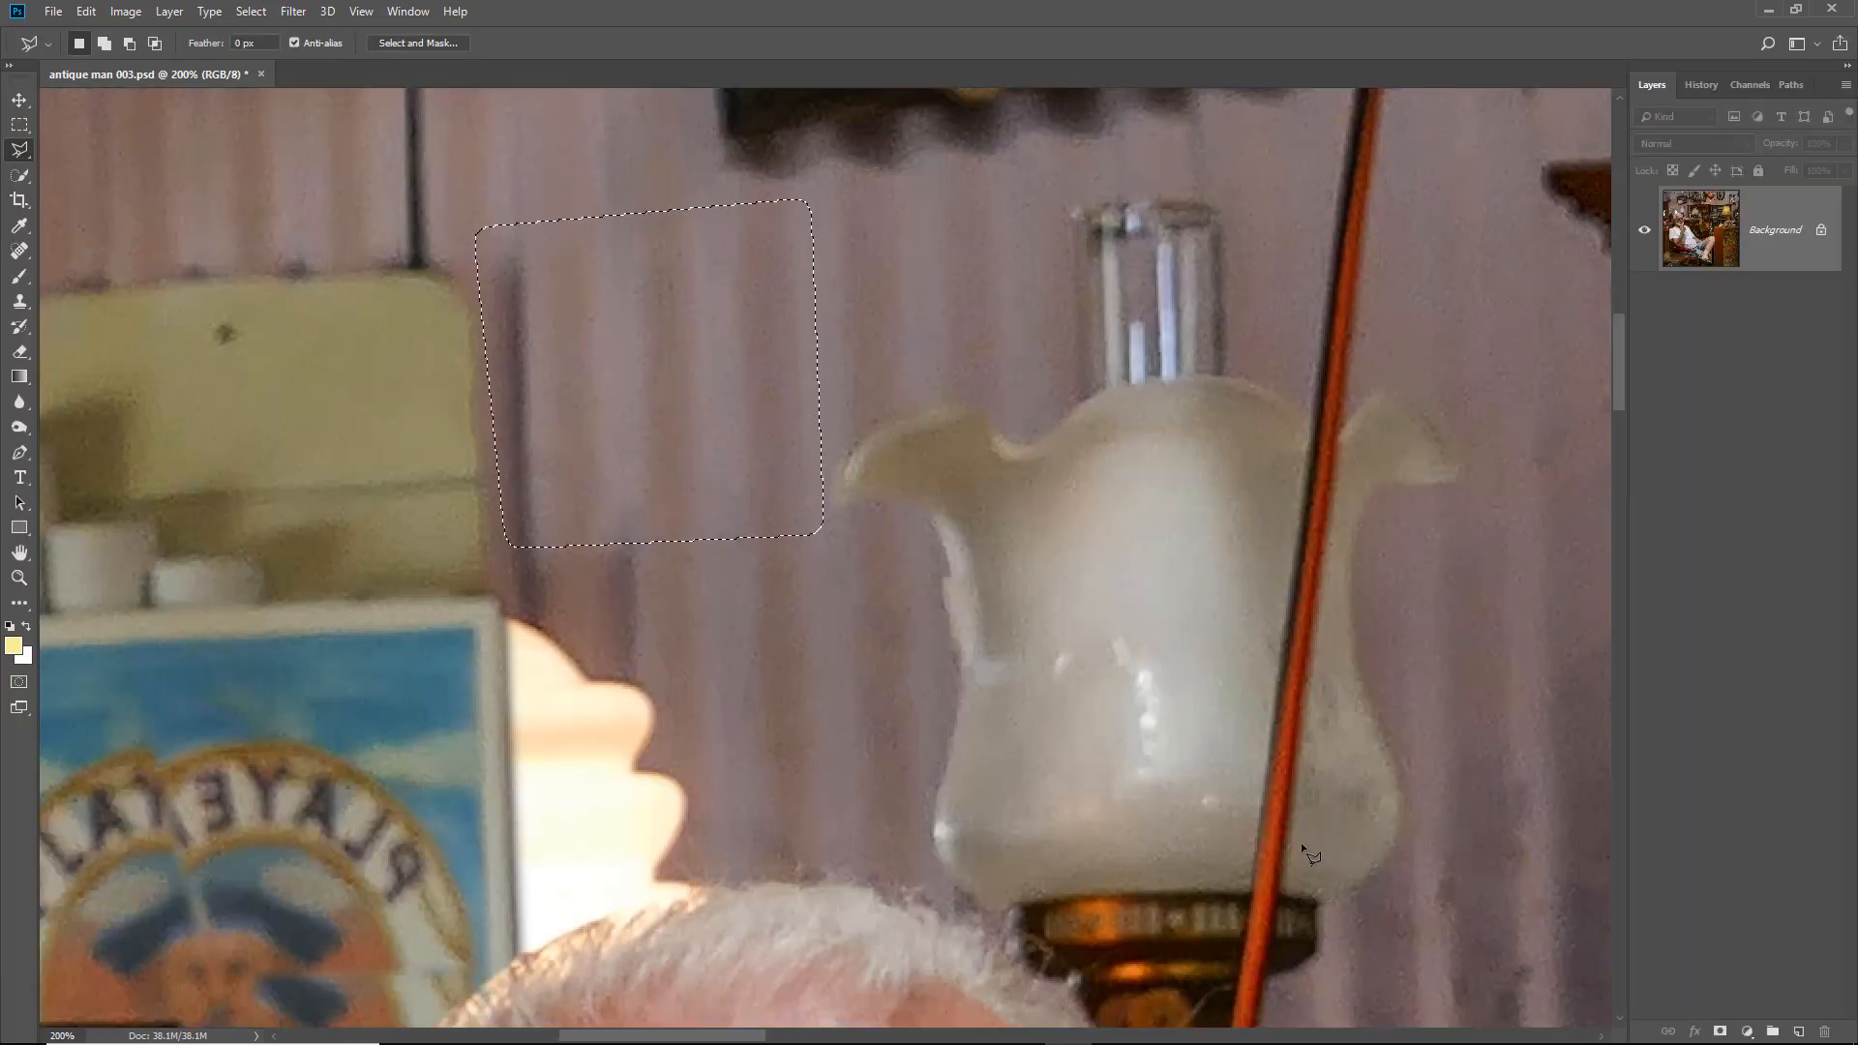
pyautogui.hotkey('ctrl', 'j')
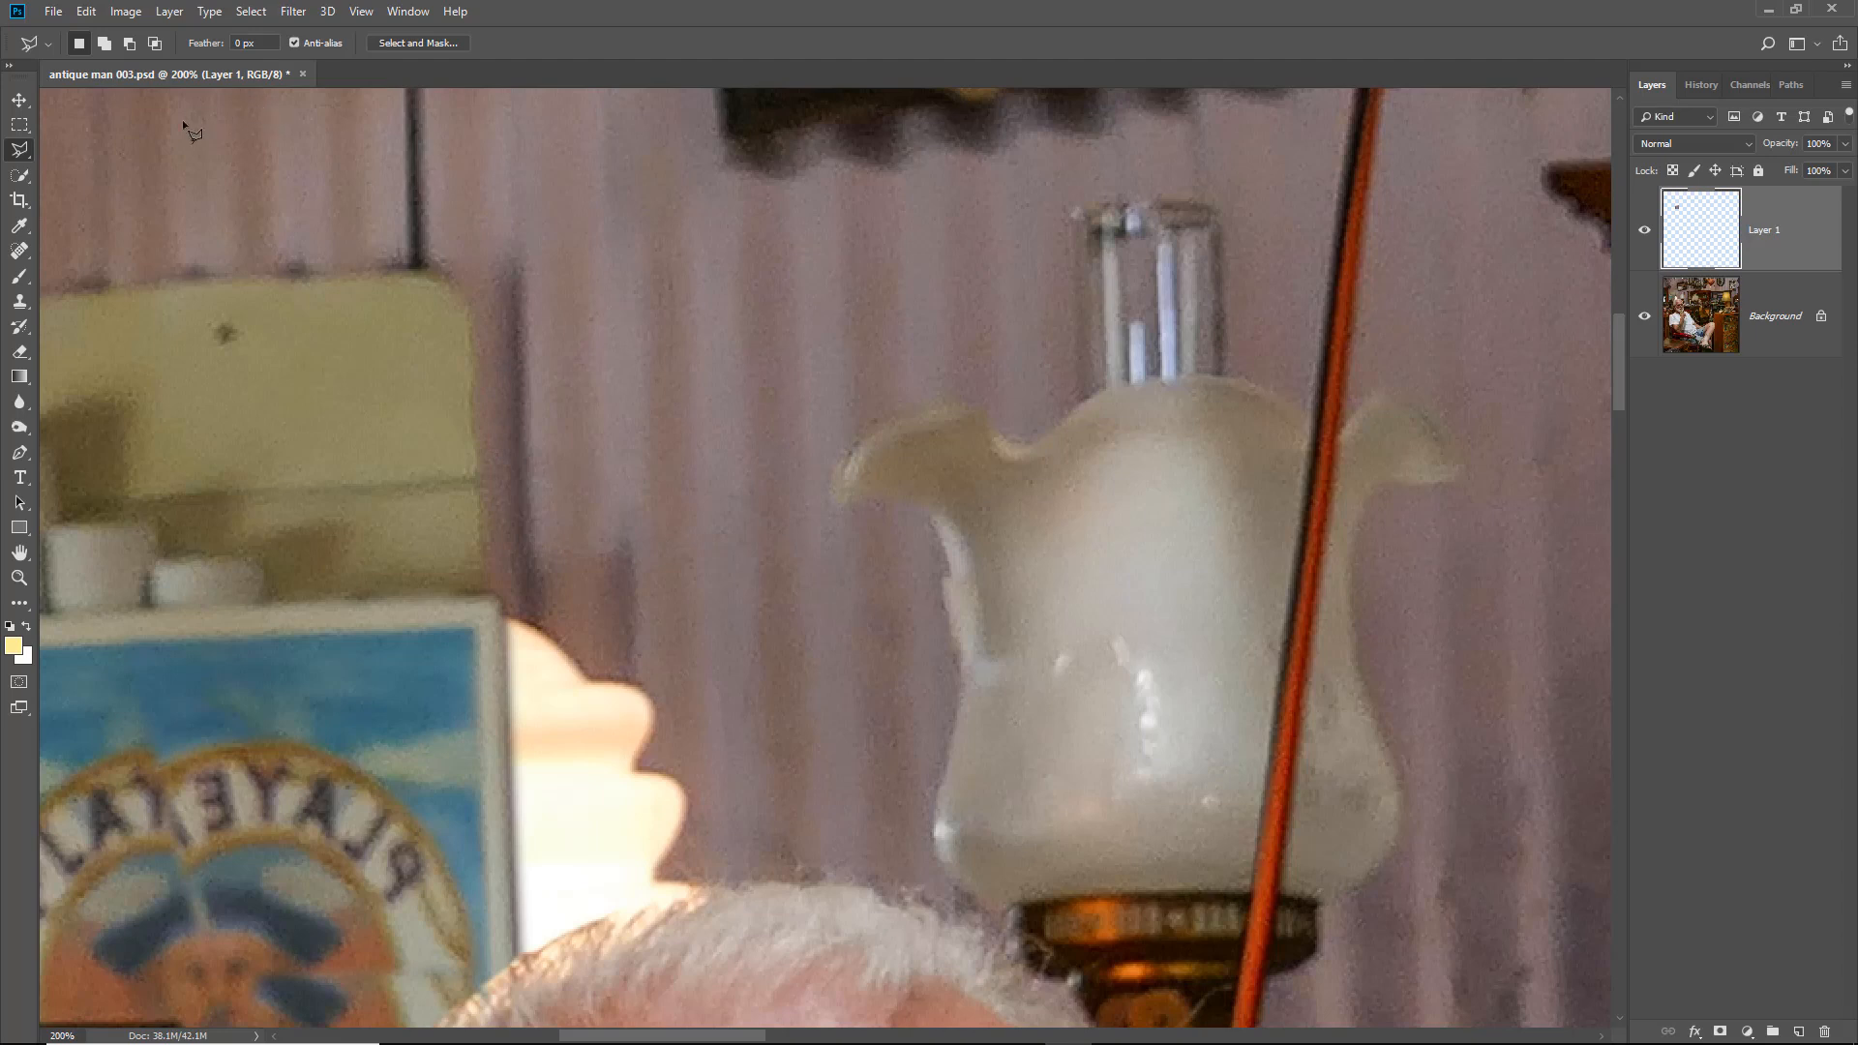
# Move the copied wall patch down over the bright lamp beside the poster, lining up its corrugations with the wall
pyautogui.click(20, 101)
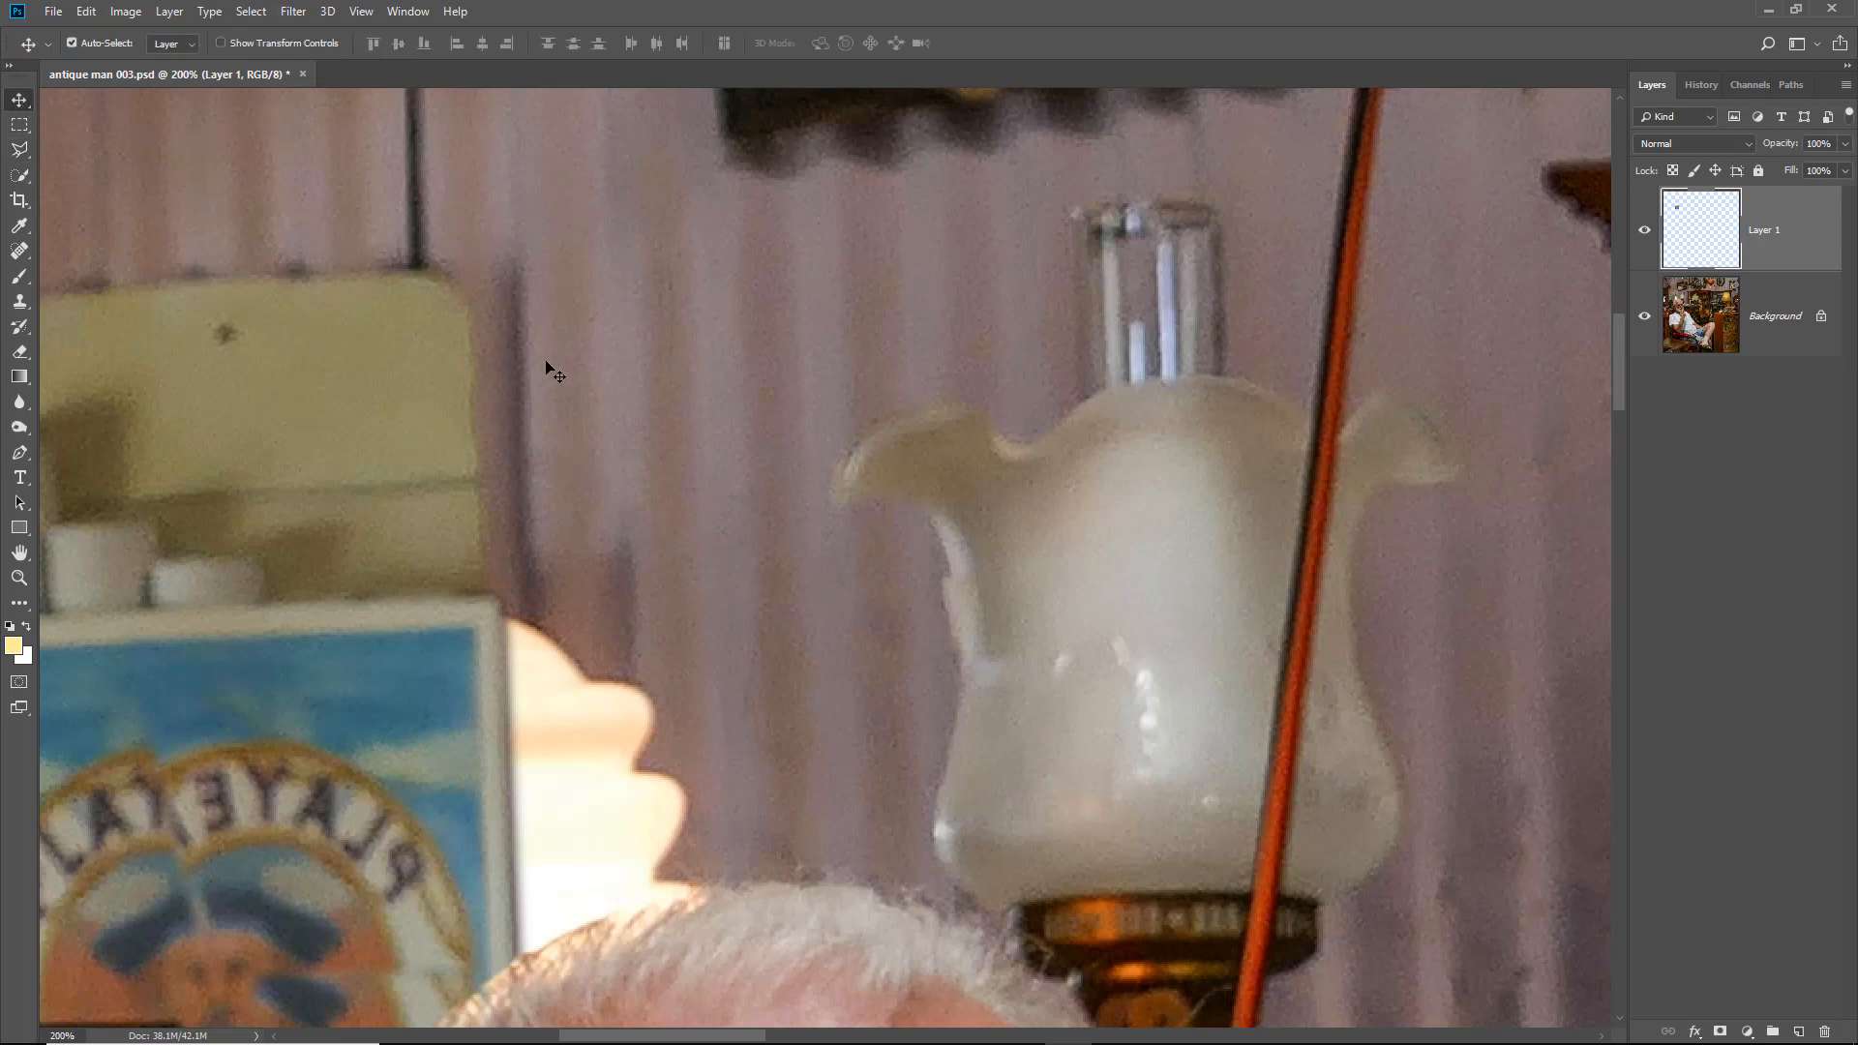
pyautogui.moveTo(640, 367); pyautogui.dragTo(637, 658)
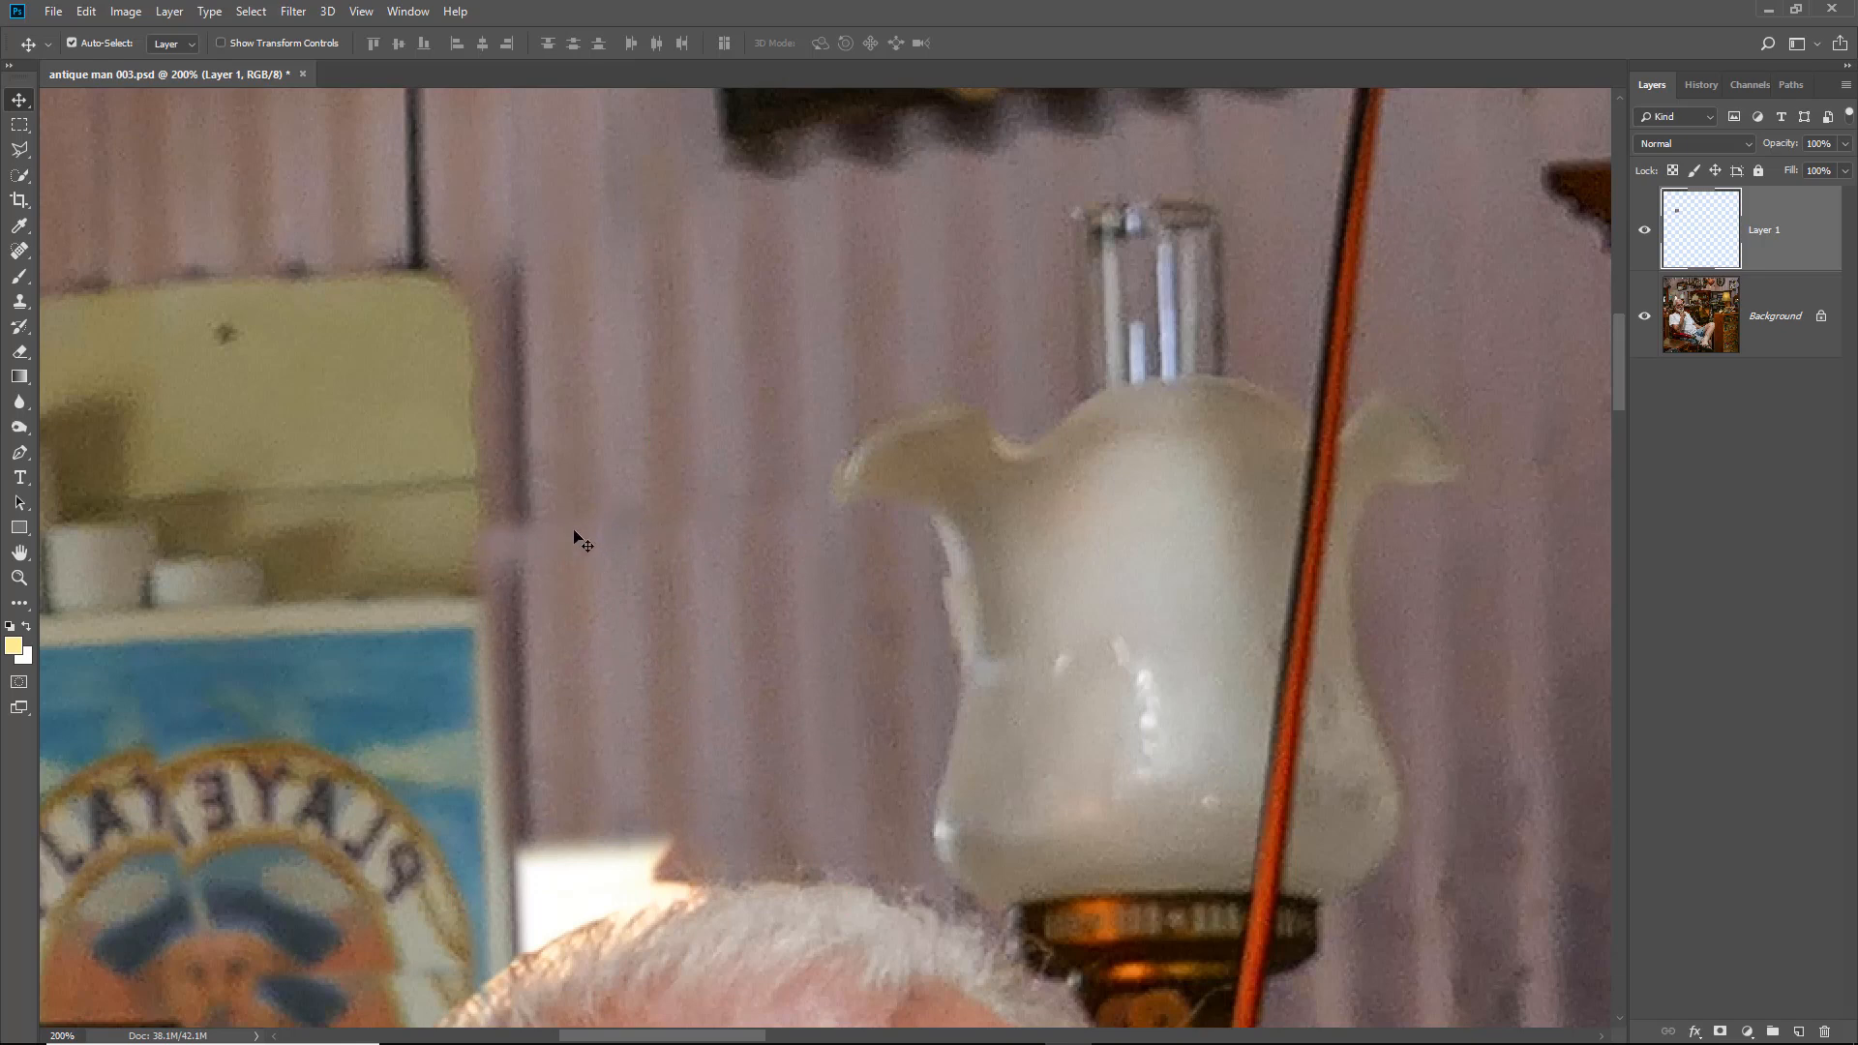
pyautogui.moveTo(598, 682); pyautogui.dragTo(610, 688)
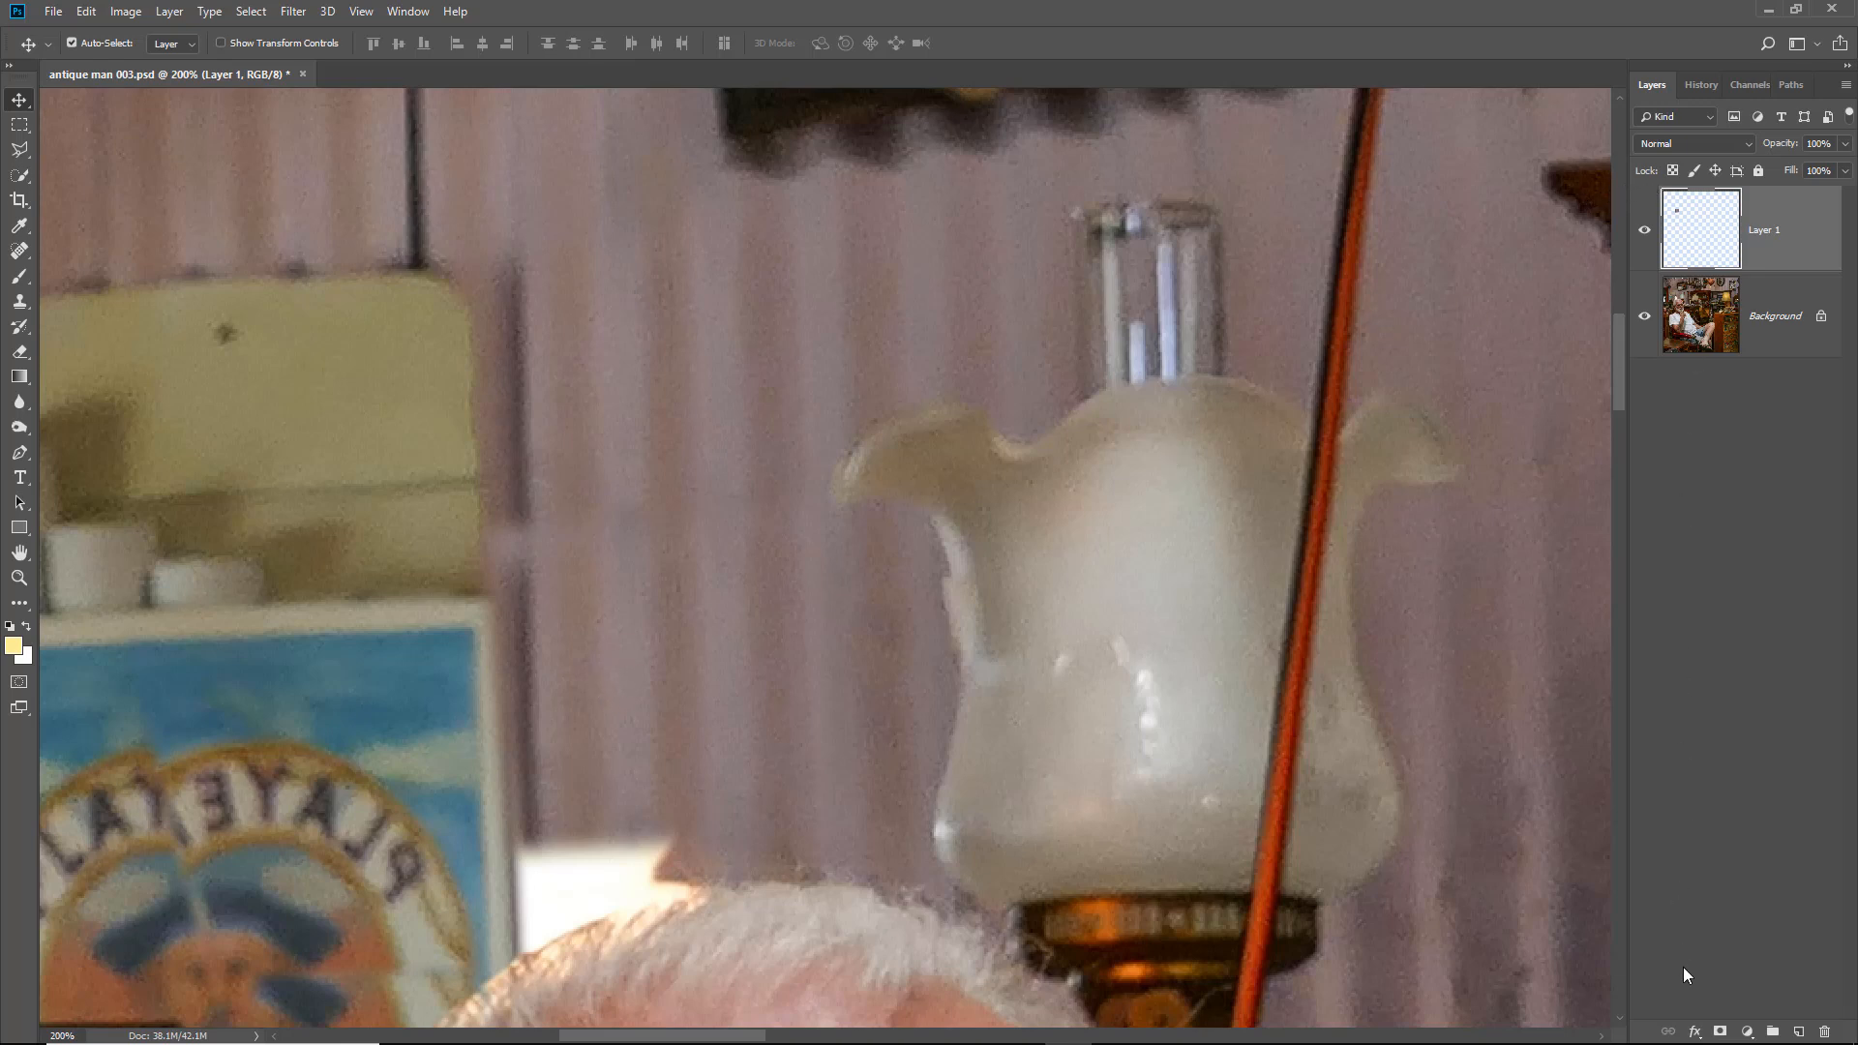
# Add a layer mask to the wall patch and paint its edges black with an enlarged soft brush to blend them in
pyautogui.click(1721, 1033)
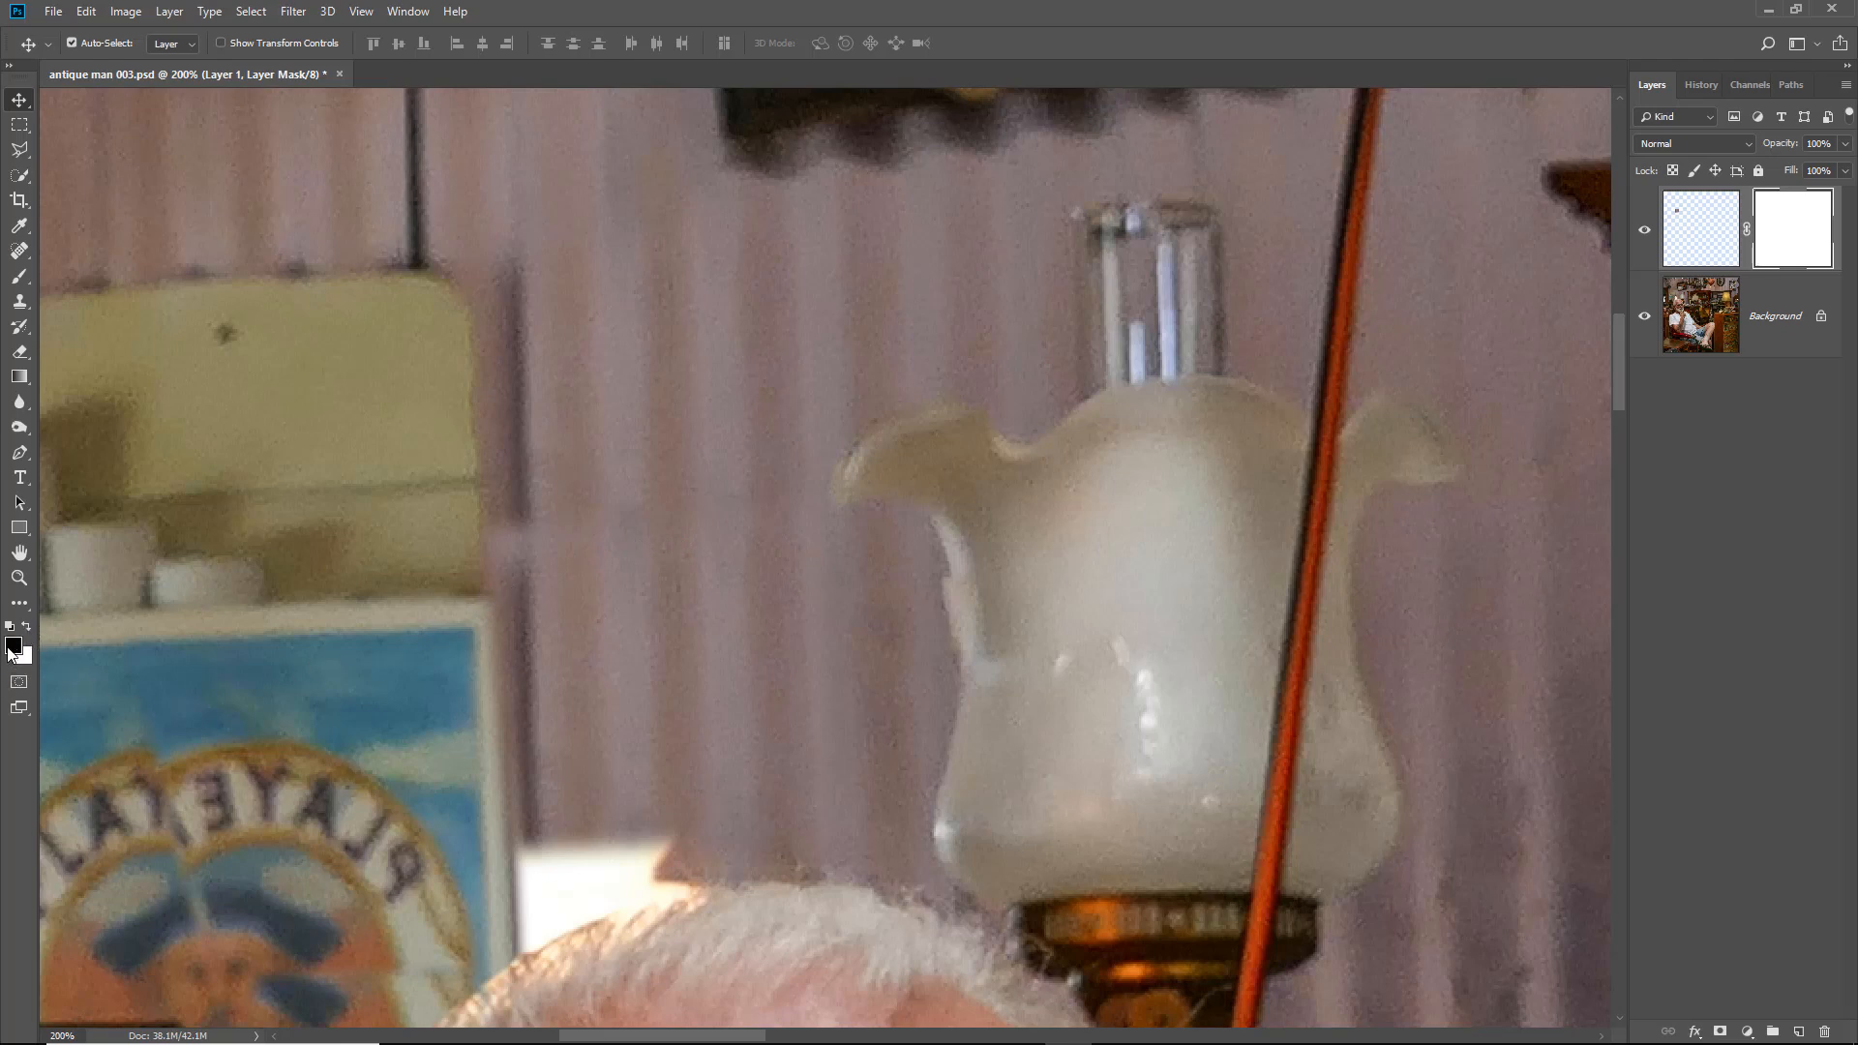
pyautogui.click(20, 276)
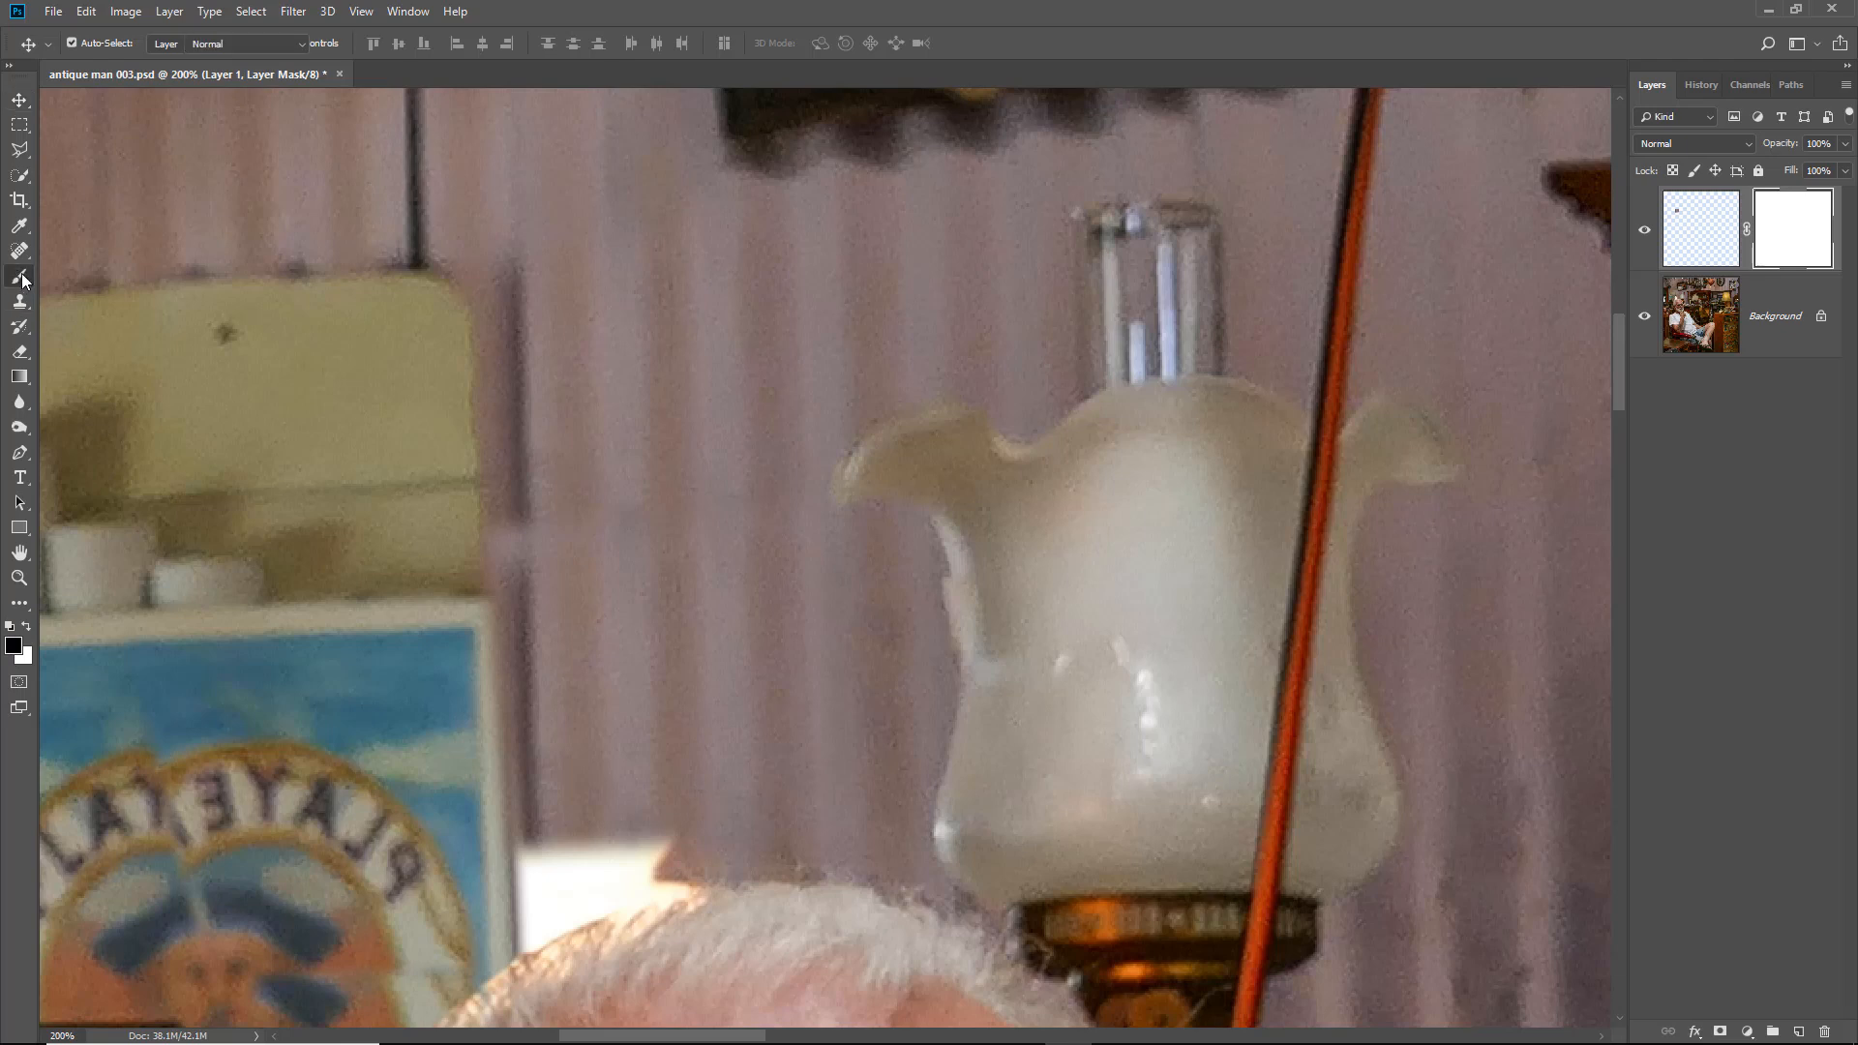
pyautogui.click(65, 279)
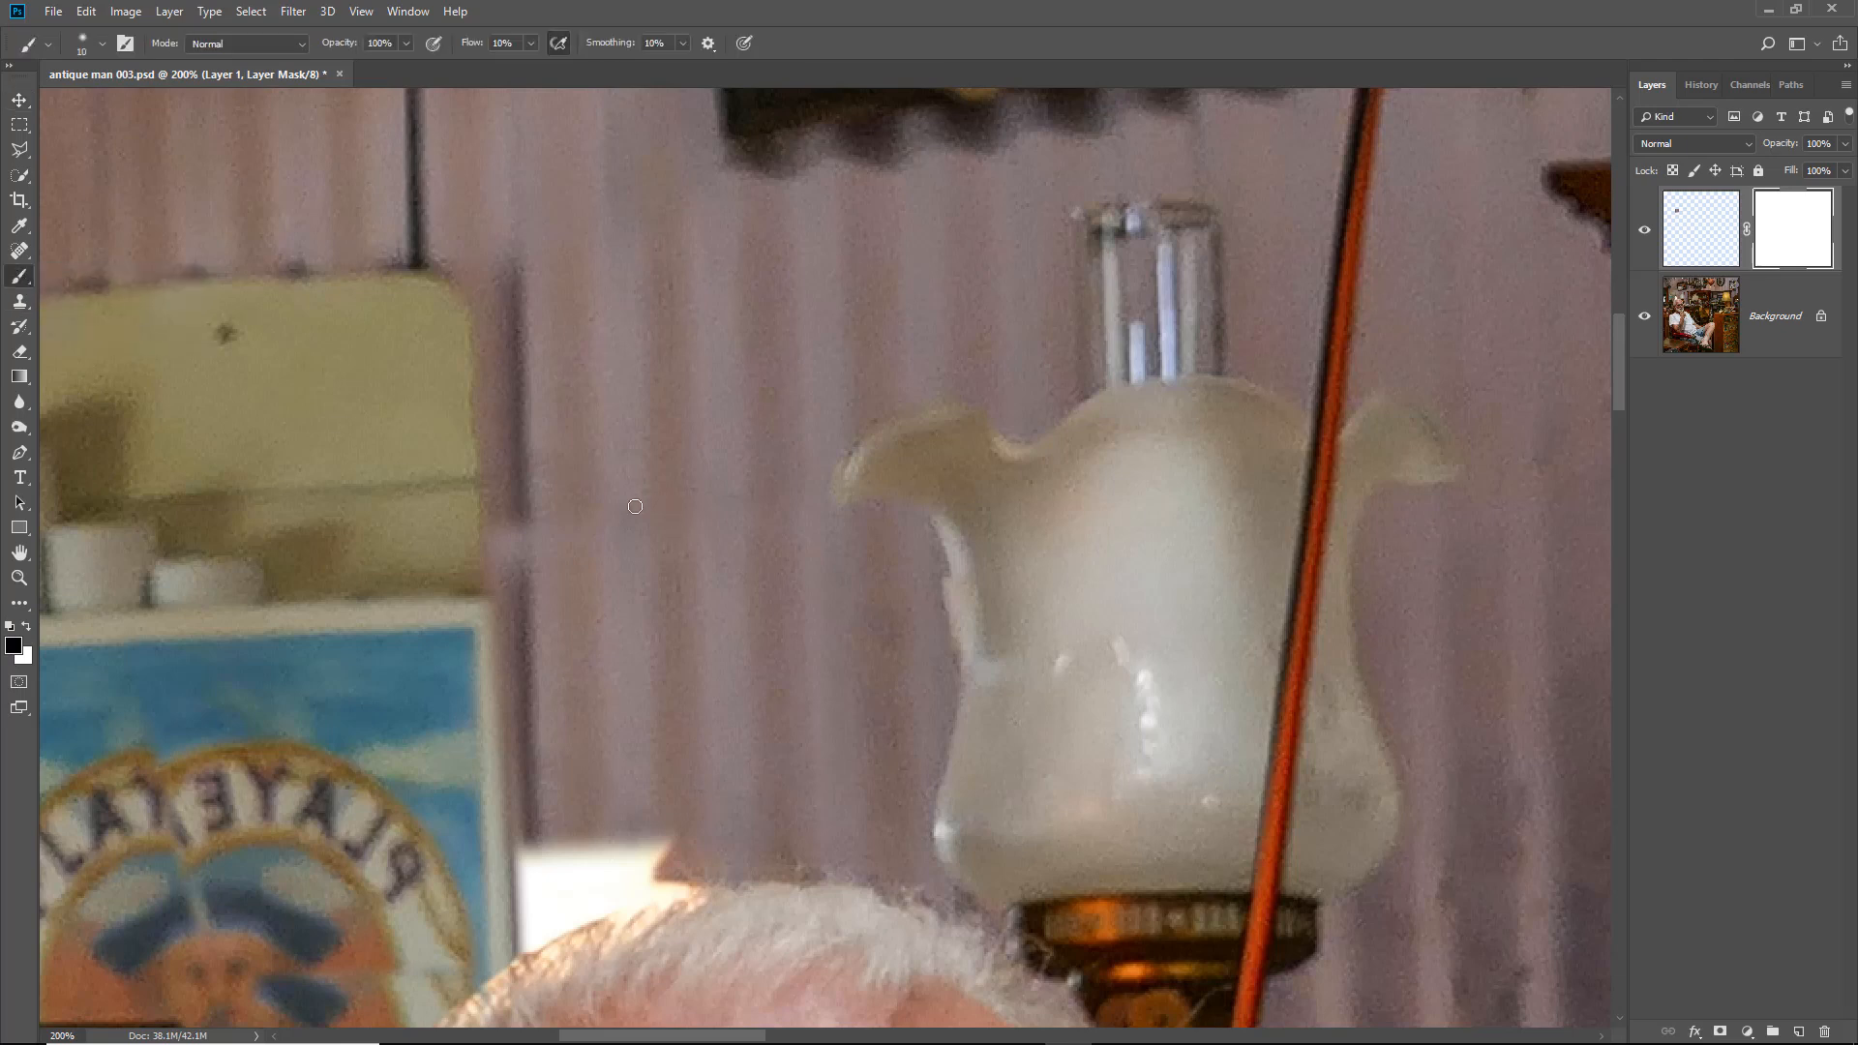
pyautogui.press(']')
pyautogui.press(']')
pyautogui.press(']')
pyautogui.press(']')
pyautogui.press(']')
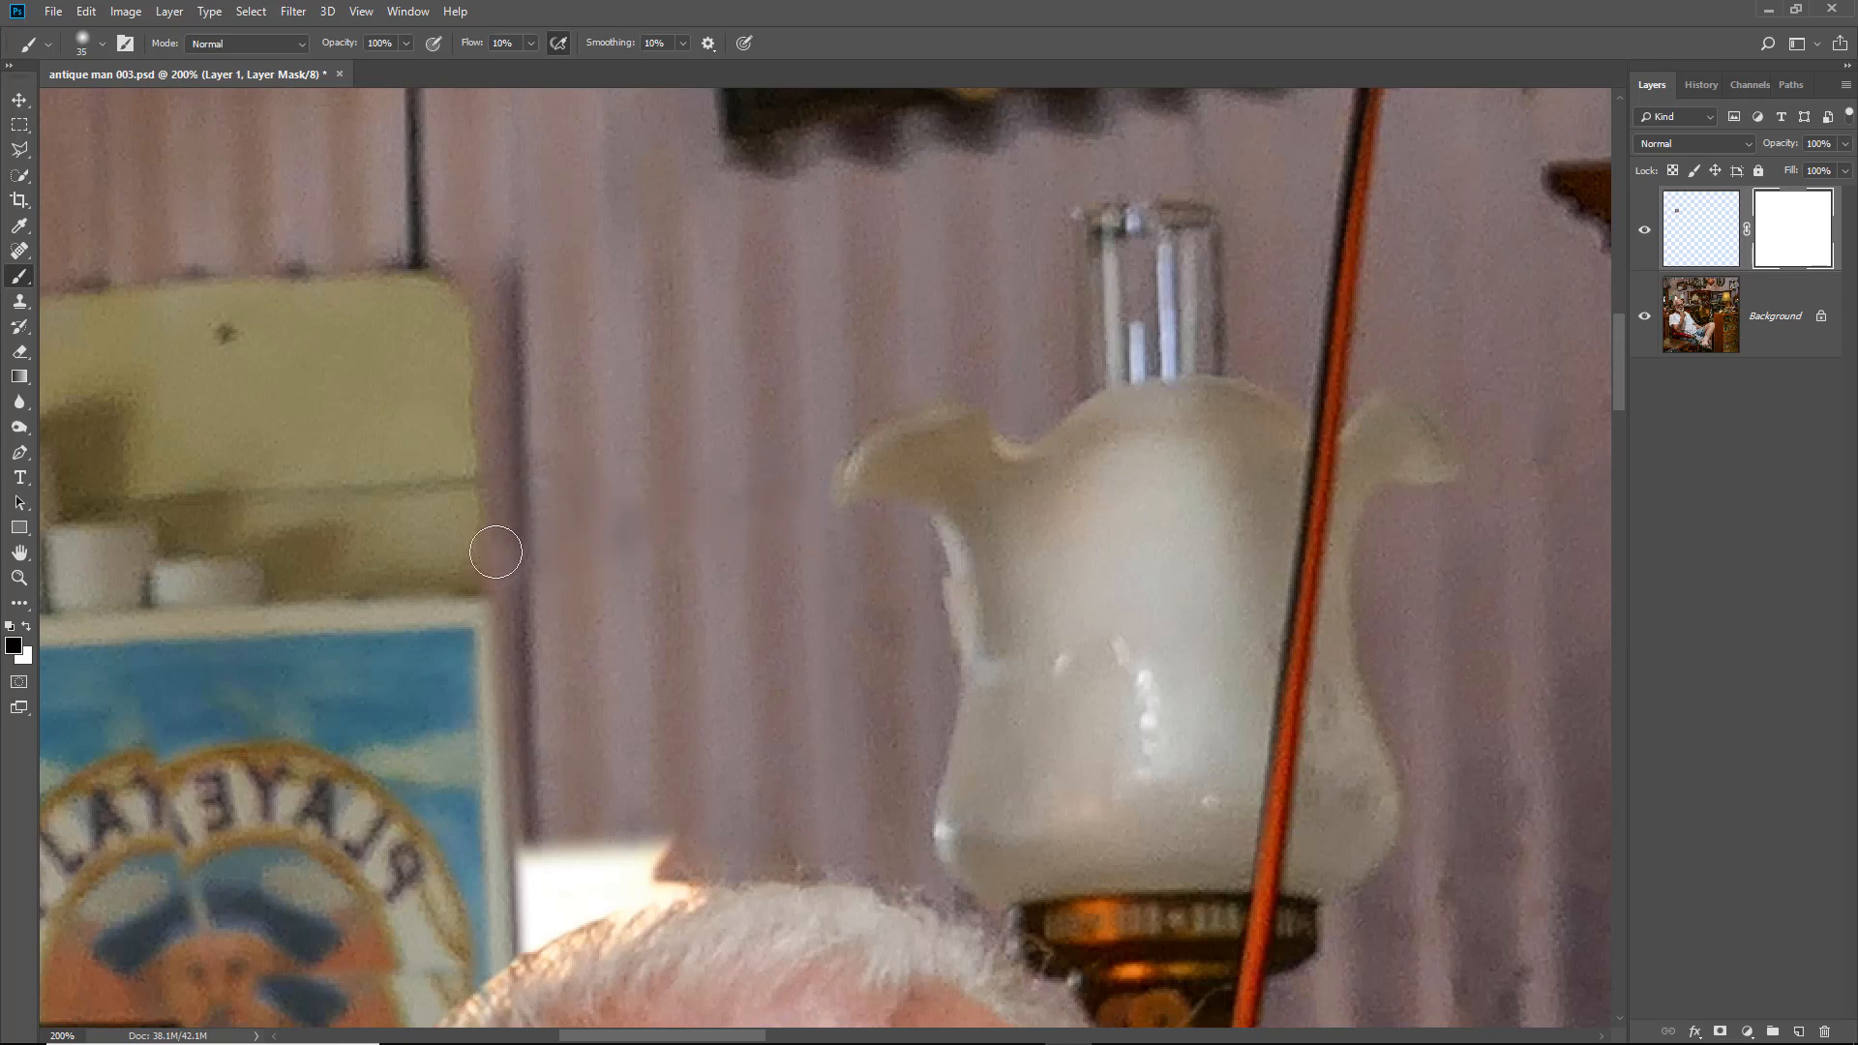
pyautogui.moveTo(489, 569)
pyautogui.mouseDown()
pyautogui.moveTo(580, 502)
pyautogui.moveTo(693, 519)
pyautogui.moveTo(788, 490)
pyautogui.mouseUp()
pyautogui.moveTo(758, 681)
pyautogui.mouseDown()
pyautogui.moveTo(710, 701)
pyautogui.moveTo(705, 681)
pyautogui.moveTo(585, 684)
pyautogui.moveTo(594, 696)
pyautogui.mouseUp()
# Duplicate the masked wall patch layer and move the copy straight down over the remaining bright area above the man's head
pyautogui.moveTo(1697, 231); pyautogui.dragTo(1802, 1028)
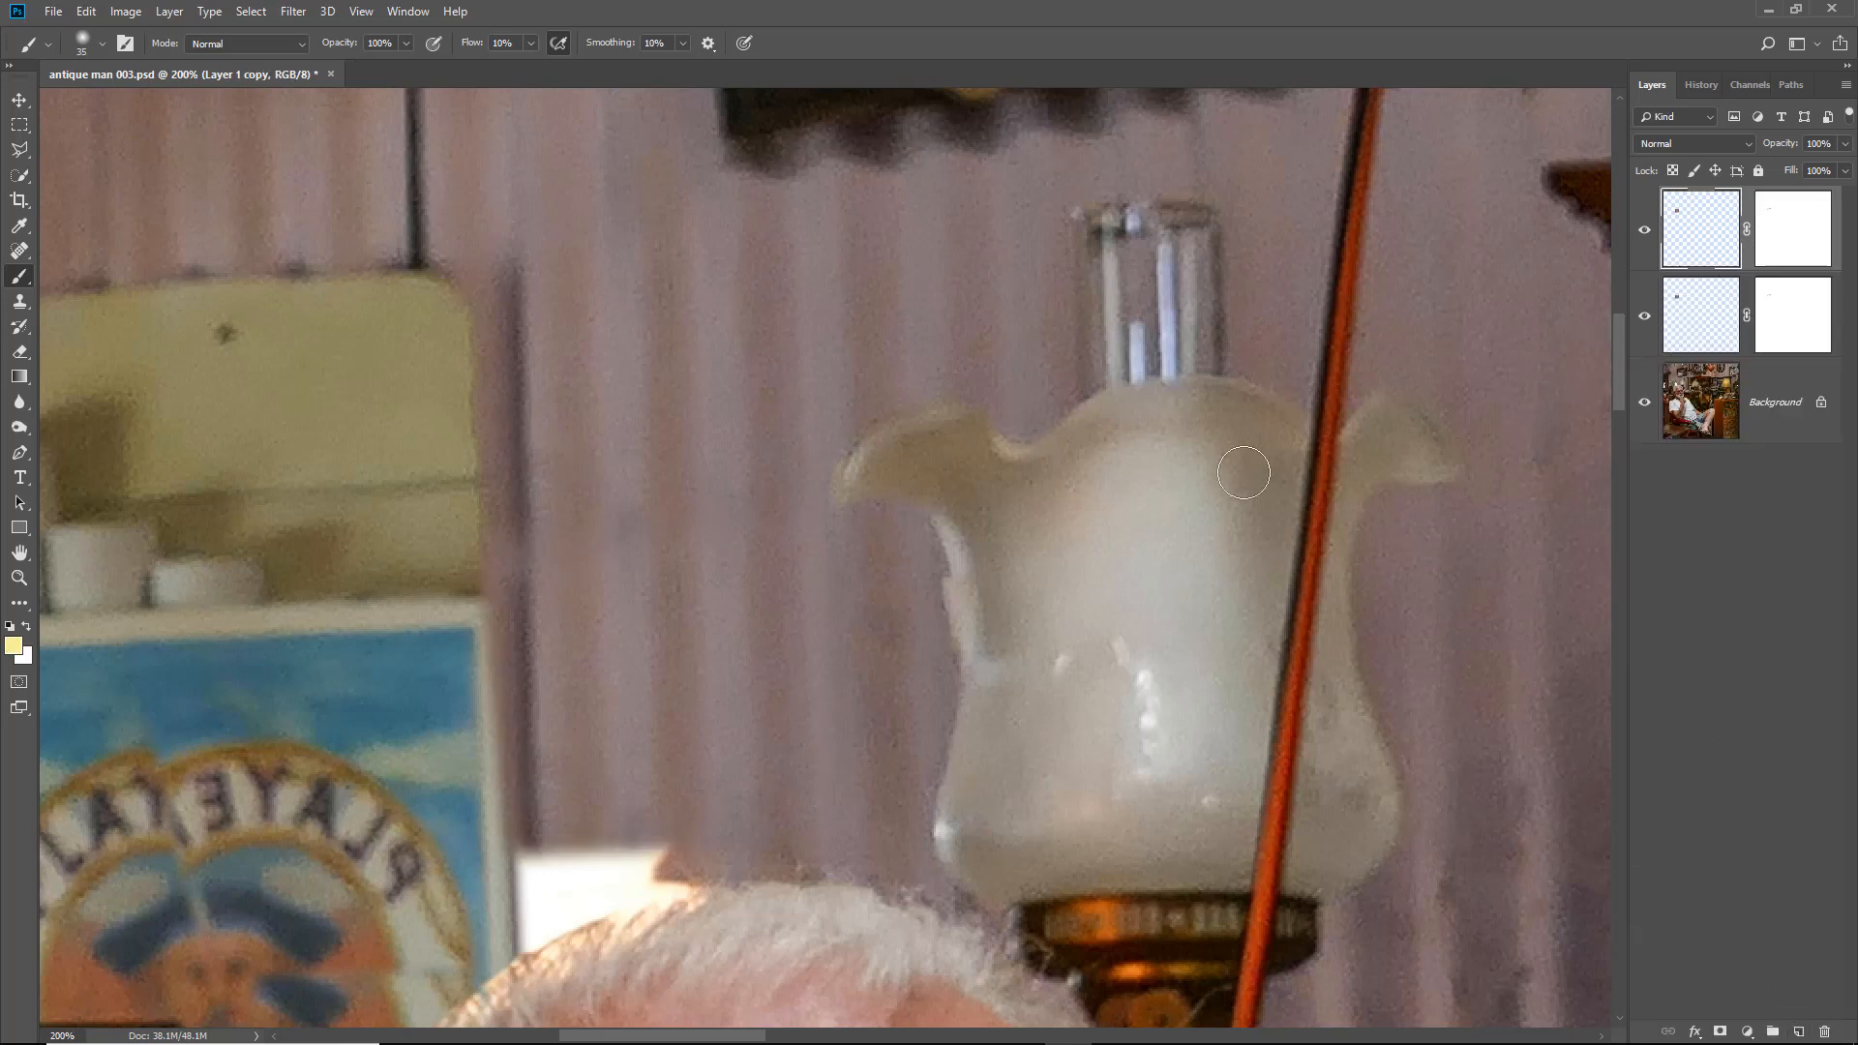
pyautogui.click(19, 100)
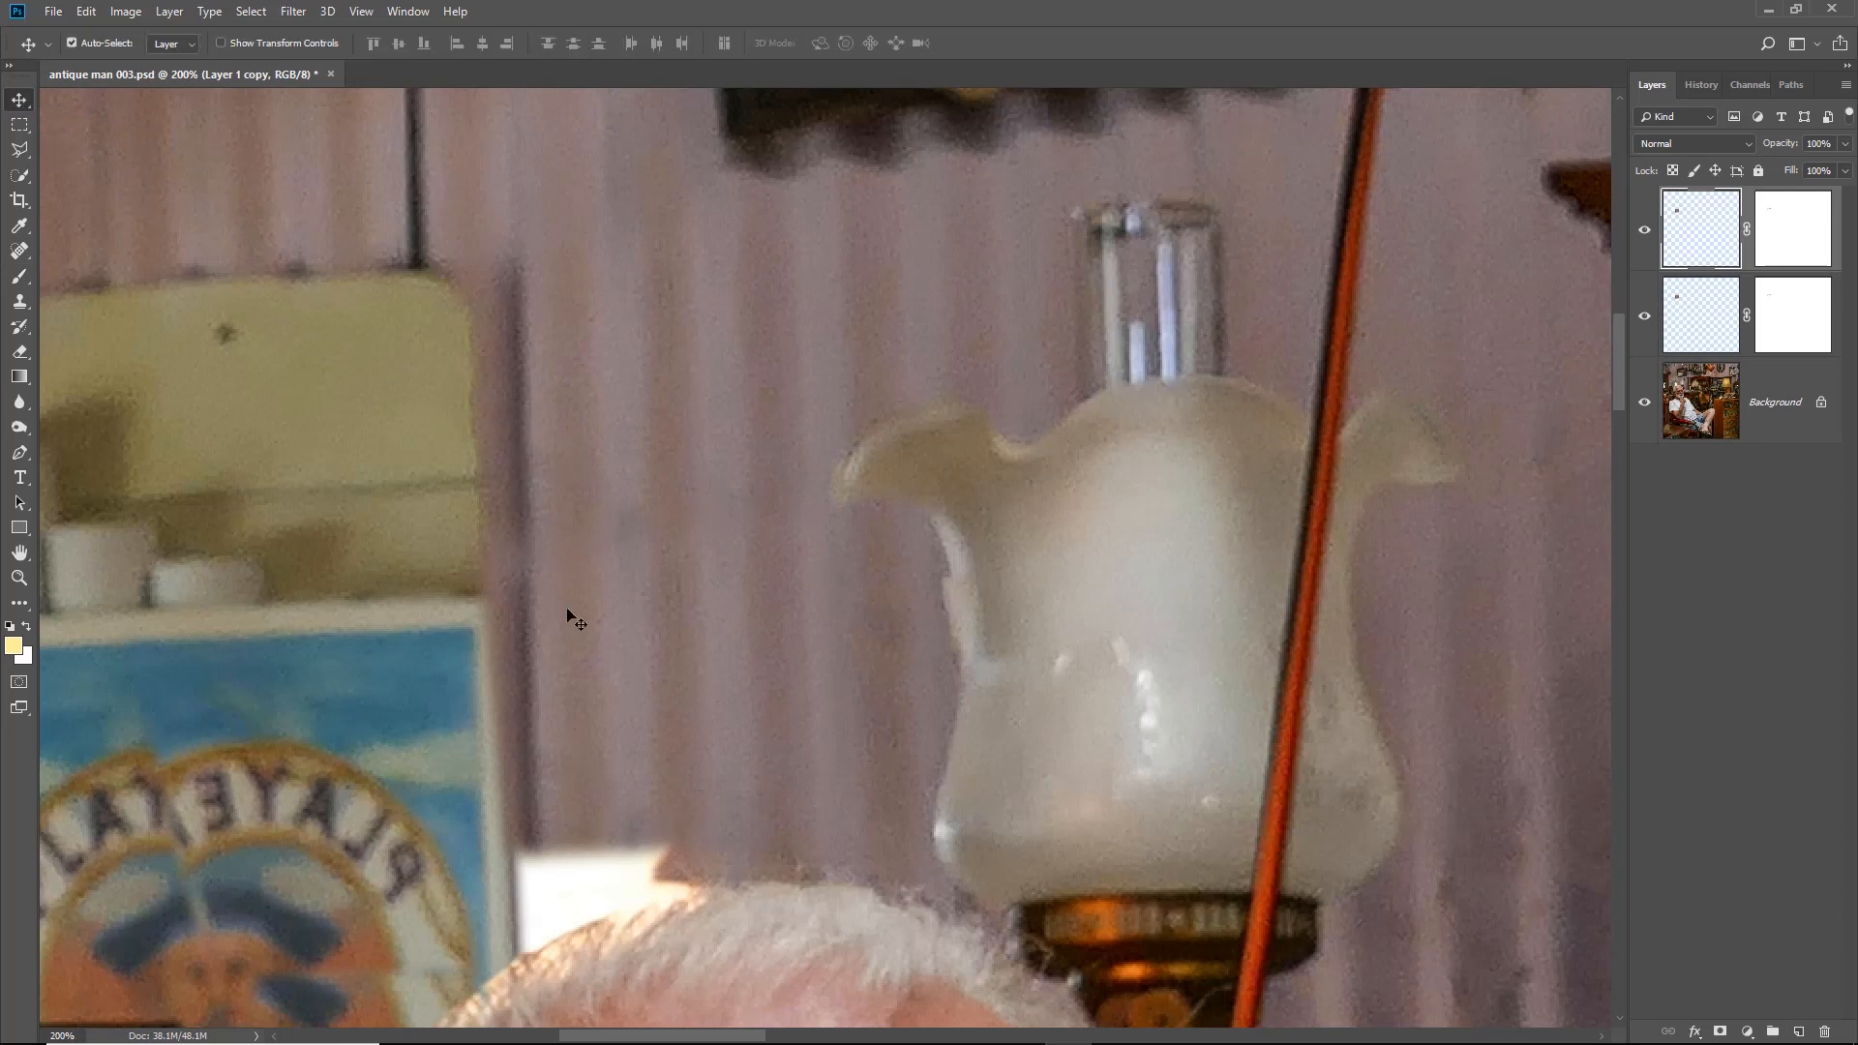
pyautogui.moveTo(609, 651); pyautogui.dragTo(610, 793)
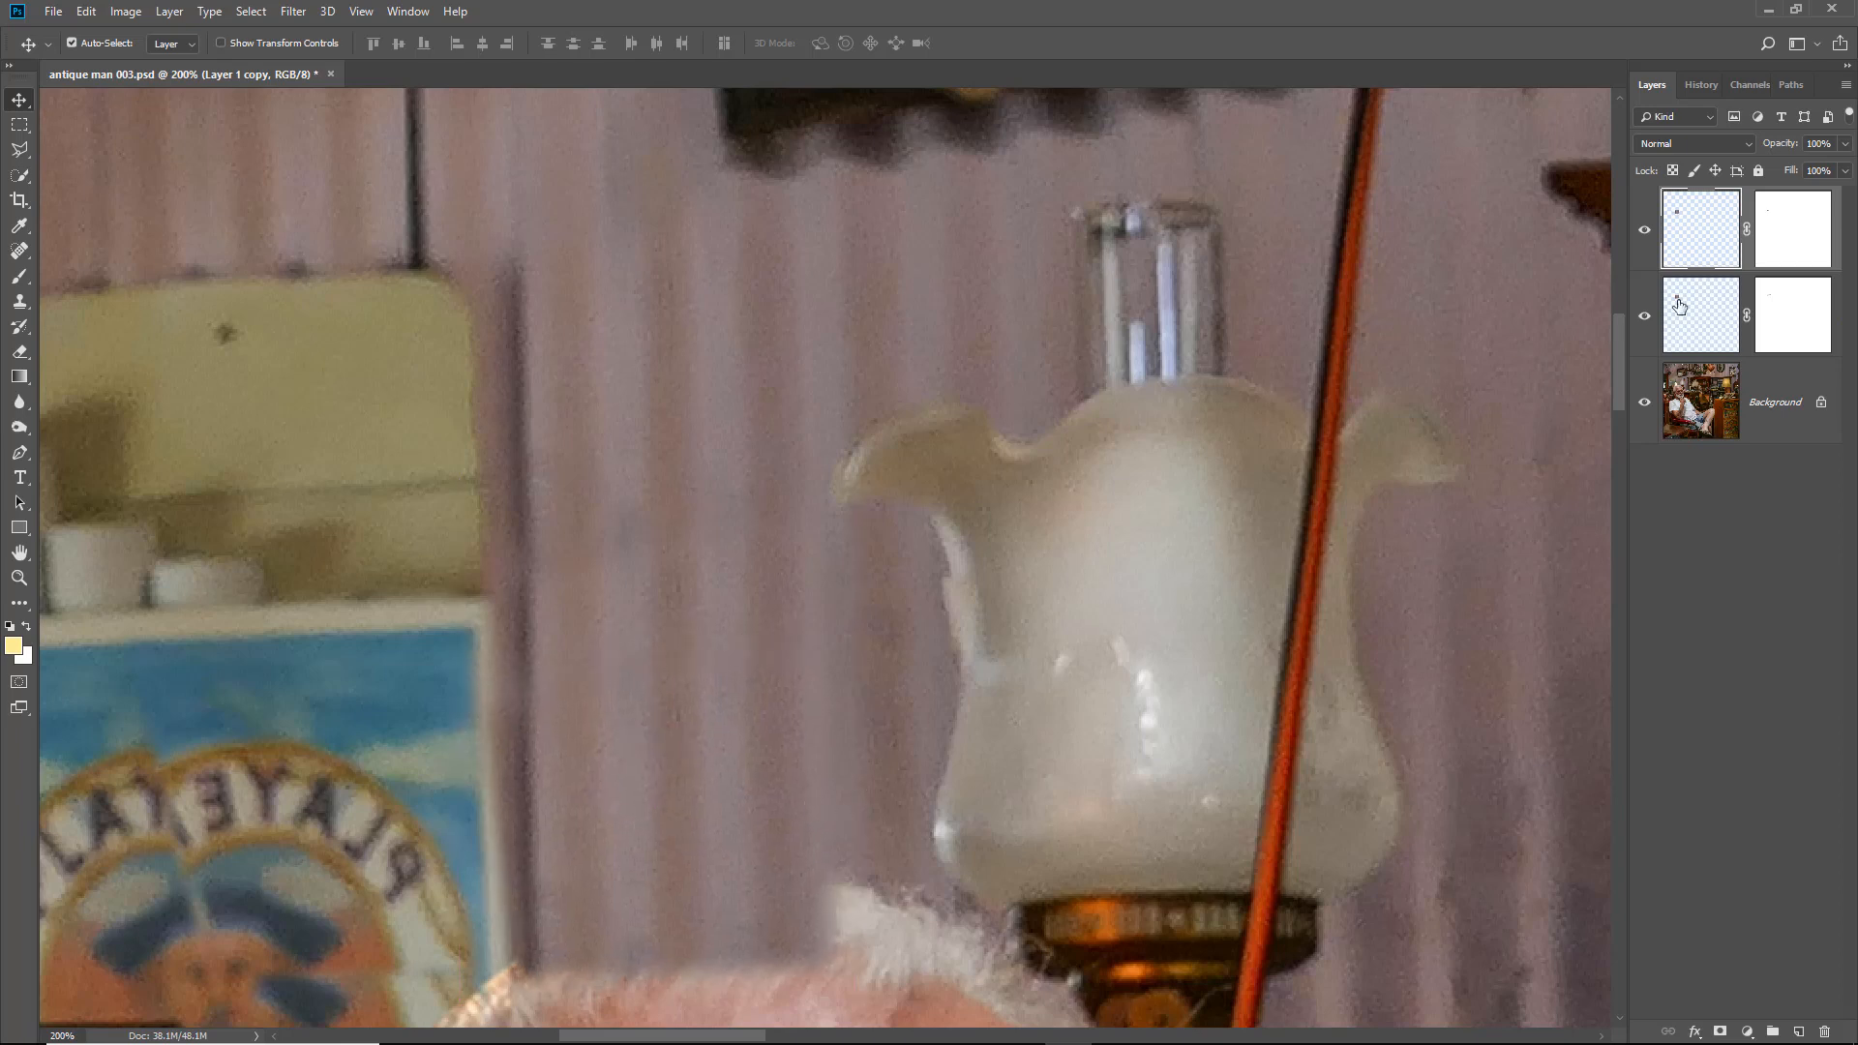
# Paint black on the duplicate patch's mask with a soft brush reduced to 25 px to uncover the man's hair and forehead
pyautogui.click(1789, 248)
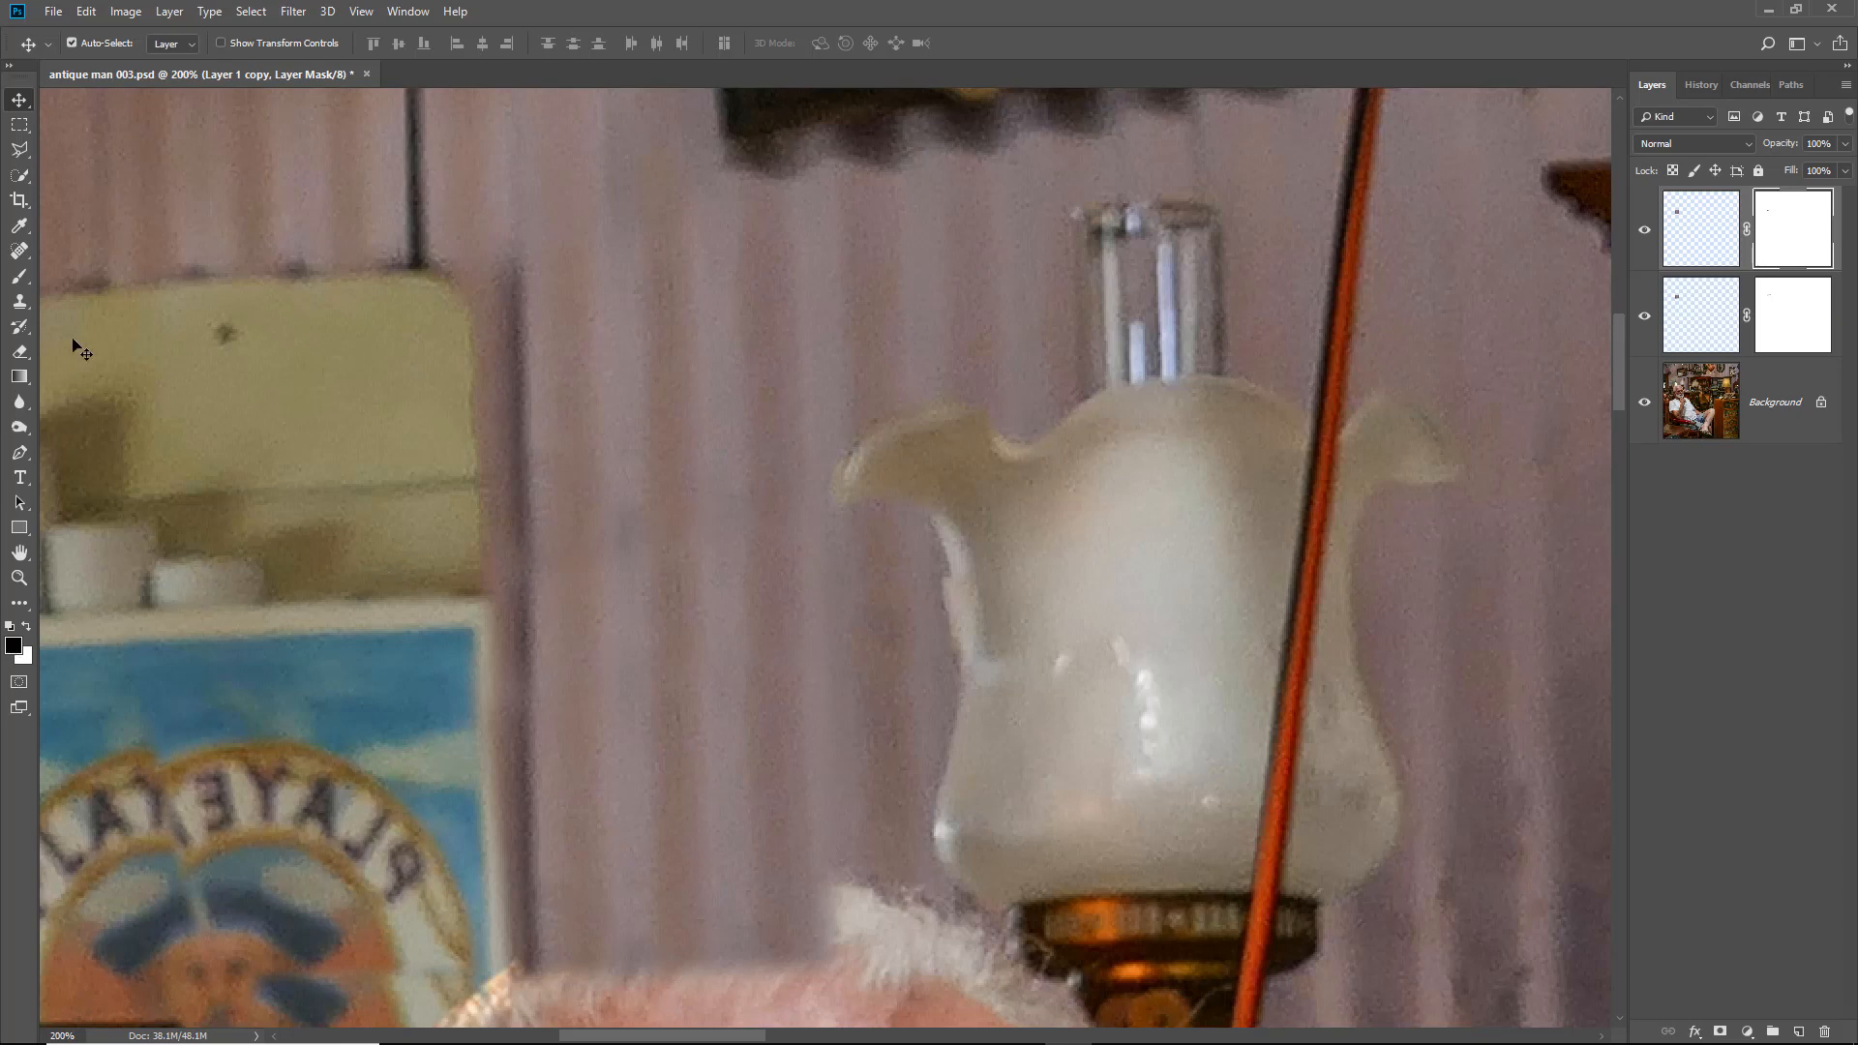
pyautogui.click(20, 276)
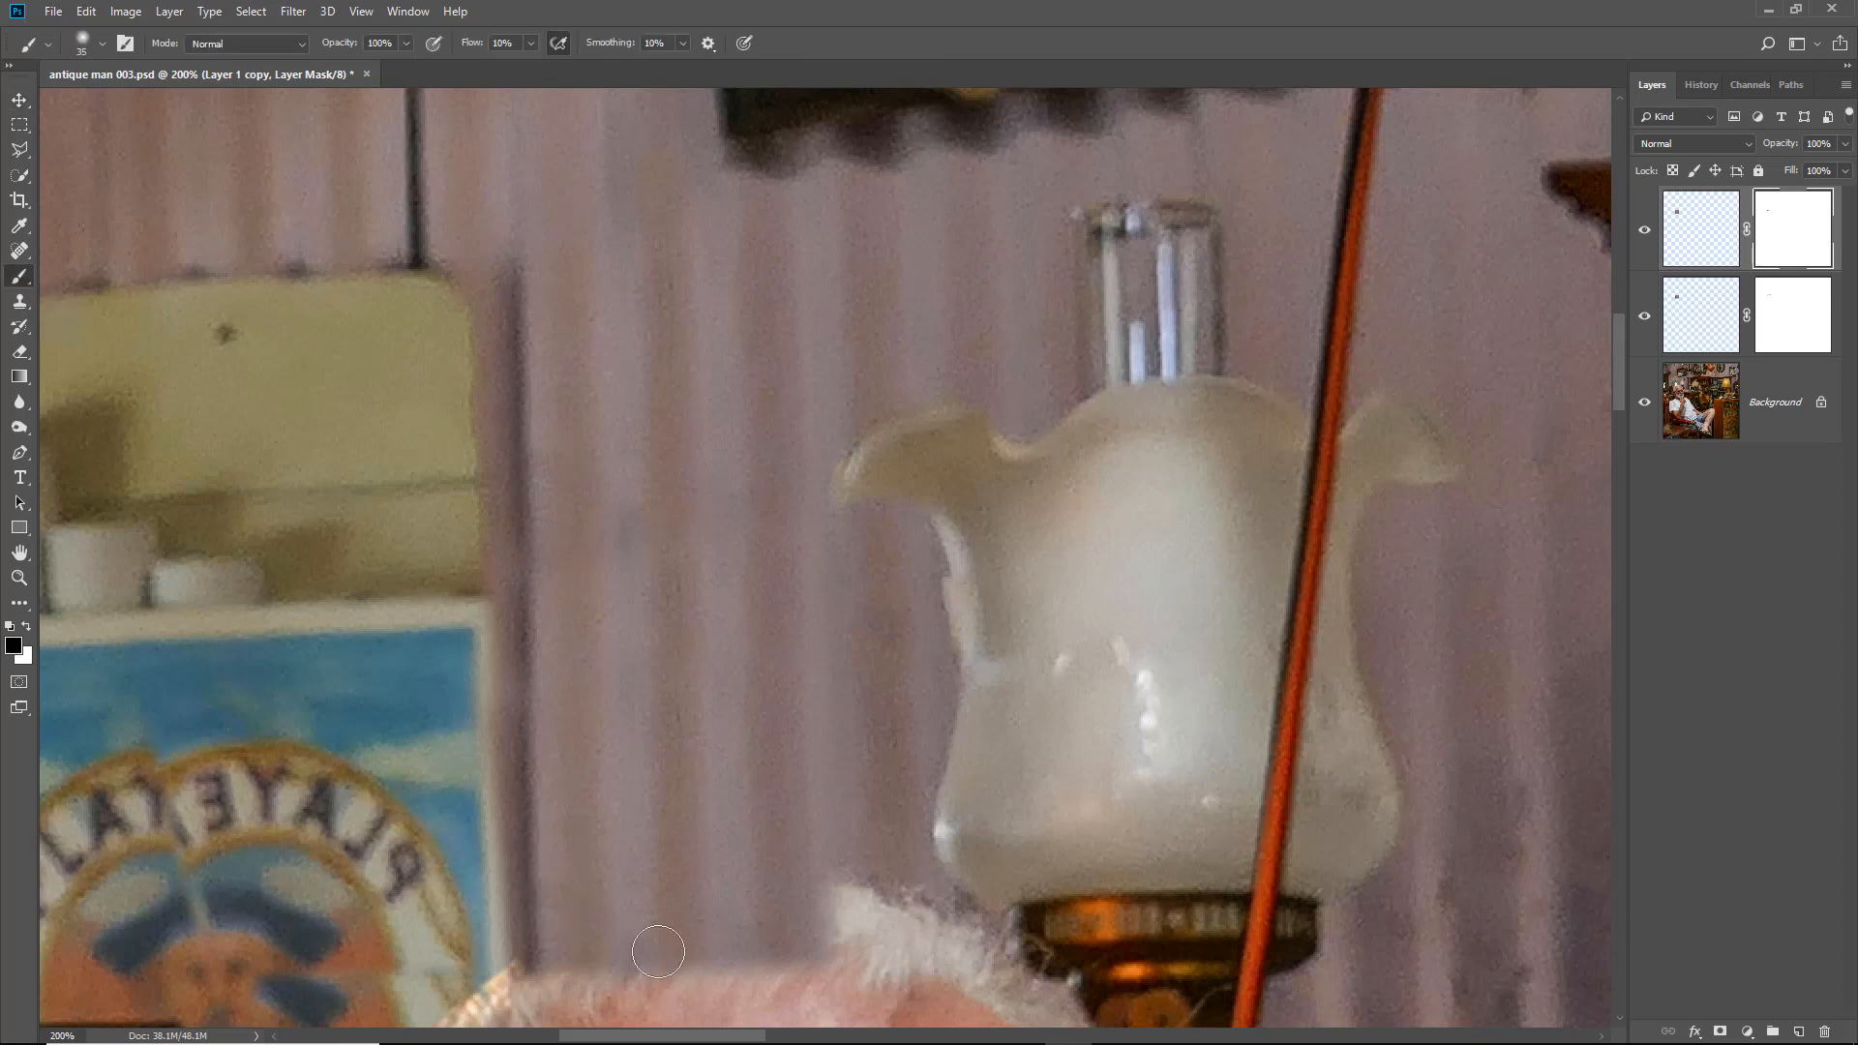
pyautogui.moveTo(721, 983); pyautogui.dragTo(778, 511)
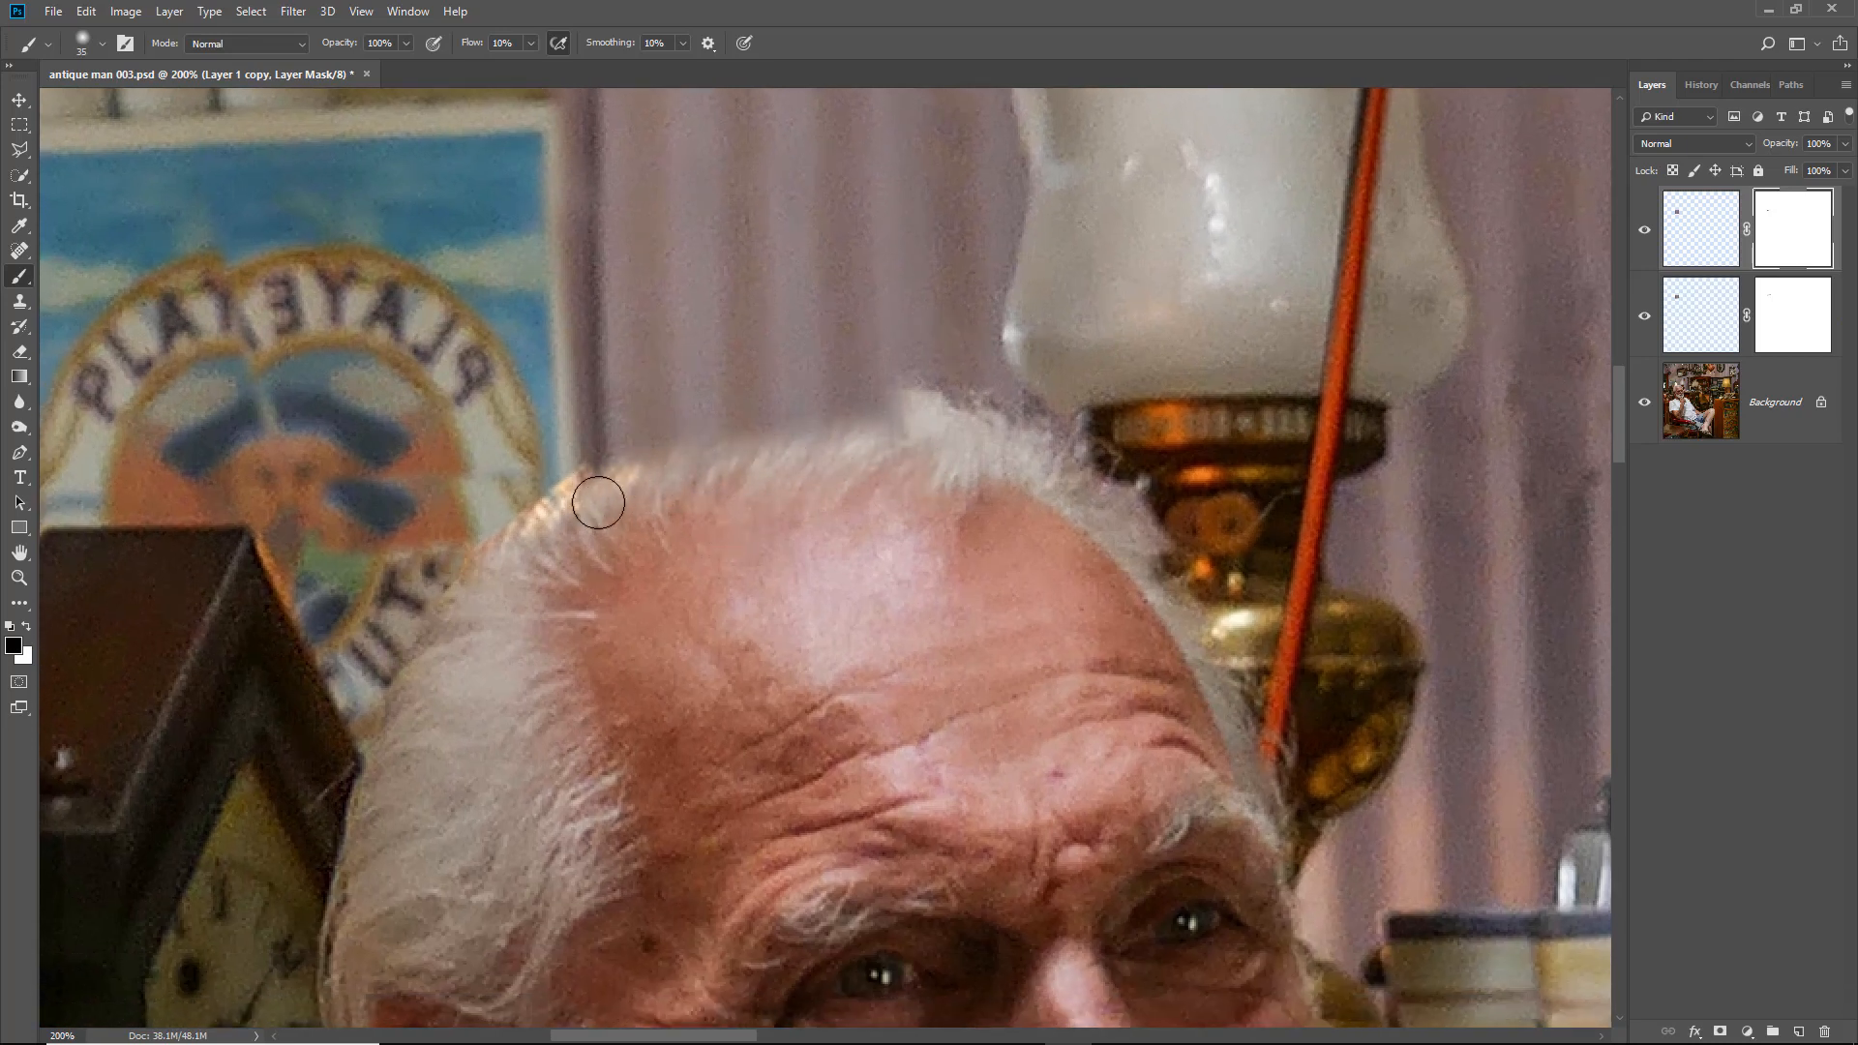
pyautogui.press('[')
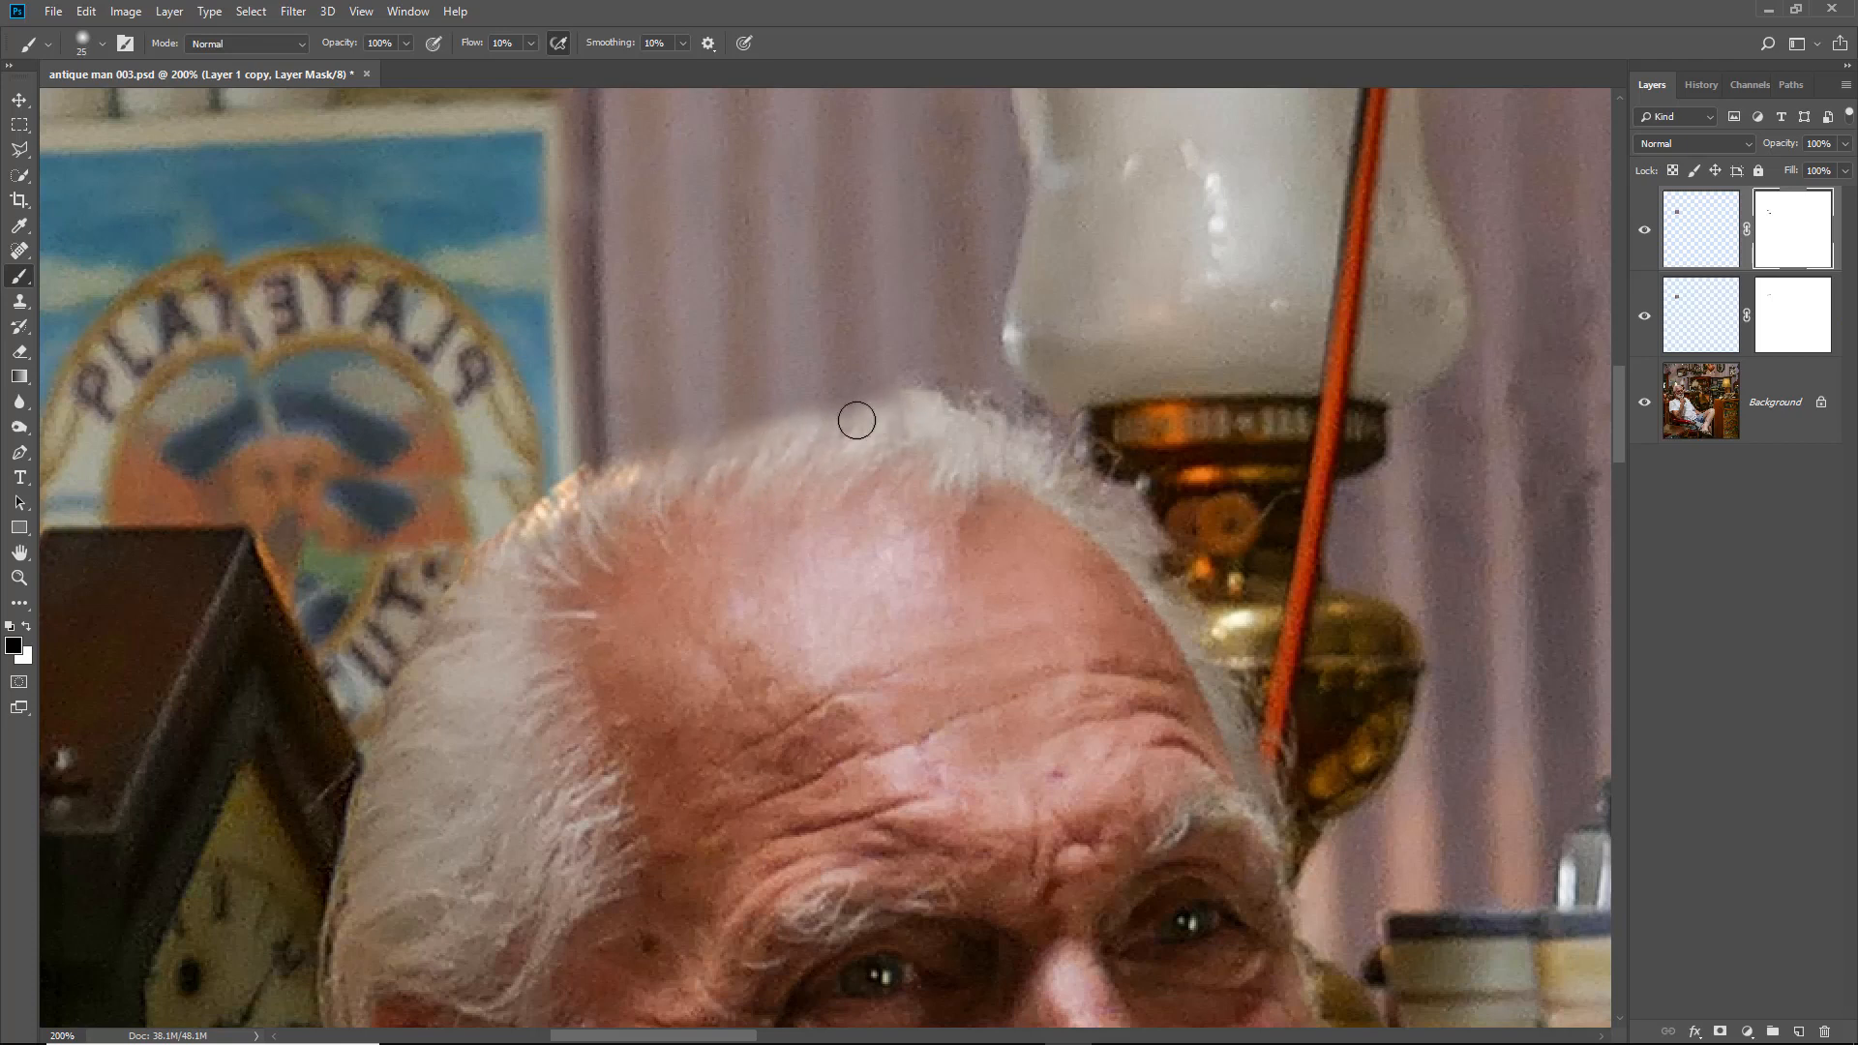
pyautogui.moveTo(625, 477)
pyautogui.mouseDown()
pyautogui.moveTo(737, 419)
pyautogui.moveTo(578, 481)
pyautogui.moveTo(775, 403)
pyautogui.moveTo(758, 398)
pyautogui.moveTo(877, 389)
pyautogui.moveTo(690, 400)
pyautogui.moveTo(620, 445)
pyautogui.moveTo(603, 483)
pyautogui.moveTo(691, 435)
pyautogui.moveTo(657, 442)
pyautogui.moveTo(860, 424)
pyautogui.mouseUp()
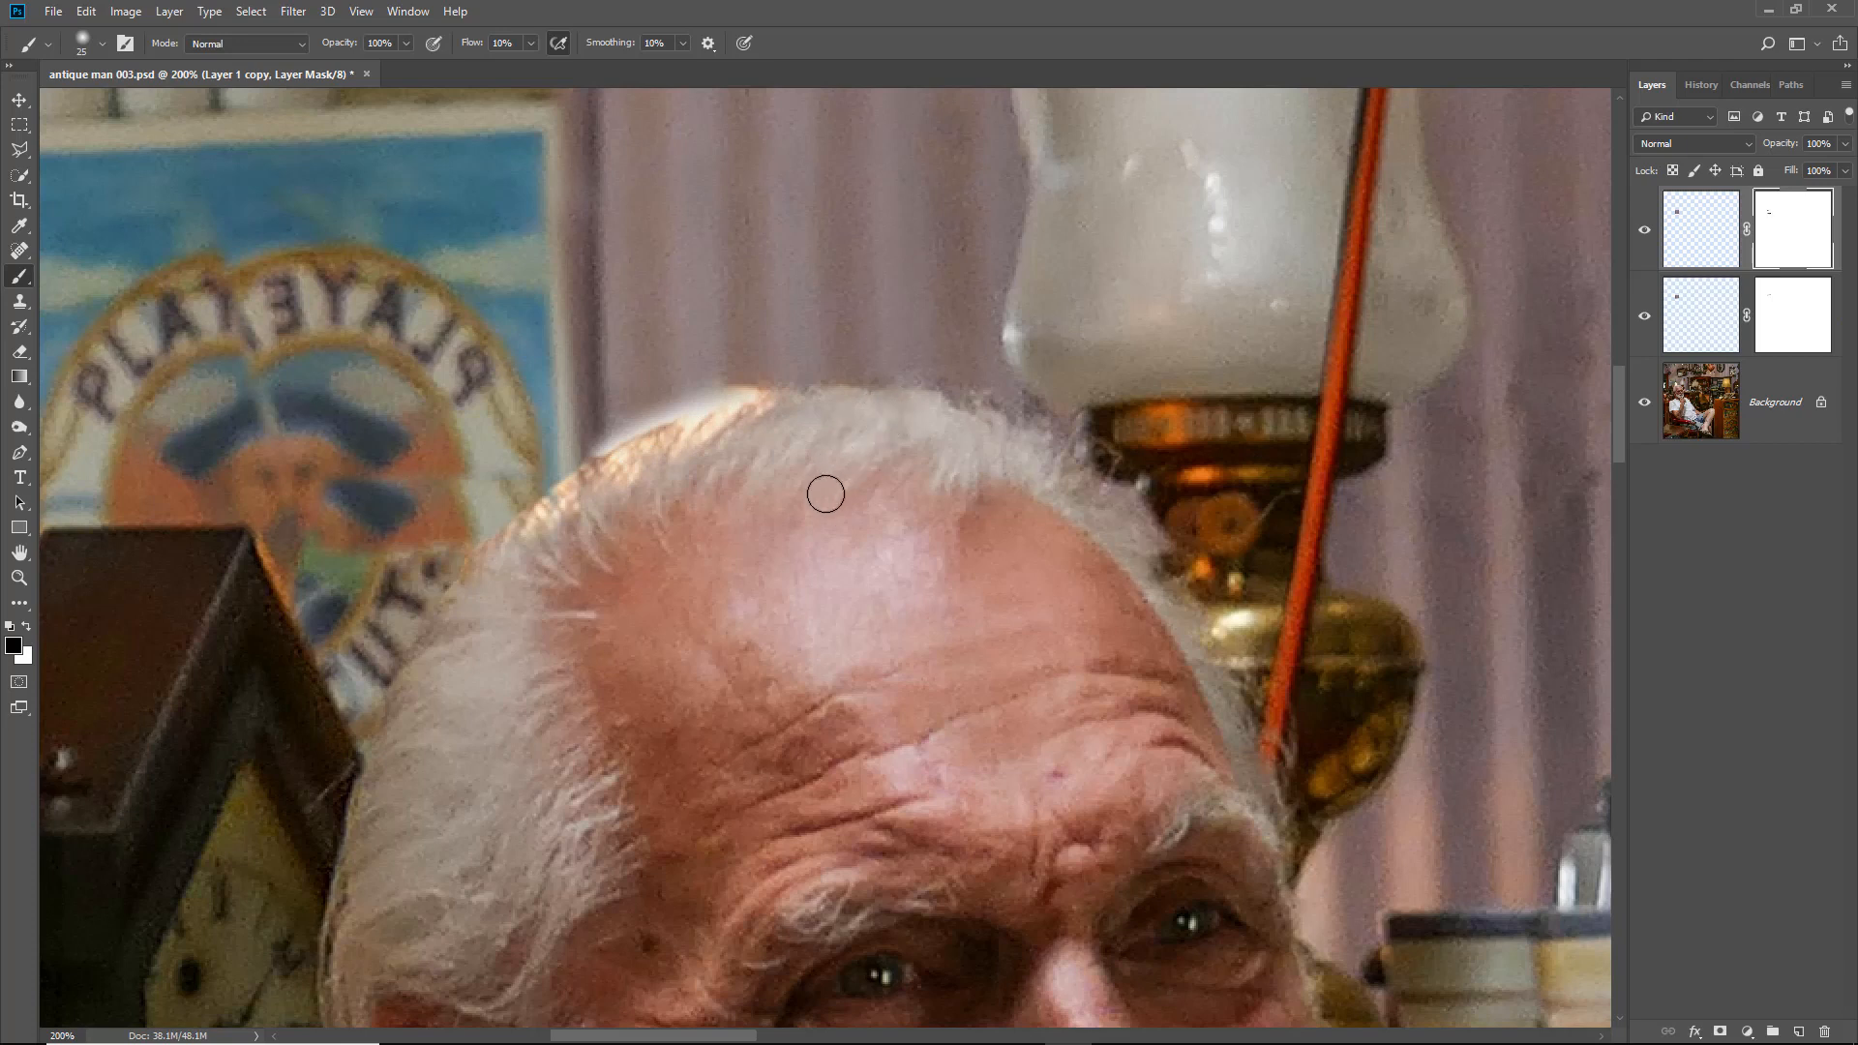
# Paint white on the mask with a 15 px brush along the hairline to cover the bright halo with wall again
pyautogui.click(27, 628)
pyautogui.press('[')
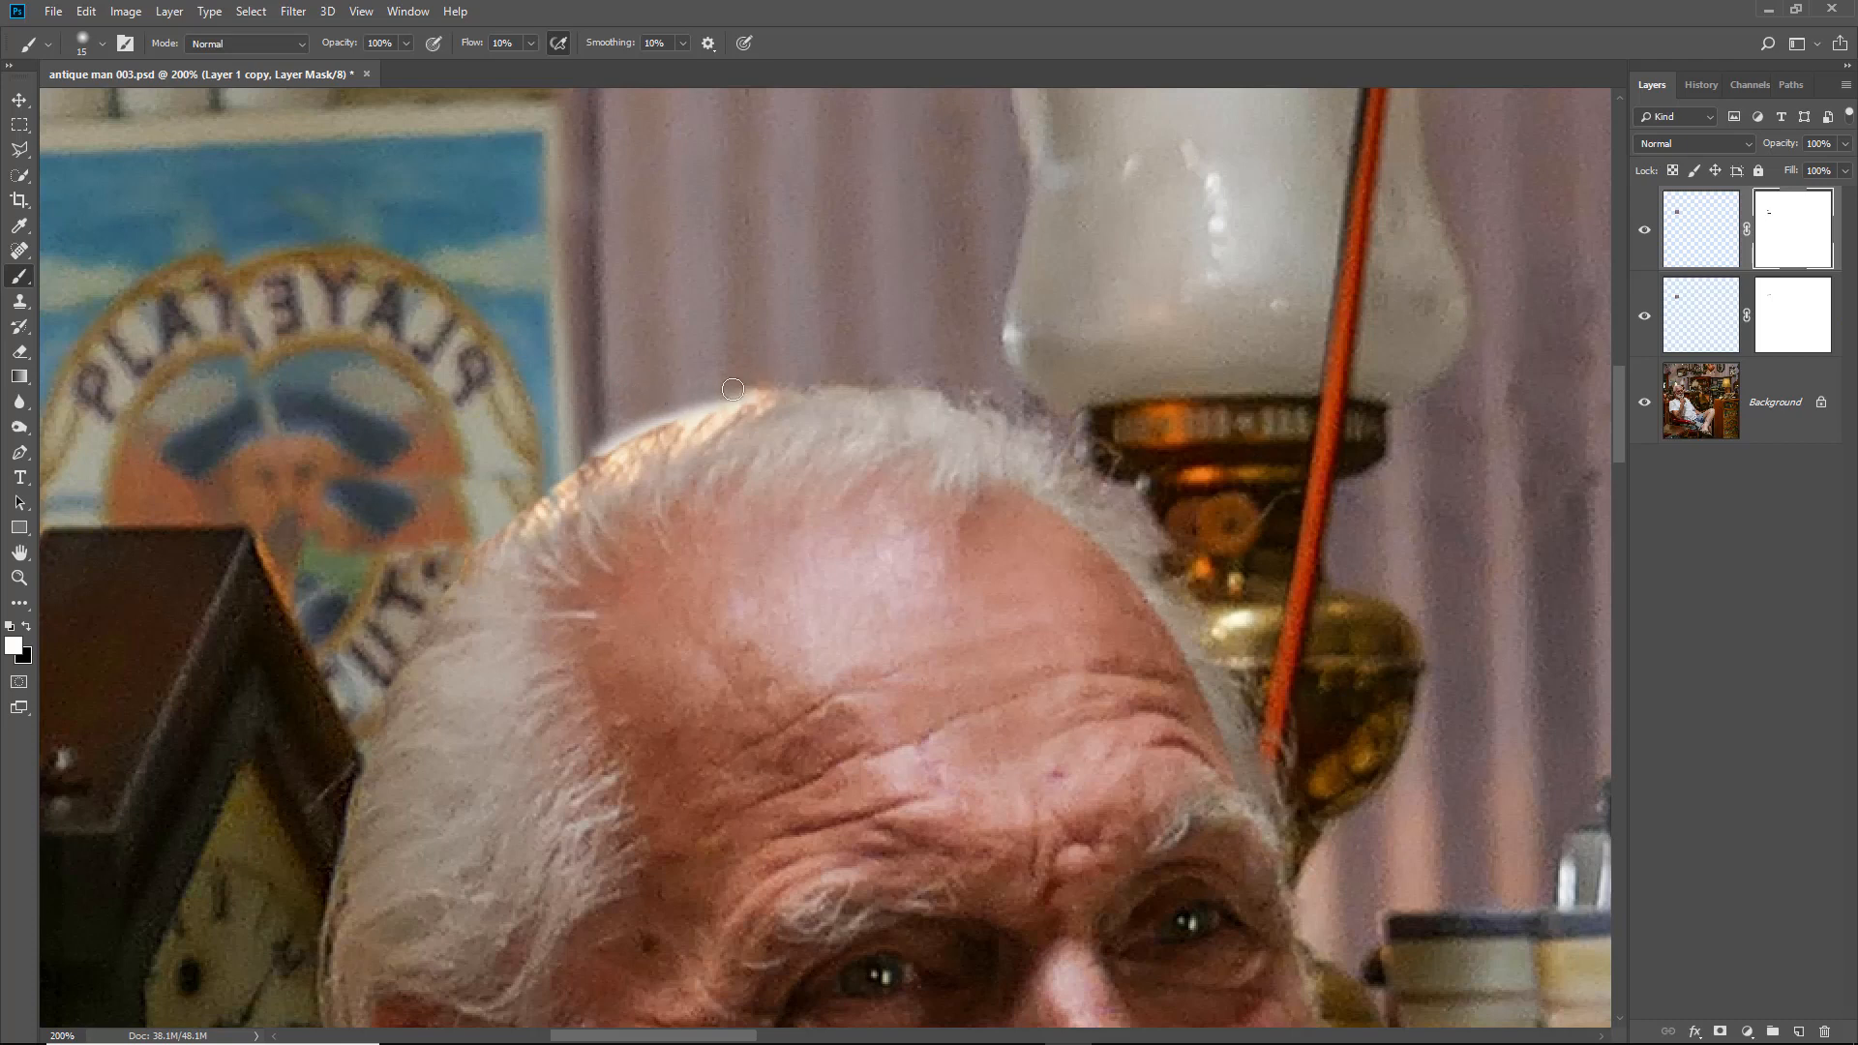
pyautogui.moveTo(737, 395)
pyautogui.mouseDown()
pyautogui.moveTo(595, 447)
pyautogui.moveTo(778, 387)
pyautogui.moveTo(625, 428)
pyautogui.moveTo(613, 400)
pyautogui.moveTo(757, 356)
pyautogui.mouseUp()
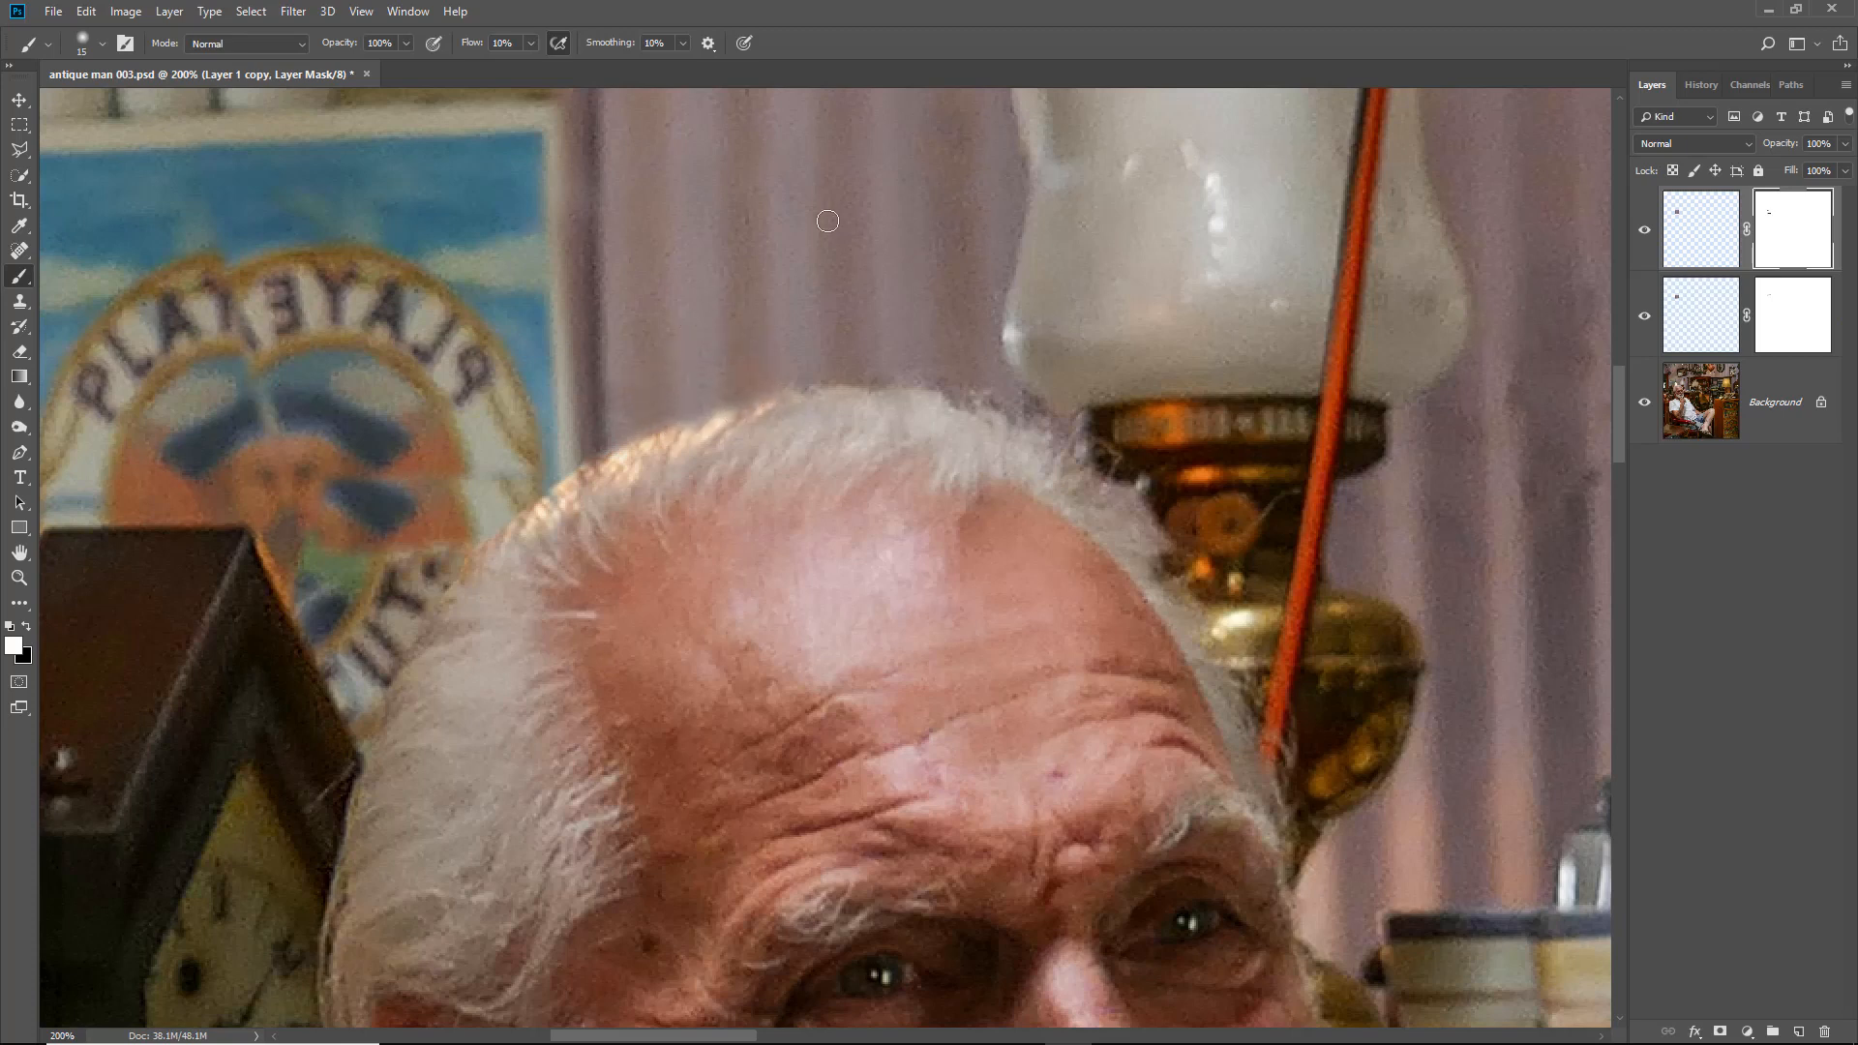
# Save the layered document under the new name antique man 004 and flatten all layers into the Background
pyautogui.hotkey('ctrl', '0')
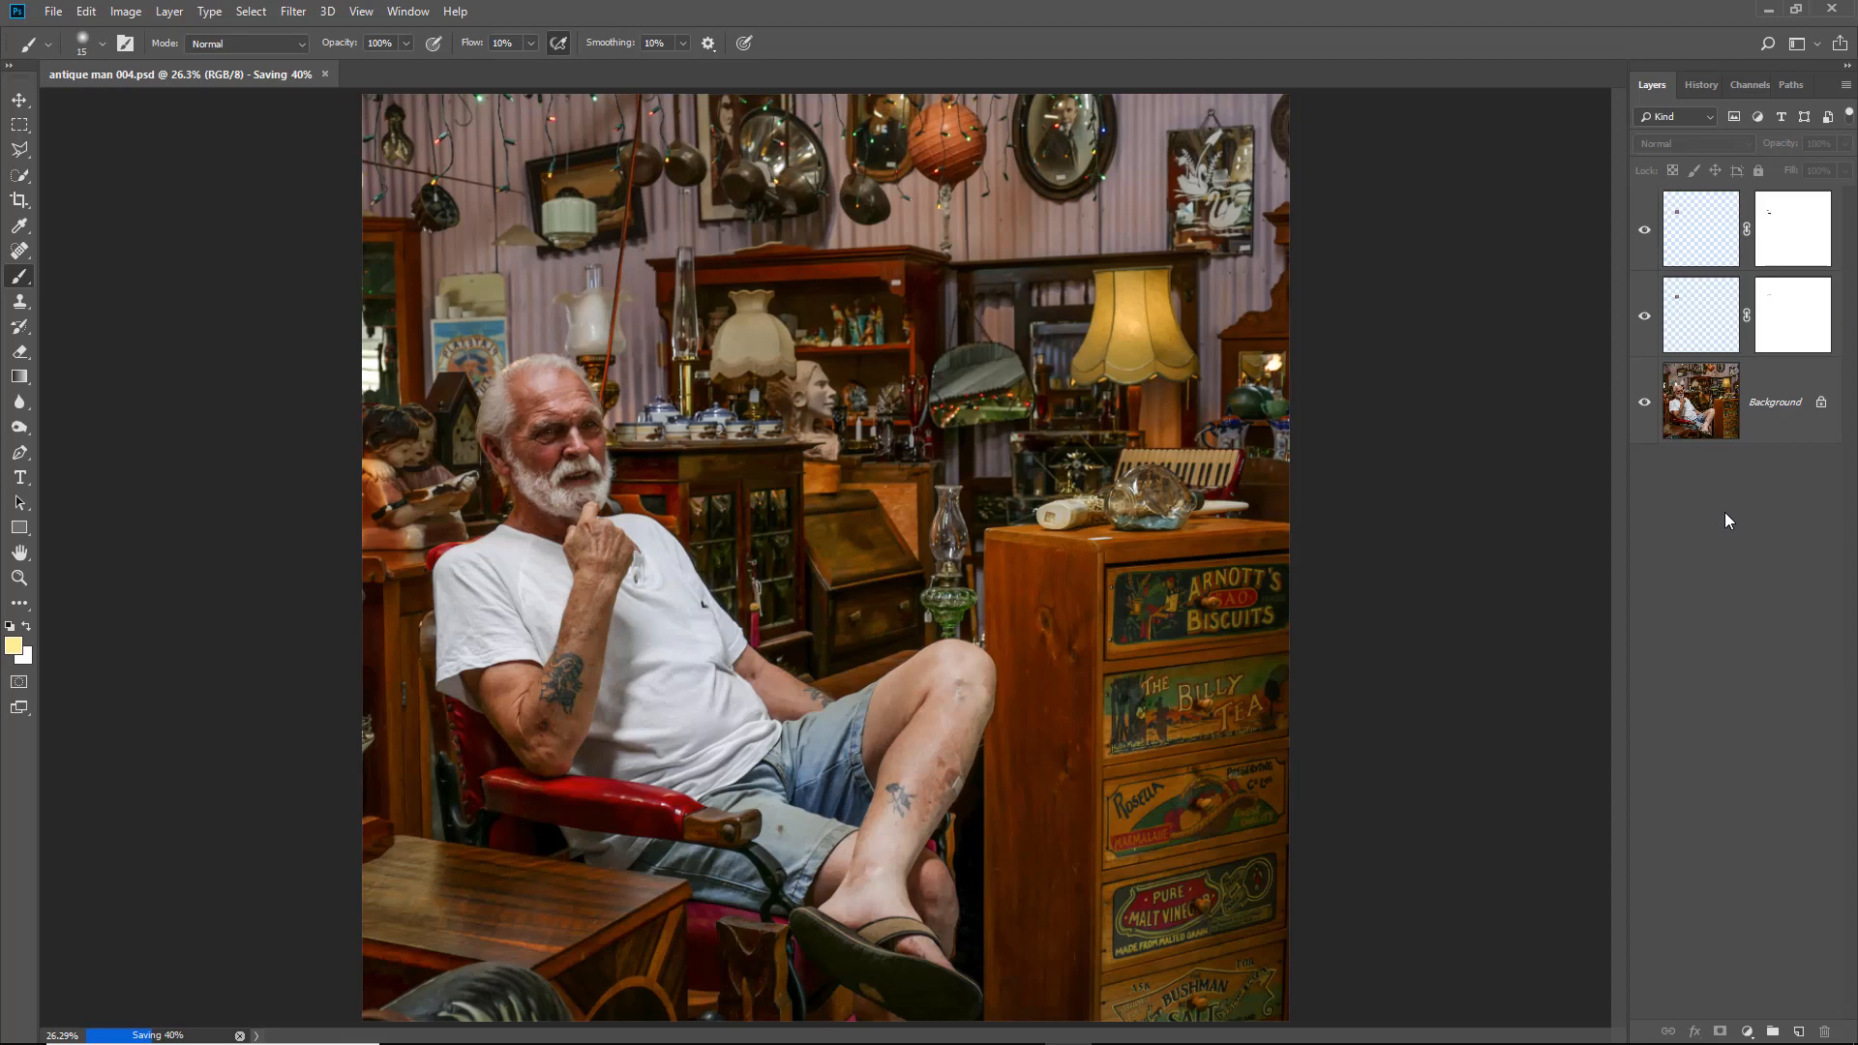
pyautogui.click(1848, 86)
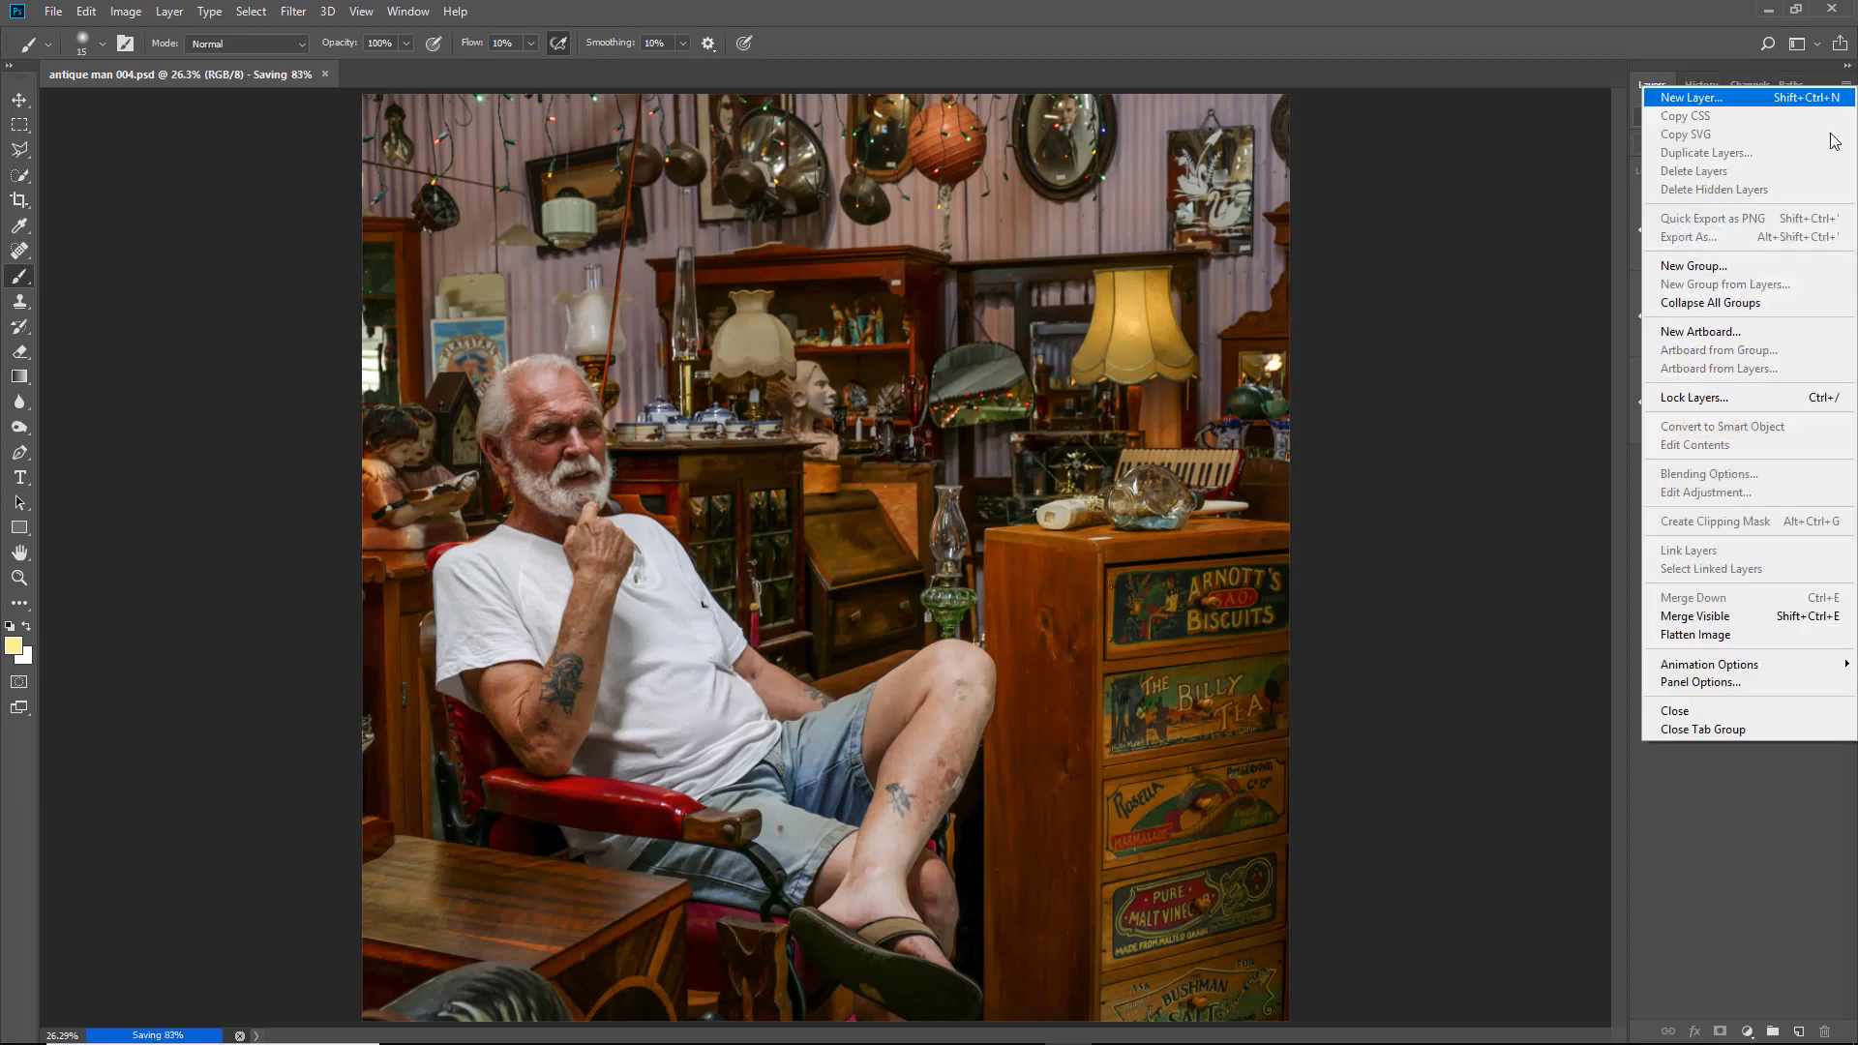
pyautogui.click(1698, 636)
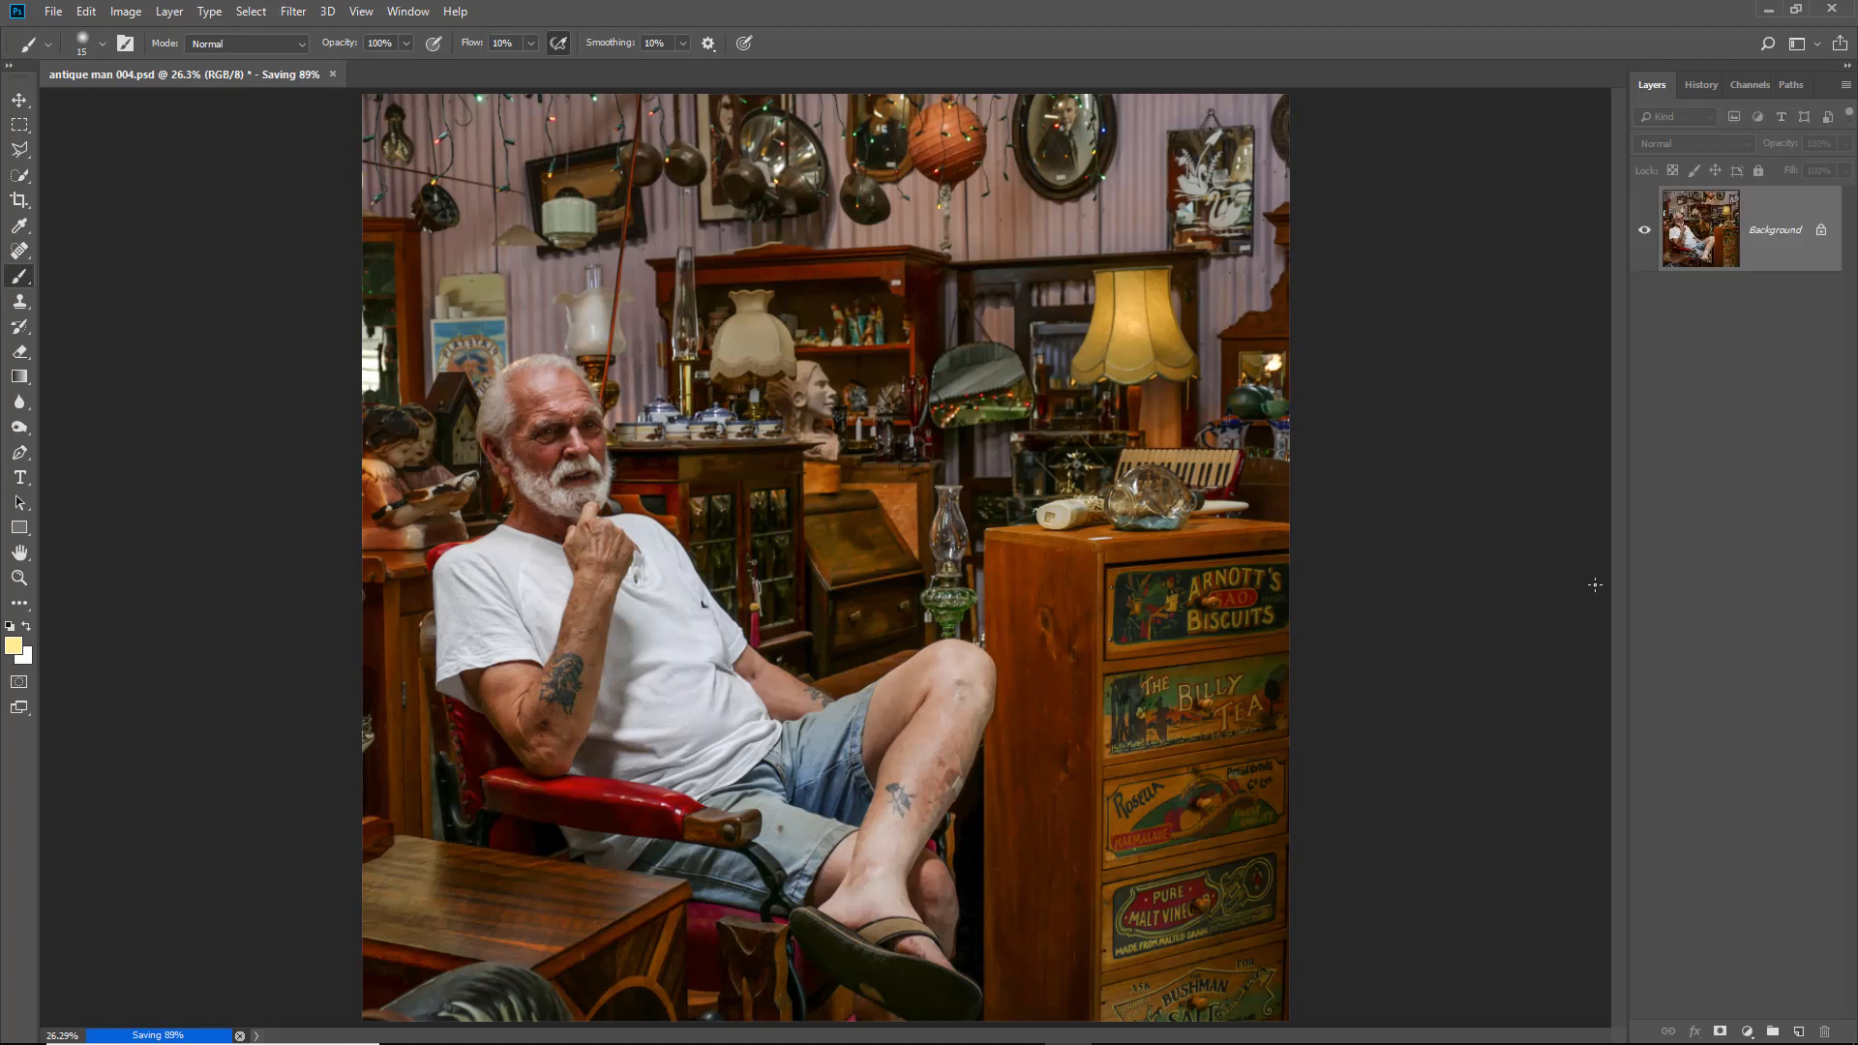
# Remove the bright reflections in the cabinet glass at the photo's left edge with a 70 px Spot Healing Brush
pyautogui.moveTo(19, 251); pyautogui.dragTo(111, 256)
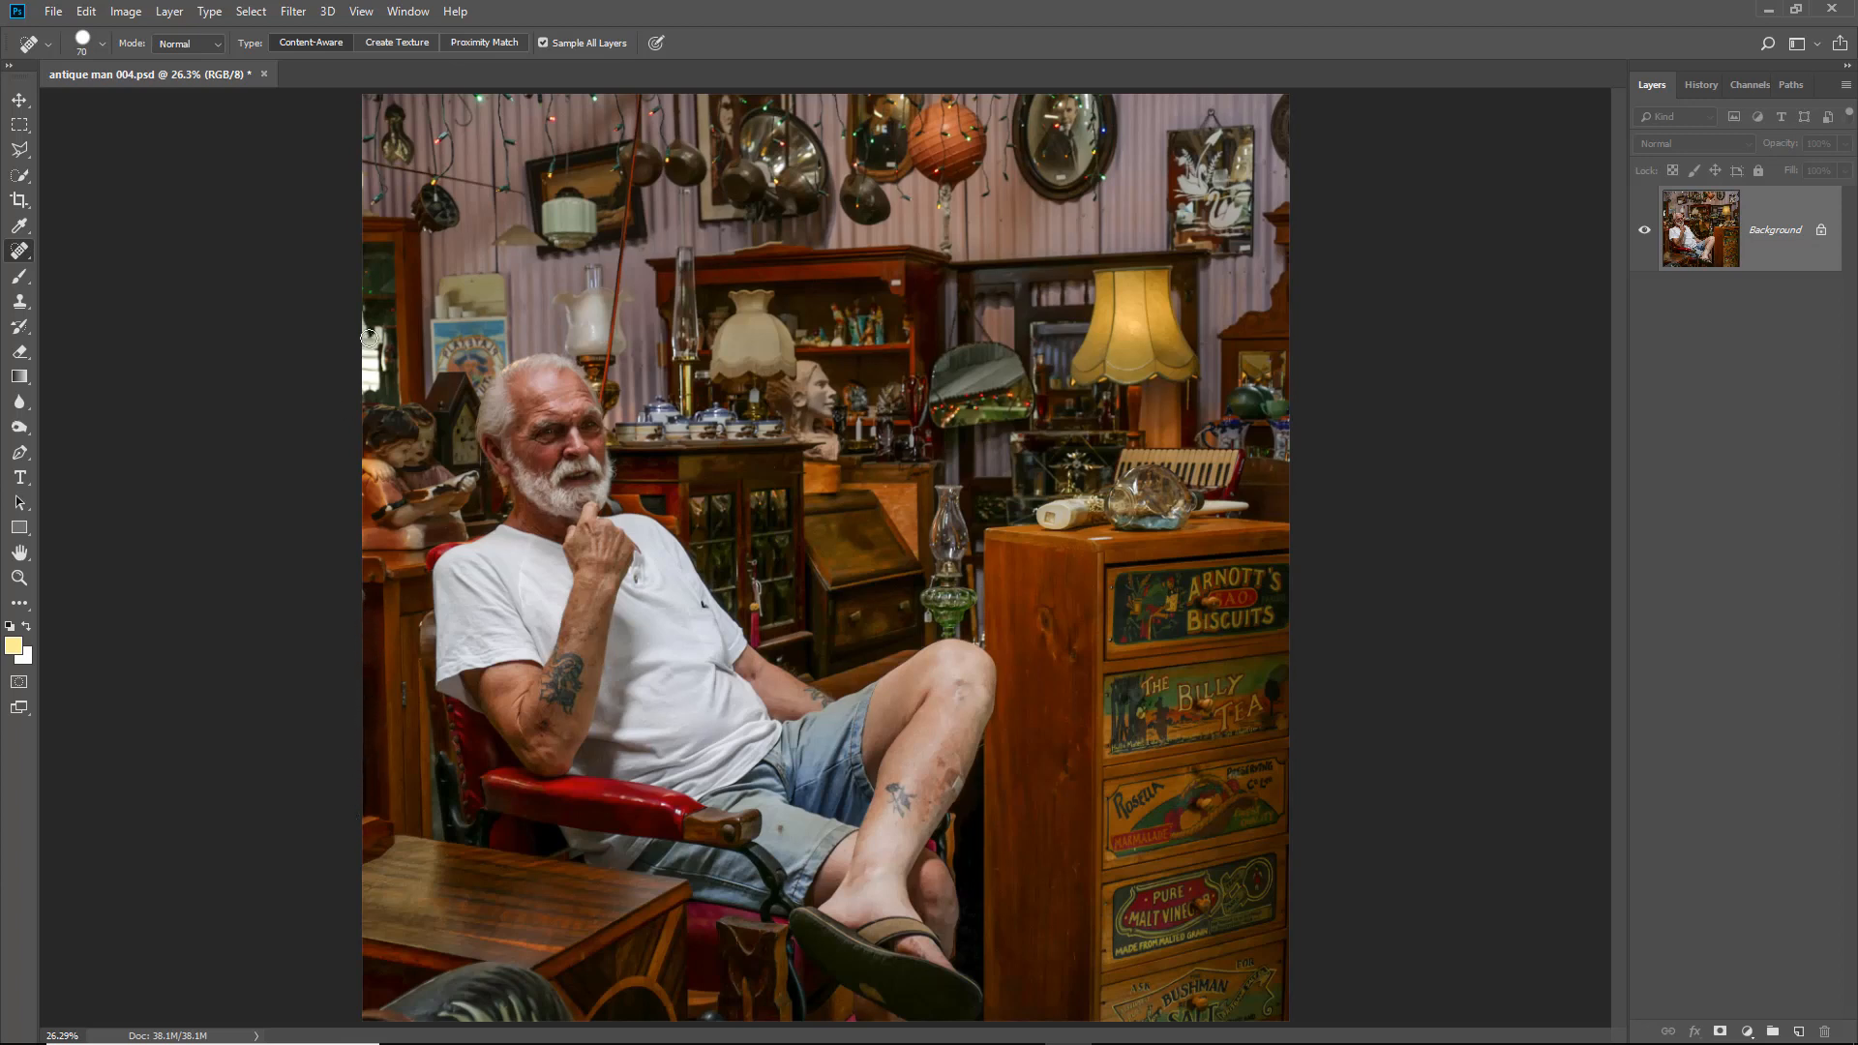
pyautogui.moveTo(363, 288)
pyautogui.mouseDown()
pyautogui.moveTo(360, 387)
pyautogui.moveTo(379, 383)
pyautogui.moveTo(370, 350)
pyautogui.moveTo(376, 374)
pyautogui.mouseUp()
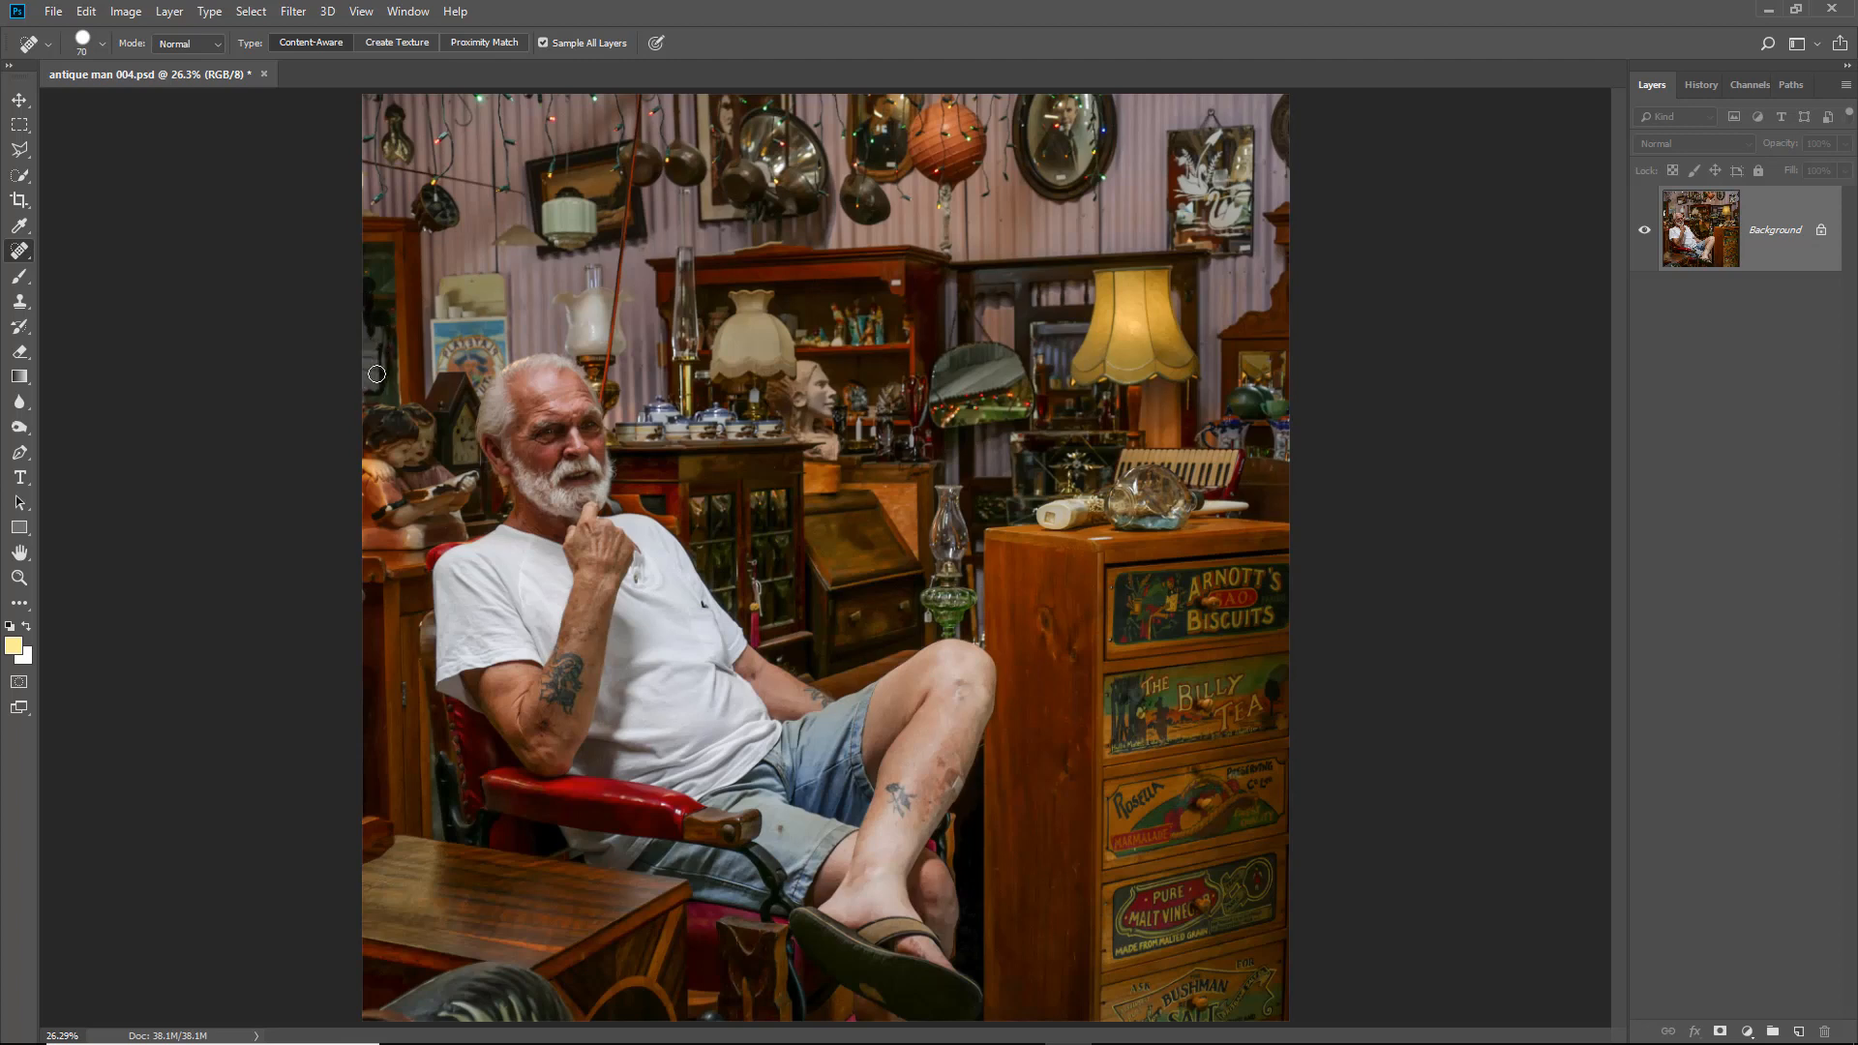
pyautogui.click(373, 336)
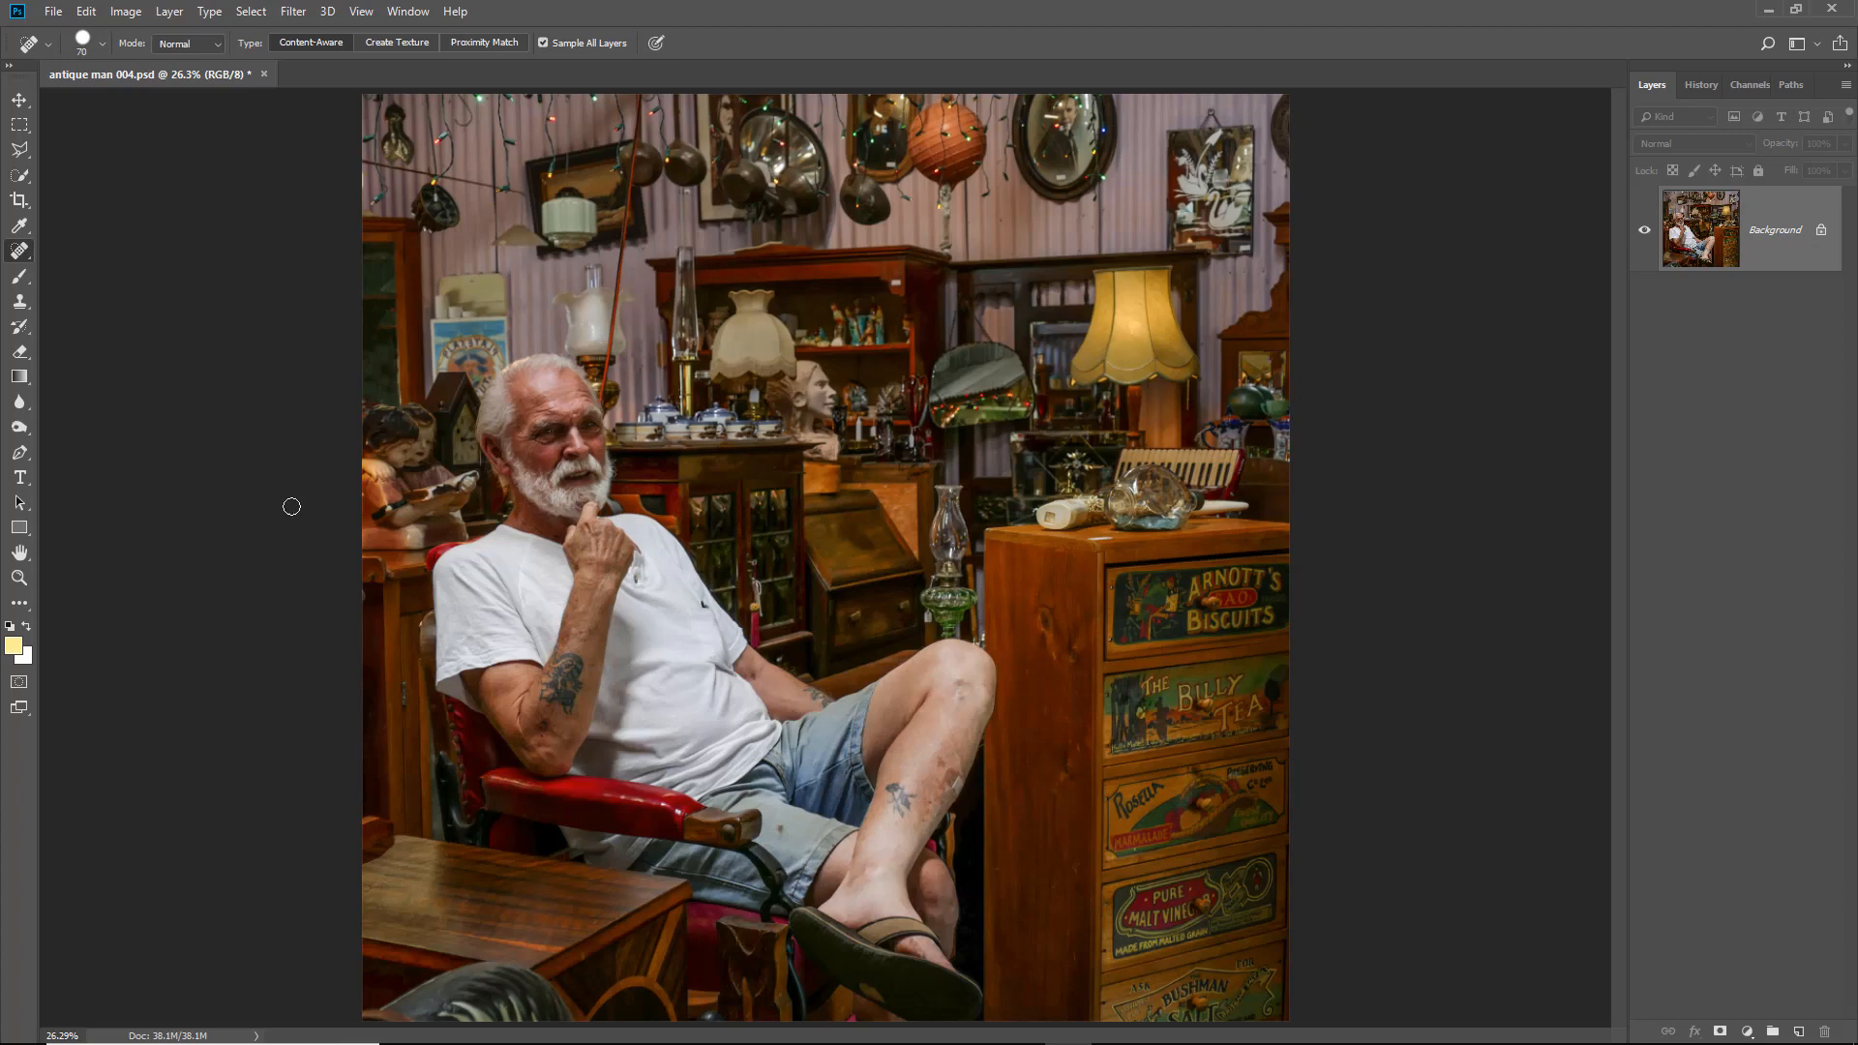
# Clone clean corrugated wall over the strip beside the cream board and poster with a 40 px Clone Stamp
pyautogui.moveTo(308, 186); pyautogui.dragTo(668, 593)
pyautogui.keyDown('ctrl'); pyautogui.click(704, 478); pyautogui.keyUp('ctrl')
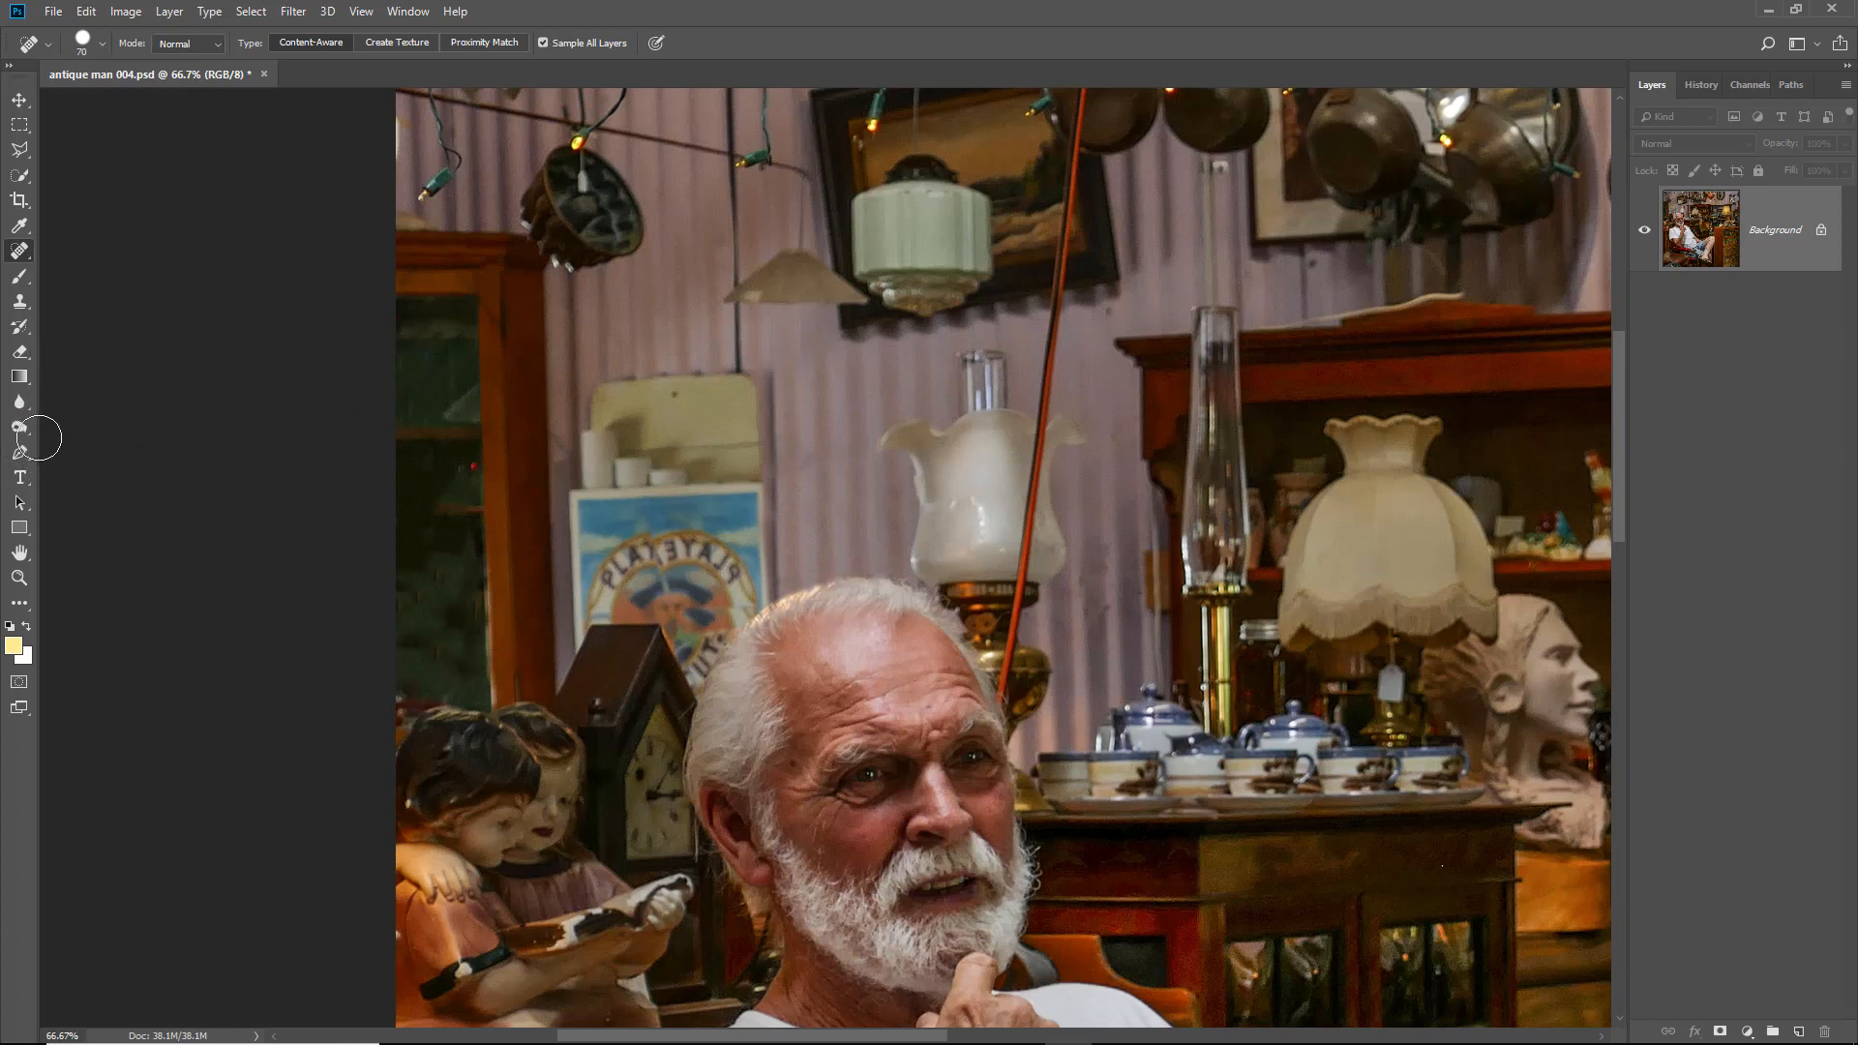
pyautogui.click(22, 302)
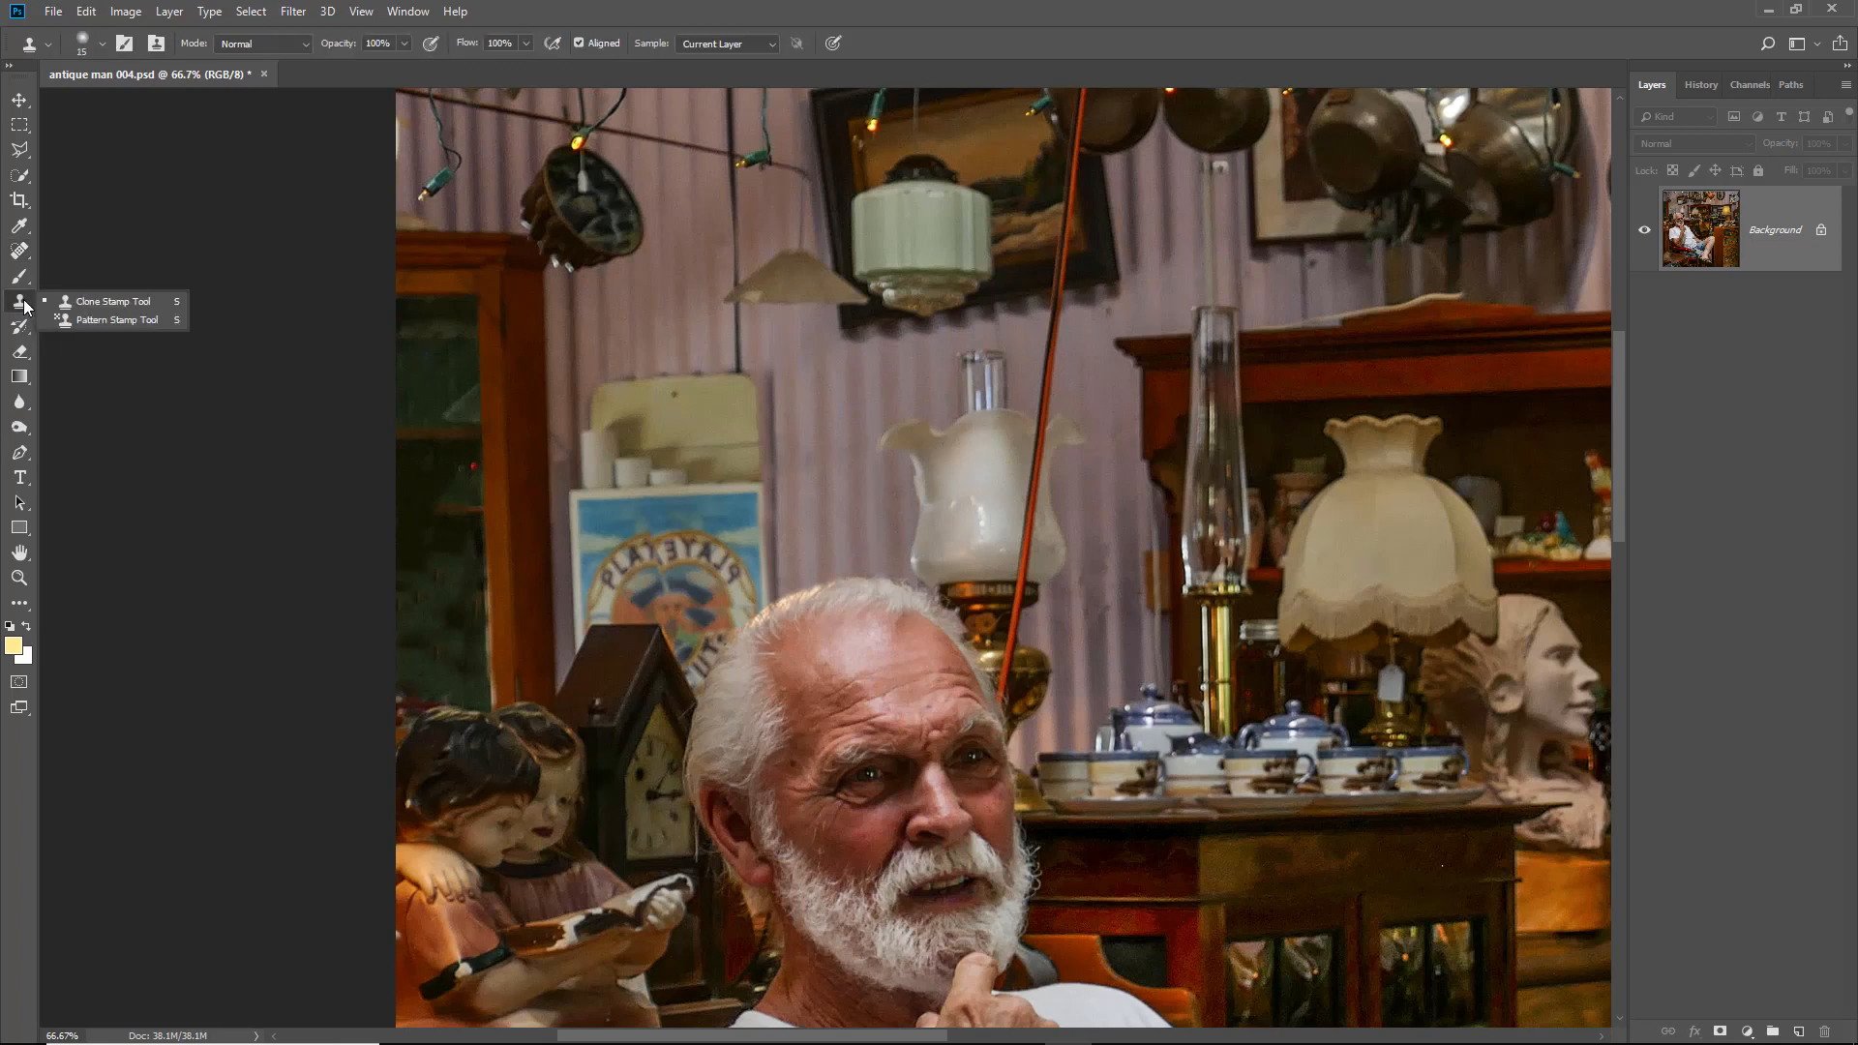
pyautogui.click(97, 302)
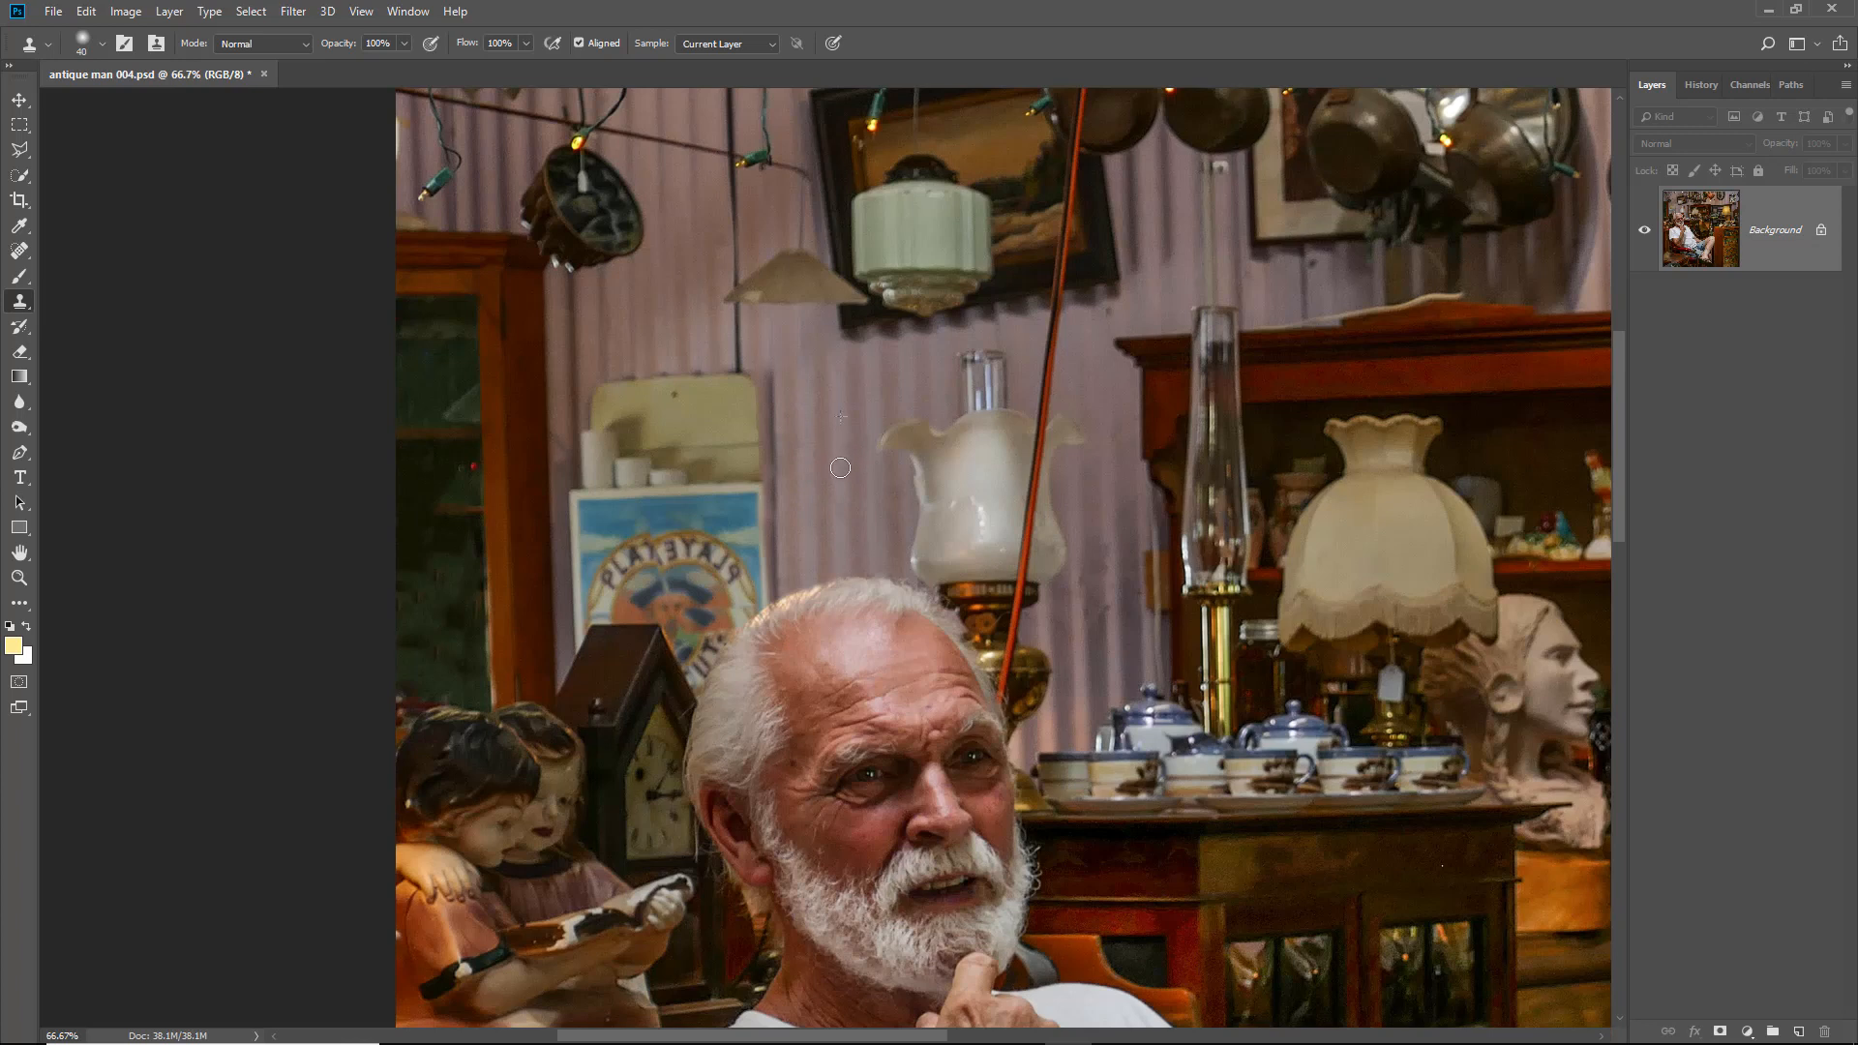
pyautogui.moveTo(783, 423); pyautogui.dragTo(780, 497)
pyautogui.hotkey('ctrl', '0')
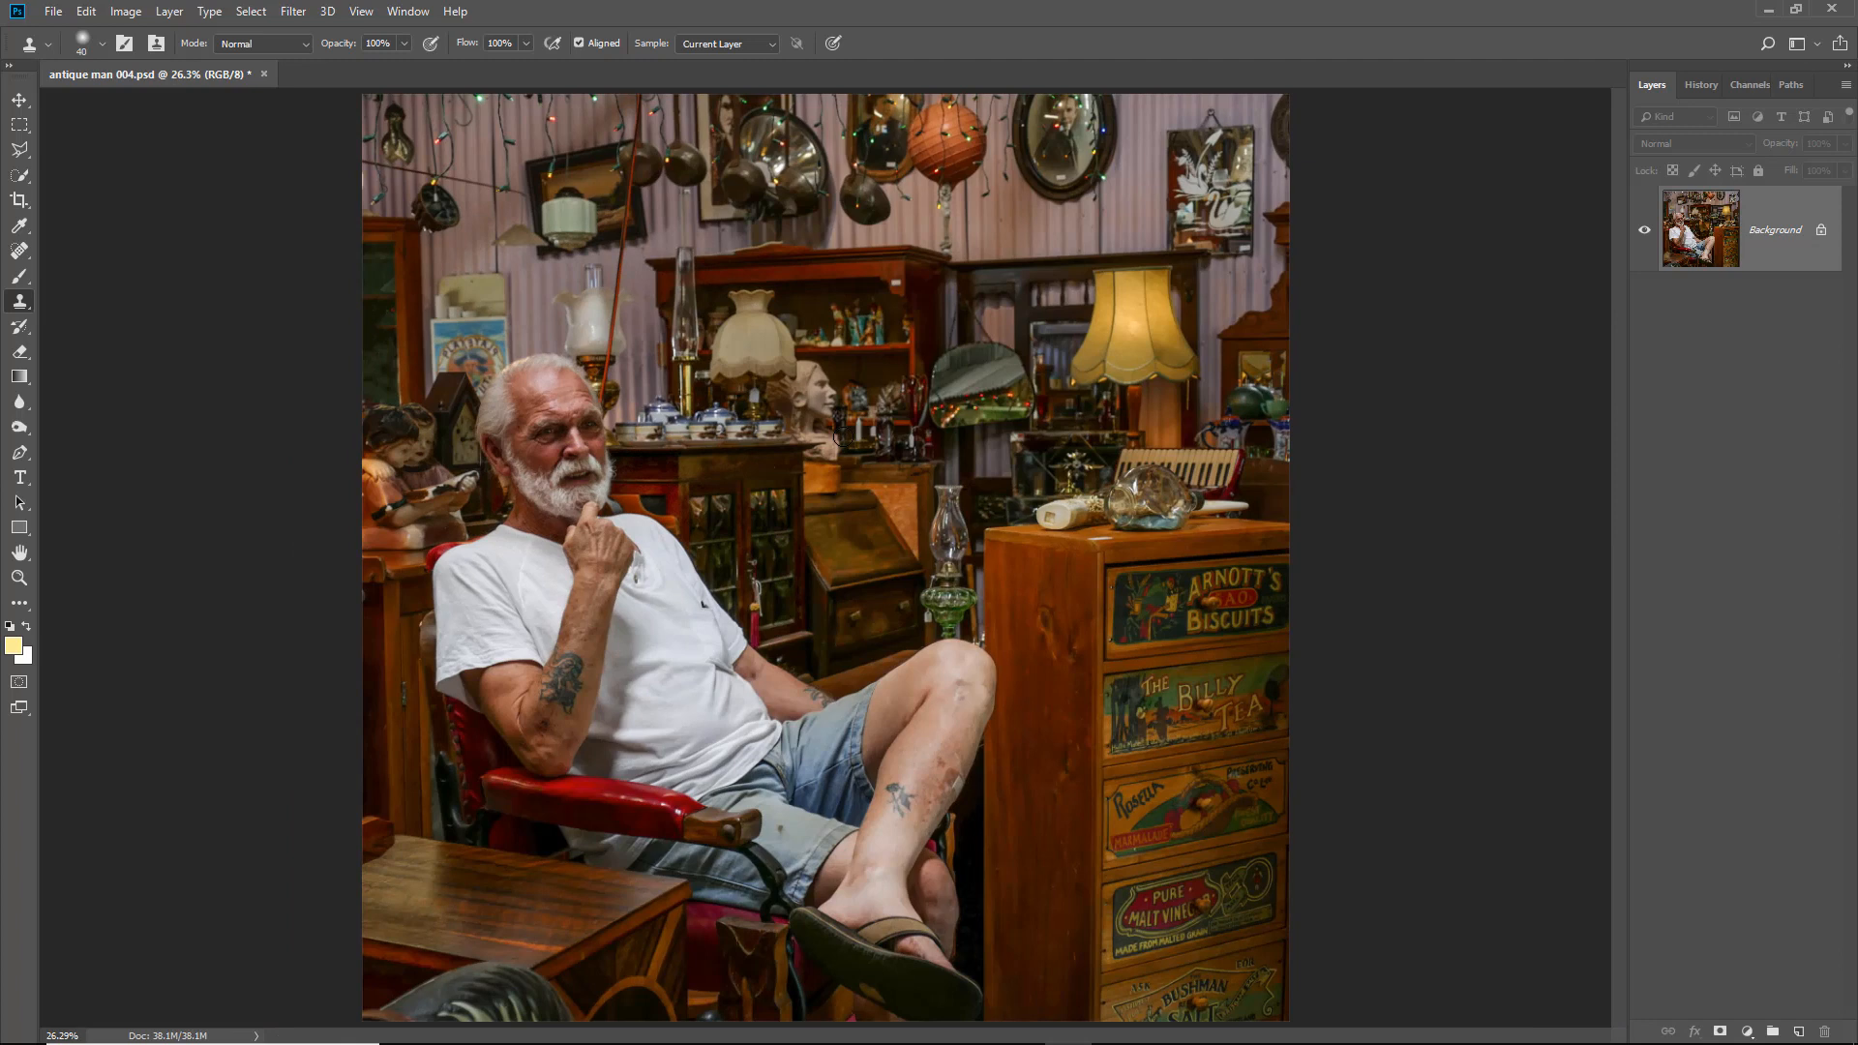